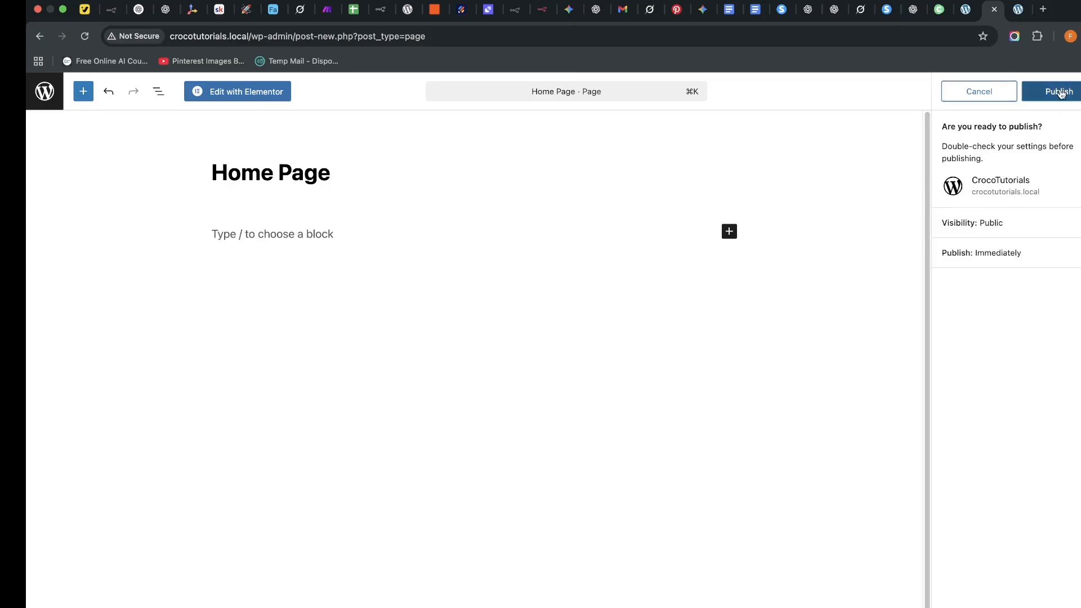
Open the Home Page in the Elementor editor, hide its title and set the page layout to Elementor Full Width.
{"action": "left_click", "coordinate": [234, 94]}
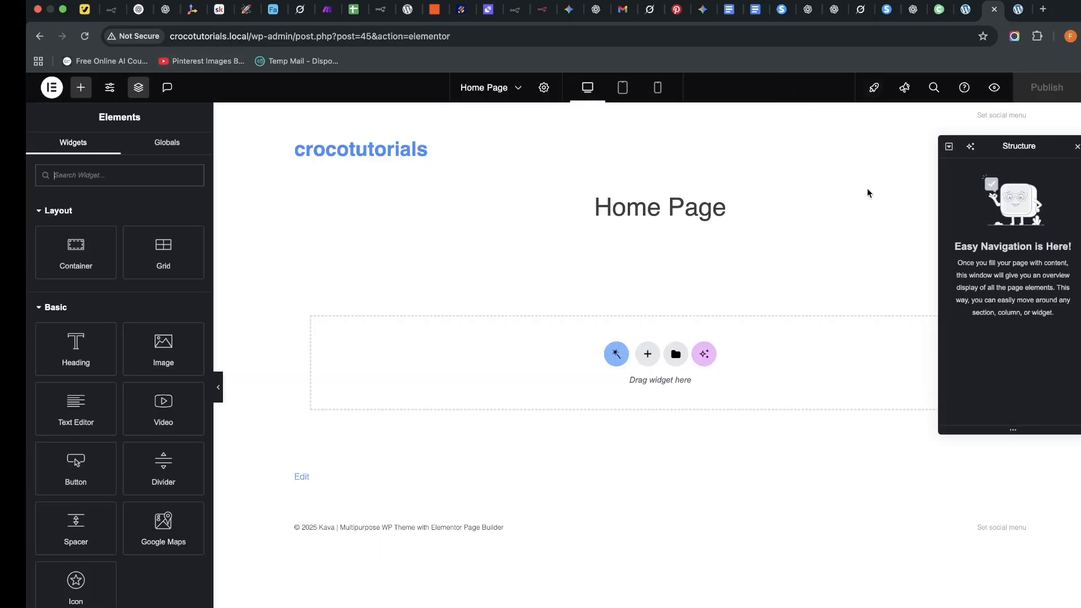
{"action": "left_click", "coordinate": [1078, 147]}
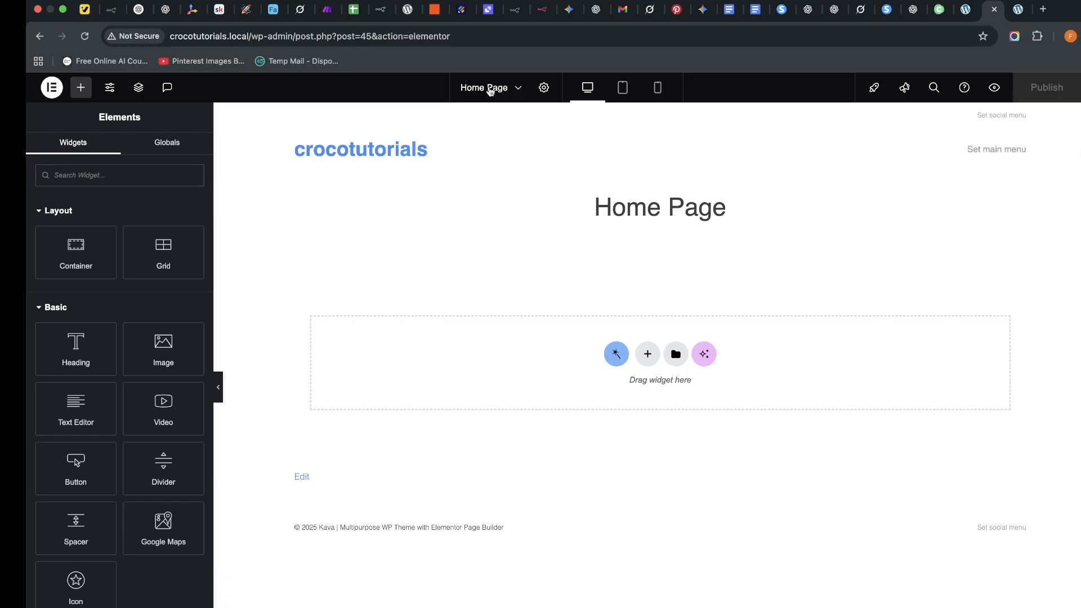
{"action": "left_click", "coordinate": [544, 88]}
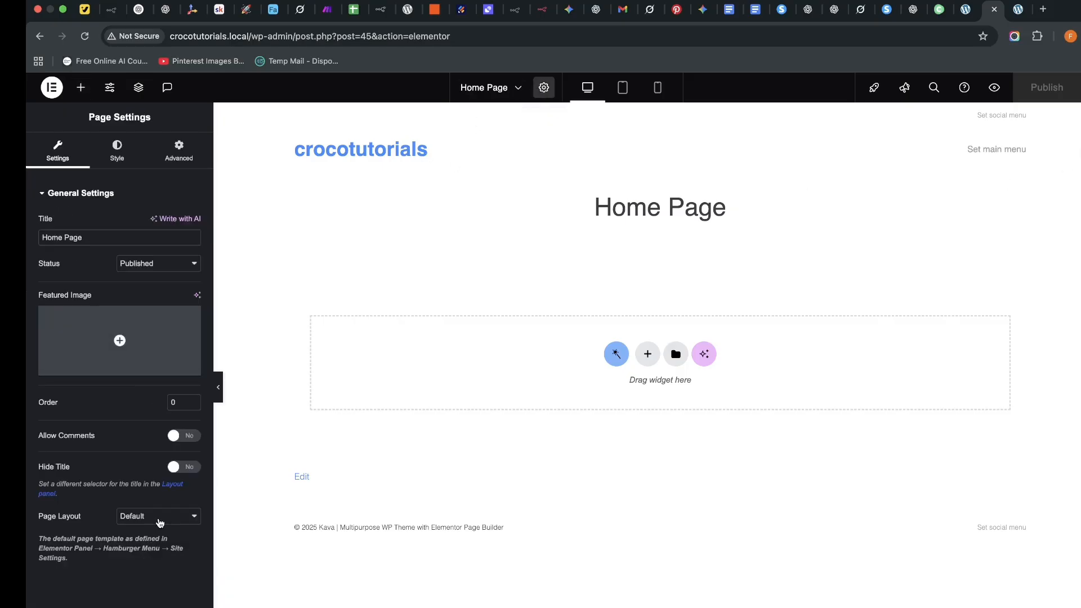
{"action": "left_click", "coordinate": [161, 522]}
{"action": "left_click", "coordinate": [511, 123]}
{"action": "left_click", "coordinate": [181, 467]}
{"action": "left_click", "coordinate": [152, 521]}
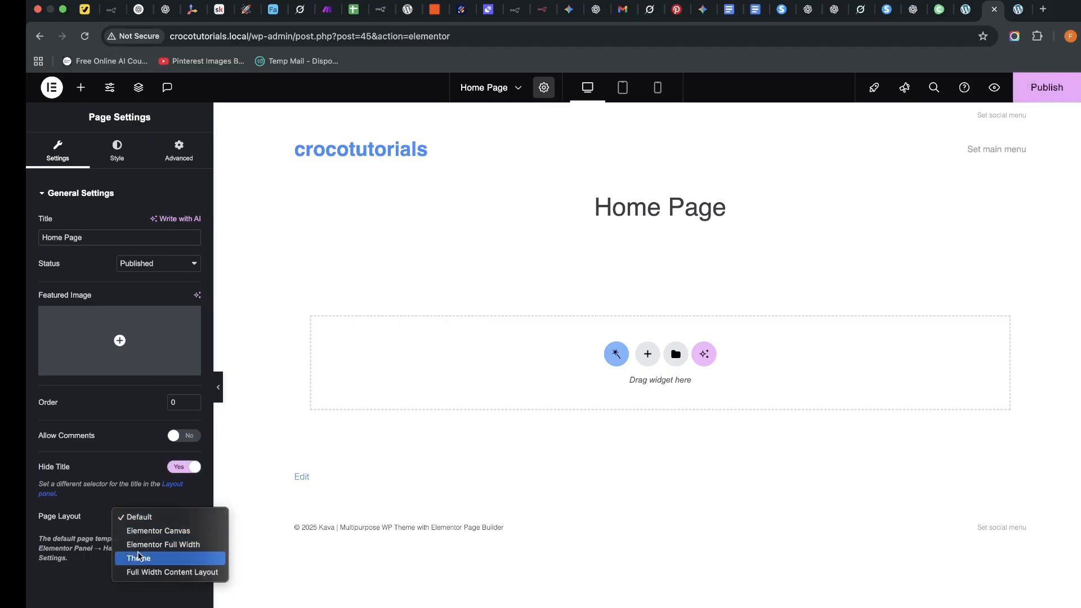
{"action": "left_click", "coordinate": [158, 545]}
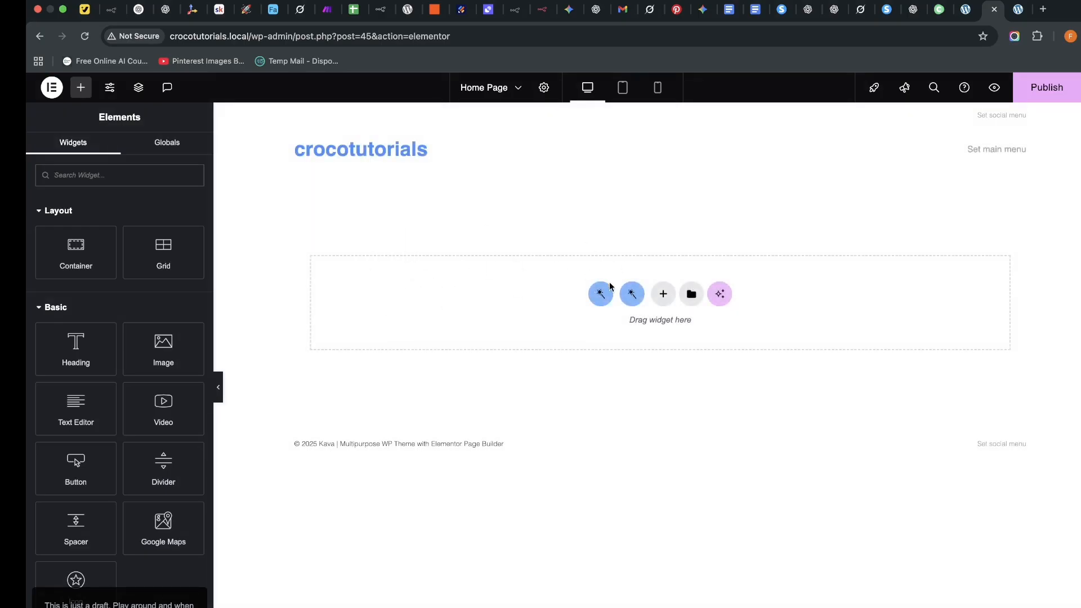
Add a single-column flexbox container with downward direction to the page and nest a second container inside it.
{"action": "left_click", "coordinate": [662, 294]}
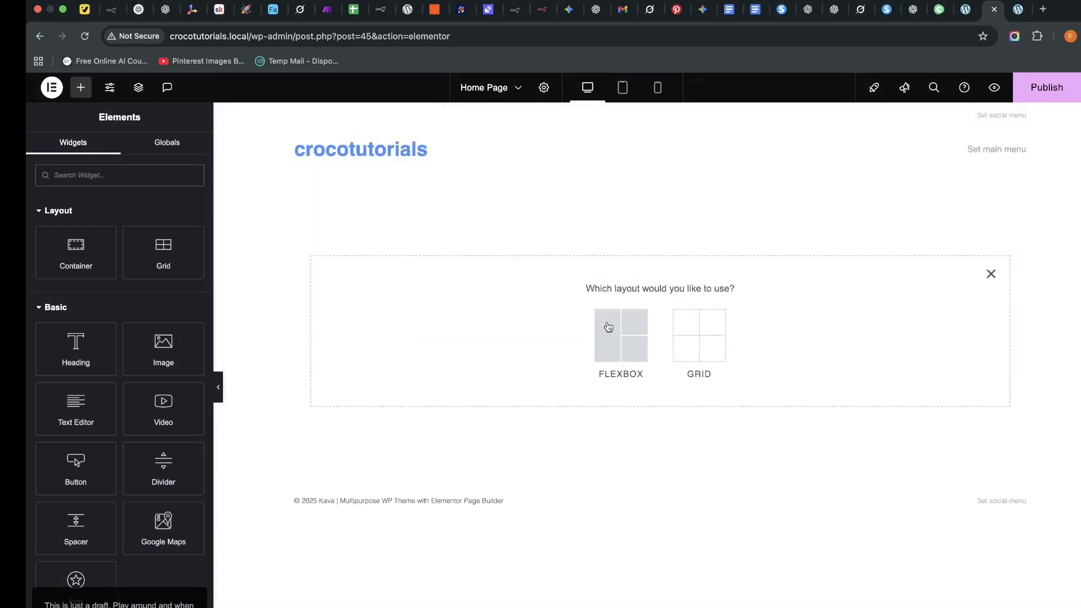
{"action": "left_click", "coordinate": [618, 337]}
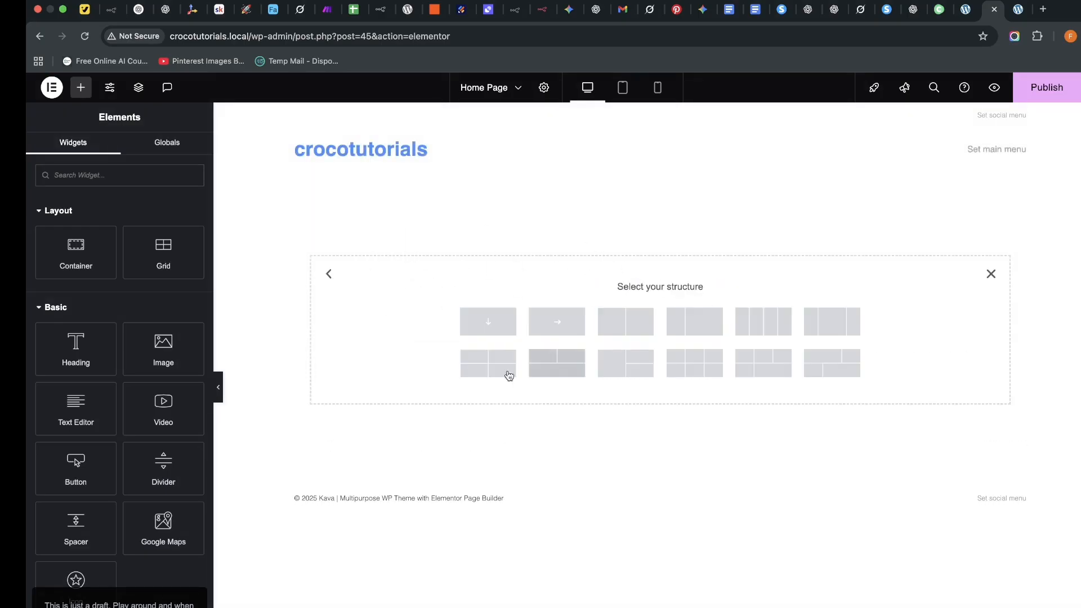
{"action": "left_click", "coordinate": [492, 330]}
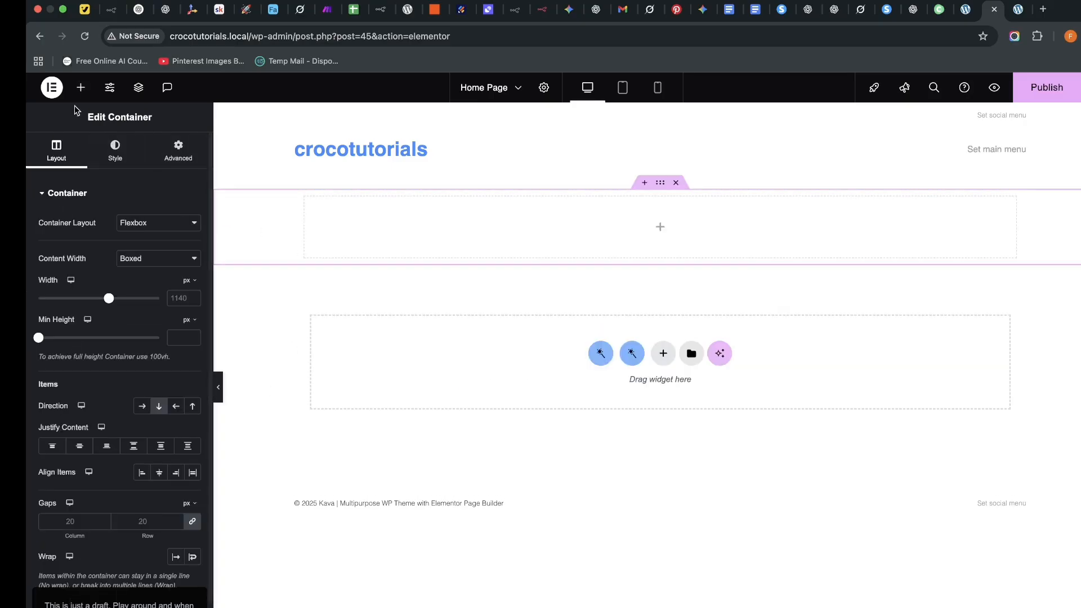
{"action": "left_click", "coordinate": [80, 87]}
{"action": "left_click_drag", "start_coordinate": [76, 248], "coordinate": [553, 223]}
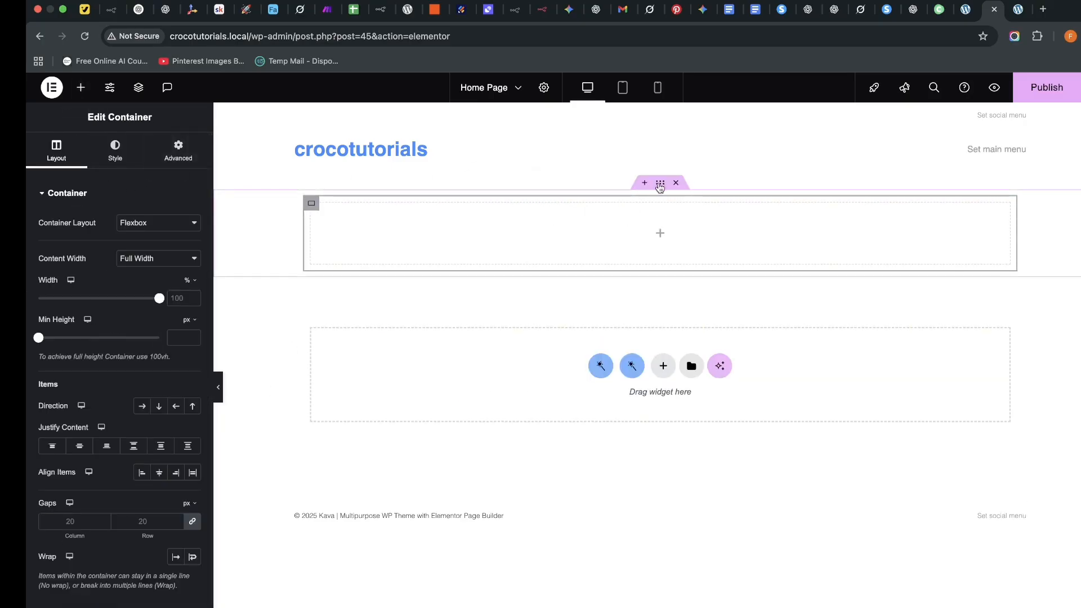
Set the outer container's content width to Full Width.
{"action": "left_click", "coordinate": [660, 186]}
{"action": "left_click", "coordinate": [157, 258]}
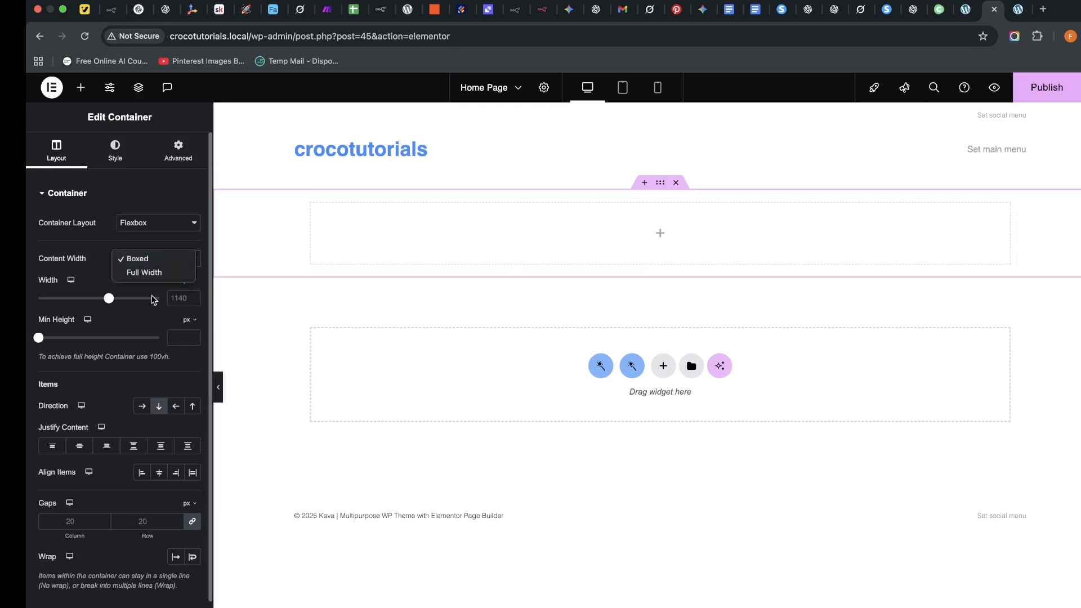
{"action": "left_click", "coordinate": [147, 271]}
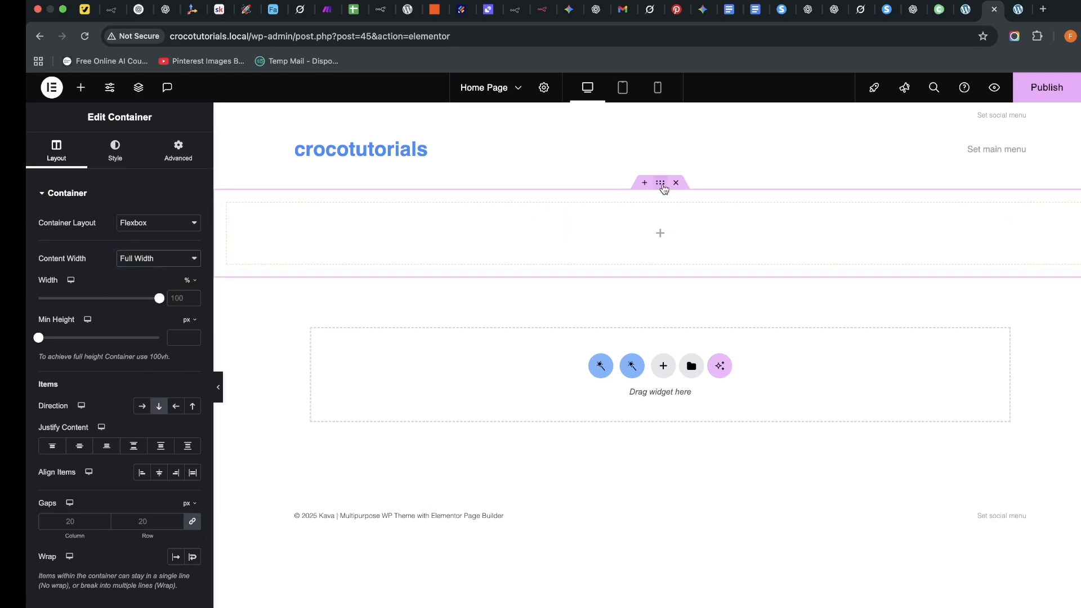
Give the outer container a slideshow background using the dining room, white kitchen corridor, brick house exterior and last kitchen island photos.
{"action": "left_click", "coordinate": [115, 150]}
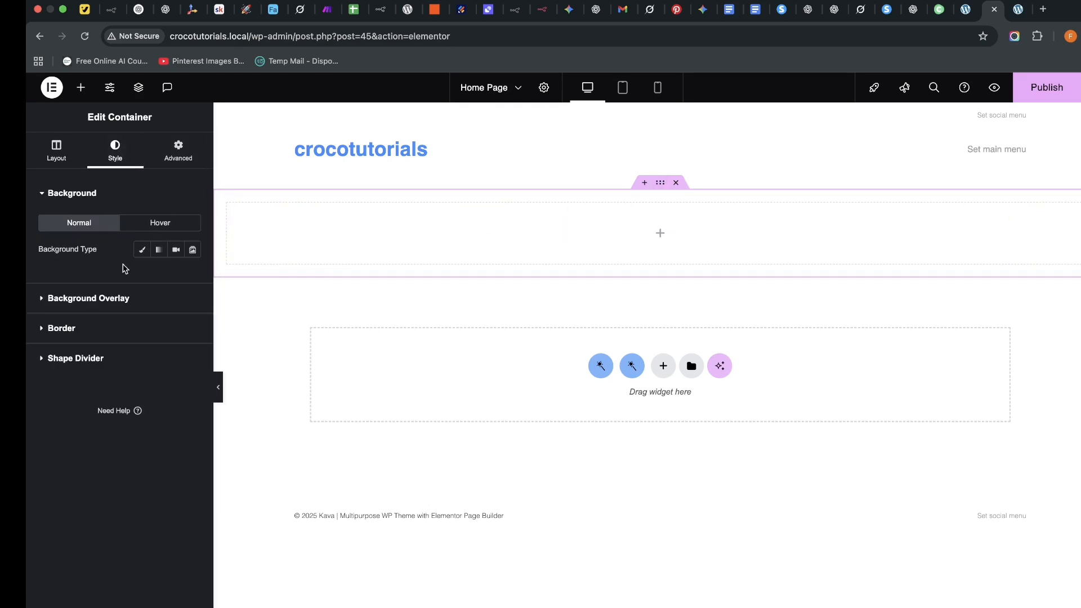
{"action": "left_click", "coordinate": [193, 249]}
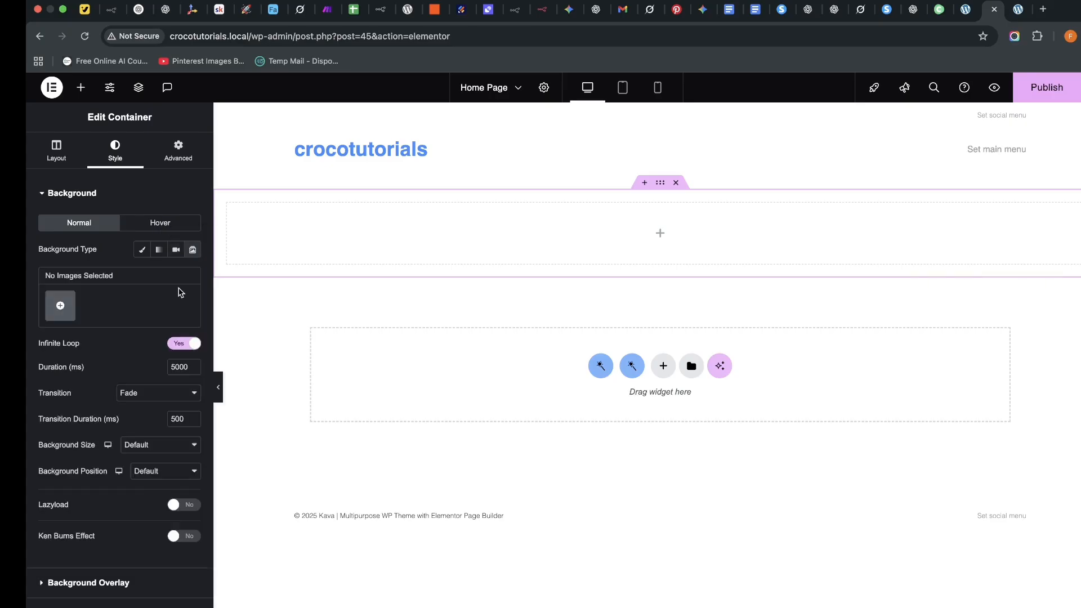
{"action": "left_click", "coordinate": [60, 306]}
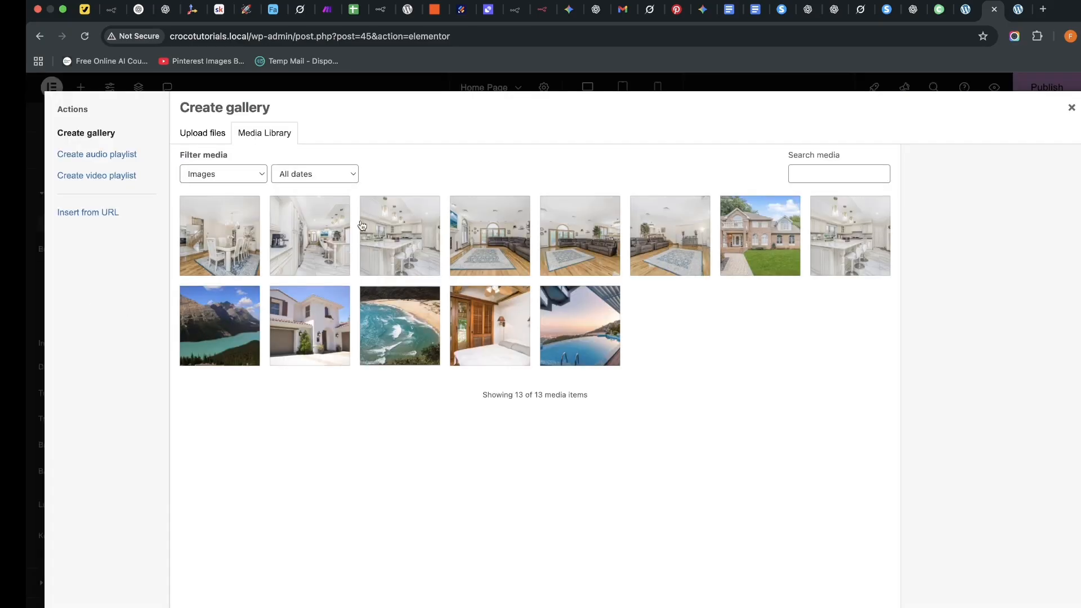
{"action": "left_click", "coordinate": [216, 262]}
{"action": "left_click", "coordinate": [332, 258]}
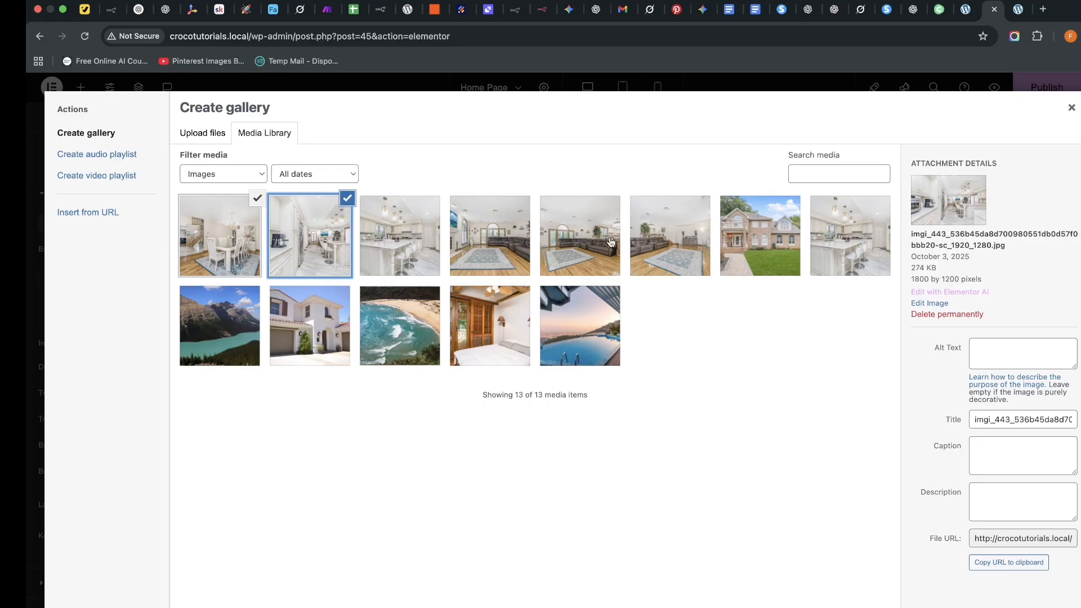
{"action": "left_click", "coordinate": [742, 240]}
{"action": "left_click", "coordinate": [853, 249]}
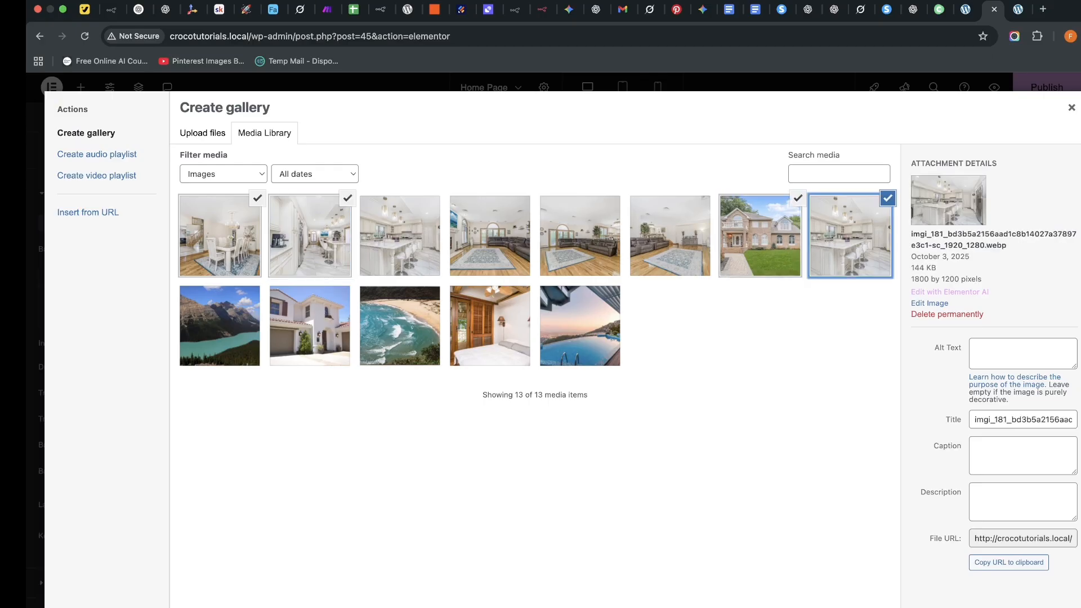
{"action": "left_click", "coordinate": [1036, 607]}
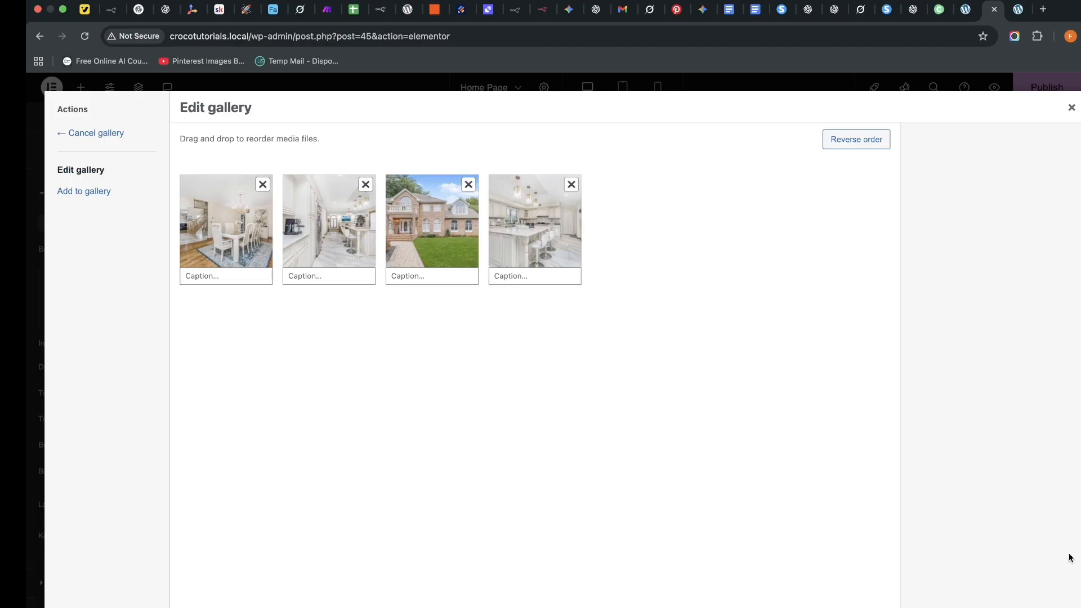
{"action": "left_click", "coordinate": [1035, 607]}
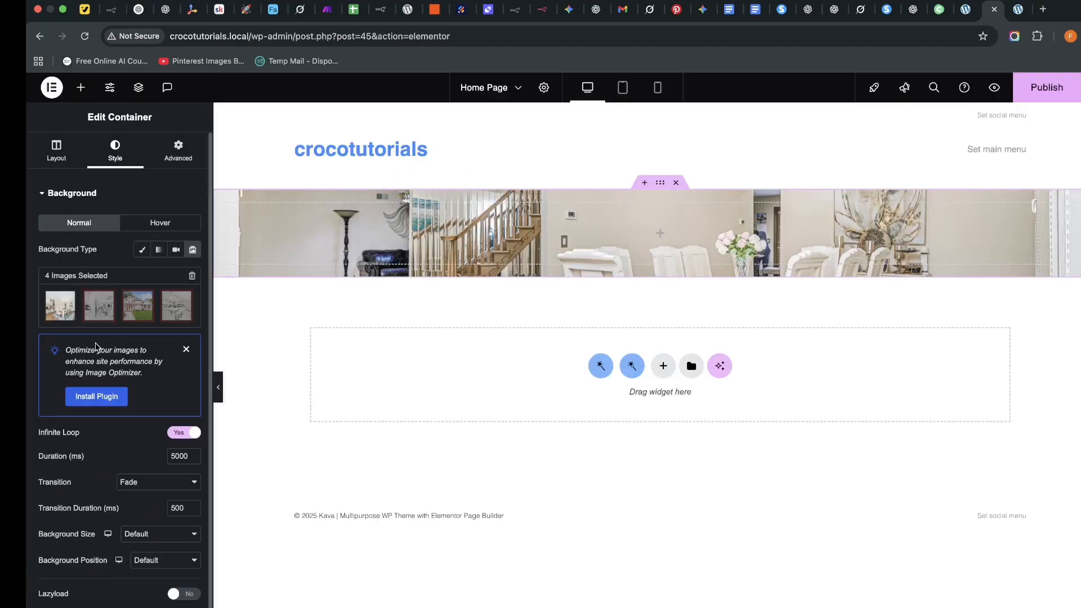
Add a Heading widget inside the slideshow container with the title "Luxury Properties".
{"action": "left_click", "coordinate": [81, 88]}
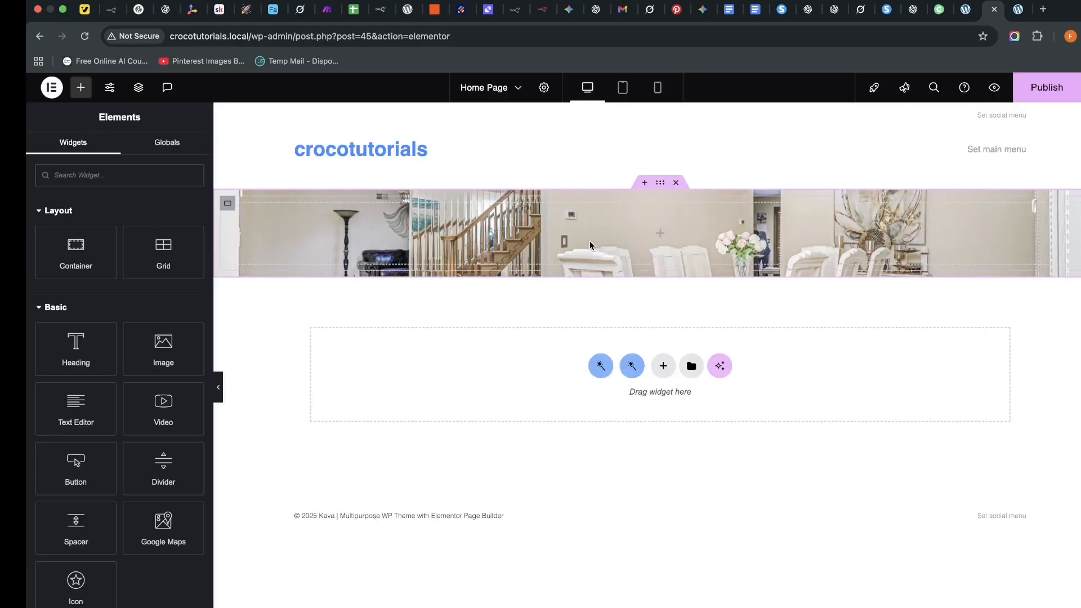
{"action": "left_click_drag", "start_coordinate": [87, 349], "coordinate": [712, 248]}
{"action": "triple_click", "coordinate": [93, 235]}
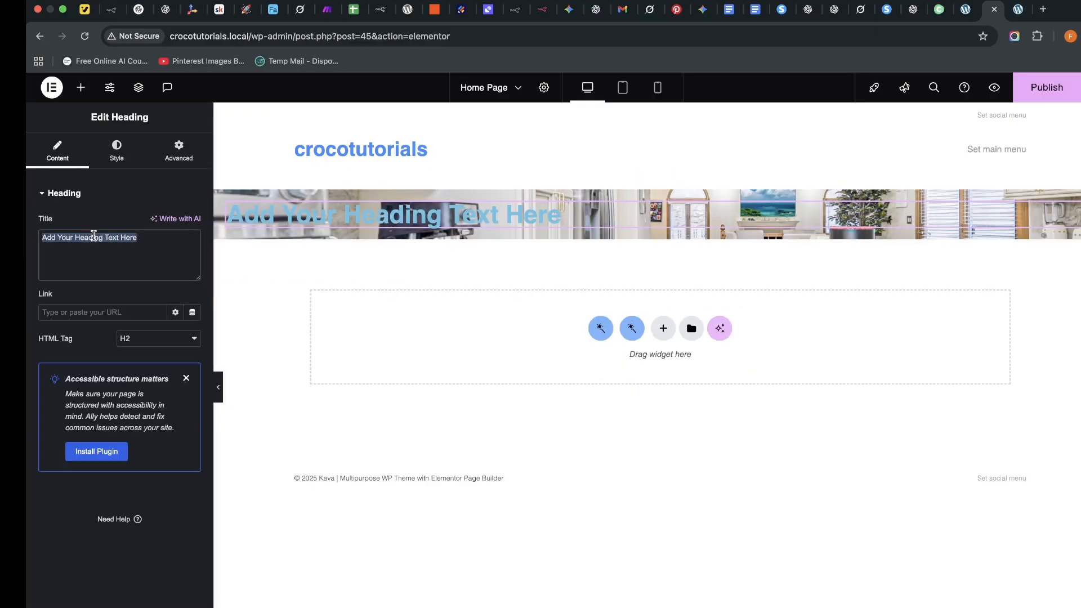
{"action": "type", "text": "Luxu"}
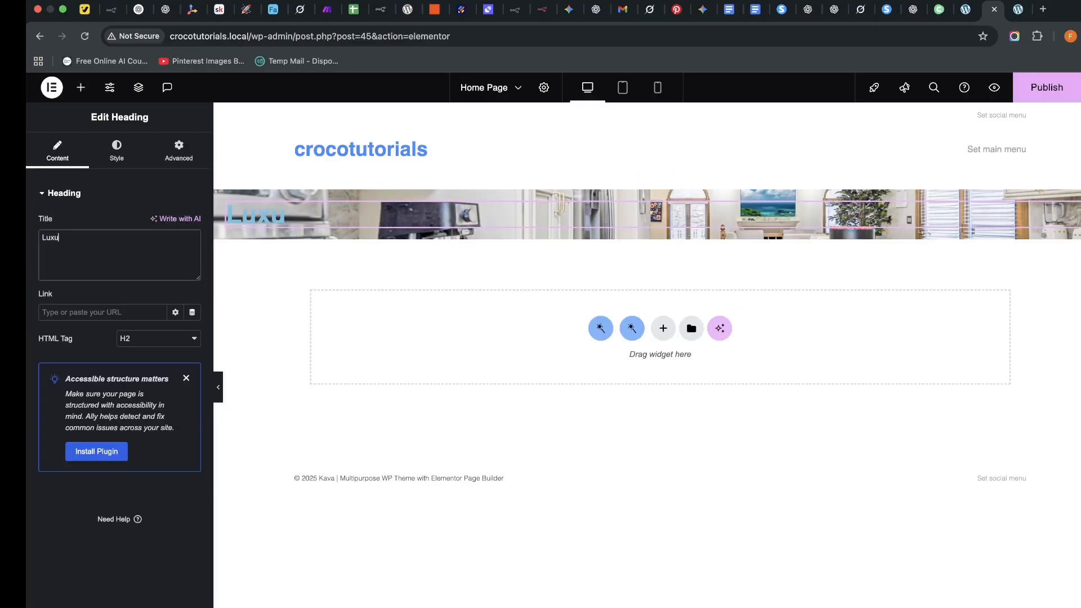
{"action": "type", "text": "ry Propertiew"}
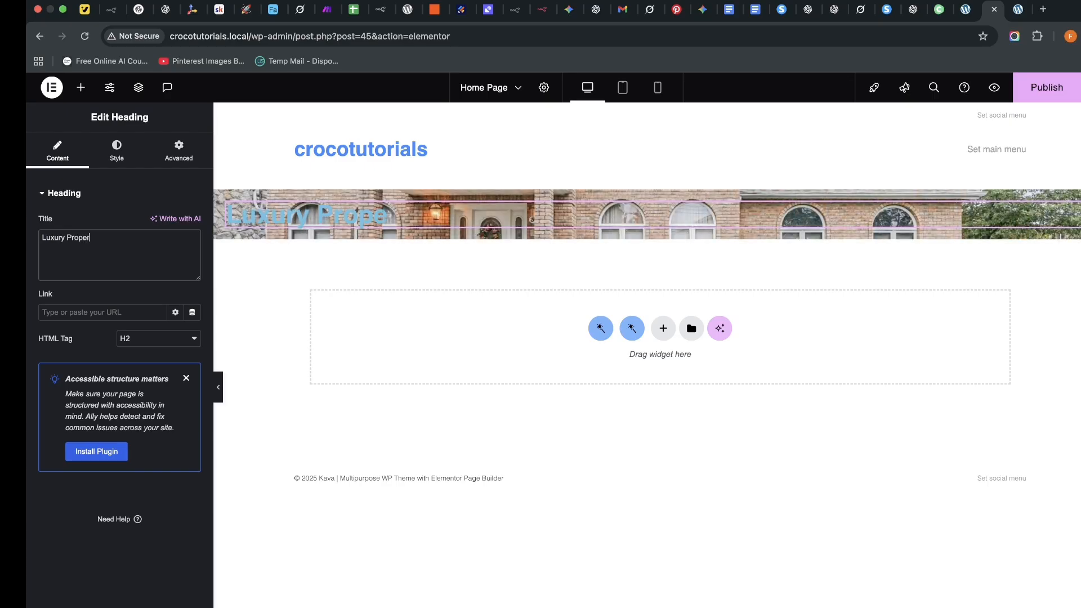
{"action": "key", "text": "BackSpace"}
{"action": "type", "text": "es"}
{"action": "key", "text": "BackSpace"}
{"action": "key", "text": "BackSpace"}
{"action": "type", "text": "s"}
Center-align the heading and set its font family to DM Sans.
{"action": "left_click", "coordinate": [110, 164]}
{"action": "left_click", "coordinate": [159, 223]}
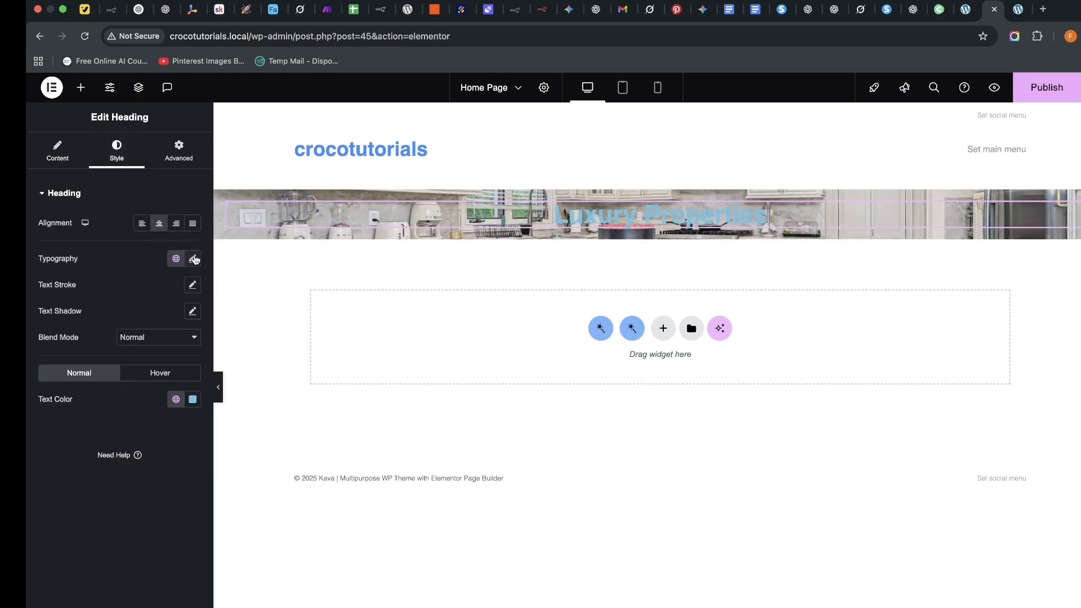
{"action": "left_click", "coordinate": [193, 258]}
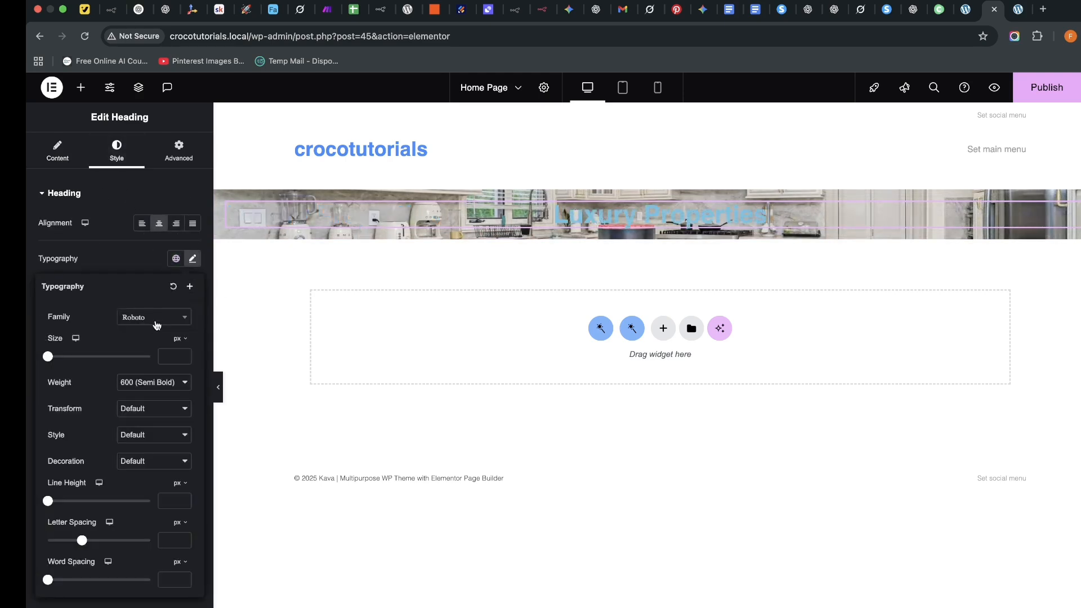
{"action": "left_click", "coordinate": [156, 326]}
{"action": "type", "text": "dm sans"}
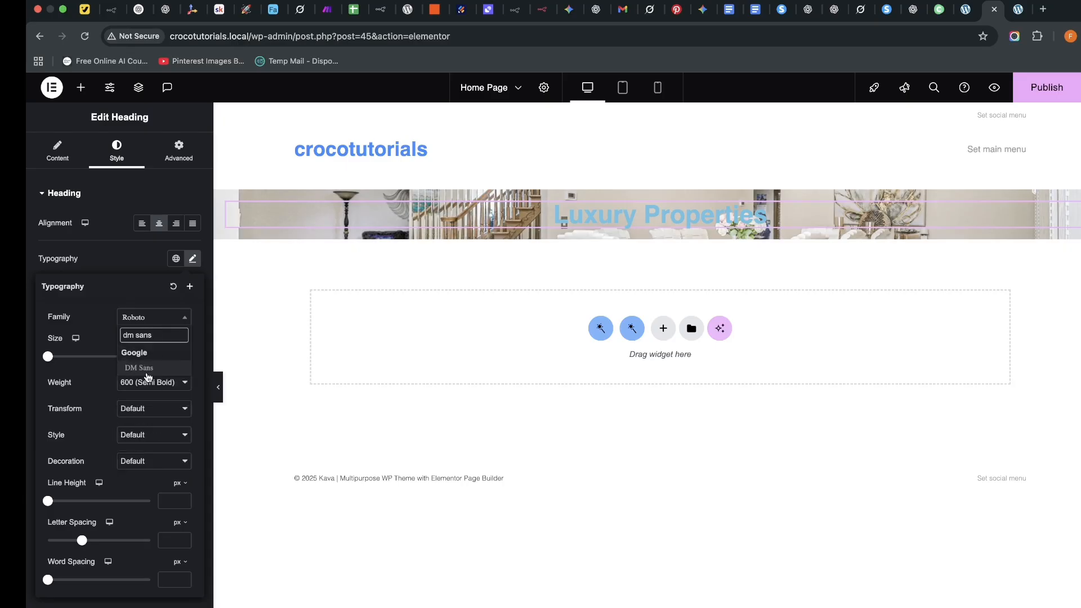
{"action": "left_click", "coordinate": [146, 372]}
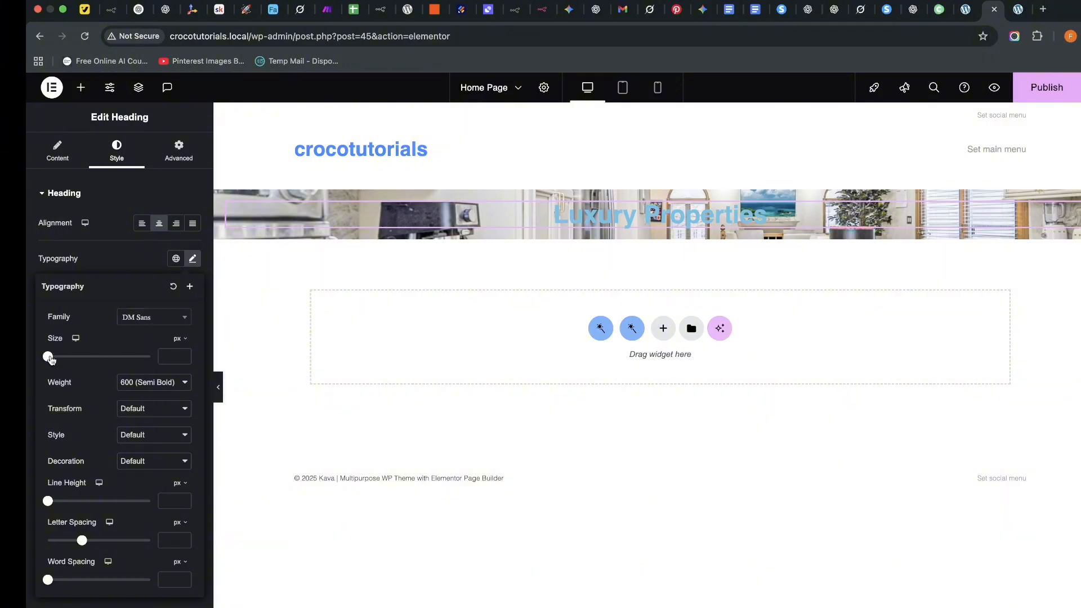
Set the heading's font size to 75 px.
{"action": "left_click_drag", "start_coordinate": [50, 359], "coordinate": [90, 361]}
{"action": "left_click", "coordinate": [184, 354]}
{"action": "left_click", "coordinate": [184, 354]}
{"action": "left_click", "coordinate": [184, 354]}
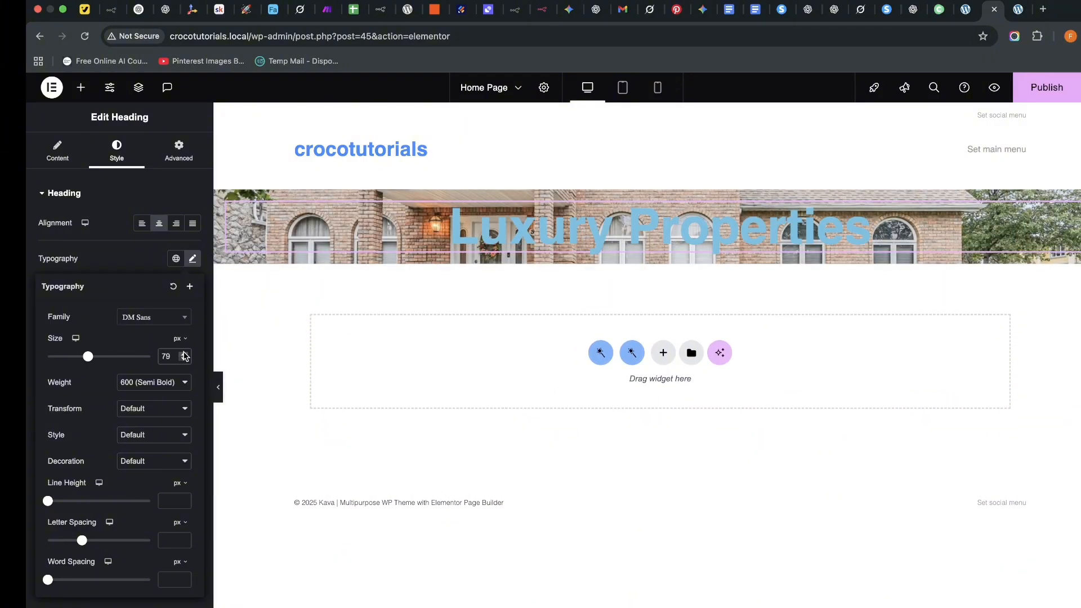
{"action": "left_click", "coordinate": [184, 361]}
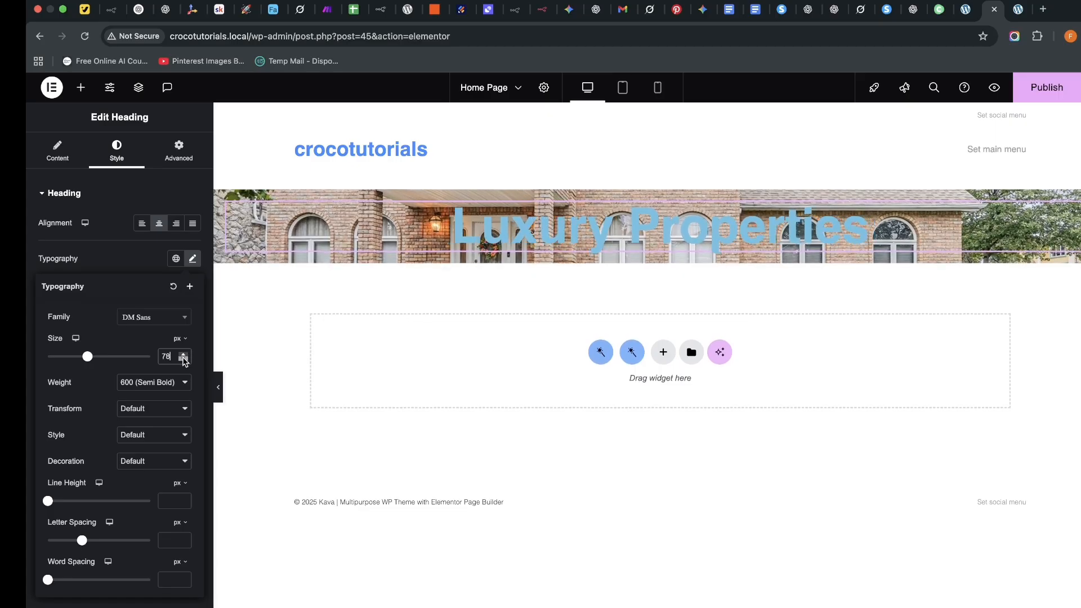
{"action": "left_click", "coordinate": [184, 361]}
{"action": "left_click", "coordinate": [184, 361]}
{"action": "left_click", "coordinate": [184, 361]}
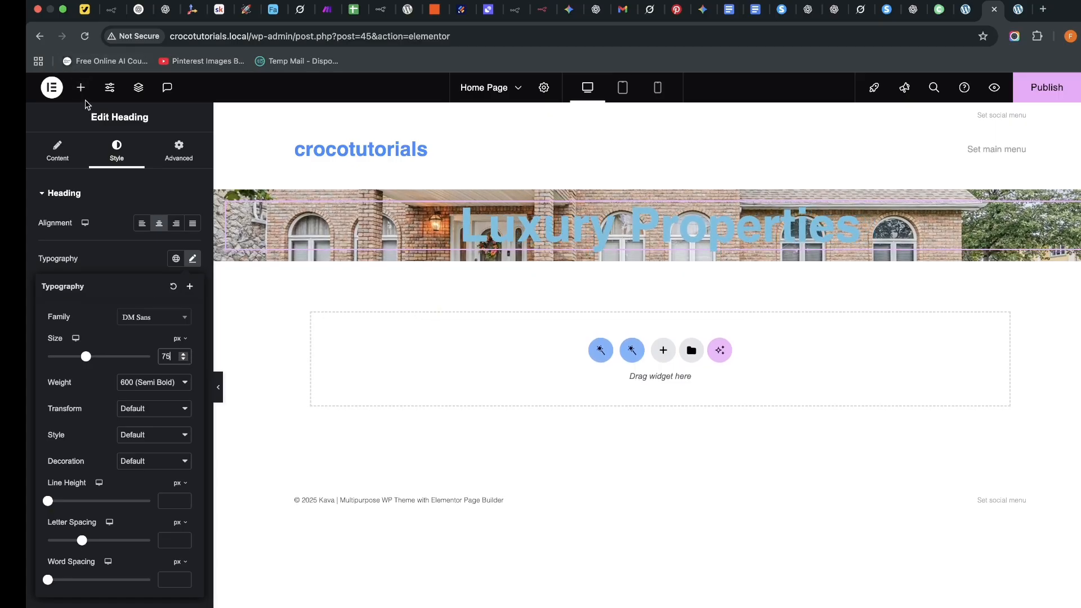
{"action": "left_click", "coordinate": [29, 375]}
Set the heading's text color to #FFFFFF.
{"action": "left_click", "coordinate": [192, 400]}
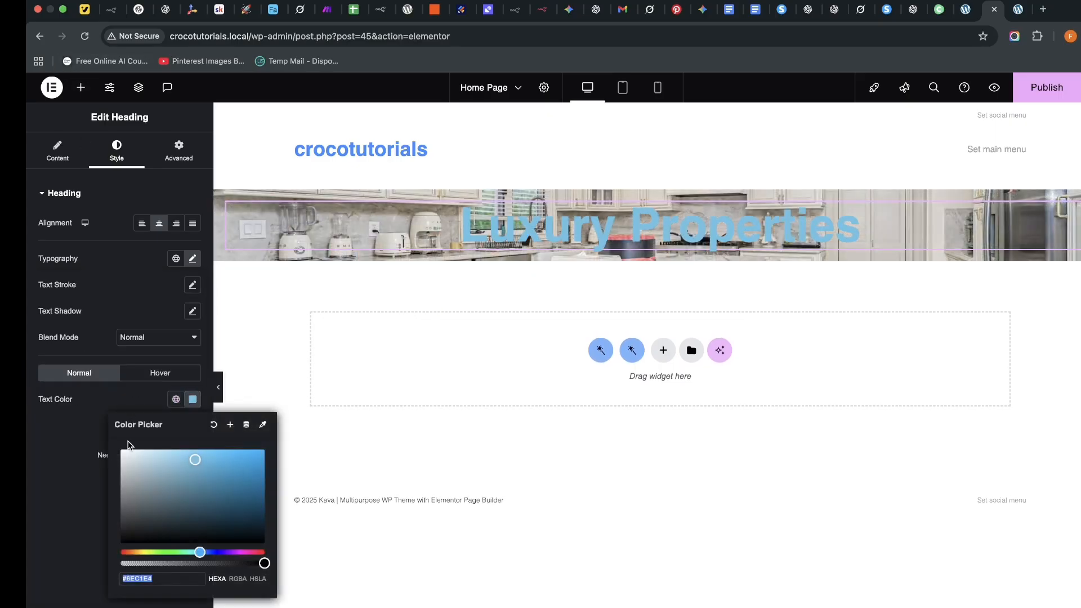
{"action": "type", "text": "#FFFFFF"}
{"action": "left_click", "coordinate": [45, 437]}
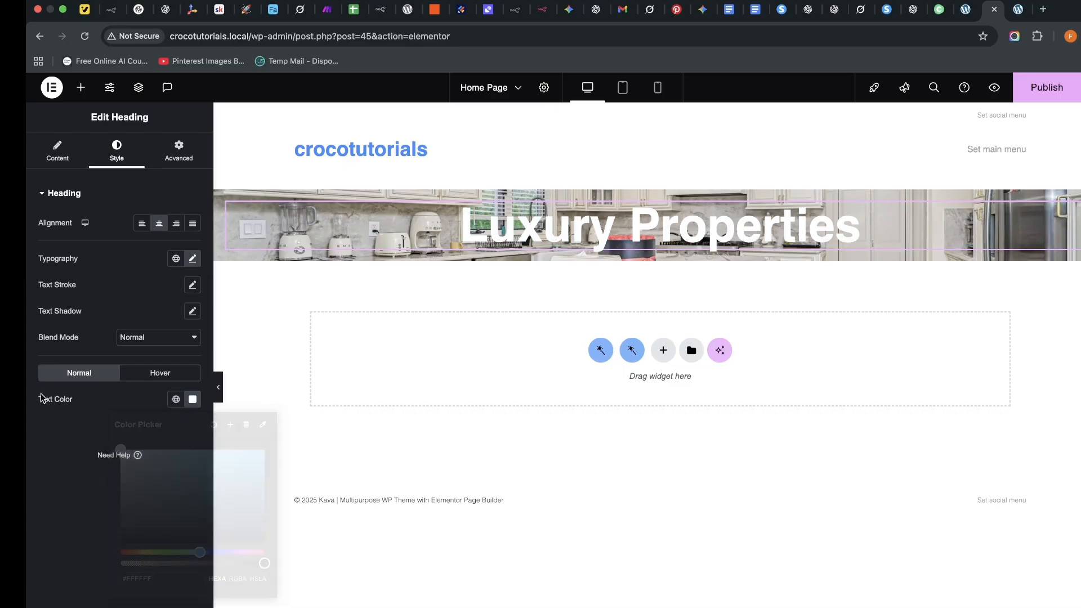
Add a Text Editor widget below the Luxury Properties heading and center-align its text.
{"action": "left_click", "coordinate": [58, 148]}
{"action": "left_click", "coordinate": [81, 87]}
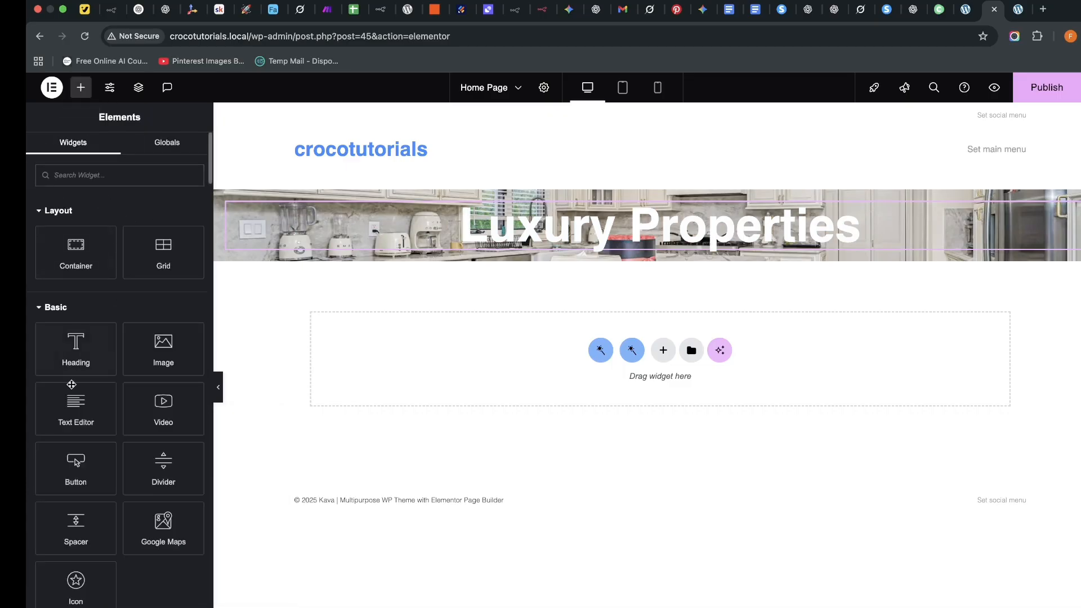
{"action": "left_click_drag", "start_coordinate": [71, 385], "coordinate": [636, 253]}
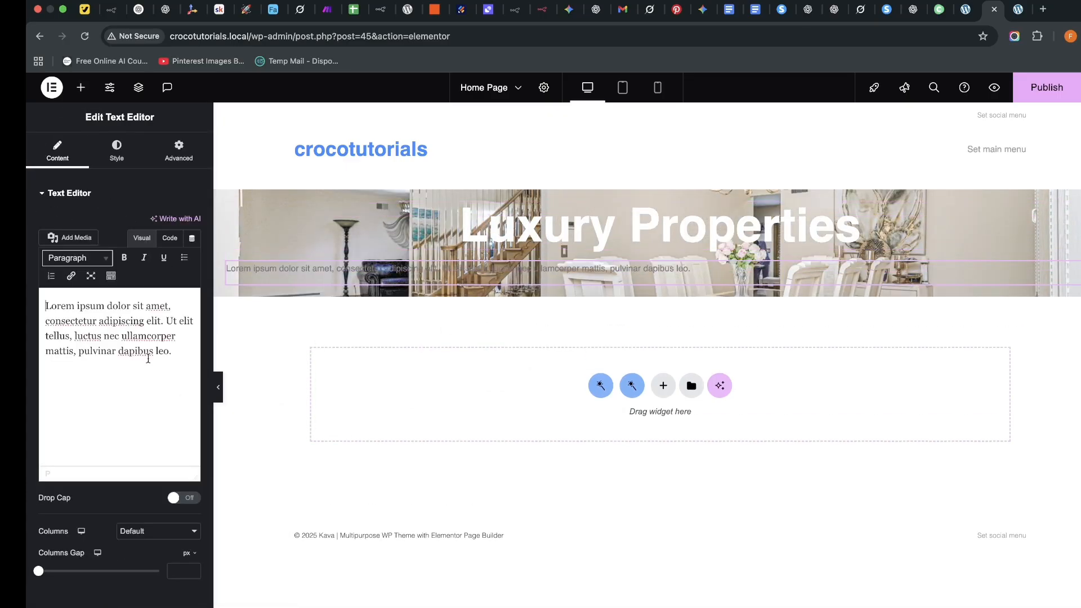
{"action": "left_click", "coordinate": [117, 151]}
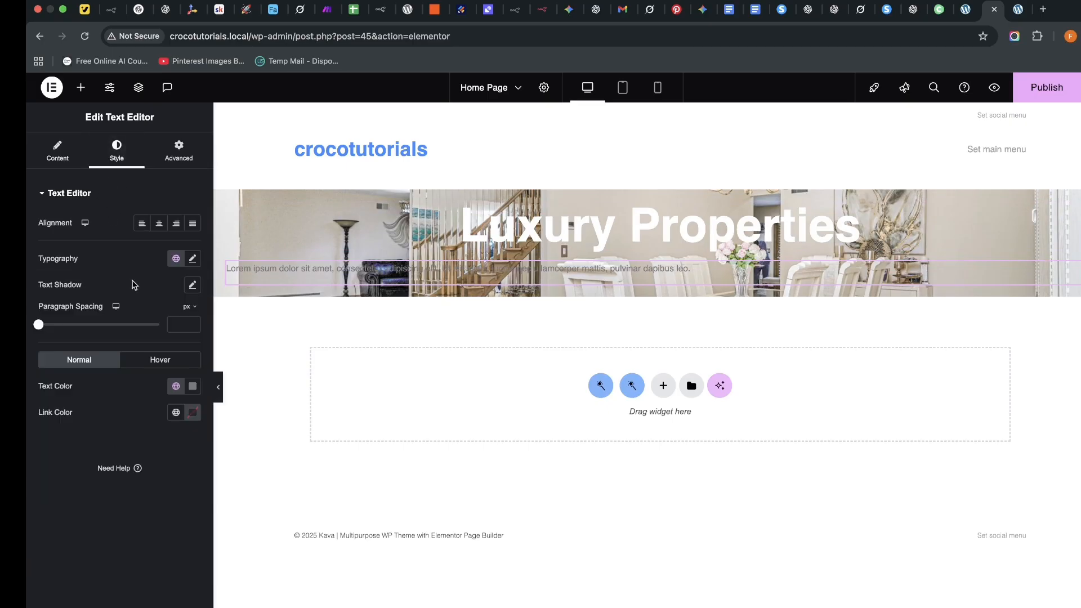
{"action": "left_click", "coordinate": [159, 223]}
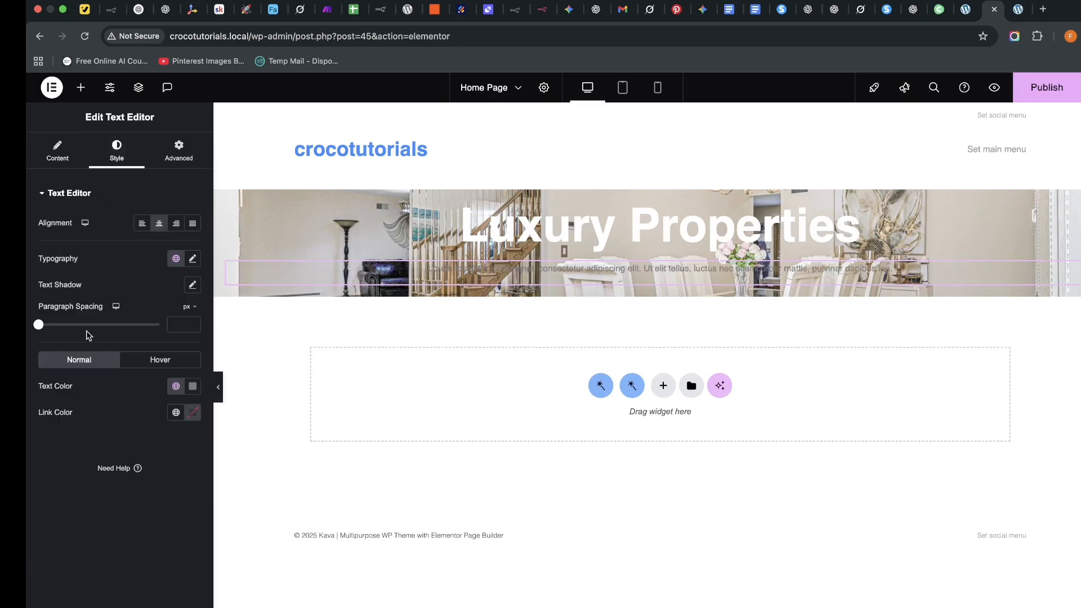
Set the Lorem ipsum text's font family to DM Sans and its size to 16 px.
{"action": "left_click", "coordinate": [192, 259]}
{"action": "left_click", "coordinate": [154, 317]}
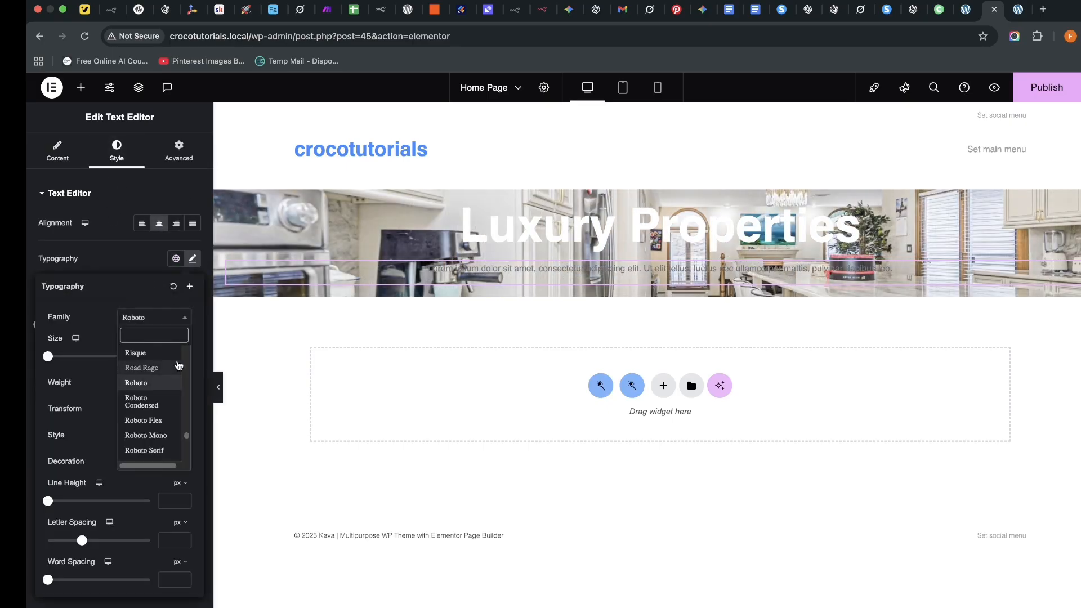
{"action": "type", "text": "dm sans"}
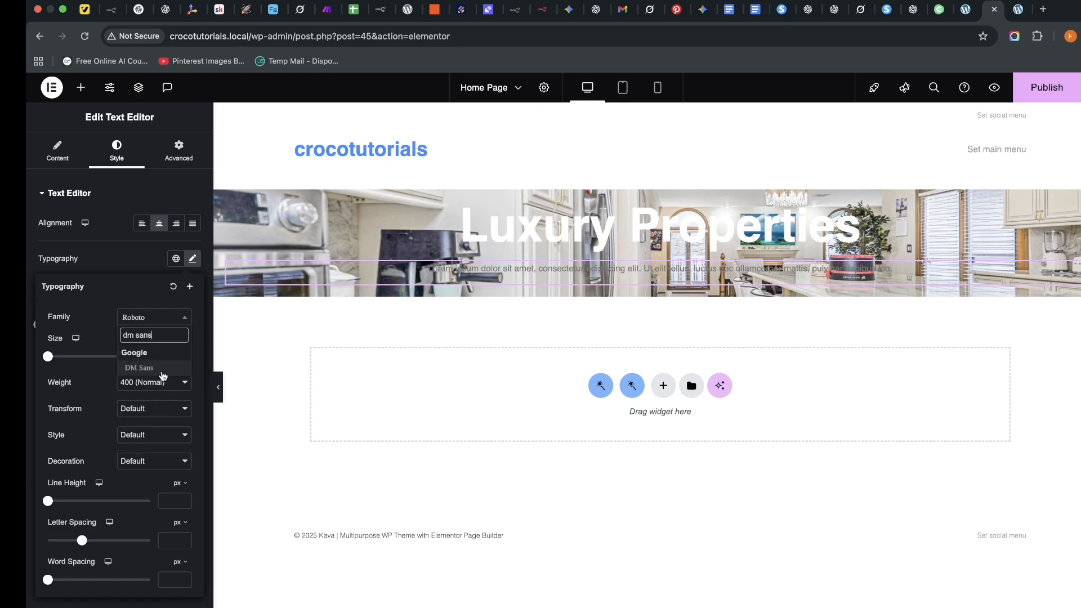
{"action": "left_click", "coordinate": [162, 369]}
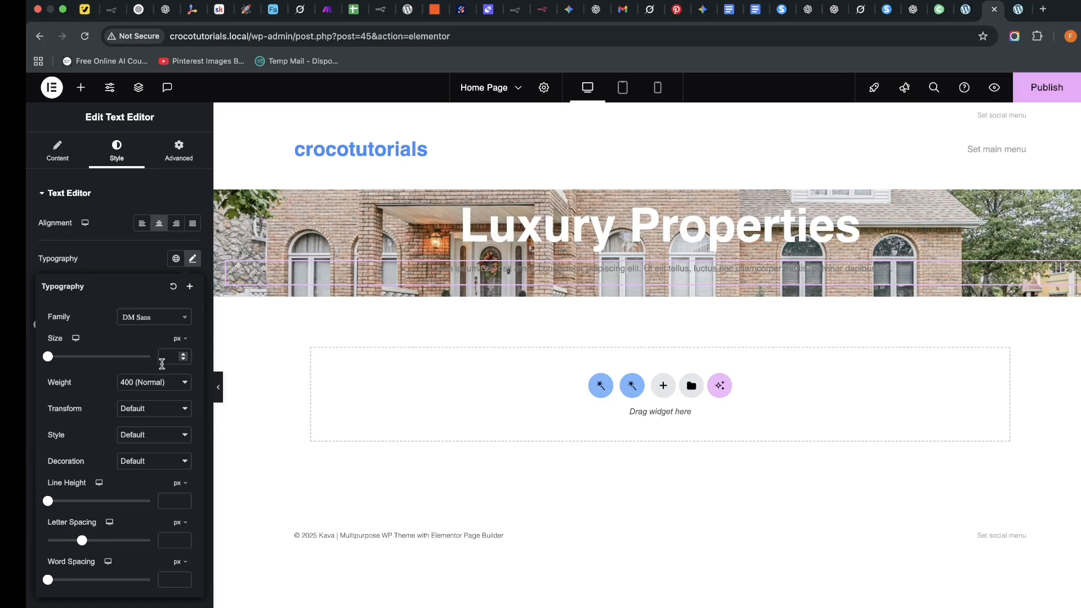
{"action": "type", "text": "16"}
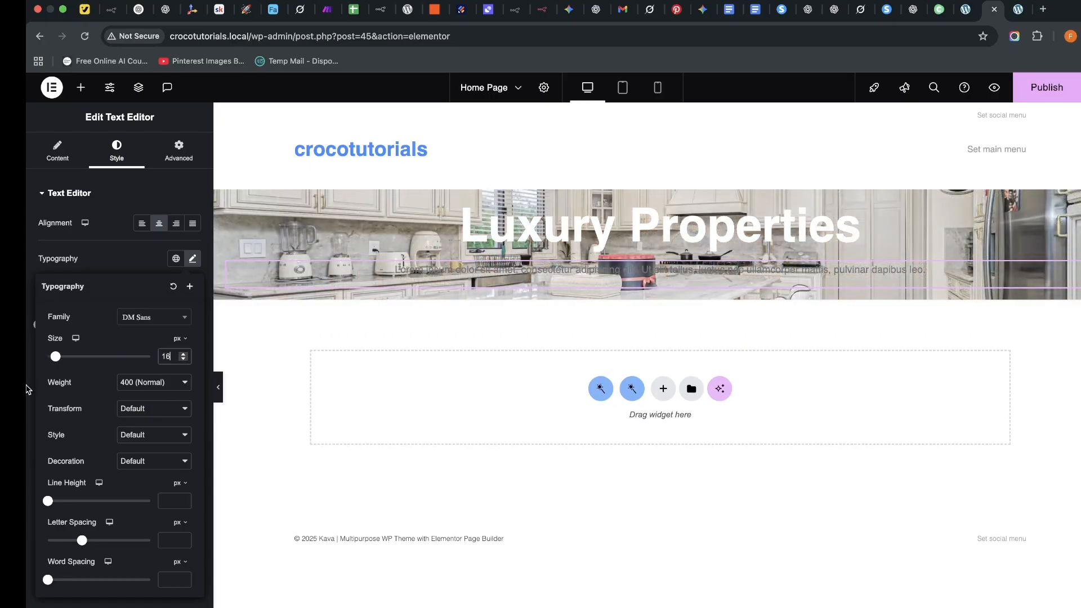
{"action": "left_click", "coordinate": [30, 389]}
Set the Lorem ipsum text's color to white, #FFFFFF.
{"action": "left_click", "coordinate": [193, 387]}
{"action": "left_click", "coordinate": [118, 434]}
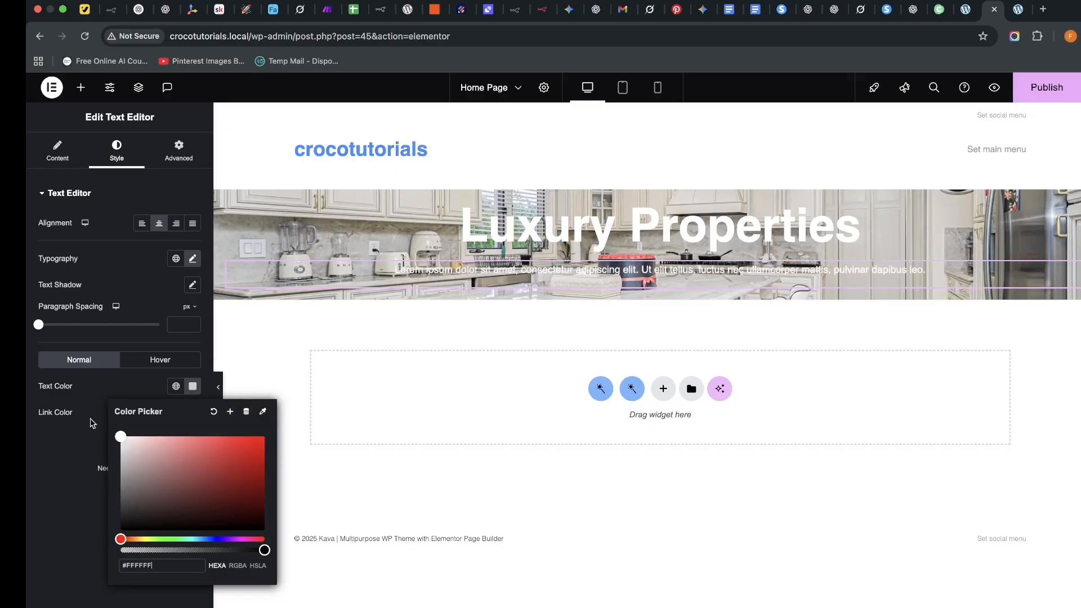
{"action": "left_click", "coordinate": [29, 466]}
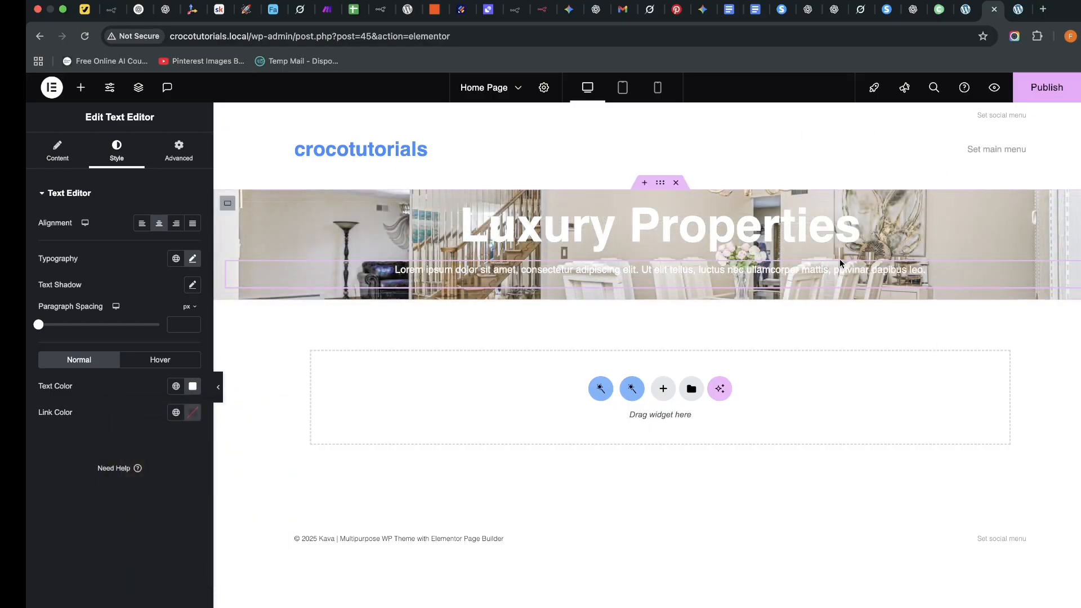
Give the hero container a Classic background overlay in black, #000000.
{"action": "left_click", "coordinate": [647, 204]}
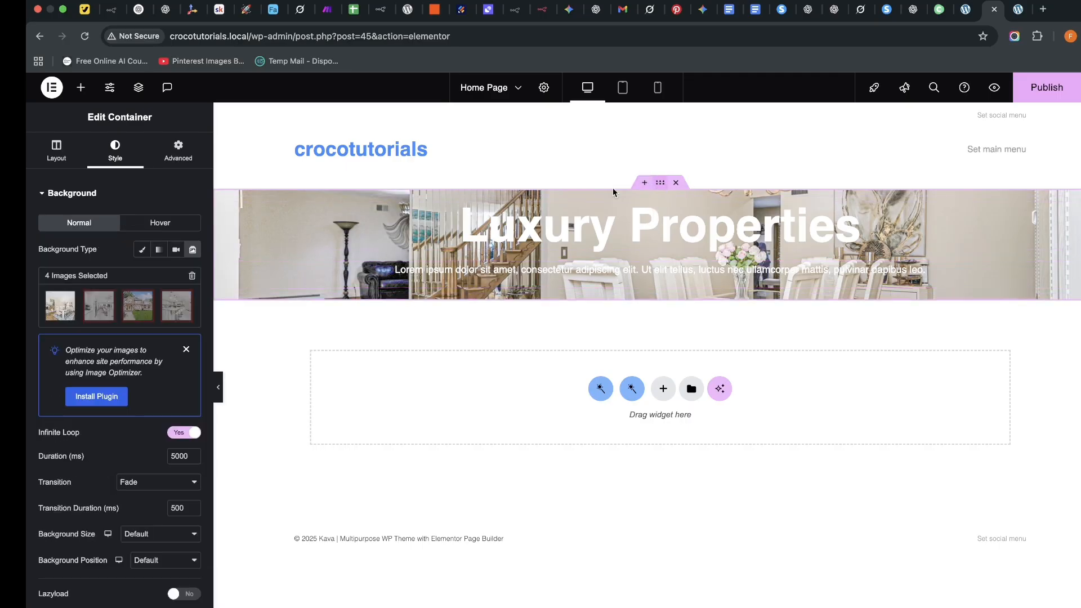
{"action": "scroll", "coordinate": [123, 225], "scroll_direction": "down", "scroll_amount": 3}
{"action": "scroll", "coordinate": [122, 166], "scroll_direction": "up", "scroll_amount": 3}
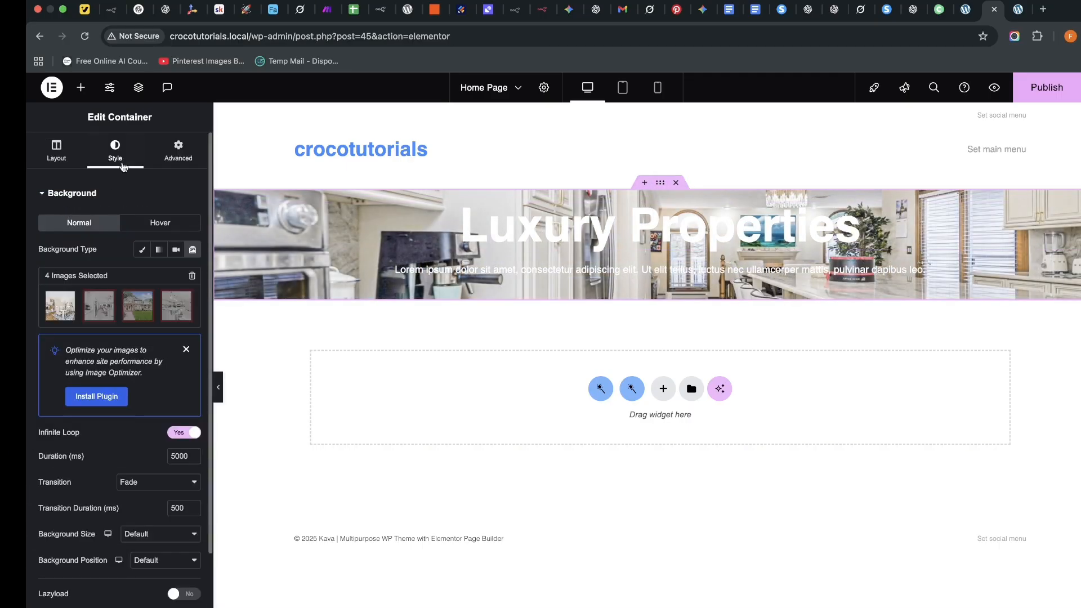
{"action": "scroll", "coordinate": [28, 371], "scroll_direction": "down", "scroll_amount": 3}
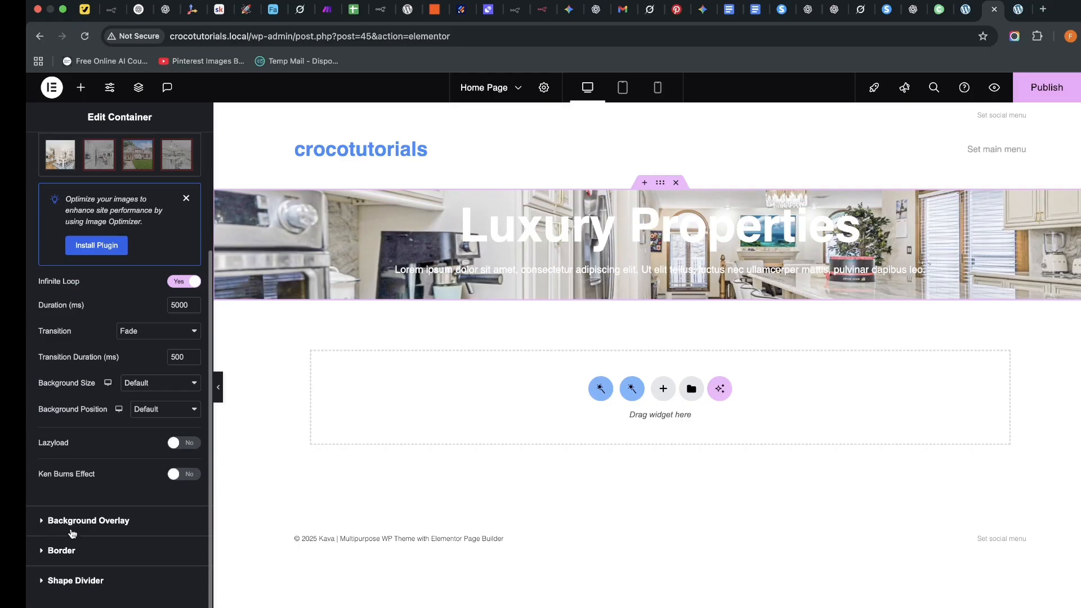
{"action": "left_click", "coordinate": [72, 524]}
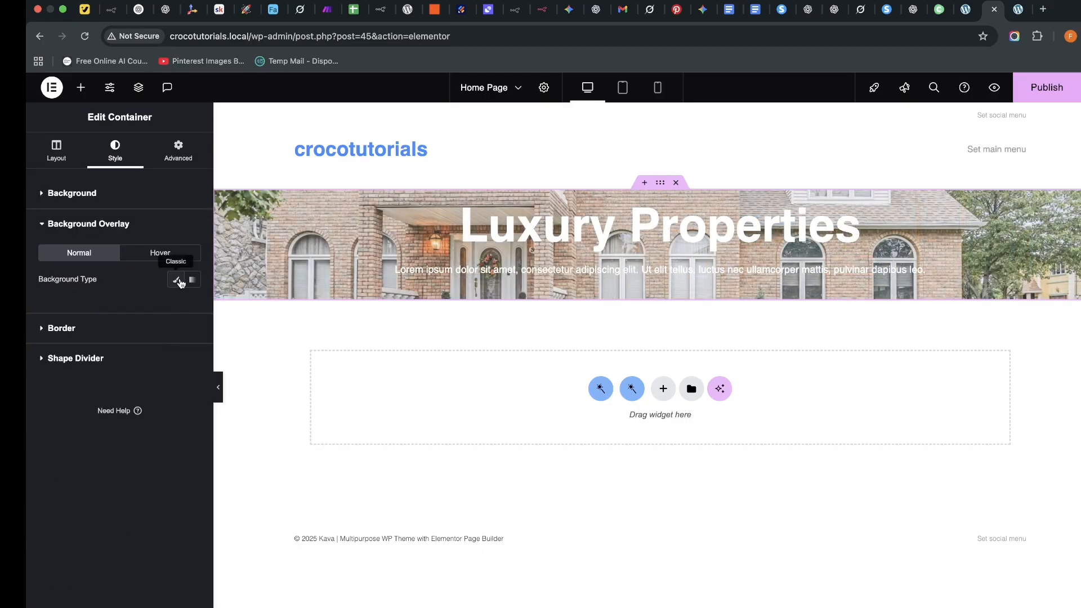
{"action": "left_click", "coordinate": [176, 280]}
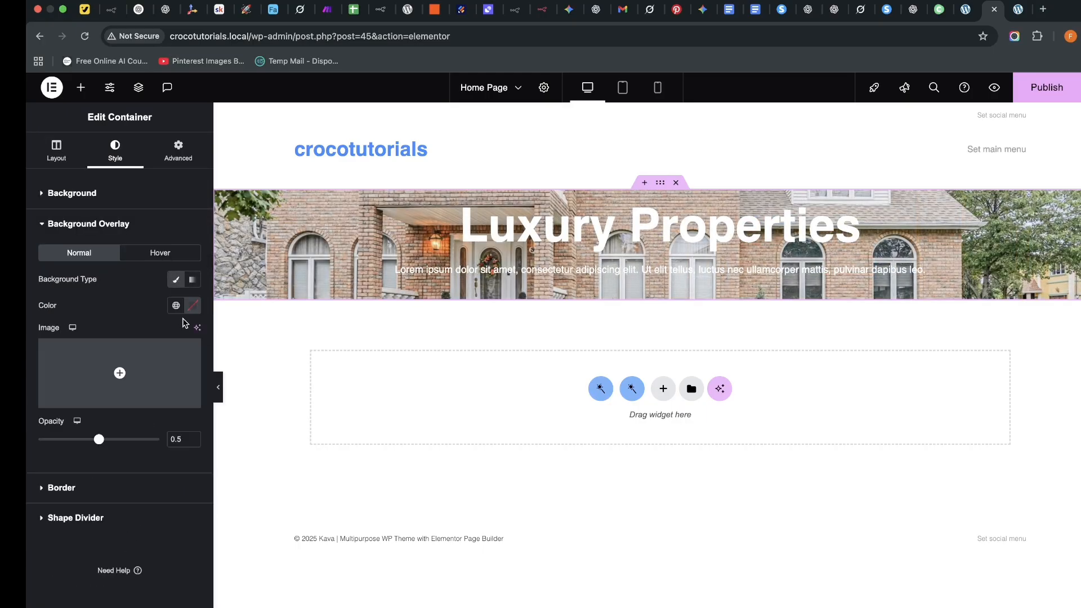
{"action": "left_click", "coordinate": [192, 305]}
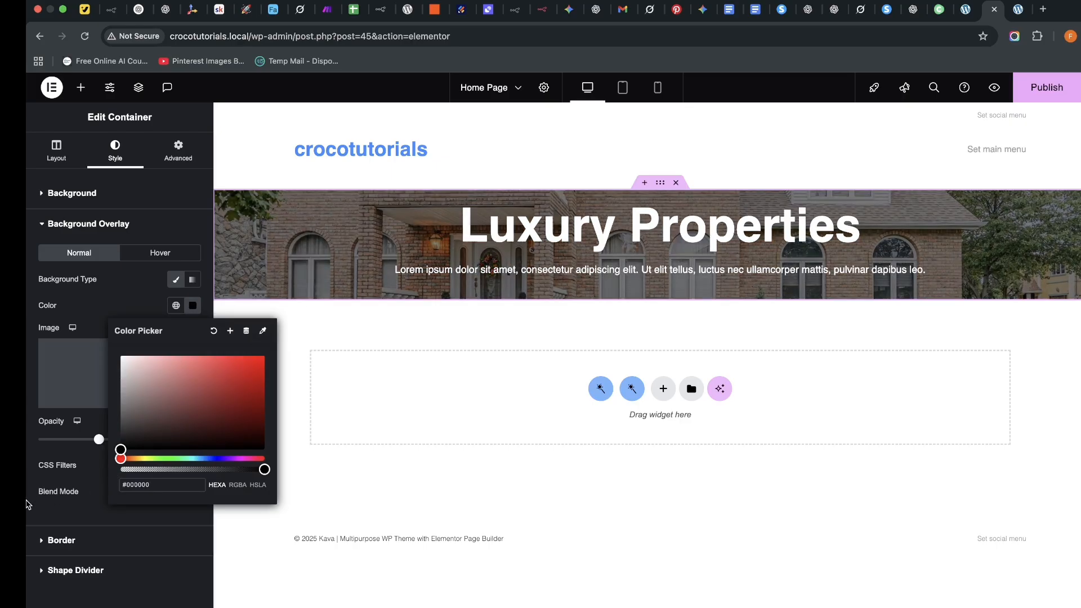
{"action": "left_click", "coordinate": [29, 504]}
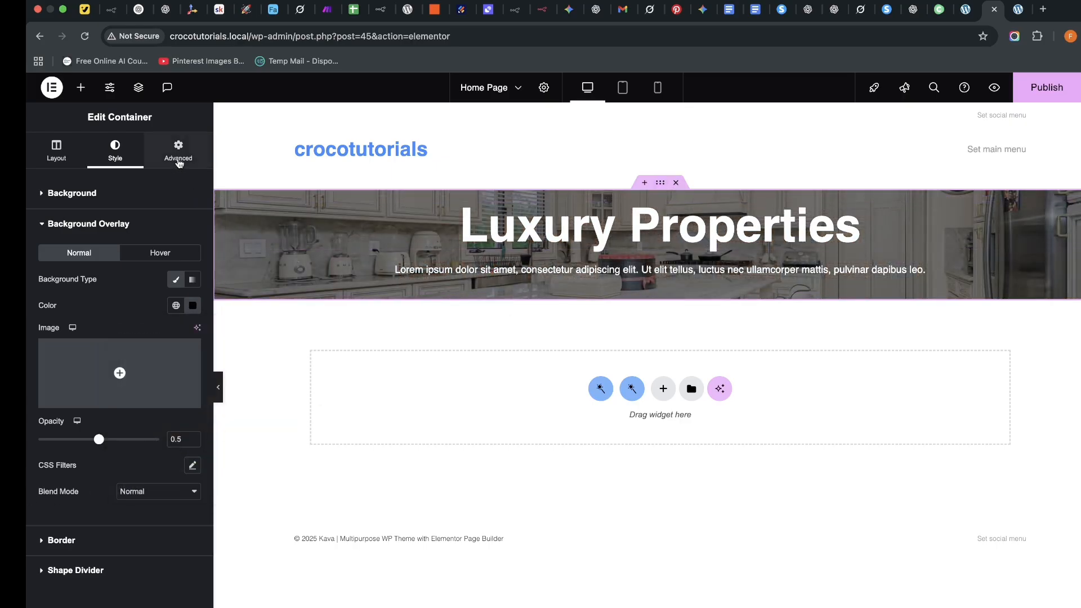
Set the hero container's padding to 200 px top and bottom and 10 px left and right.
{"action": "left_click", "coordinate": [178, 160]}
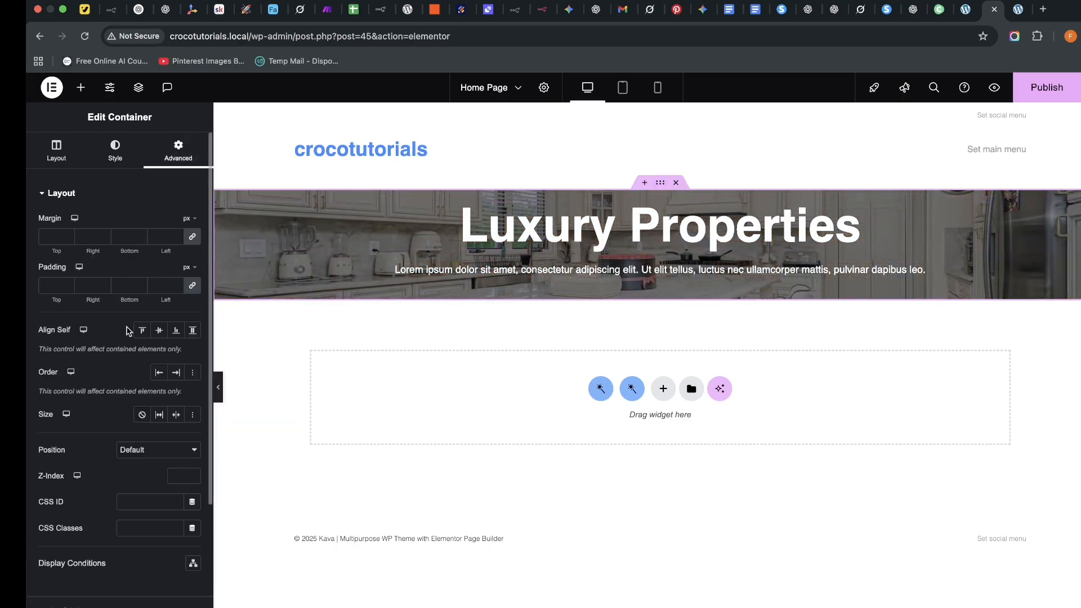
{"action": "left_click", "coordinate": [54, 285]}
{"action": "type", "text": "10"}
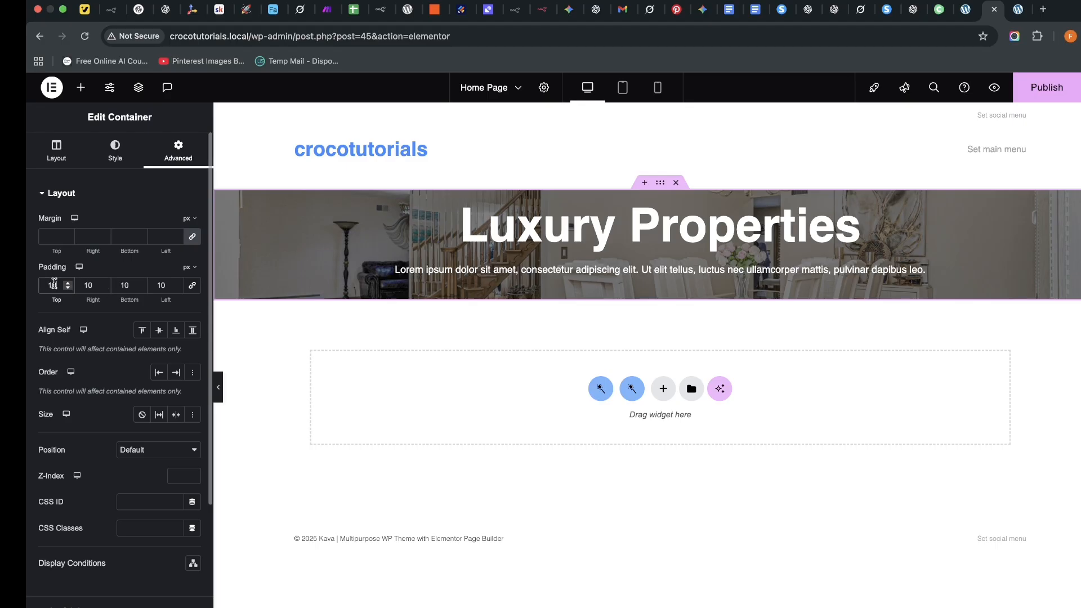
{"action": "double_click", "coordinate": [52, 284]}
{"action": "type", "text": "200"}
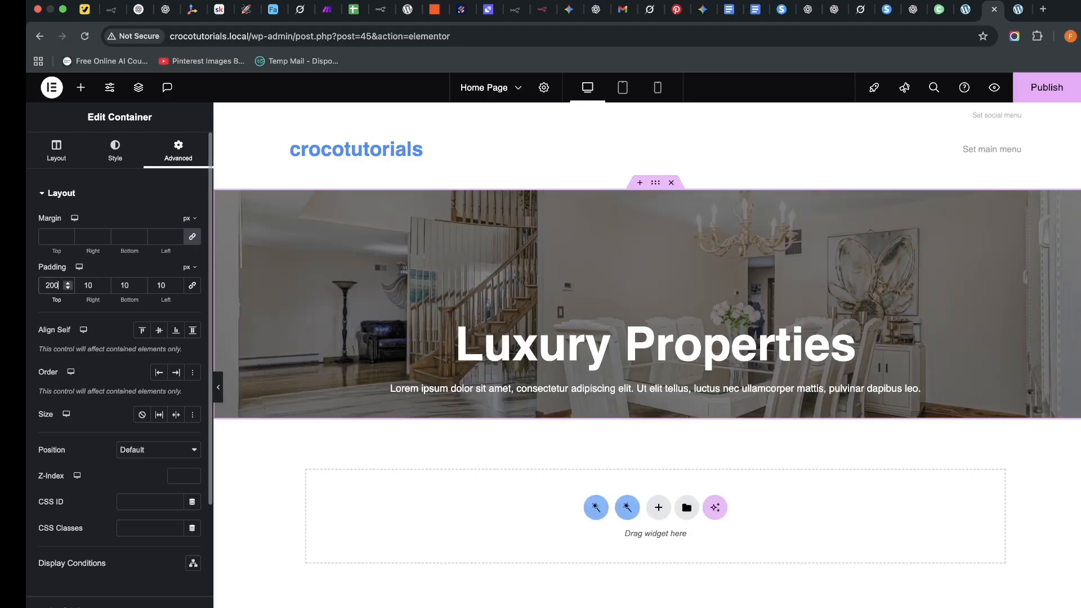
{"action": "double_click", "coordinate": [121, 285]}
{"action": "type", "text": "200"}
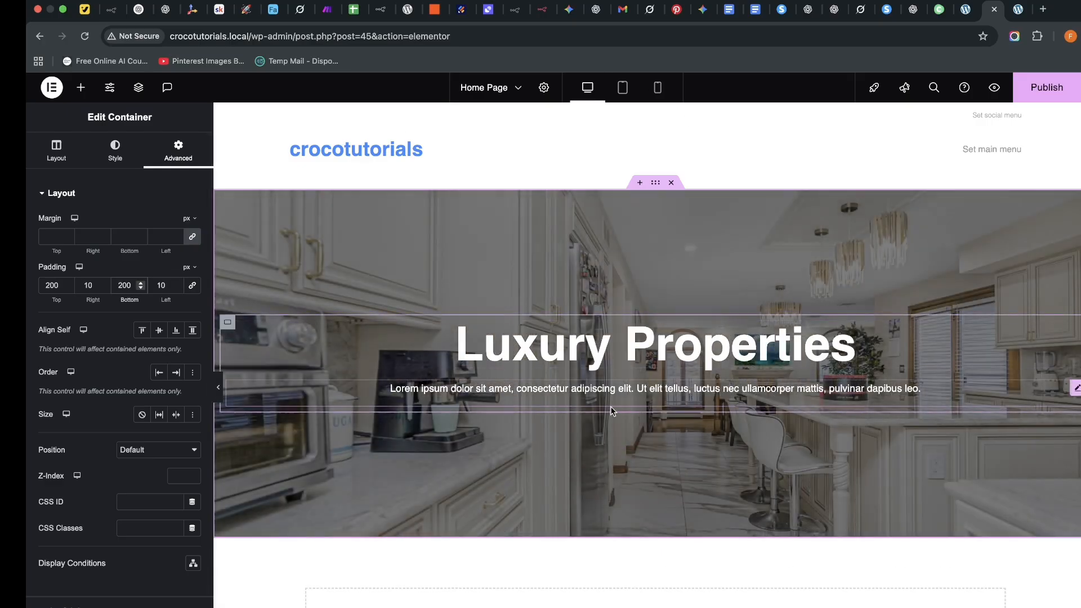
Add a Button widget below the Lorem ipsum text and label it "View Properties".
{"action": "left_click", "coordinate": [81, 87]}
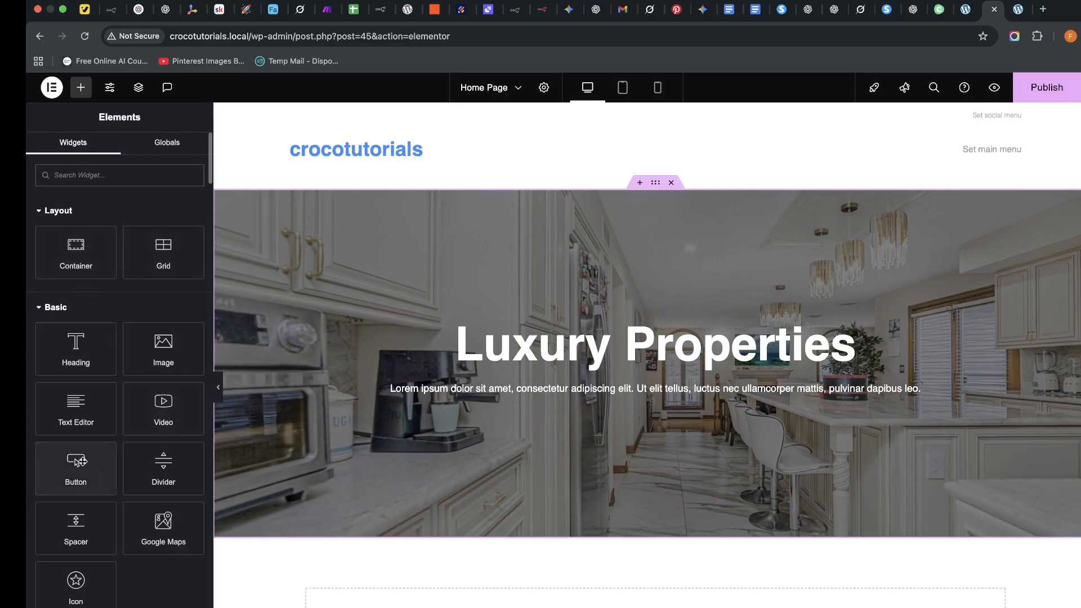
{"action": "left_click_drag", "start_coordinate": [78, 461], "coordinate": [643, 378]}
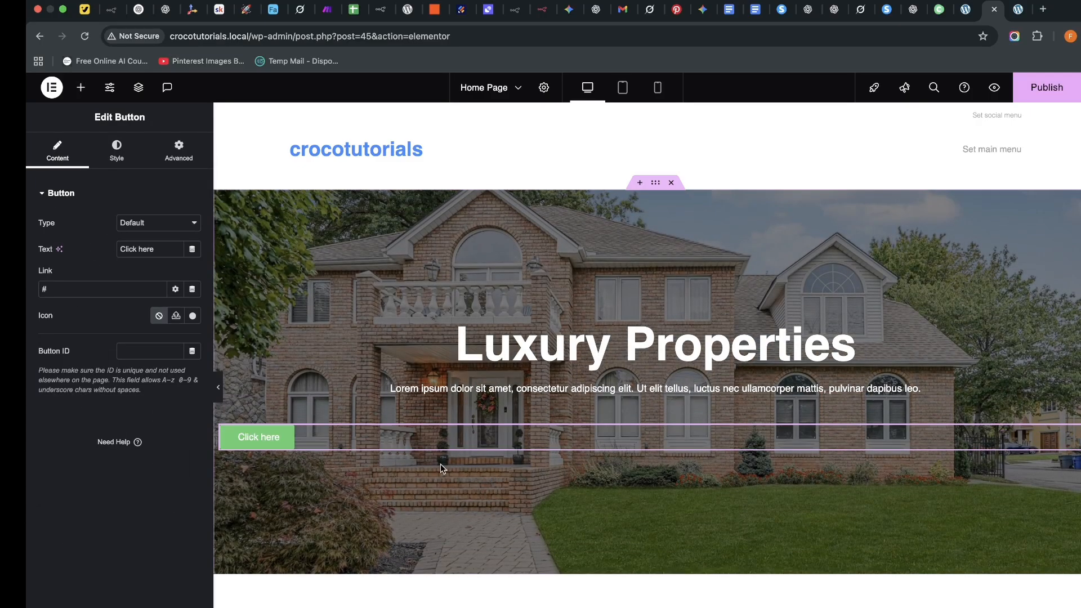
{"action": "triple_click", "coordinate": [131, 250]}
{"action": "type", "text": "Vi"}
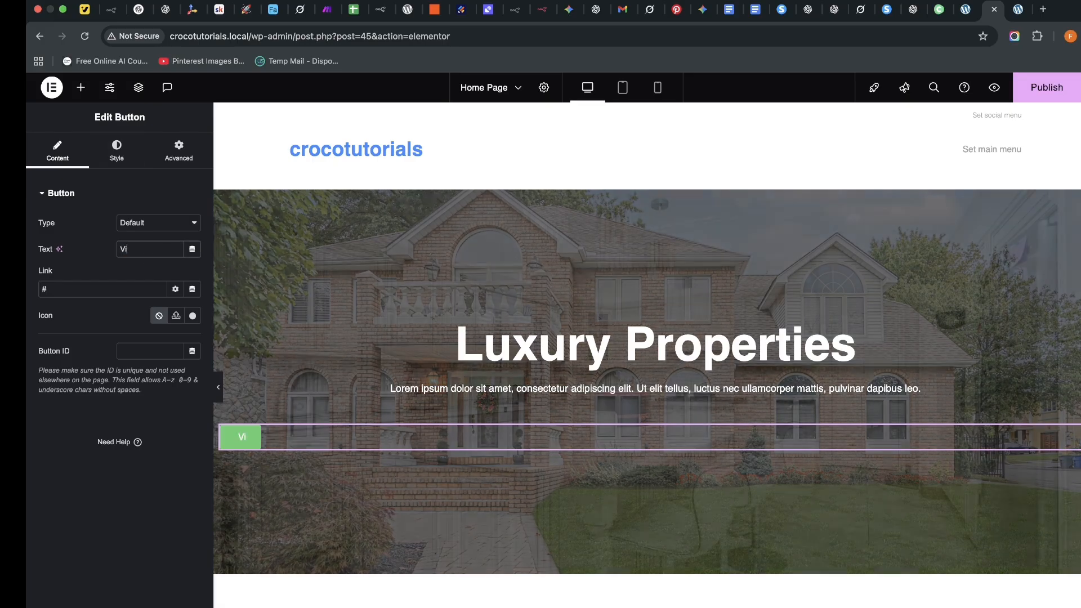
{"action": "type", "text": "ew P"}
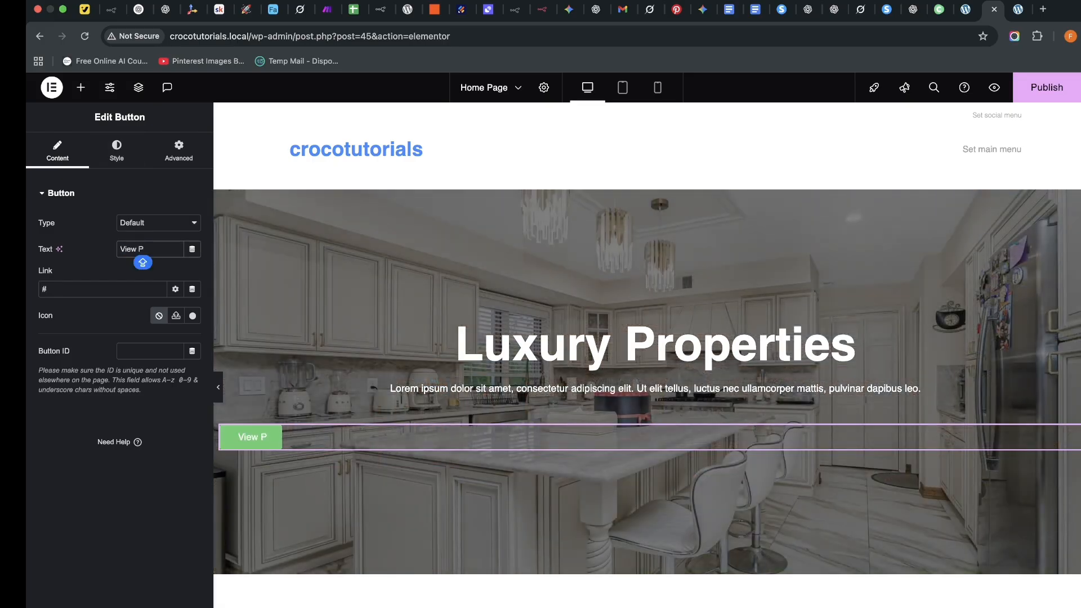
{"action": "key", "text": "BackSpace"}
{"action": "type", "text": "Properties"}
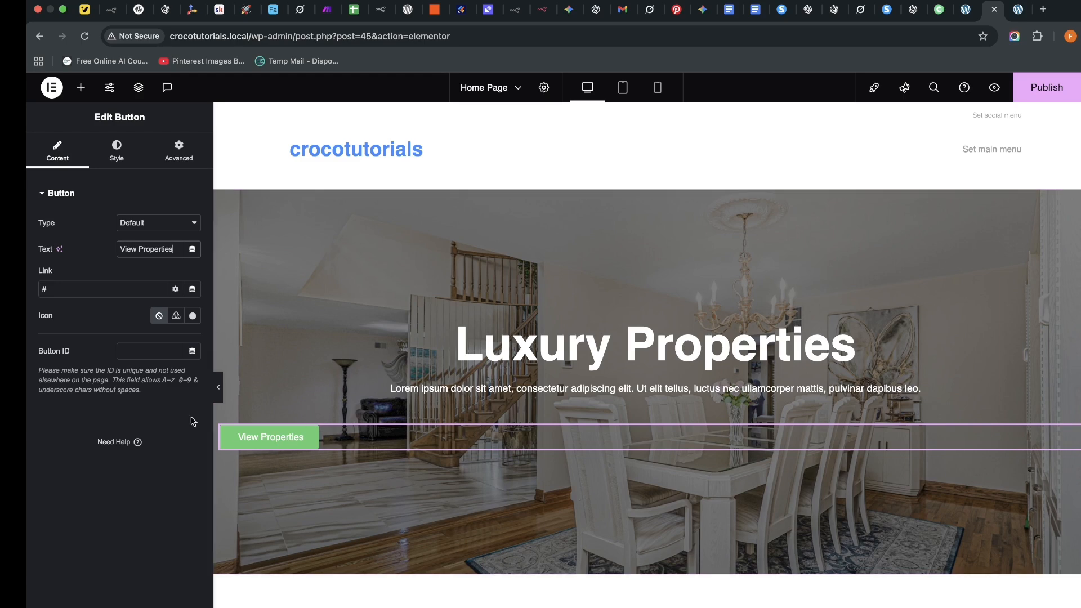
Center the View Properties button and set its font family to DM Sans.
{"action": "left_click", "coordinate": [114, 159]}
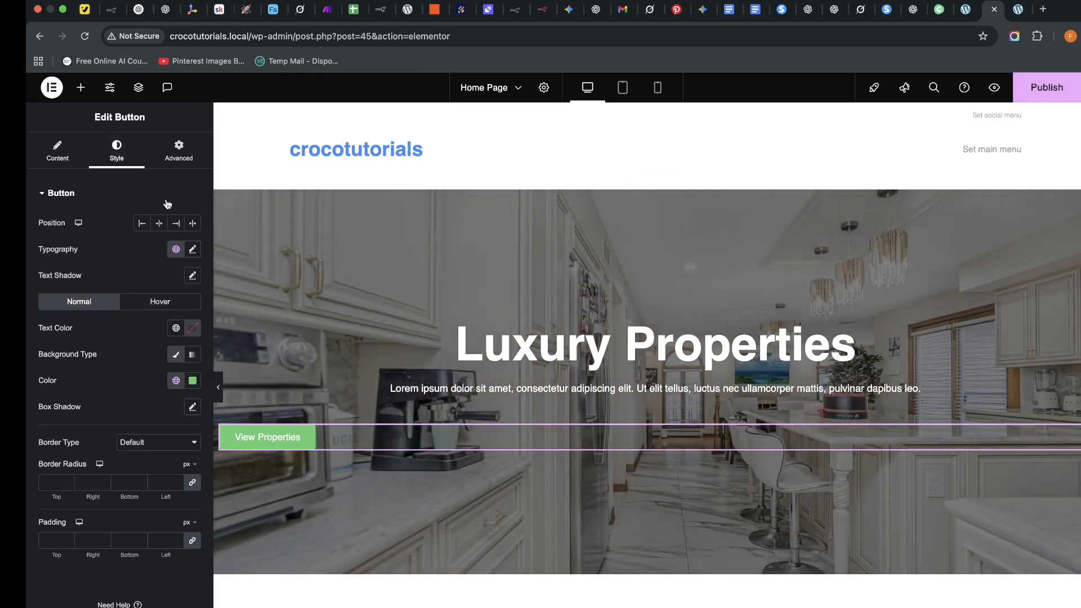
{"action": "left_click", "coordinate": [158, 223]}
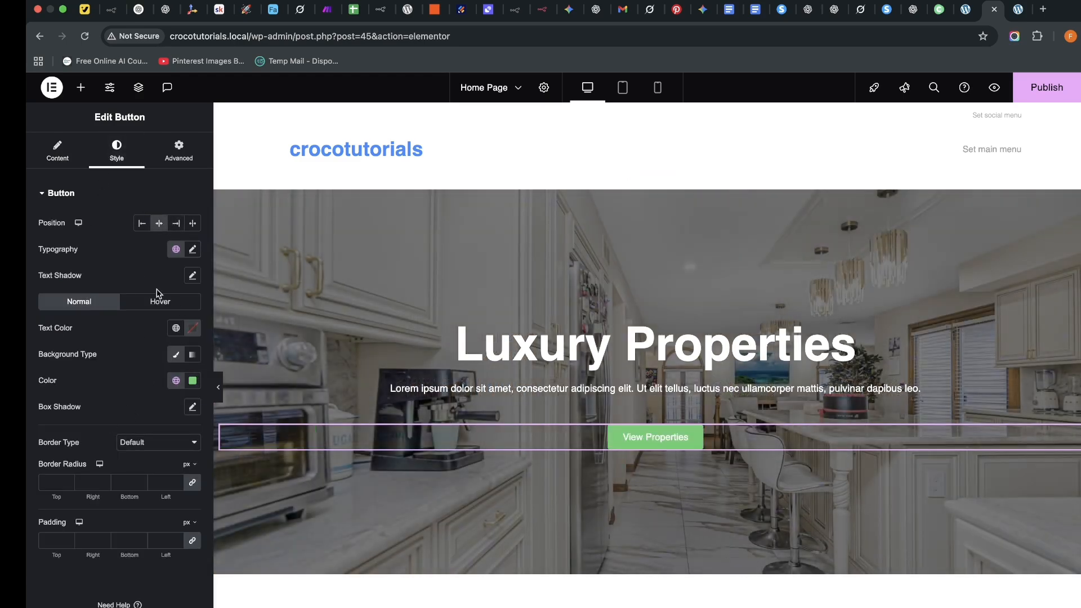
{"action": "left_click", "coordinate": [191, 250]}
{"action": "left_click", "coordinate": [153, 308]}
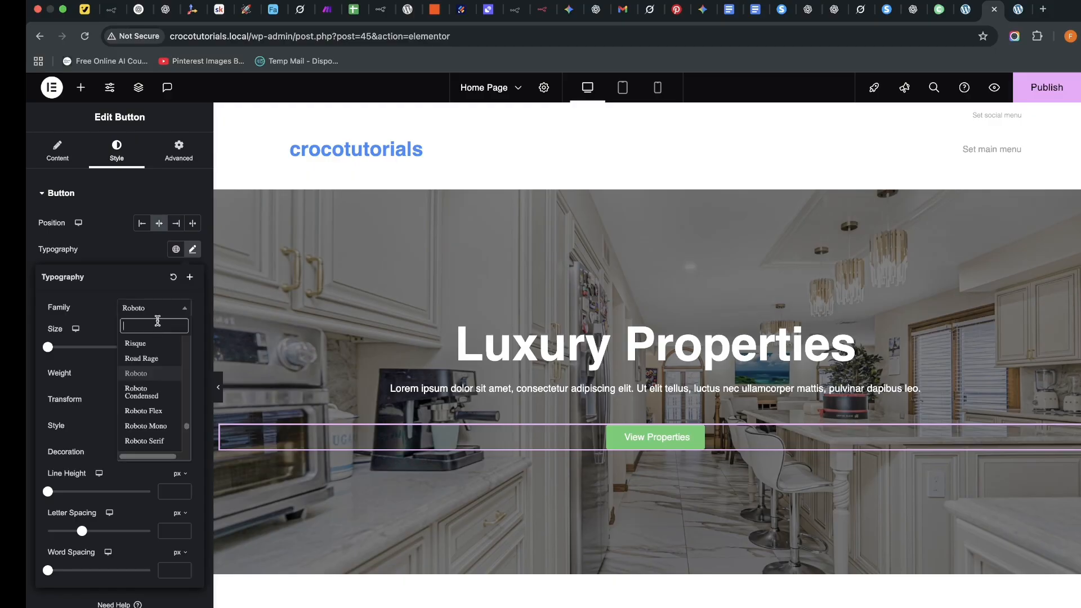
{"action": "type", "text": "dm sans"}
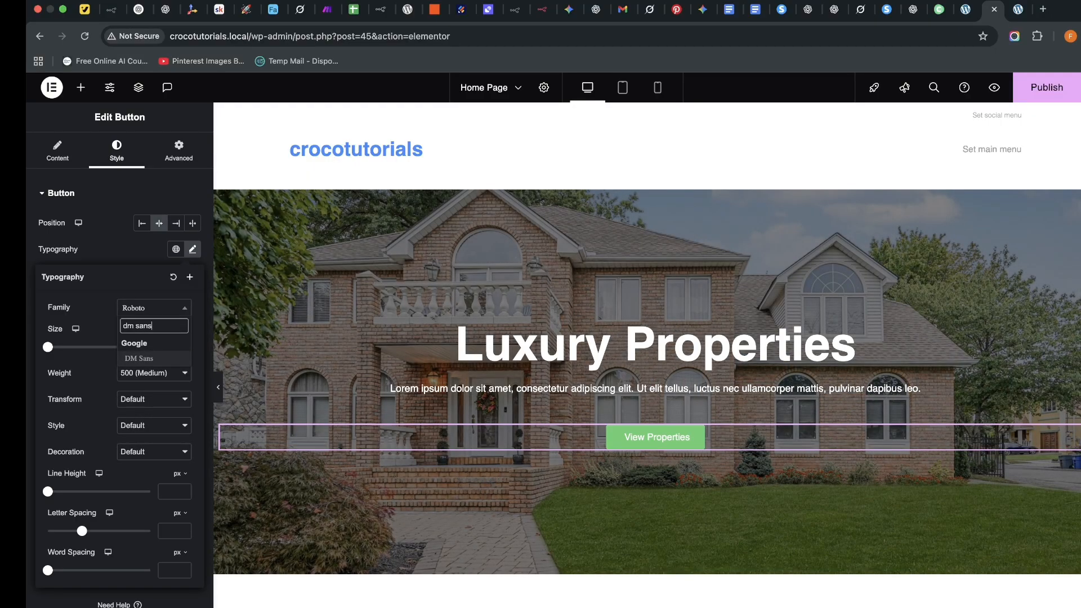
{"action": "left_click", "coordinate": [144, 361]}
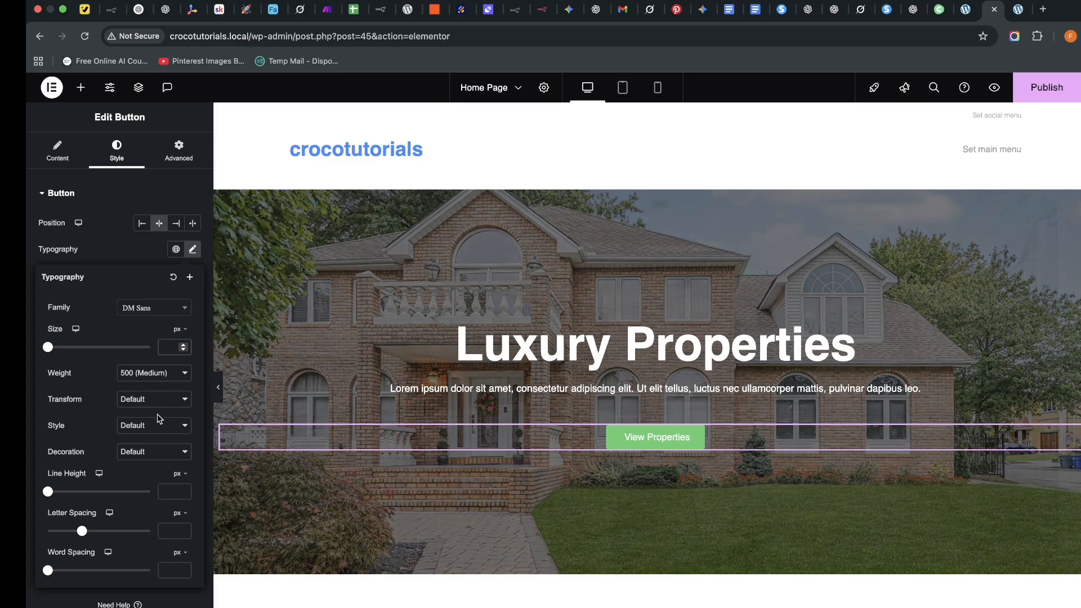
Set the View Properties button's font size to 18 px.
{"action": "type", "text": "16"}
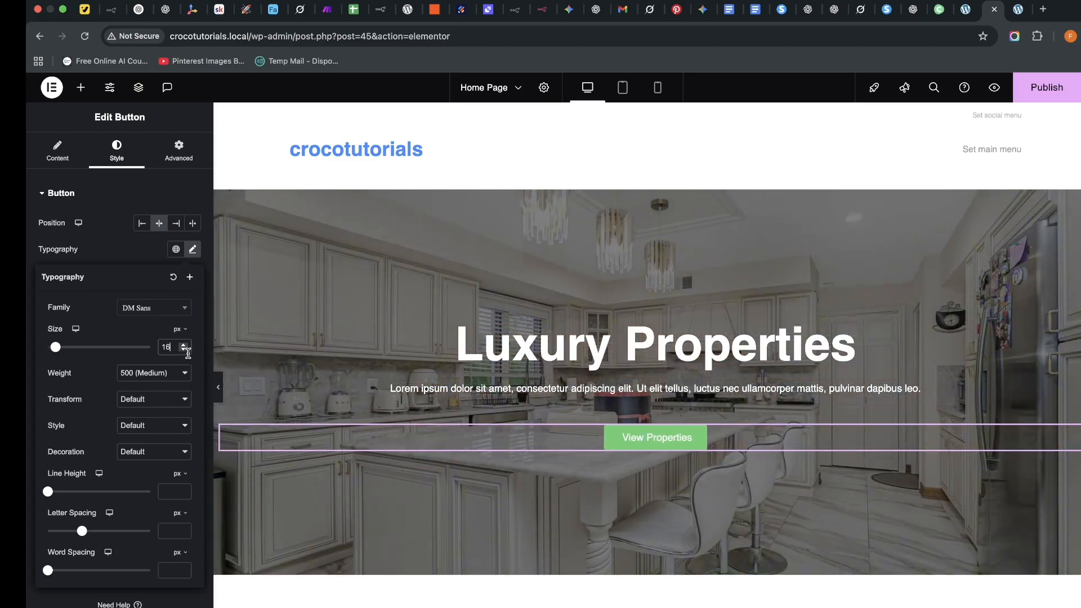
{"action": "left_click", "coordinate": [184, 345]}
{"action": "left_click", "coordinate": [183, 345]}
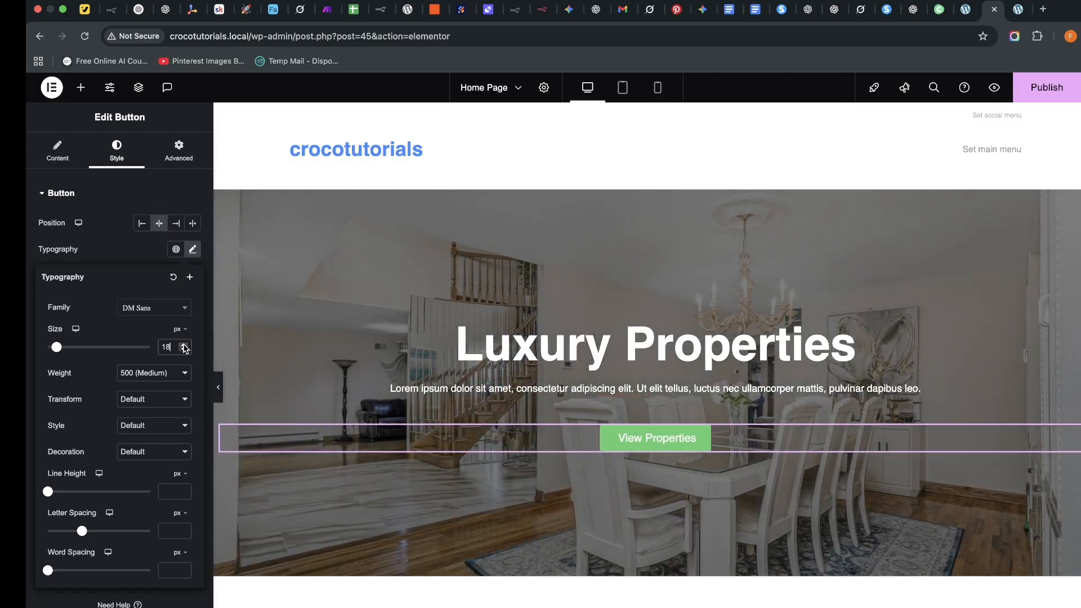
{"action": "left_click", "coordinate": [26, 399]}
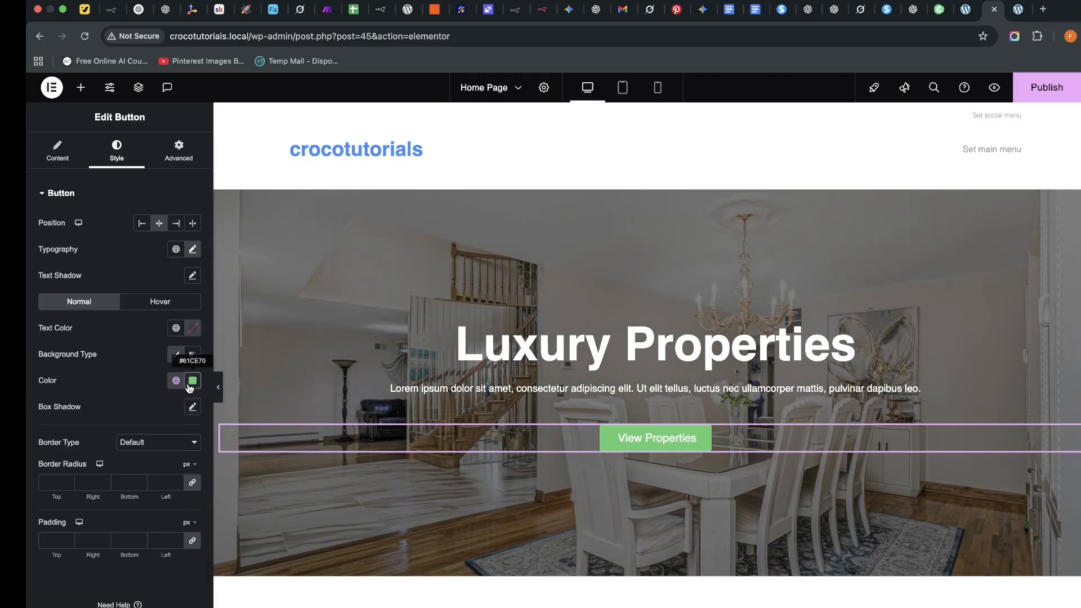
Change the View Properties button's background color to light gray, #CACACA.
{"action": "left_click", "coordinate": [192, 380]}
{"action": "mouse_move", "coordinate": [131, 455]}
{"action": "left_mouse_down"}
{"action": "mouse_move", "coordinate": [117, 481]}
{"action": "mouse_move", "coordinate": [114, 450]}
{"action": "left_mouse_up"}
{"action": "left_click", "coordinate": [28, 381]}
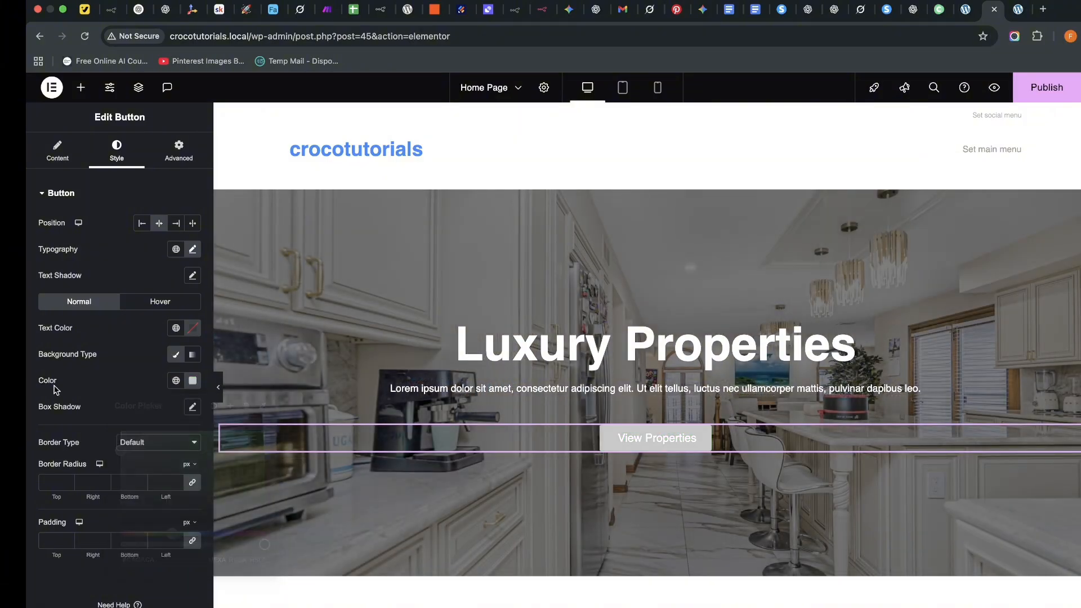
Switch the button's background to a gradient with black as the first color and #FFFFFF as the second.
{"action": "left_click", "coordinate": [192, 354]}
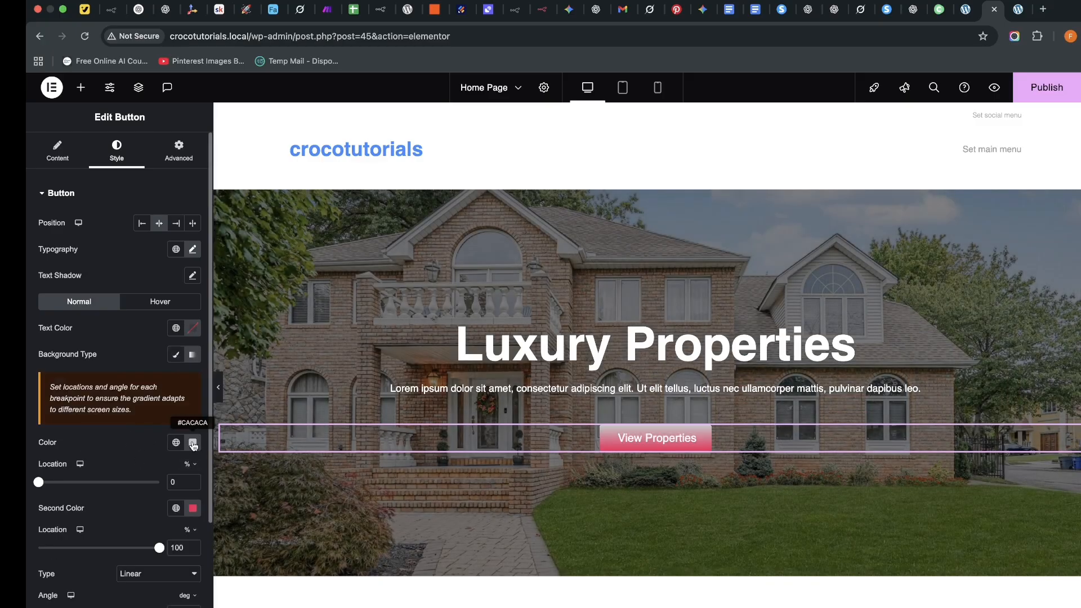
{"action": "left_click", "coordinate": [193, 445]}
{"action": "left_click_drag", "start_coordinate": [126, 513], "coordinate": [121, 586]}
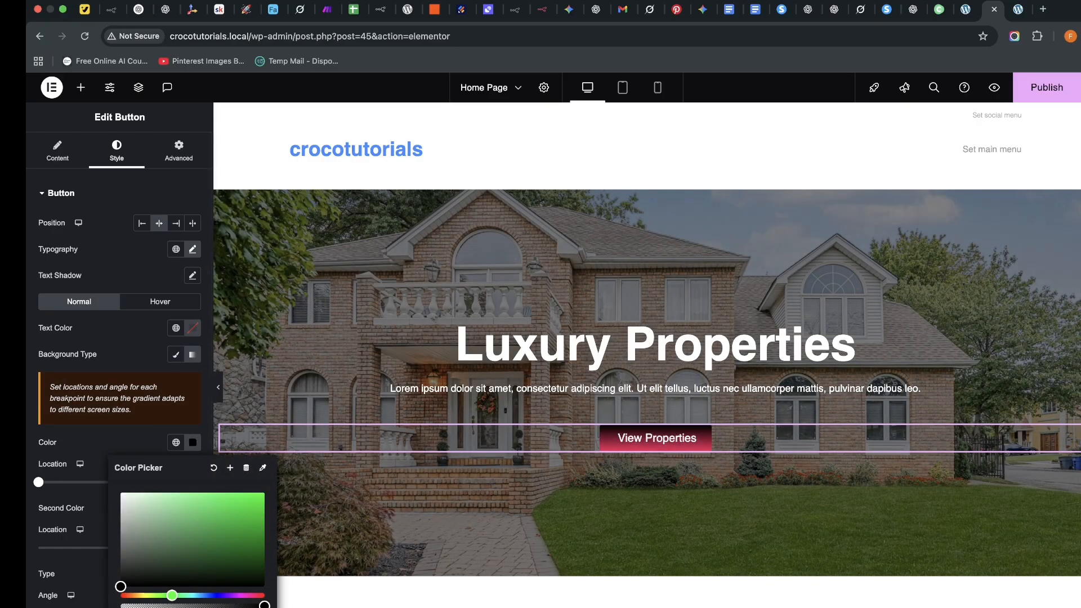
{"action": "left_click", "coordinate": [193, 507]}
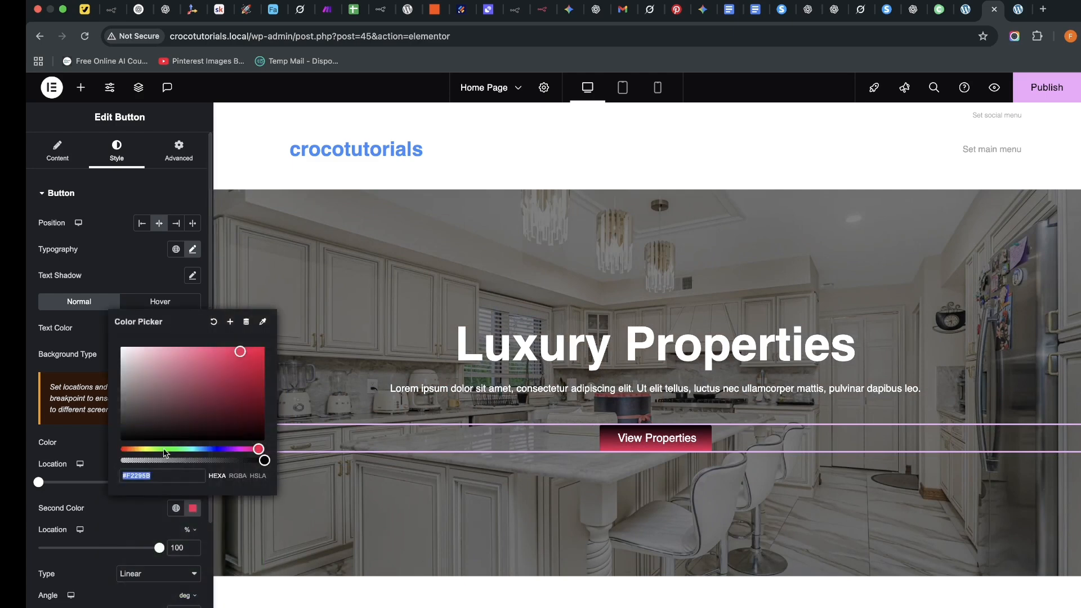
{"action": "type", "text": "#FFFFFF"}
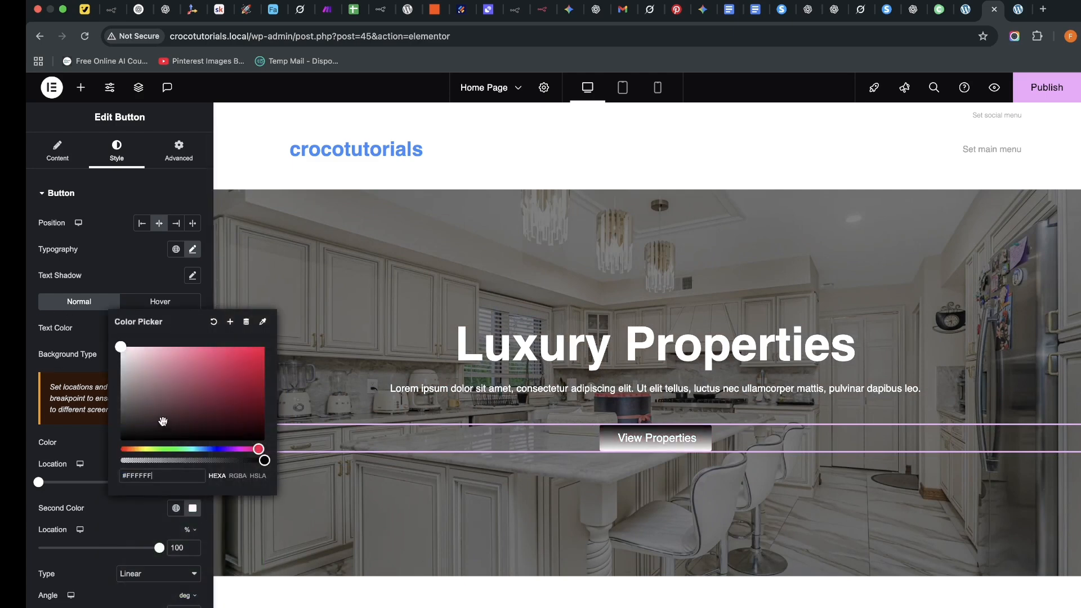
Set the second gradient color of the View Properties button to light gray, #C3C1C1.
{"action": "left_click", "coordinate": [121, 369]}
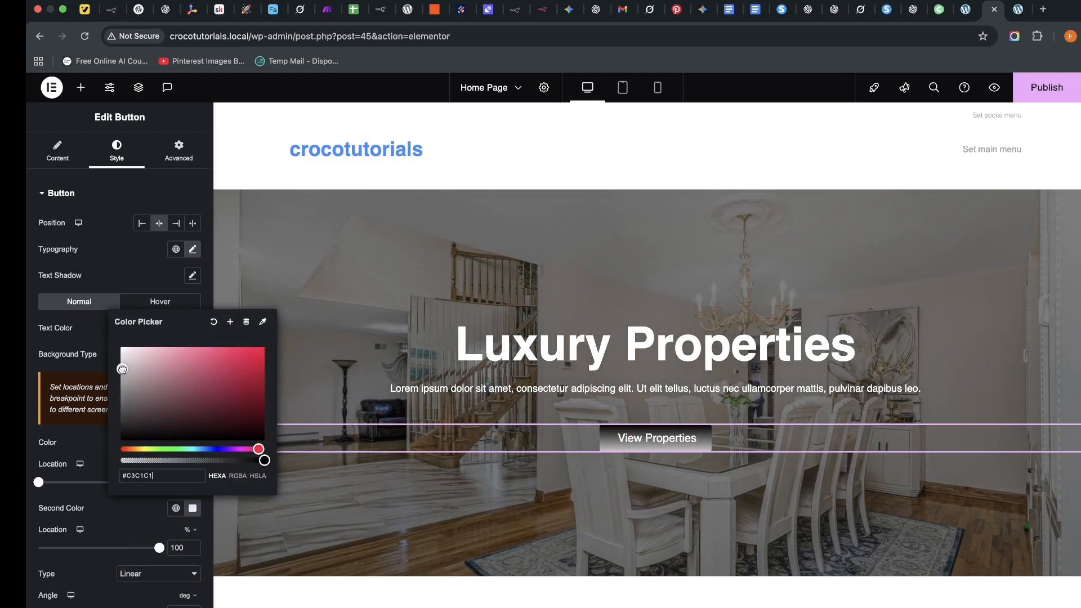
{"action": "left_click", "coordinate": [27, 456]}
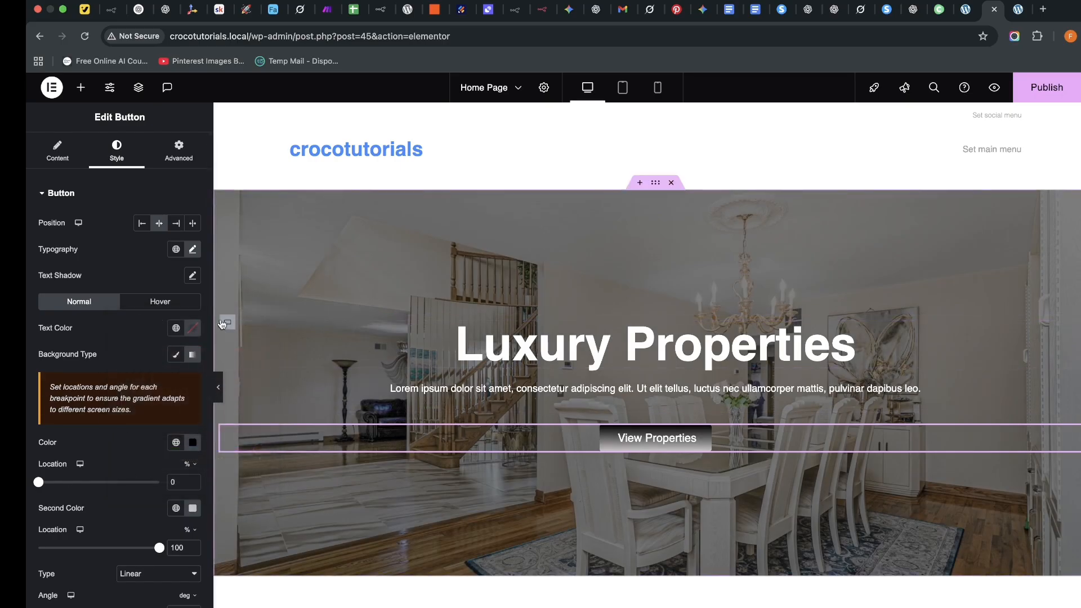
Set the column and row gaps of the container holding the heading and text to 10 px.
{"action": "left_click", "coordinate": [225, 323]}
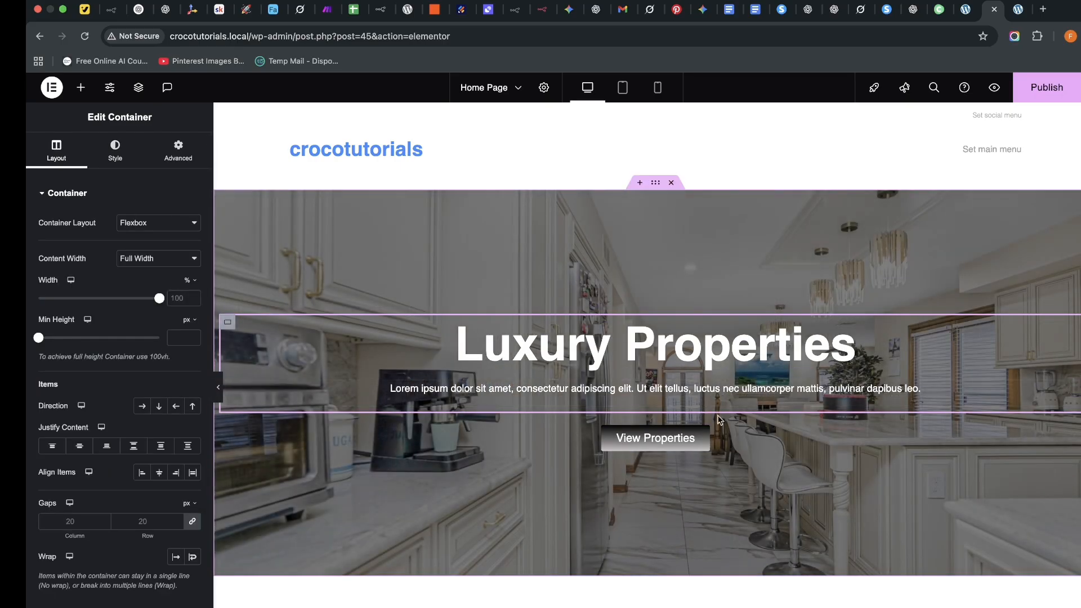
{"action": "left_click", "coordinate": [1038, 428]}
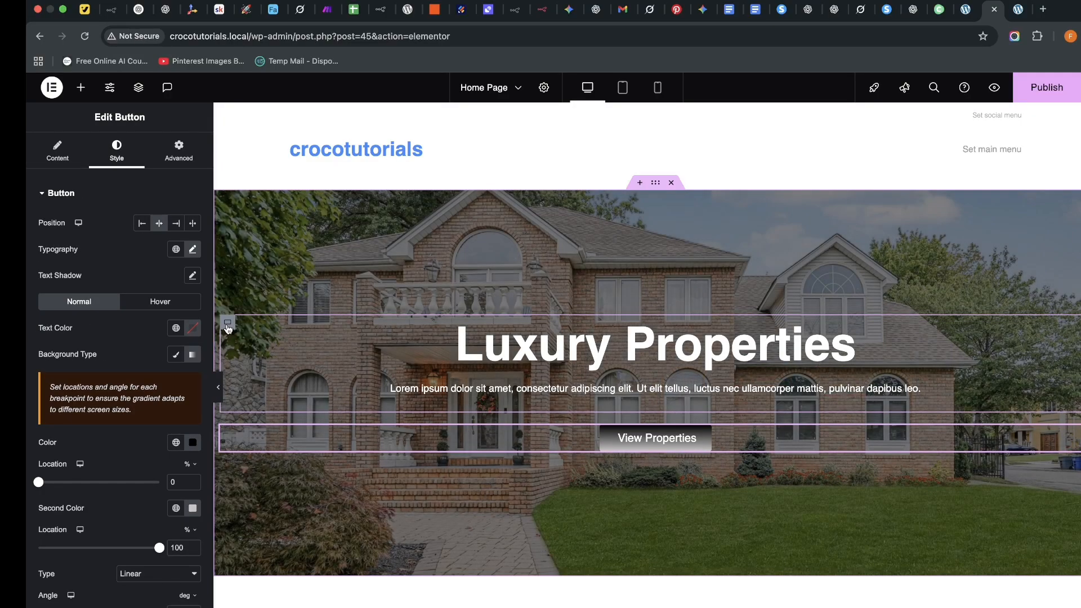
{"action": "left_click", "coordinate": [227, 322]}
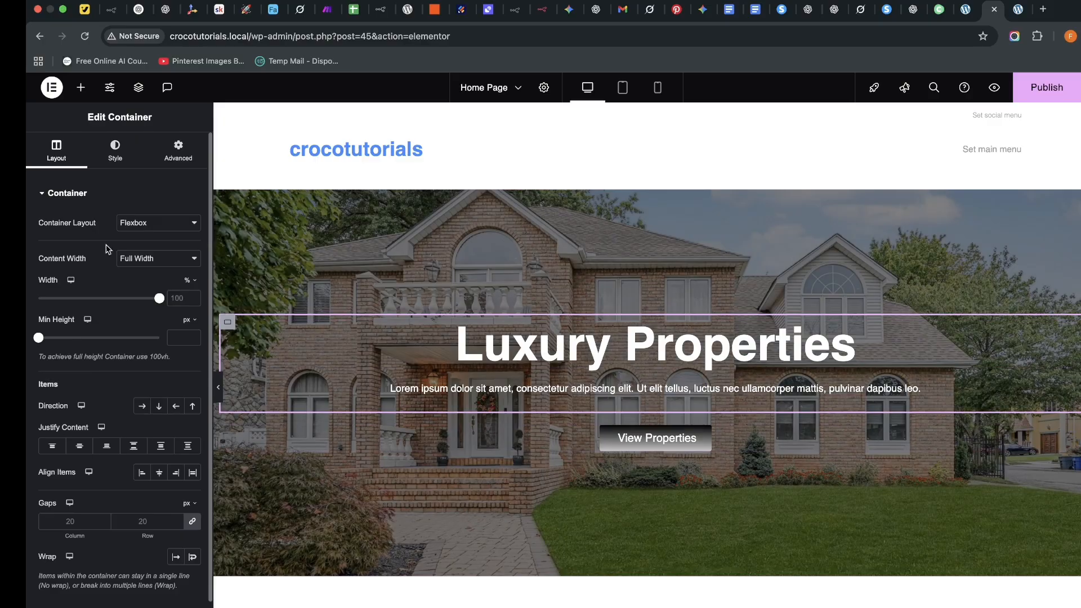
{"action": "left_click", "coordinate": [70, 521]}
{"action": "type", "text": "10"}
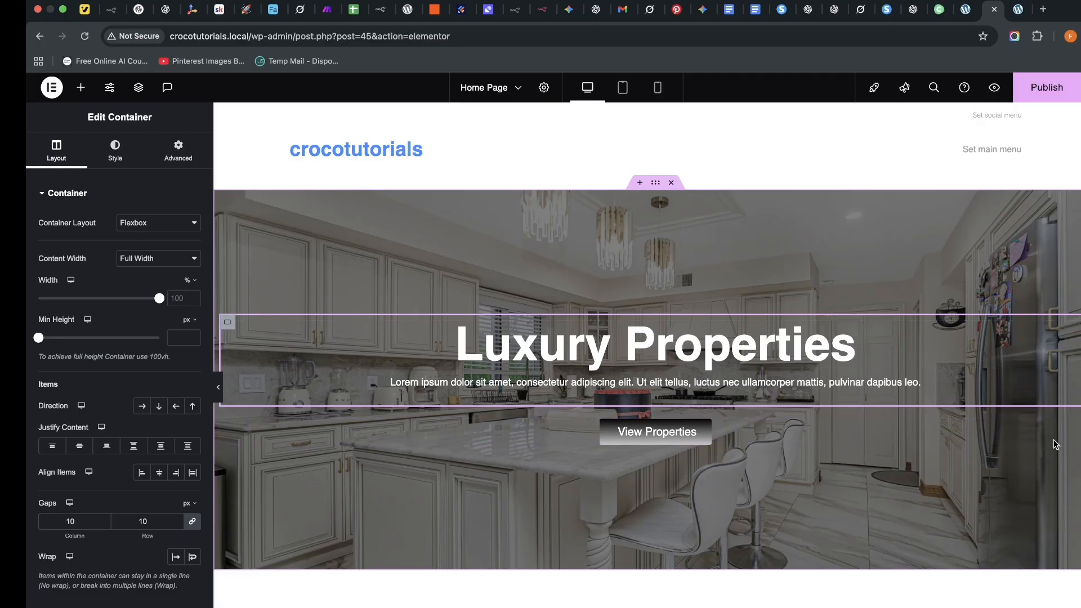
Move the View Properties button into the container below the text by copying, pasting and deleting the original, and publish the page.
{"action": "right_click", "coordinate": [1026, 448]}
{"action": "left_click", "coordinate": [978, 439]}
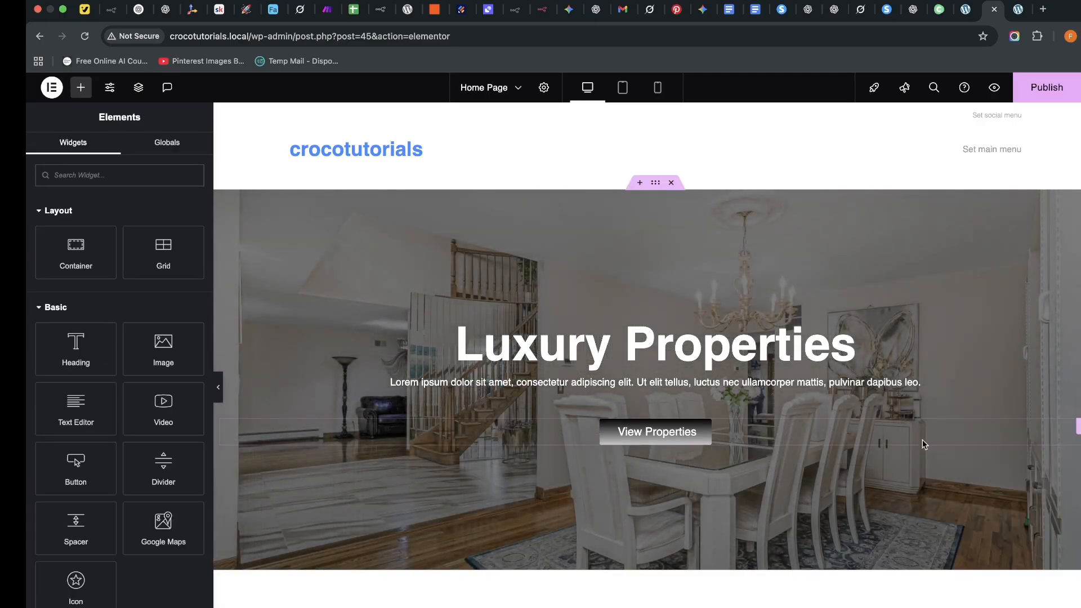
{"action": "right_click", "coordinate": [696, 392]}
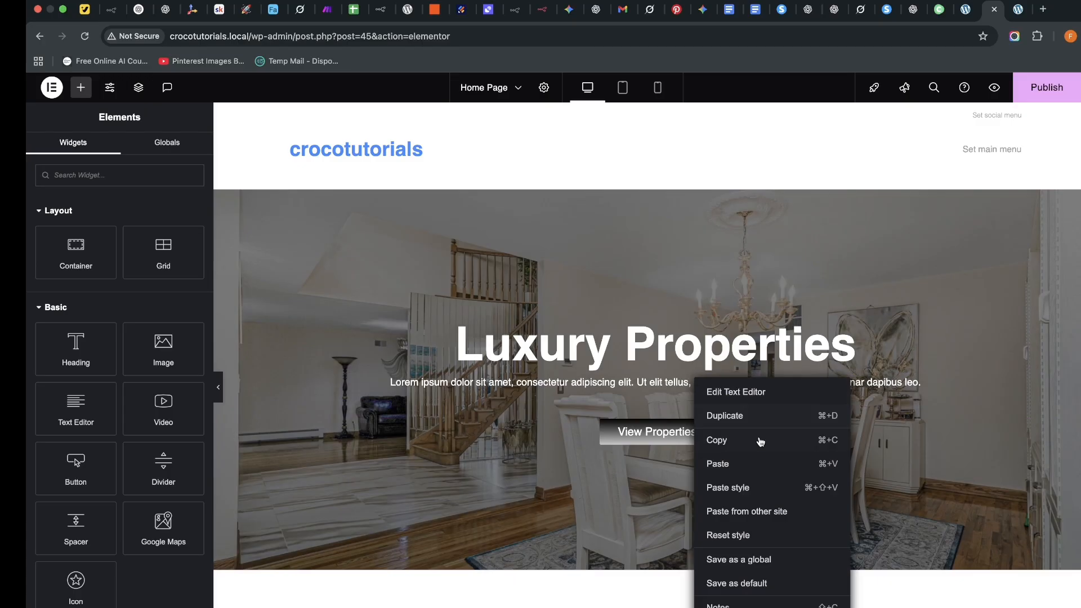
{"action": "left_click", "coordinate": [733, 459]}
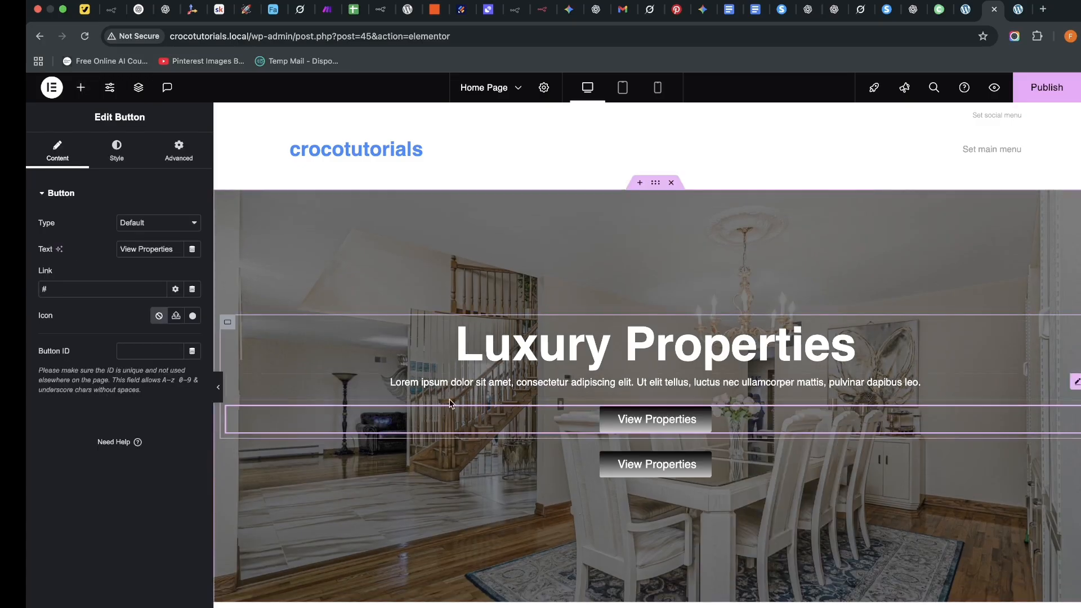
{"action": "left_click", "coordinate": [228, 323]}
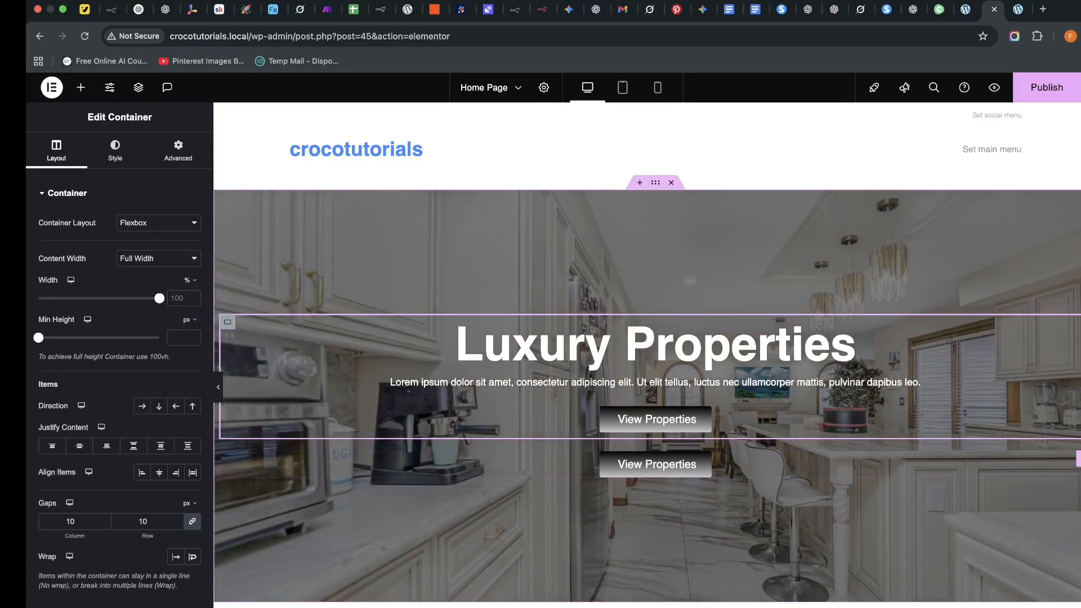
{"action": "right_click", "coordinate": [952, 465]}
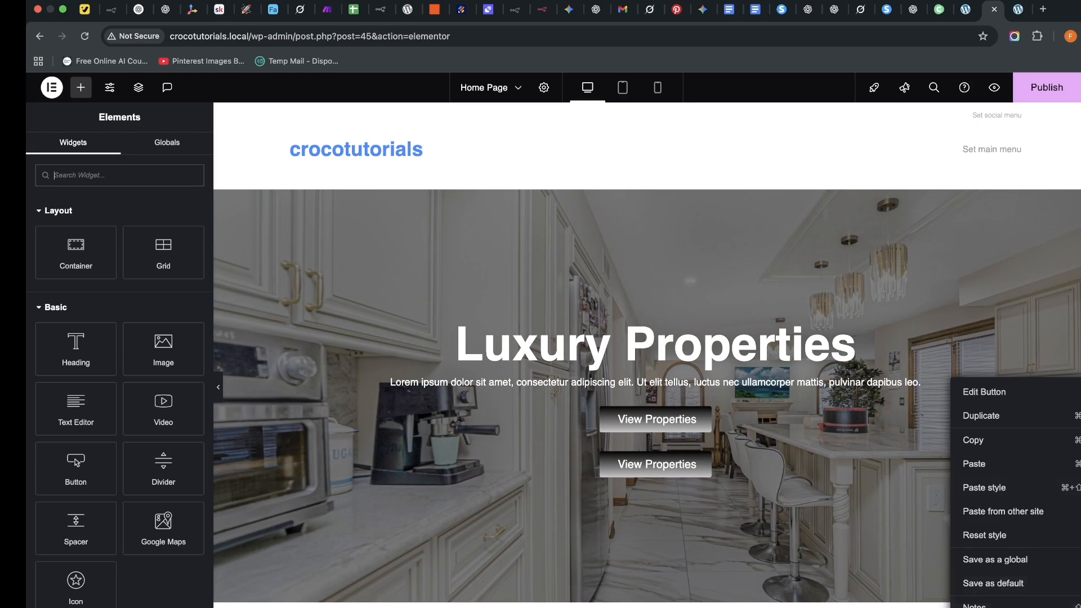
{"action": "key", "text": "Delete"}
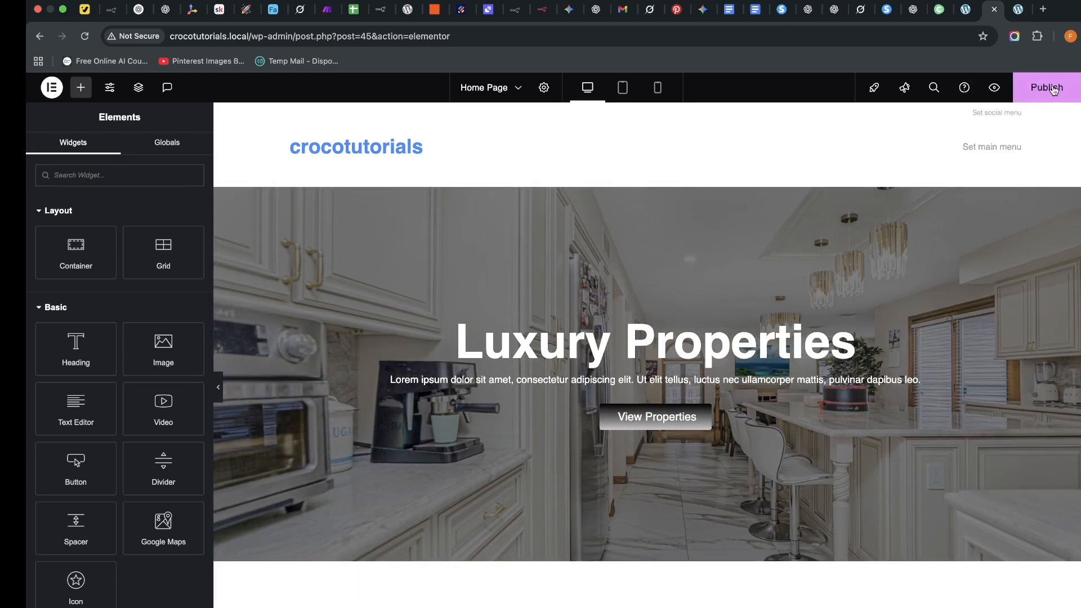
{"action": "left_click", "coordinate": [1054, 90]}
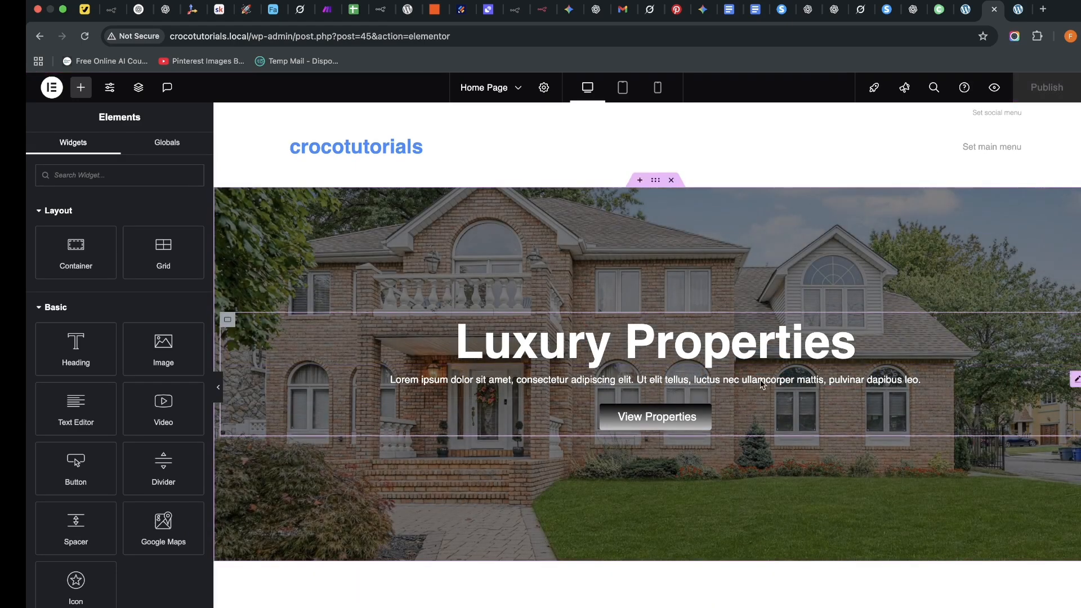
Go from the property page's browser tab to the WordPress dashboard and open JetEngine's Listings/Components page.
{"action": "scroll", "coordinate": [732, 394], "scroll_direction": "down", "scroll_amount": 3}
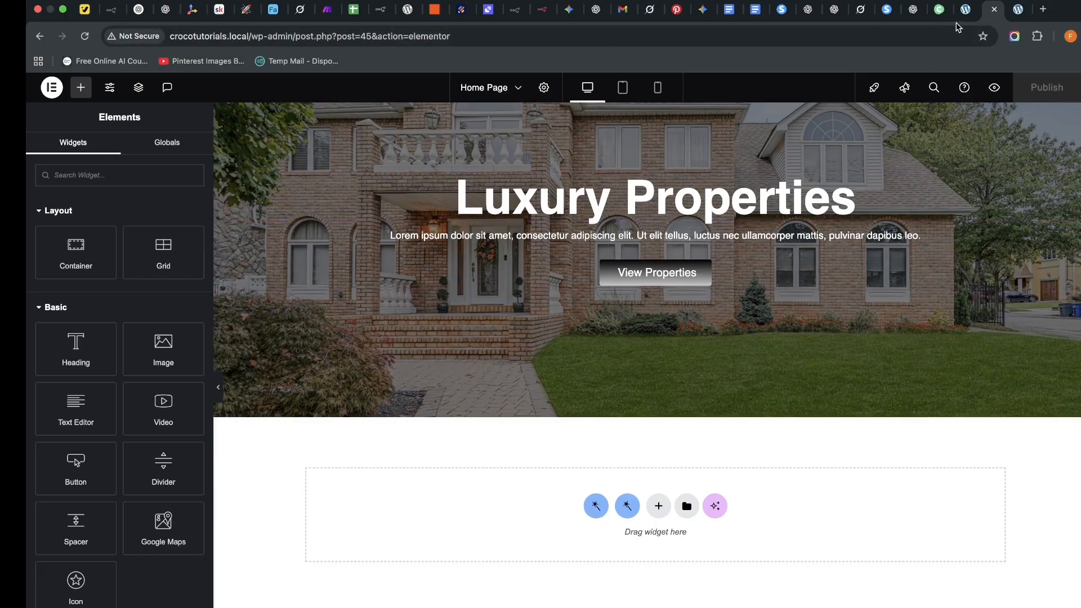
{"action": "left_click", "coordinate": [964, 13]}
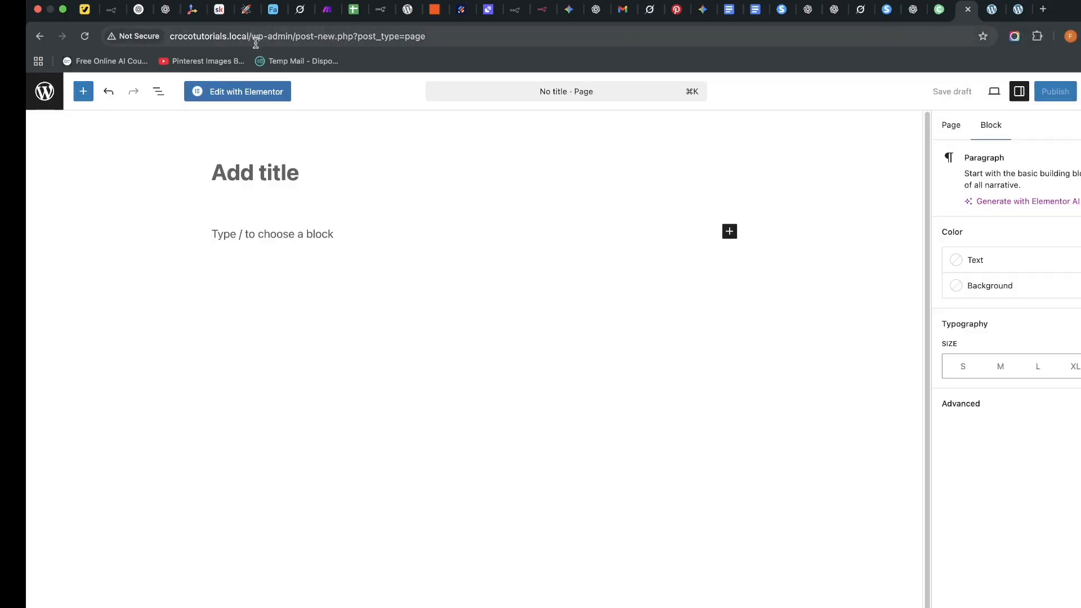
{"action": "left_click", "coordinate": [992, 9]}
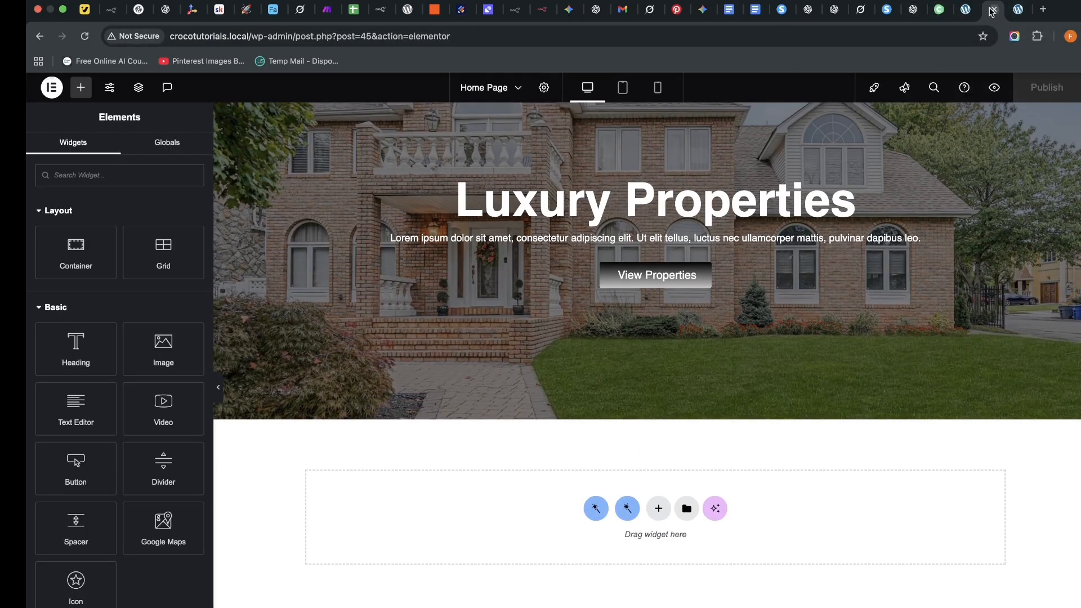
{"action": "left_click", "coordinate": [1019, 10]}
{"action": "mouse_move", "coordinate": [93, 81]}
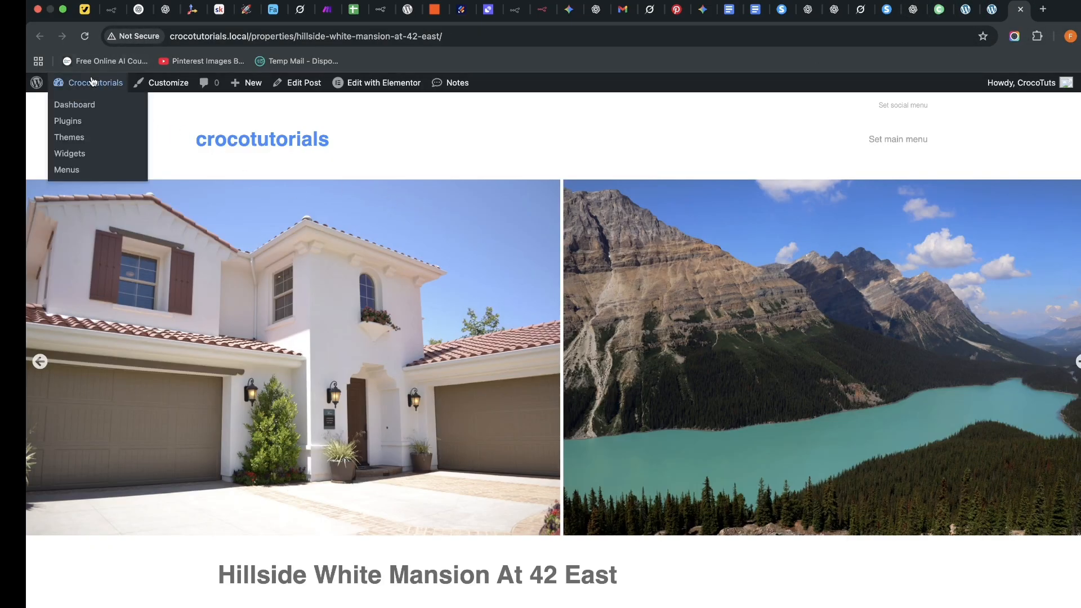
{"action": "left_click", "coordinate": [82, 106]}
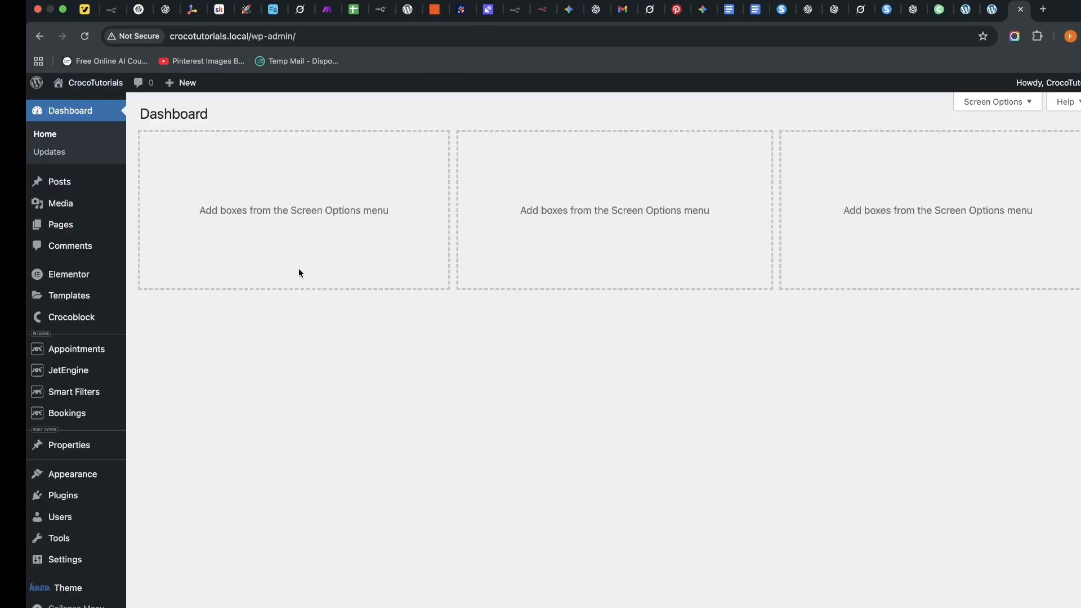
{"action": "mouse_move", "coordinate": [78, 443]}
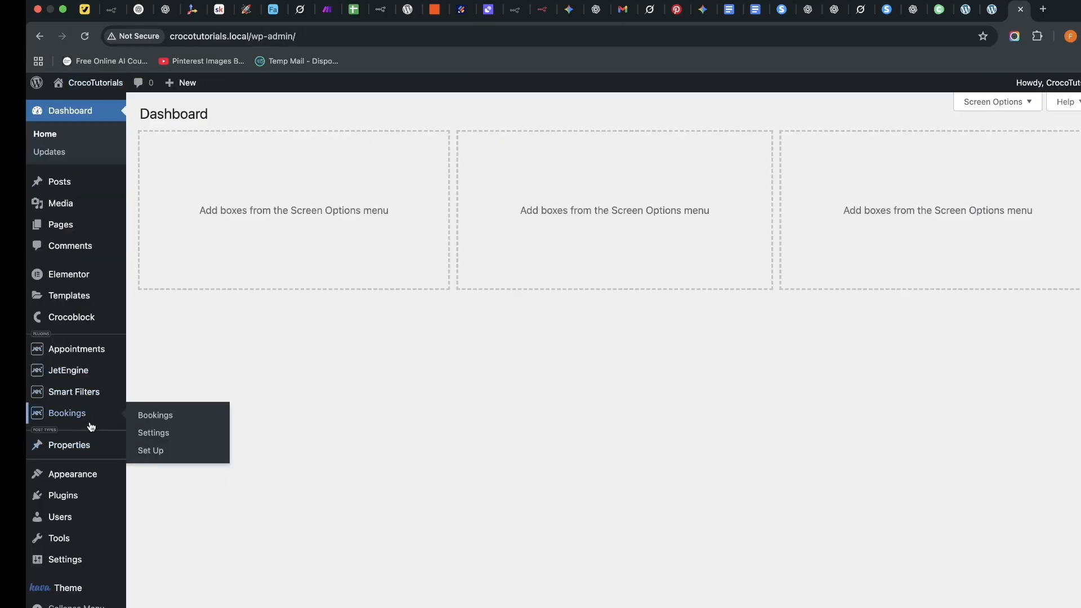
{"action": "mouse_move", "coordinate": [79, 371]}
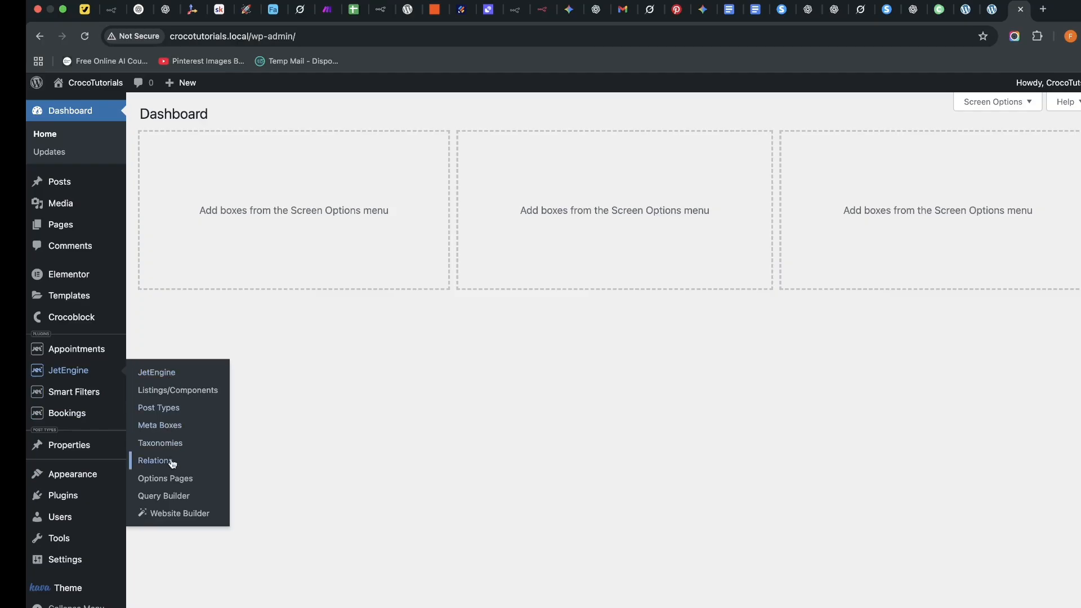
{"action": "left_click", "coordinate": [176, 390]}
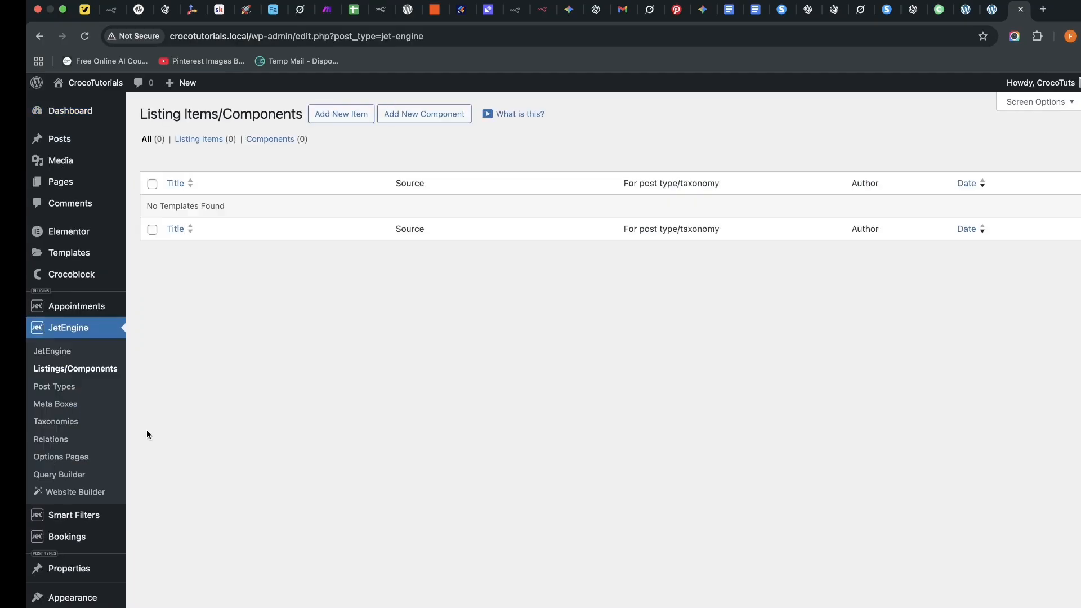
Create a listing item named "Listing Card Item" with Posts as source, Properties as post type and Elementor as view.
{"action": "left_click", "coordinate": [340, 114]}
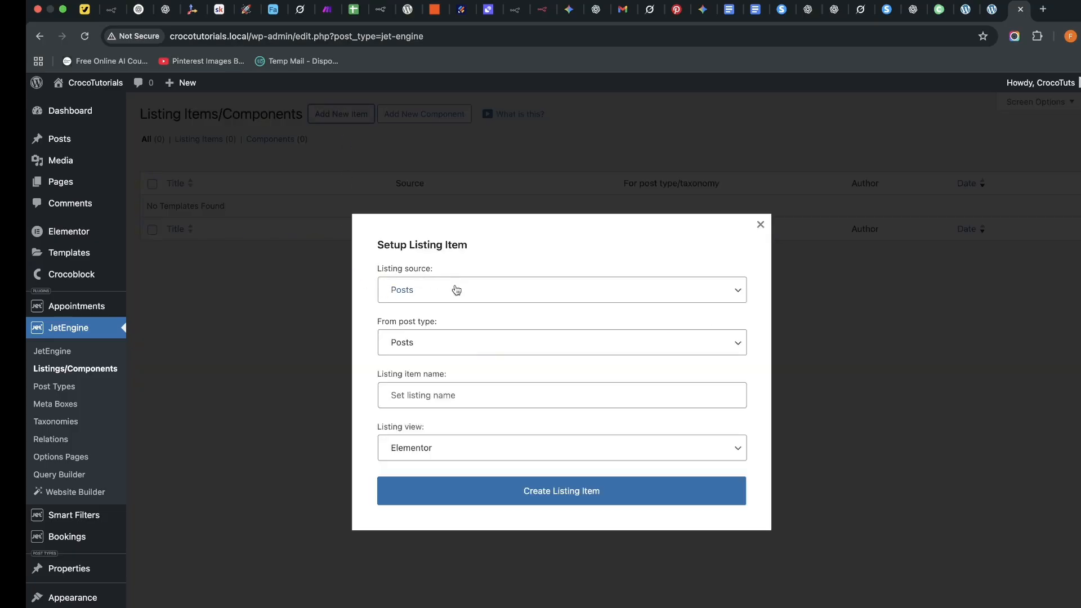
{"action": "left_click", "coordinate": [456, 290]}
{"action": "left_click", "coordinate": [456, 290]}
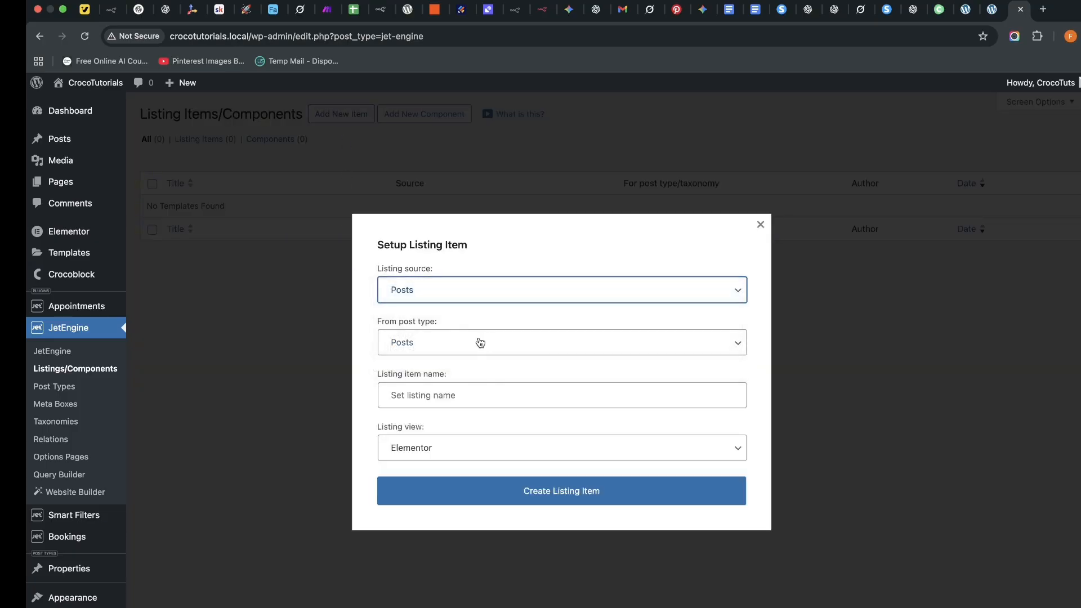
{"action": "left_click", "coordinate": [466, 348]}
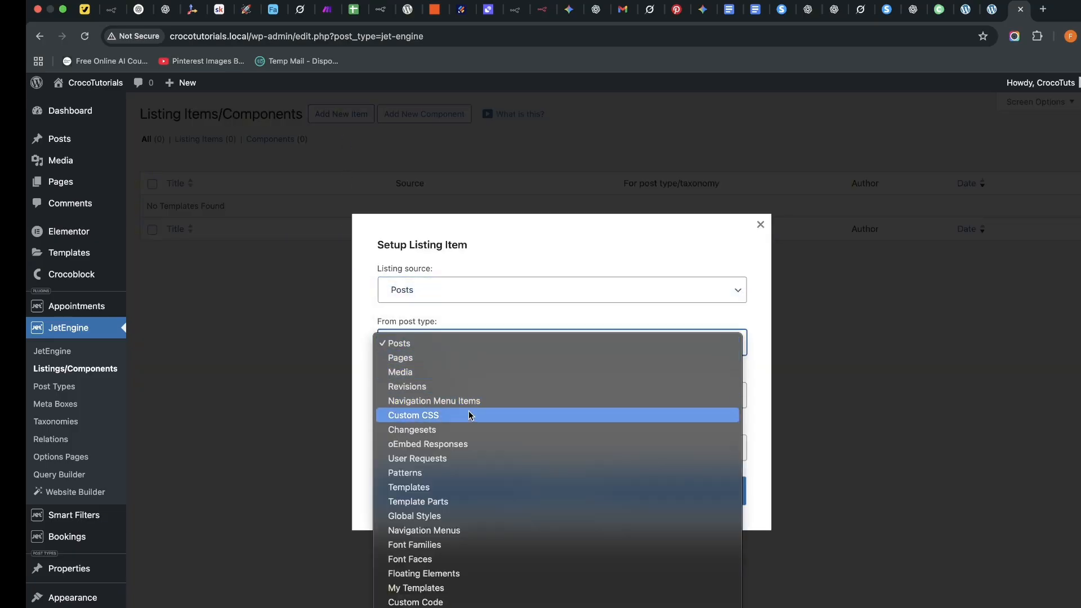
{"action": "left_click", "coordinate": [475, 607]}
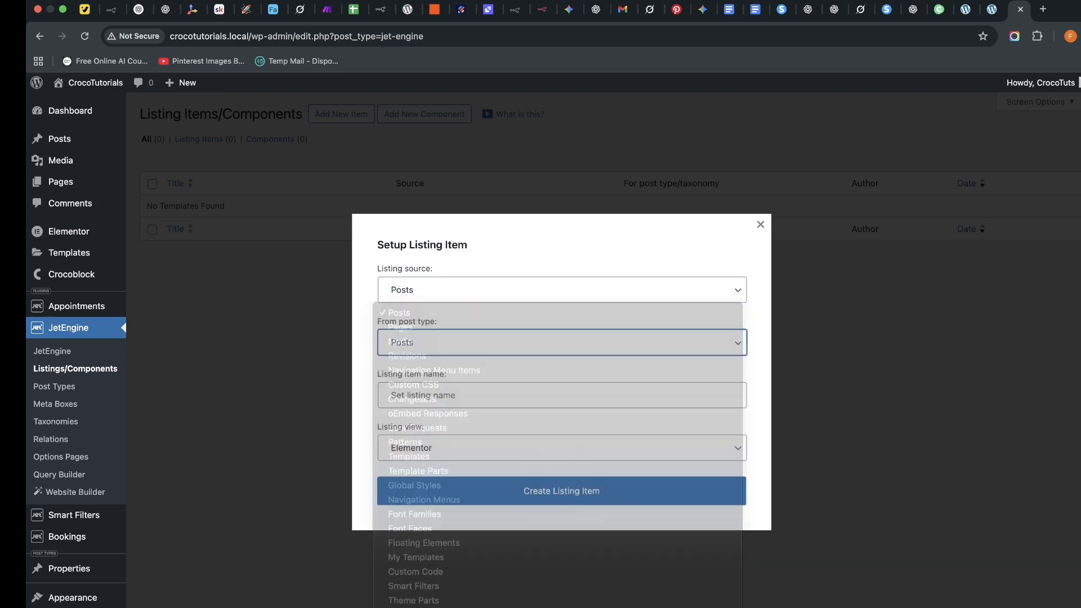
{"action": "left_click", "coordinate": [448, 389]}
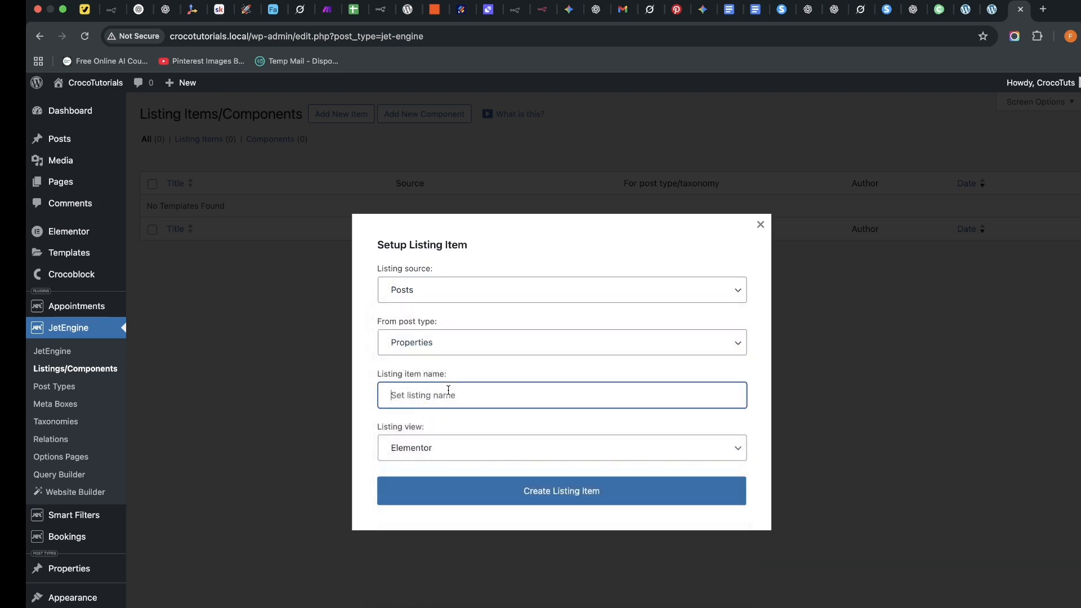
{"action": "type", "text": "Listing Card Item"}
{"action": "left_click", "coordinate": [555, 496]}
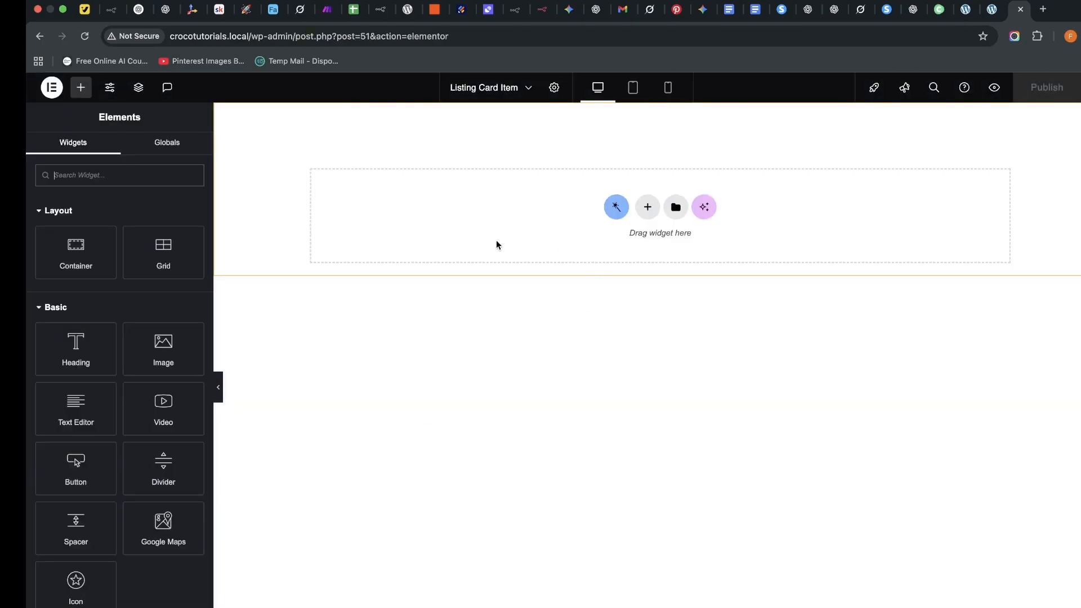
Examine the vehicle listing cards on the croco.local site as a layout reference and return to the listing item editor.
{"action": "left_click", "coordinate": [886, 10]}
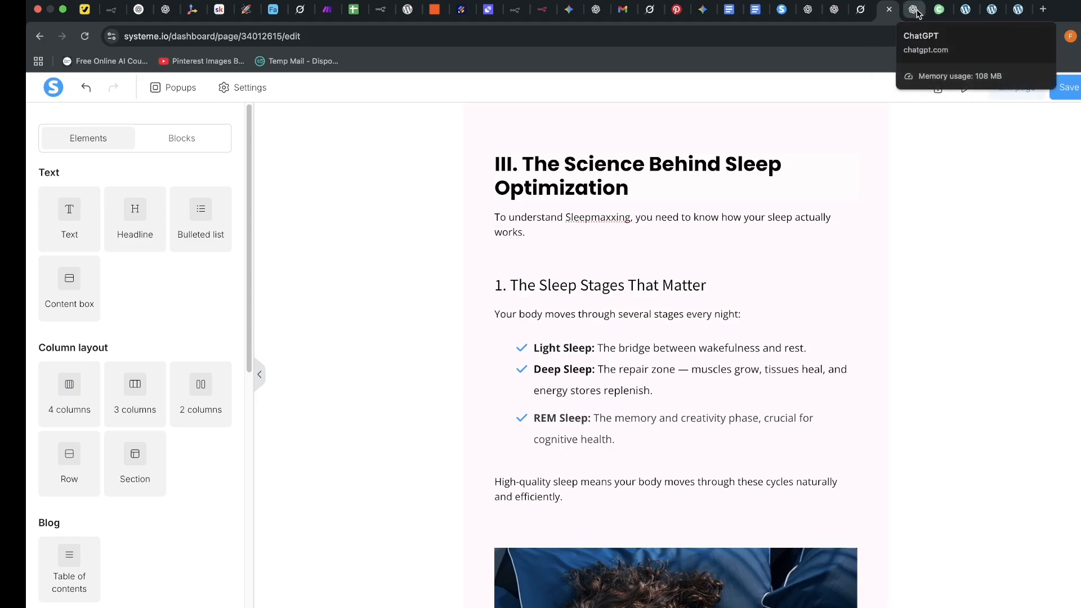
{"action": "left_click", "coordinate": [941, 10]}
{"action": "scroll", "coordinate": [540, 319], "scroll_direction": "up", "scroll_amount": 4}
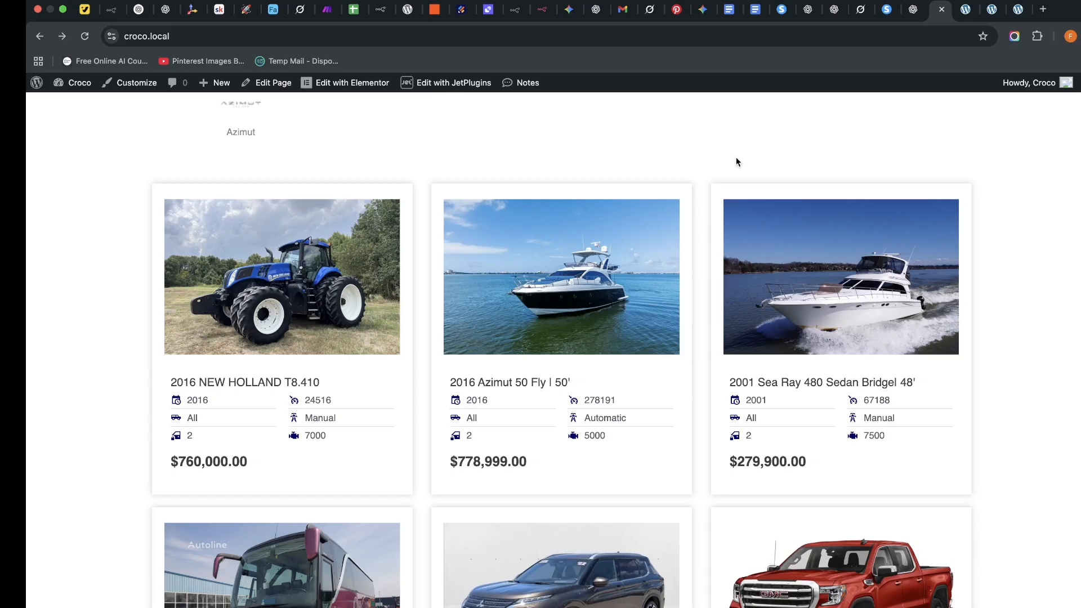
{"action": "left_click", "coordinate": [1019, 10]}
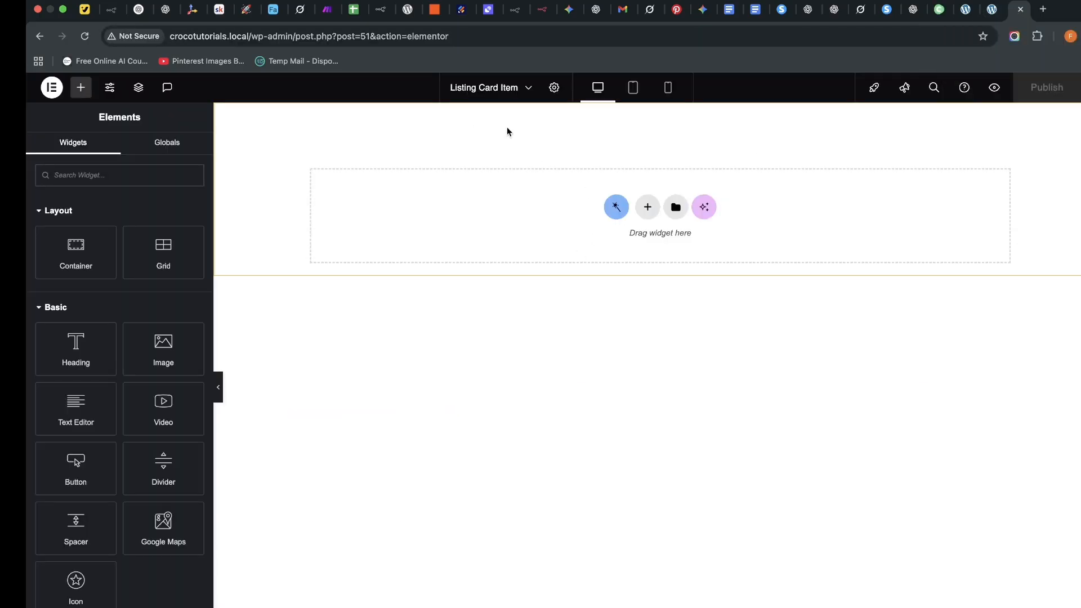
Add a container to the listing item and nest a second container inside it.
{"action": "left_click_drag", "start_coordinate": [80, 254], "coordinate": [501, 244]}
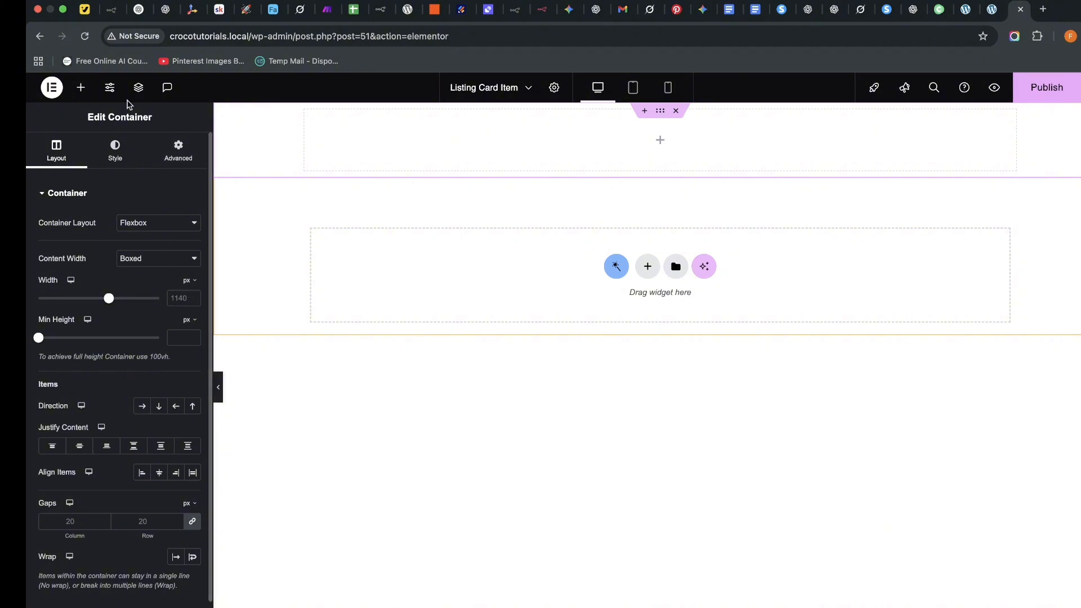
{"action": "left_click", "coordinate": [80, 87]}
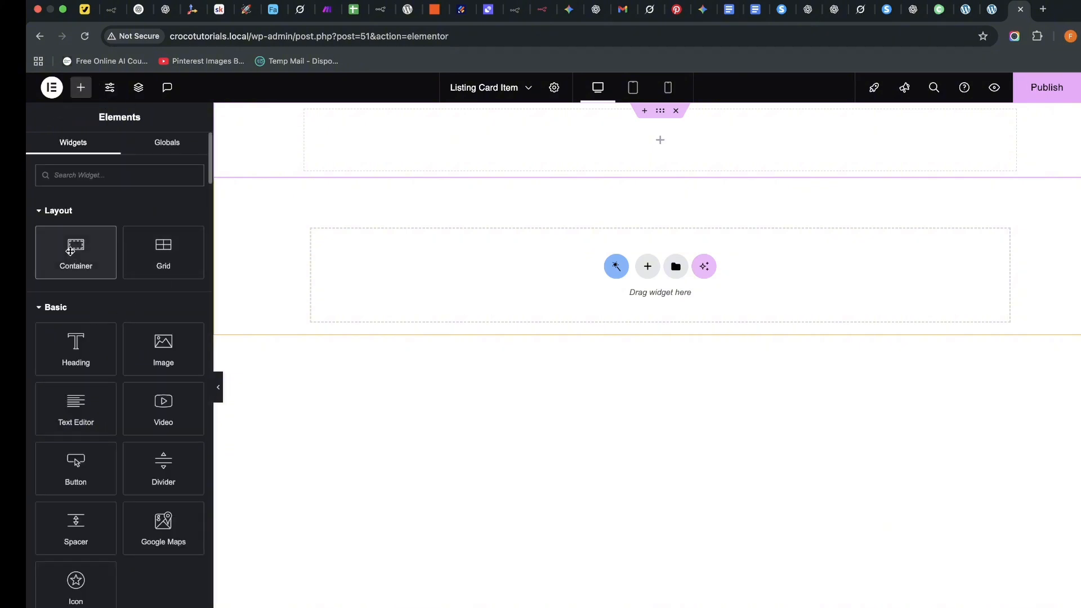
{"action": "left_click_drag", "start_coordinate": [76, 252], "coordinate": [433, 172]}
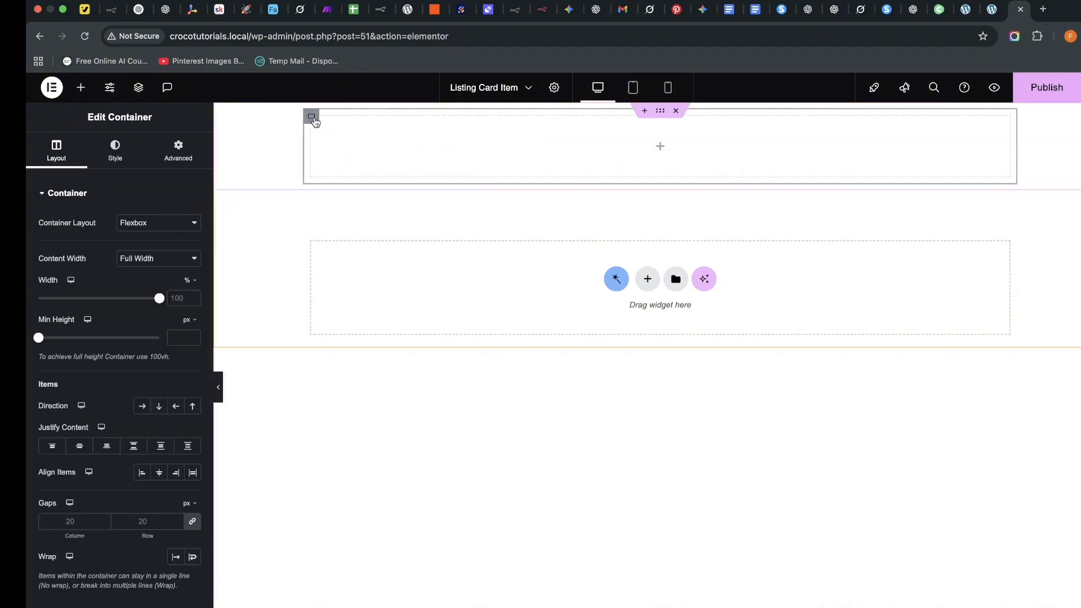
Duplicate the inner container twice to make three stacked containers inside the outer one.
{"action": "right_click", "coordinate": [312, 116]}
{"action": "left_click", "coordinate": [333, 87]}
{"action": "right_click", "coordinate": [310, 203]}
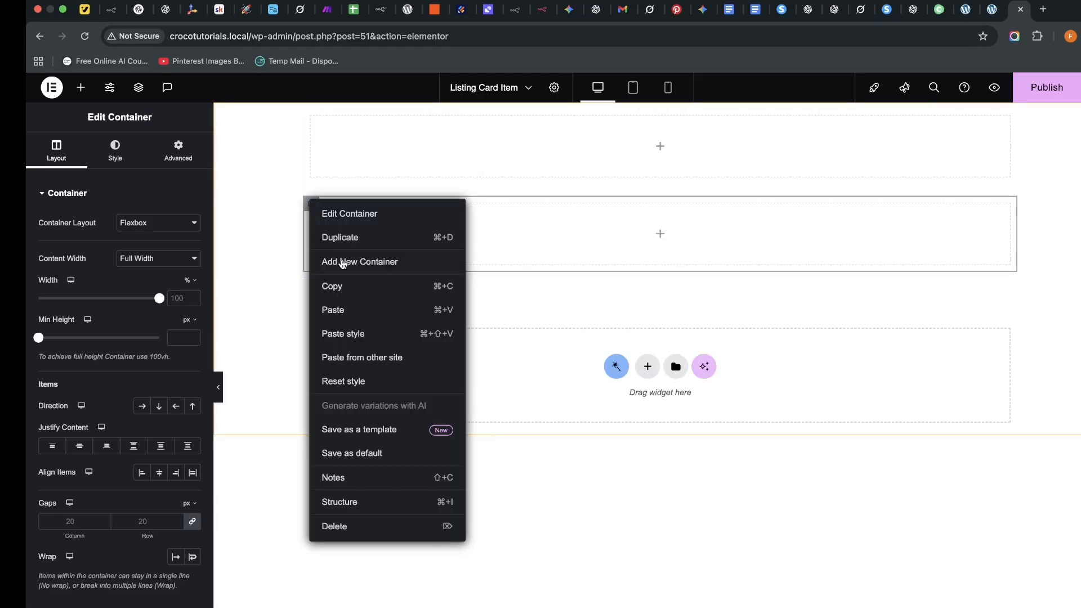
{"action": "left_click", "coordinate": [343, 238]}
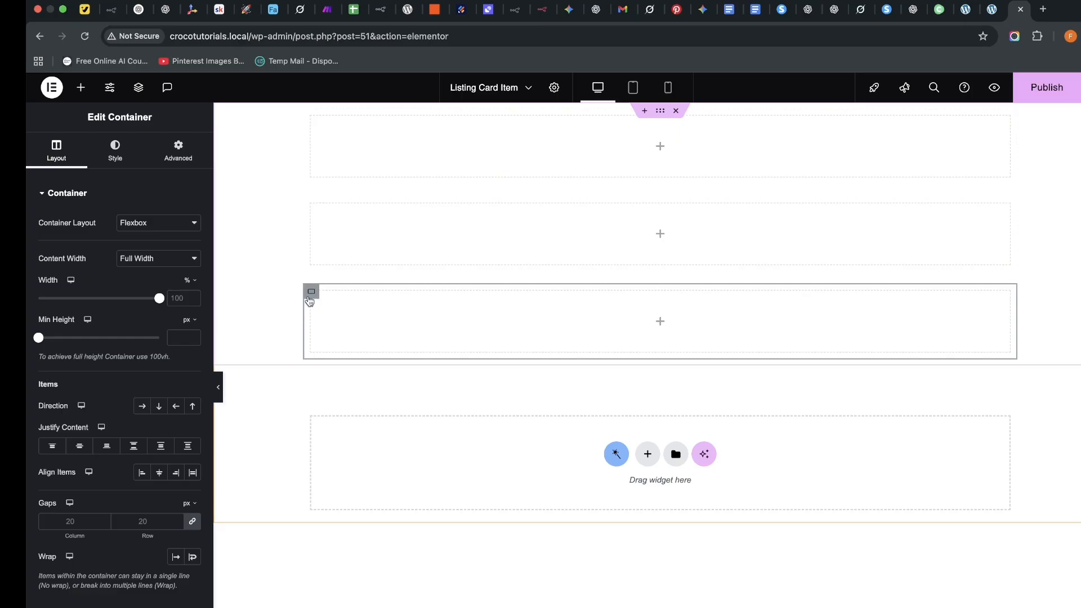
Delete the lower two of the three stacked containers inside the outer container.
{"action": "right_click", "coordinate": [311, 292]}
{"action": "key", "text": "Delete"}
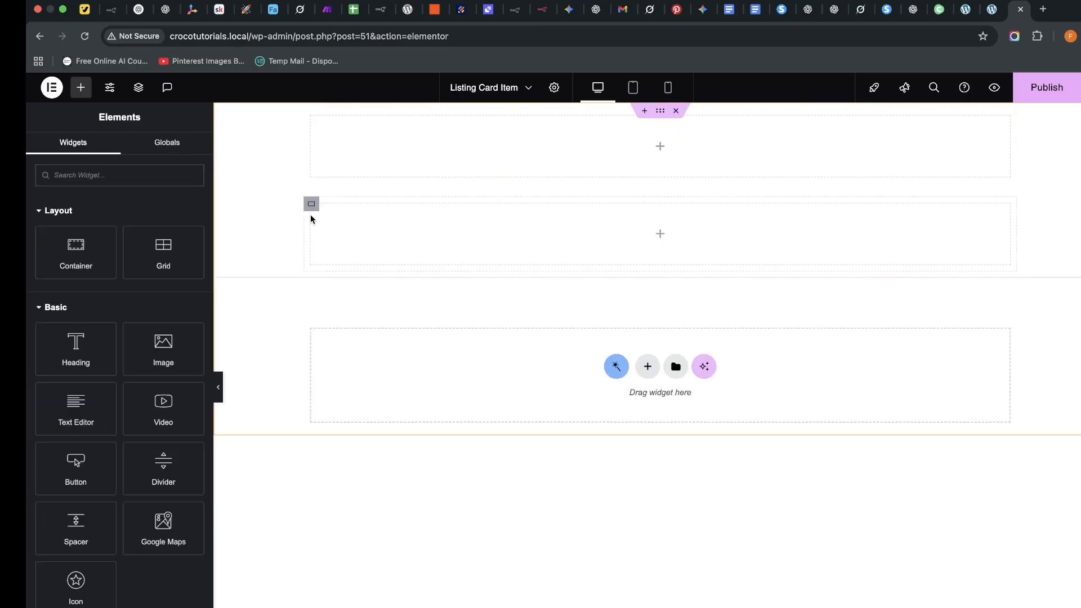
{"action": "right_click", "coordinate": [312, 204]}
{"action": "left_click", "coordinate": [349, 528]}
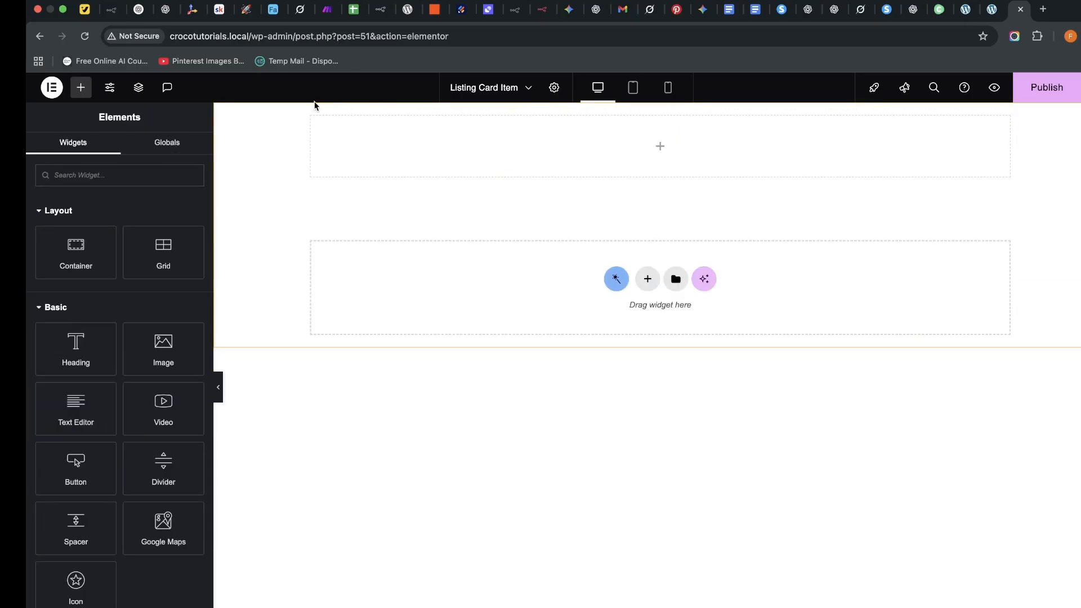
Nest a new container inside the remaining inner container and duplicate it twice to make three stacked containers.
{"action": "left_click", "coordinate": [311, 116]}
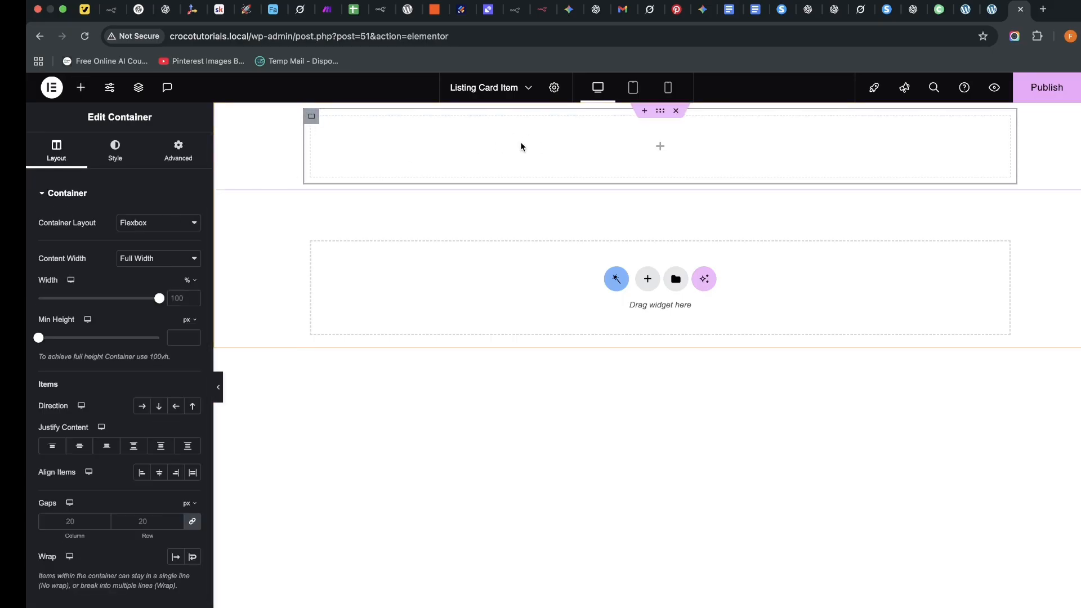
{"action": "left_click", "coordinate": [80, 88]}
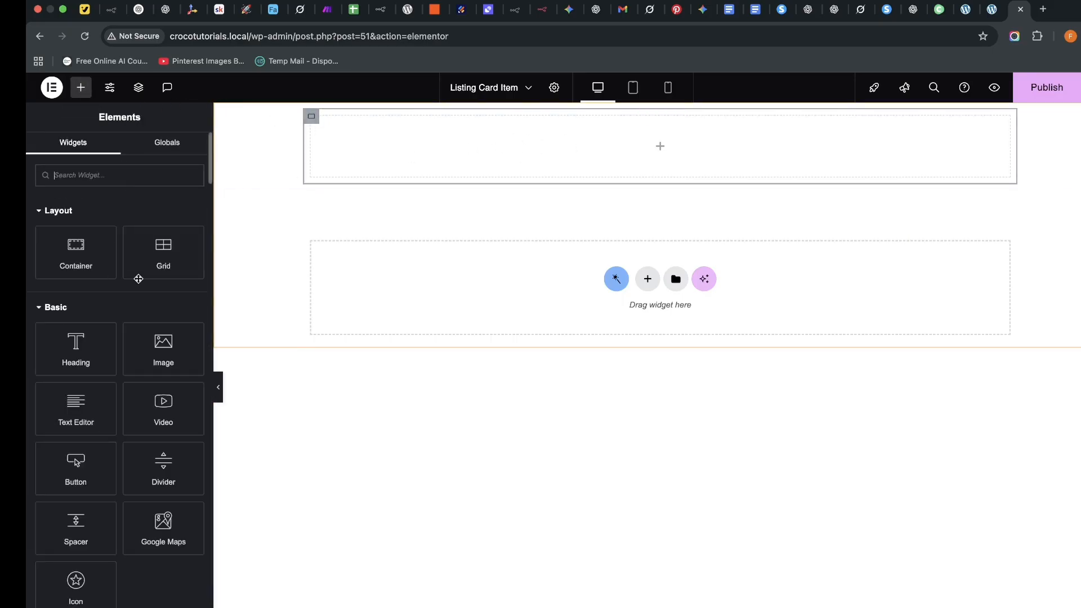
{"action": "left_click_drag", "start_coordinate": [69, 262], "coordinate": [489, 166]}
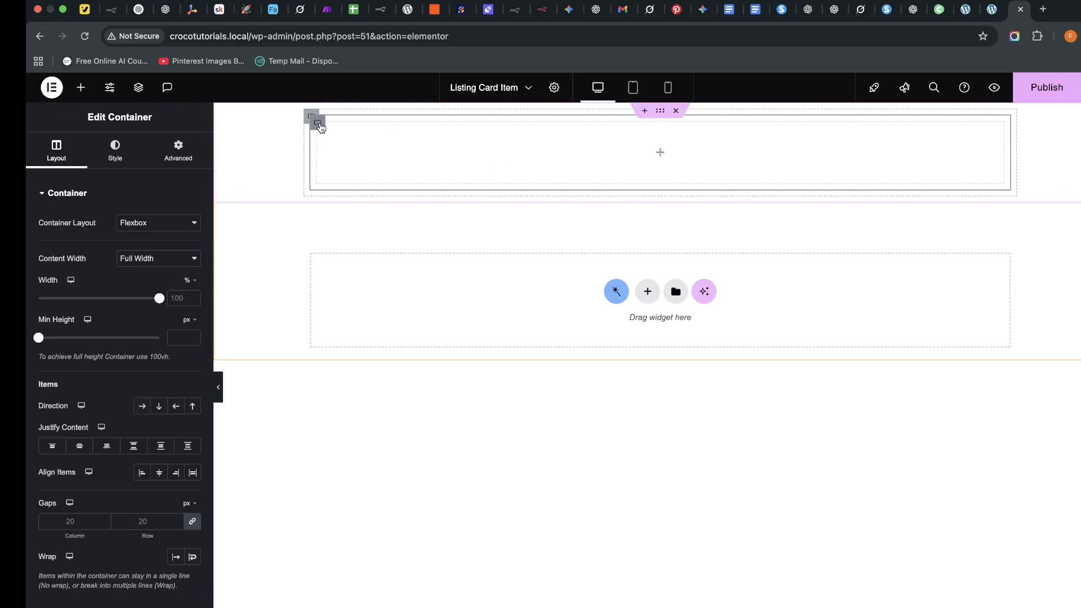
{"action": "right_click", "coordinate": [319, 125]}
{"action": "left_click", "coordinate": [349, 163]}
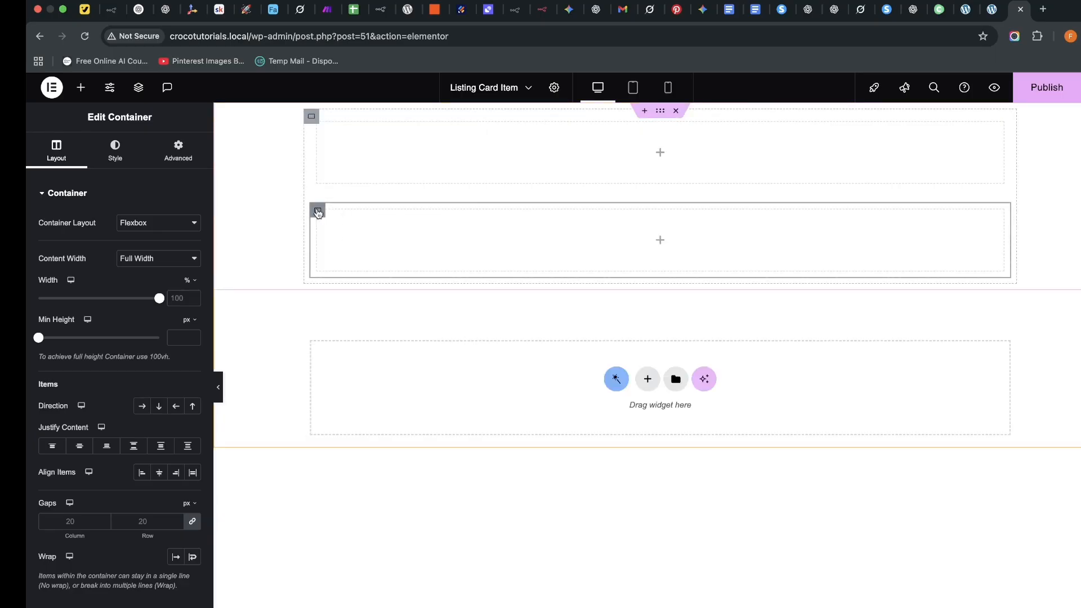
{"action": "right_click", "coordinate": [316, 211]}
{"action": "left_click", "coordinate": [354, 254]}
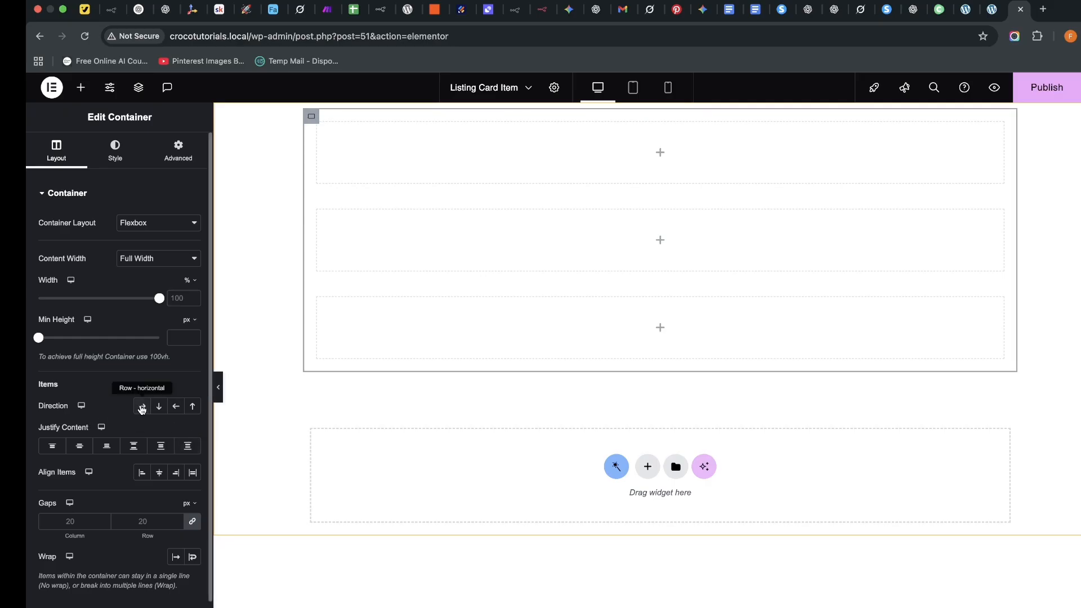
Arrange the three nested containers in a horizontal row and set the outermost boxed container's width to 1350 px.
{"action": "left_click", "coordinate": [141, 407]}
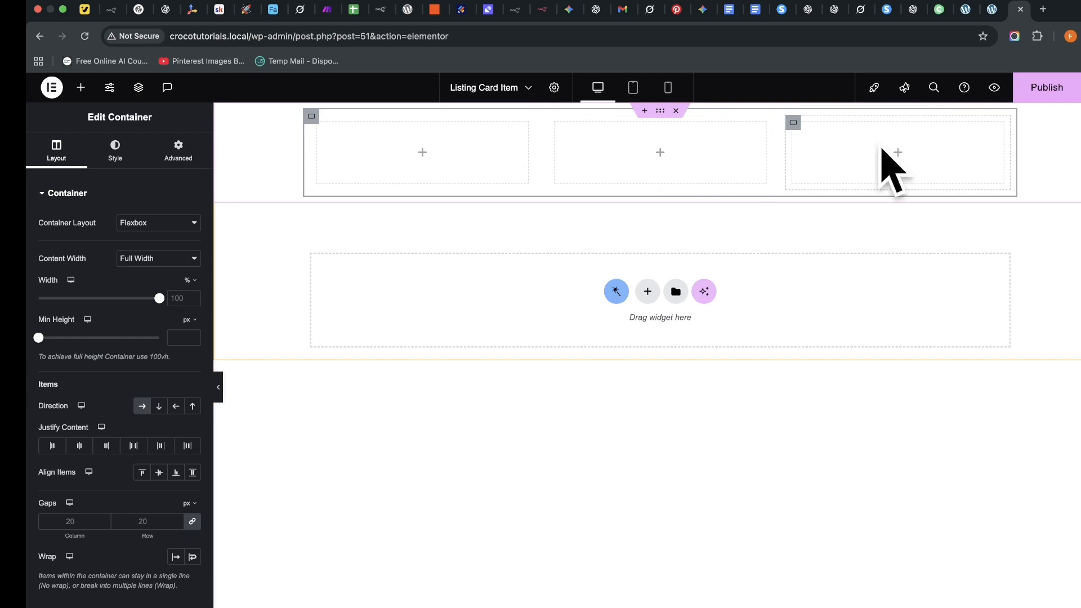
{"action": "left_click", "coordinate": [662, 112]}
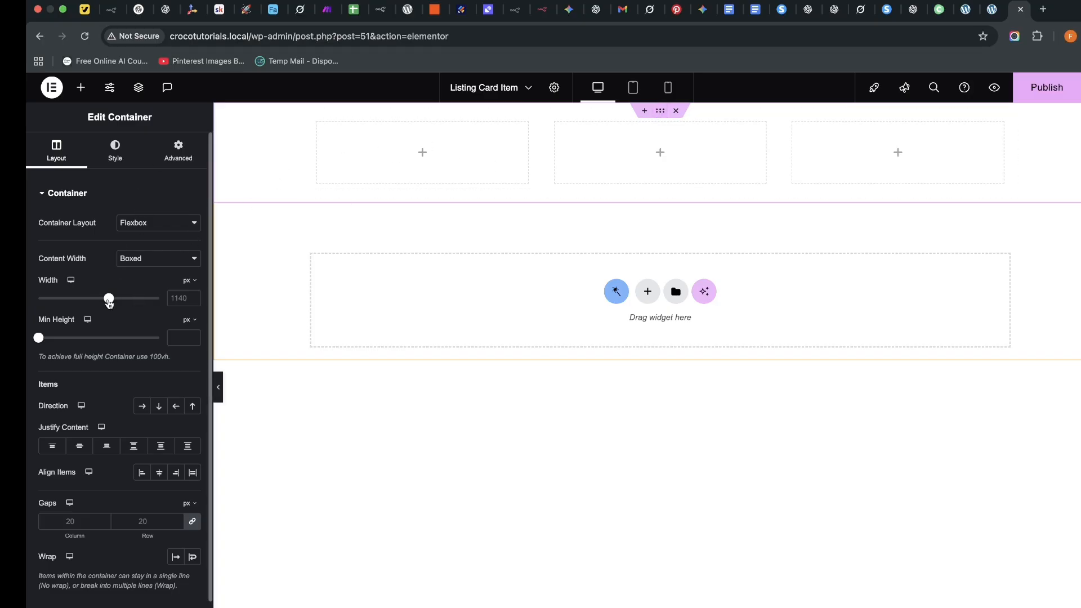
{"action": "left_click_drag", "start_coordinate": [109, 302], "coordinate": [130, 299]}
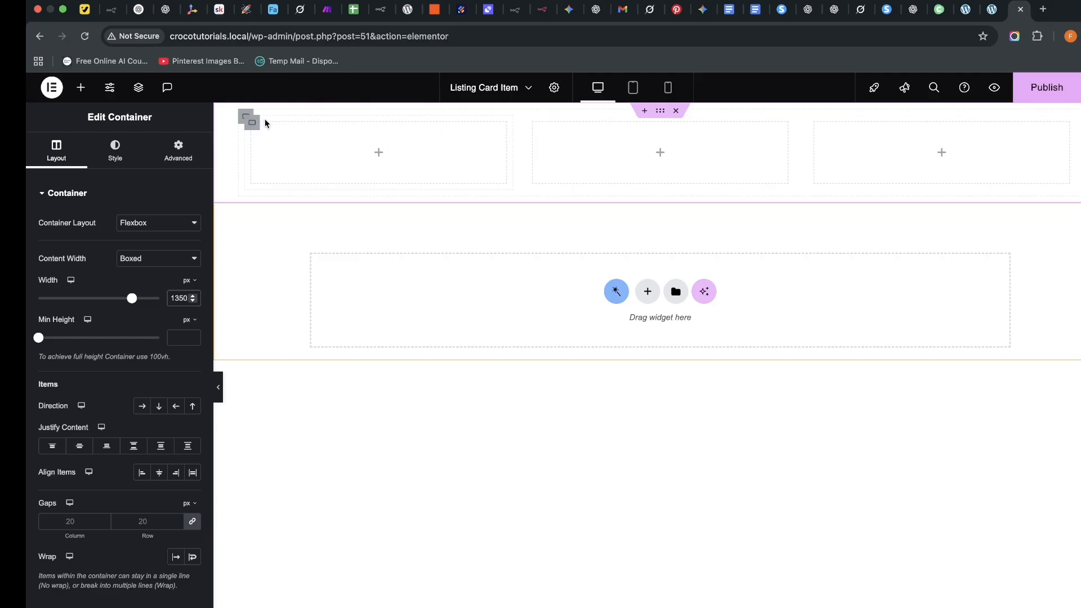
Add an Image widget to the first container of the row.
{"action": "left_click", "coordinate": [254, 126]}
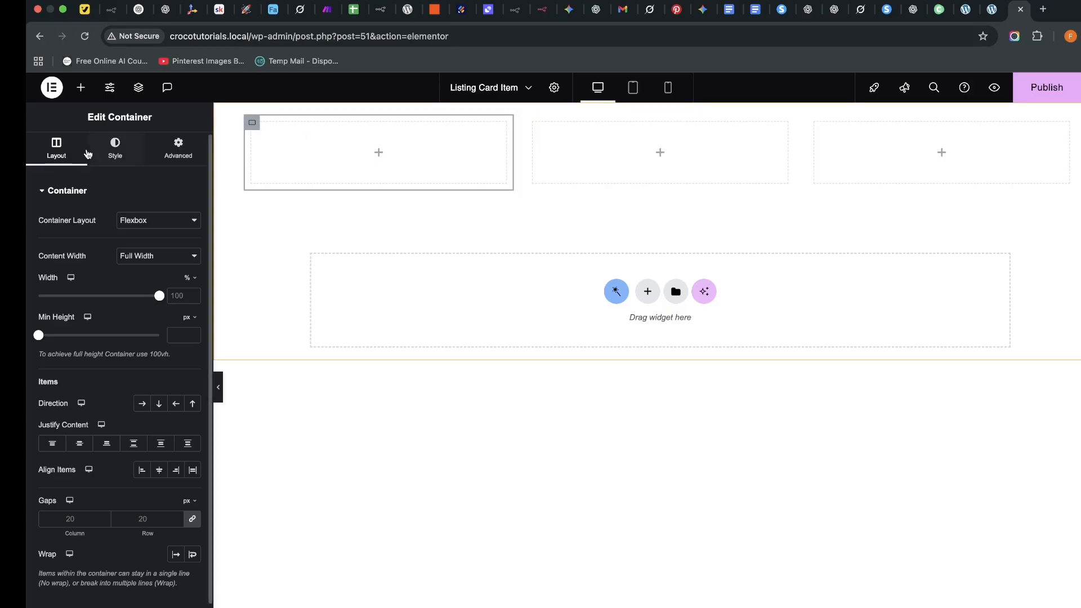
{"action": "left_click", "coordinate": [80, 87]}
{"action": "left_click_drag", "start_coordinate": [154, 362], "coordinate": [366, 180]}
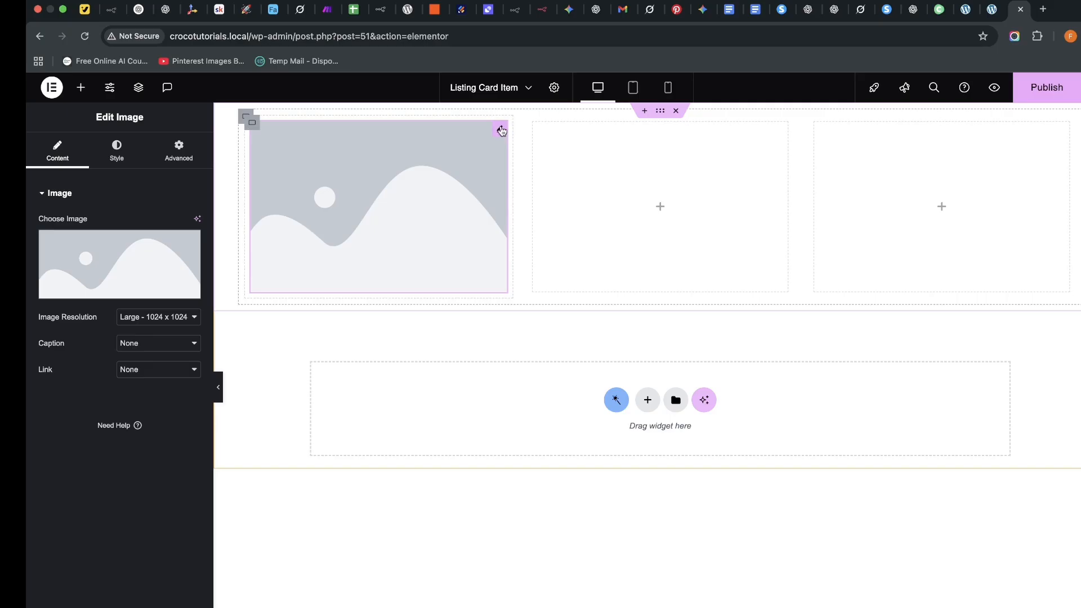
Set the image's source to the JetEngine Custom Image dynamic tag with the Cover Photo field.
{"action": "mouse_move", "coordinate": [159, 289]}
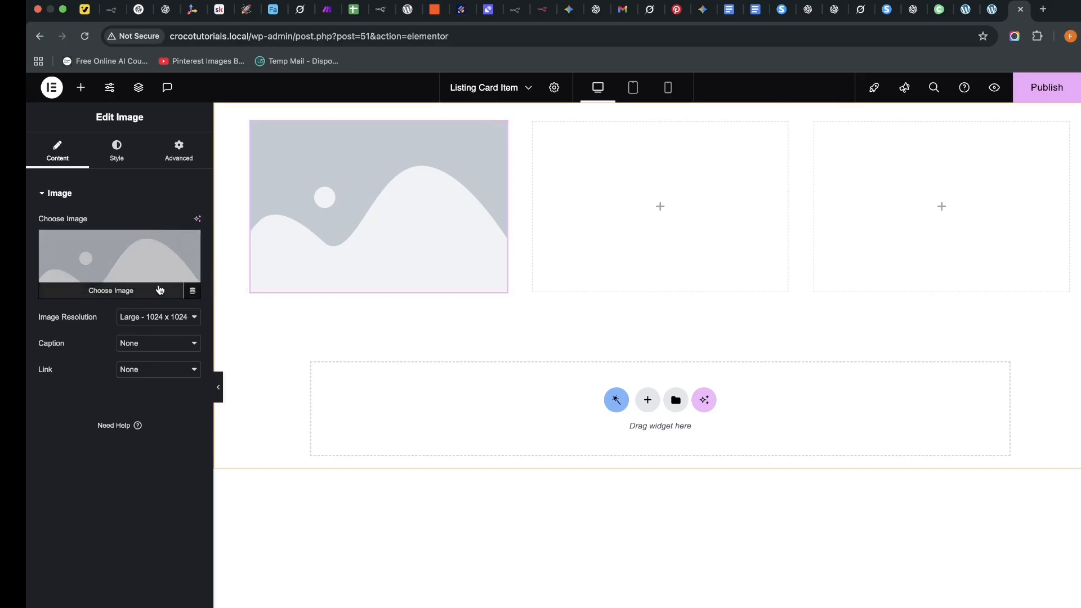
{"action": "left_click", "coordinate": [192, 292]}
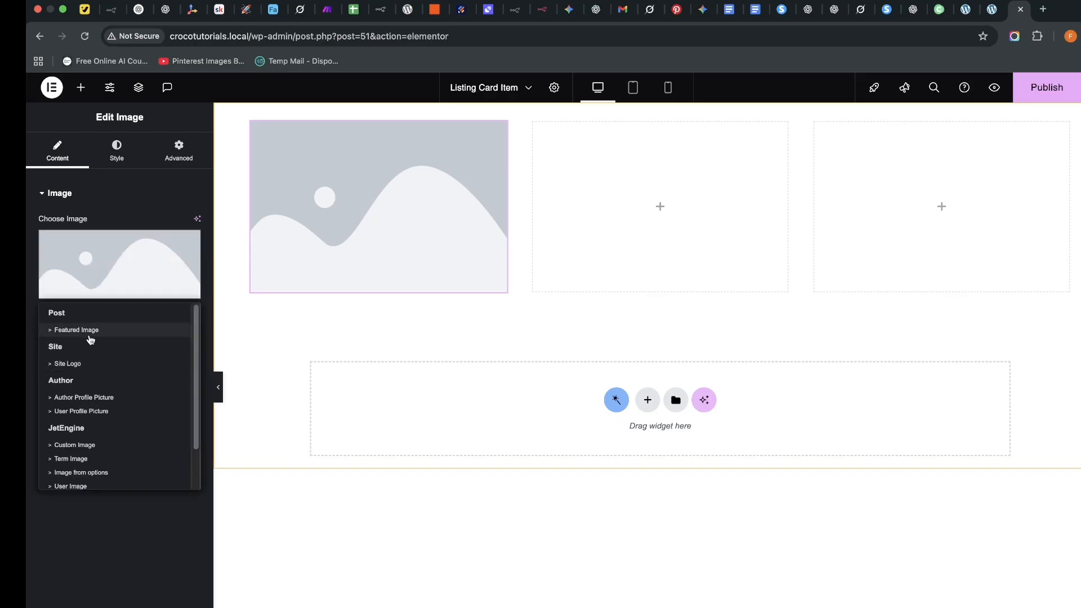
{"action": "scroll", "coordinate": [135, 366], "scroll_direction": "down", "scroll_amount": 2}
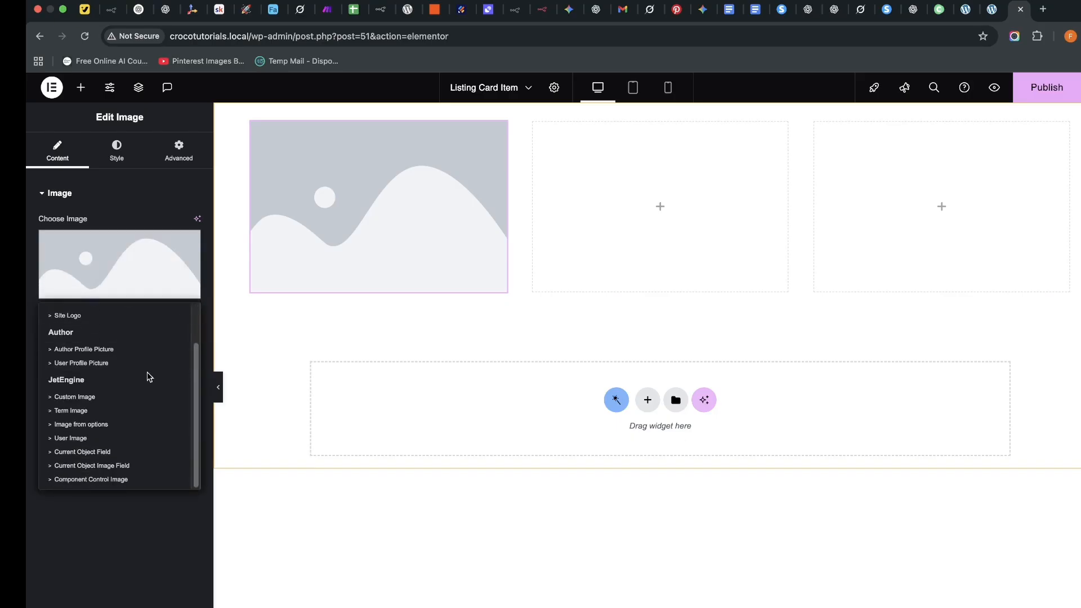
{"action": "left_click", "coordinate": [53, 397]}
{"action": "left_click", "coordinate": [164, 294]}
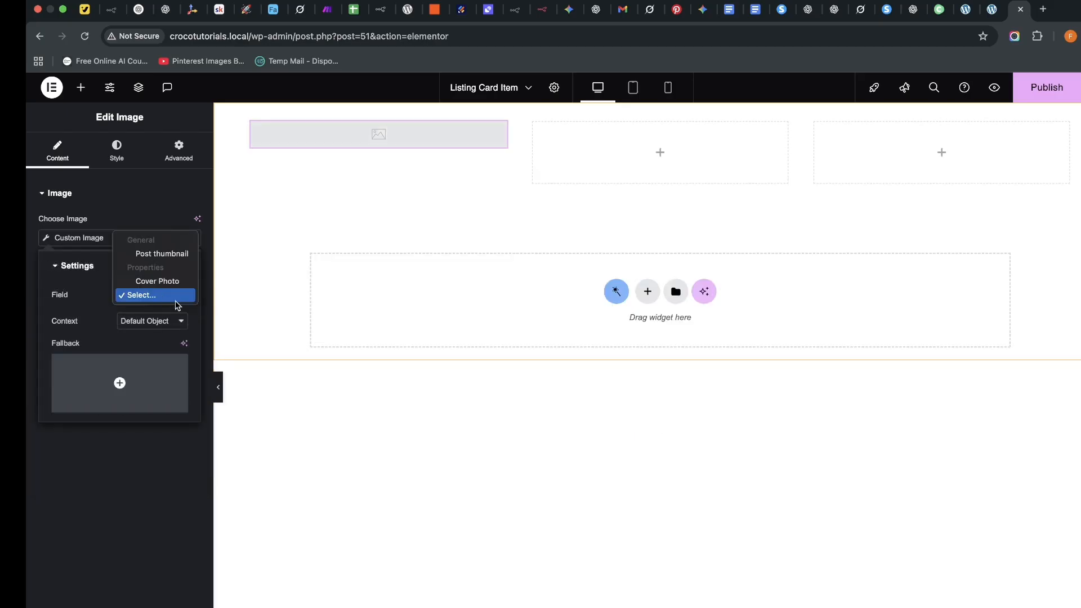
{"action": "left_click", "coordinate": [168, 281]}
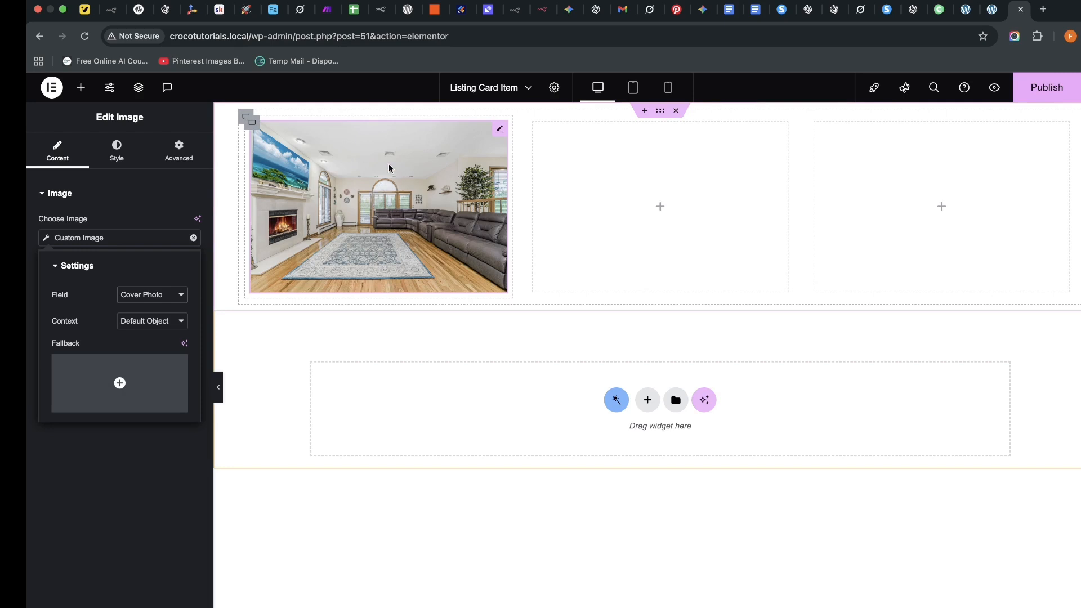
{"action": "left_click", "coordinate": [152, 322]}
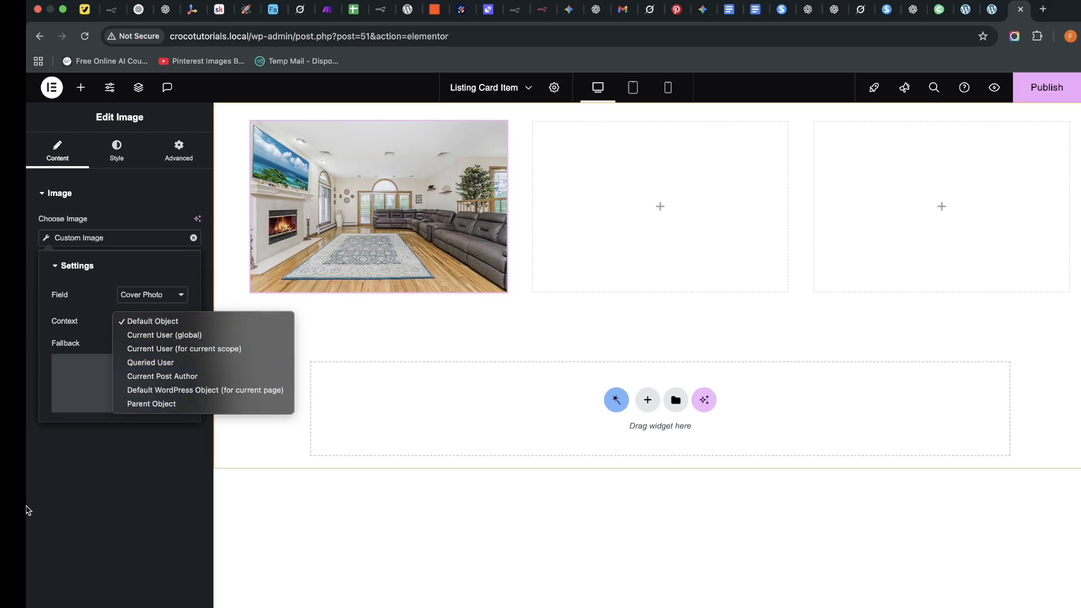
{"action": "left_click", "coordinate": [28, 510]}
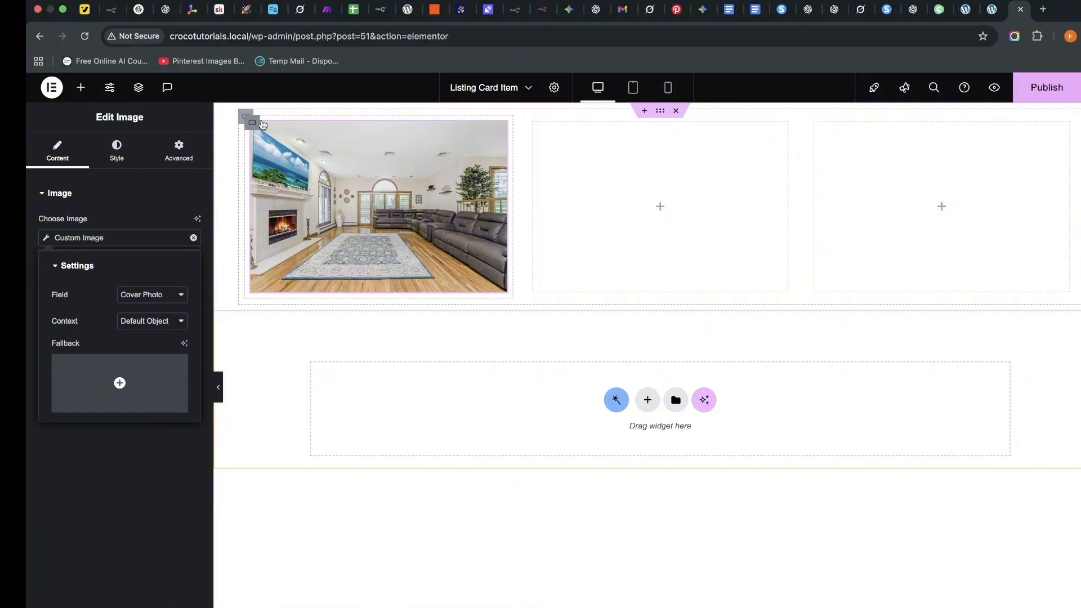
Add a container to the first column and move the cover image into it.
{"action": "left_click", "coordinate": [258, 124]}
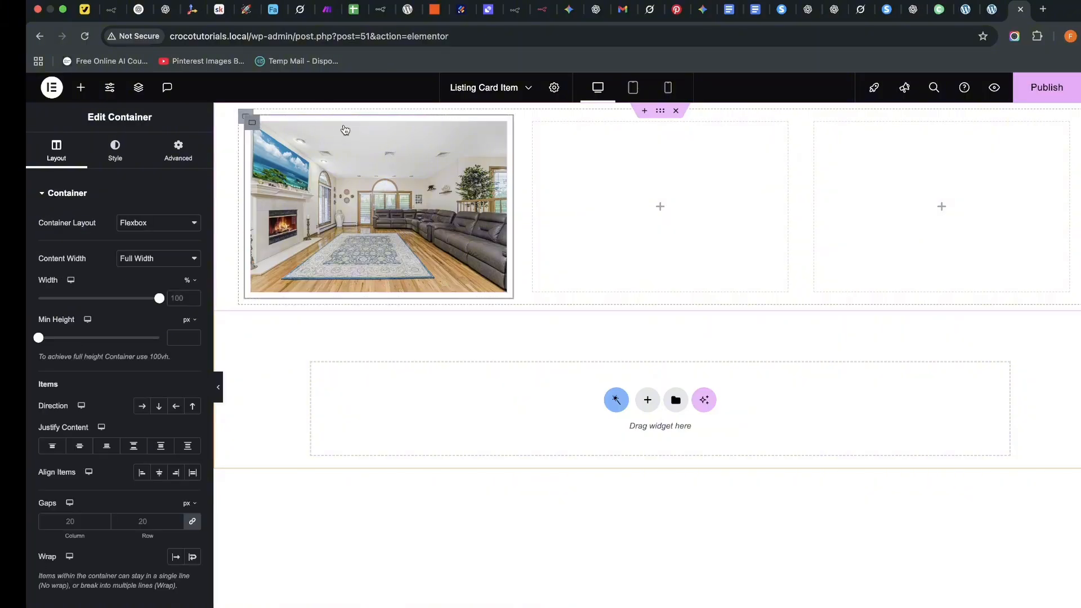
{"action": "left_click", "coordinate": [79, 88]}
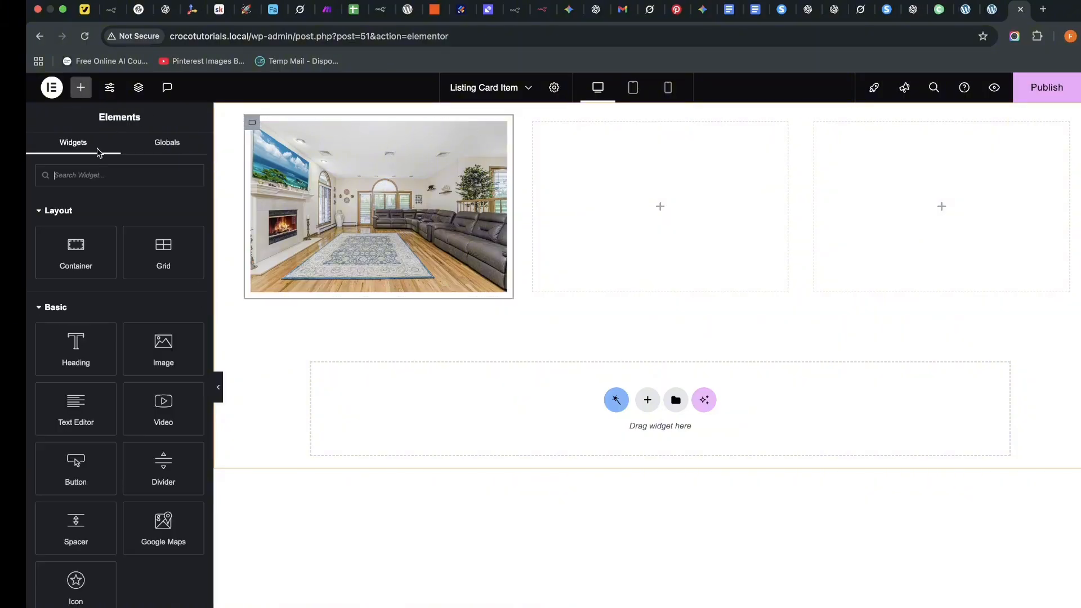
{"action": "left_click_drag", "start_coordinate": [66, 269], "coordinate": [411, 163]}
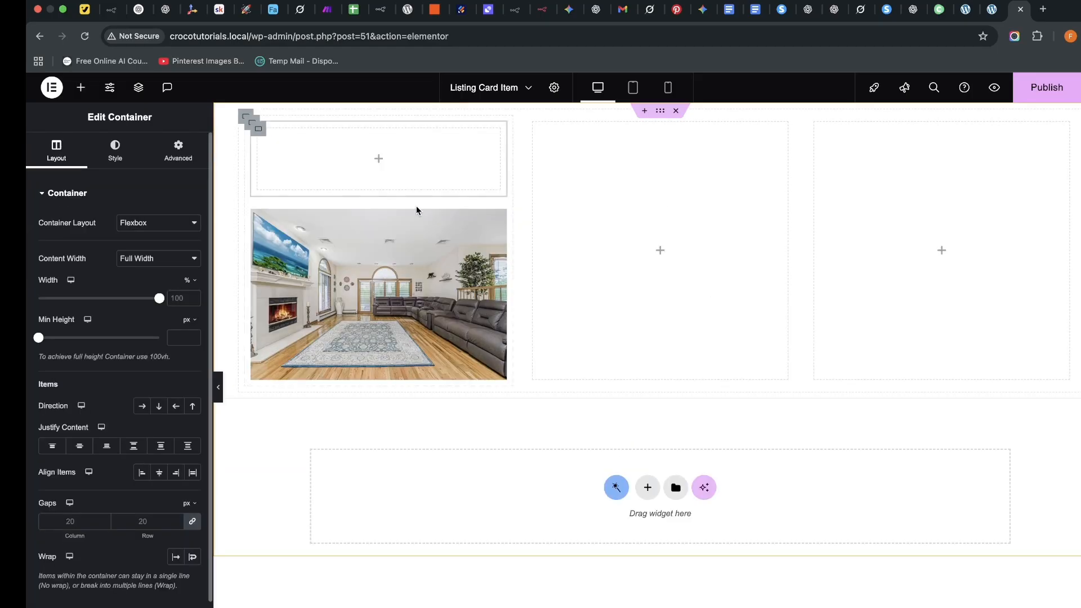
{"action": "left_click", "coordinate": [499, 216]}
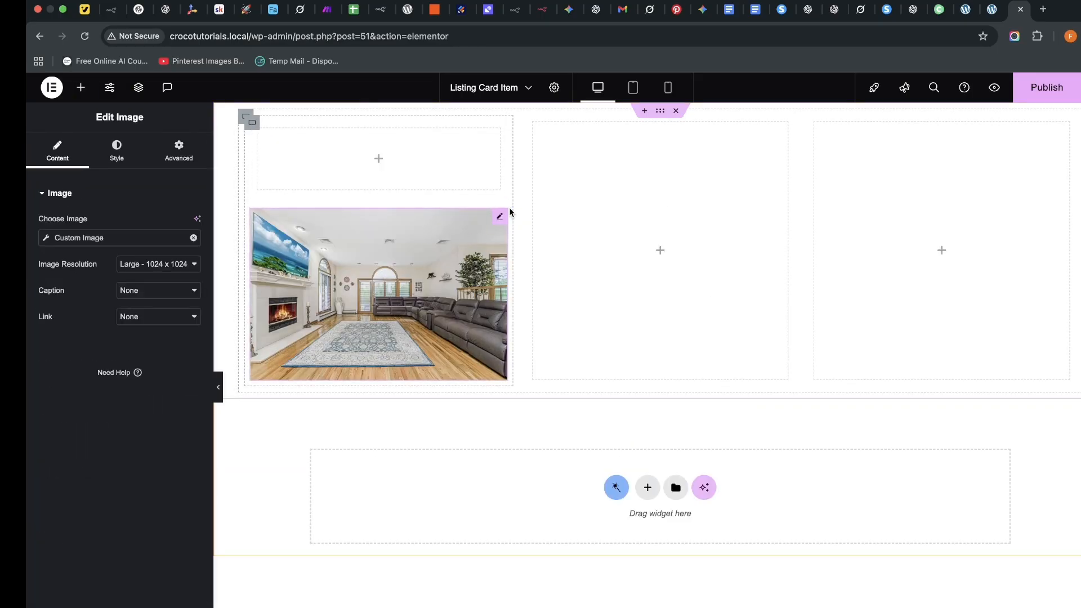
{"action": "left_click_drag", "start_coordinate": [500, 216], "coordinate": [400, 156]}
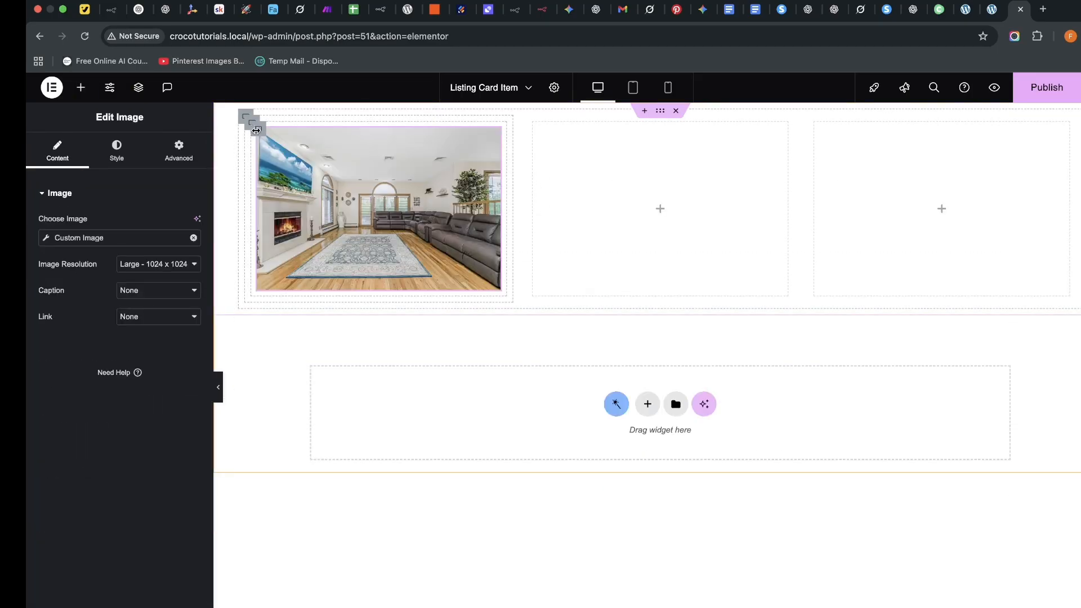
Duplicate the container holding the cover image and delete the image from the lower copy.
{"action": "left_click", "coordinate": [257, 130]}
{"action": "right_click", "coordinate": [258, 131]}
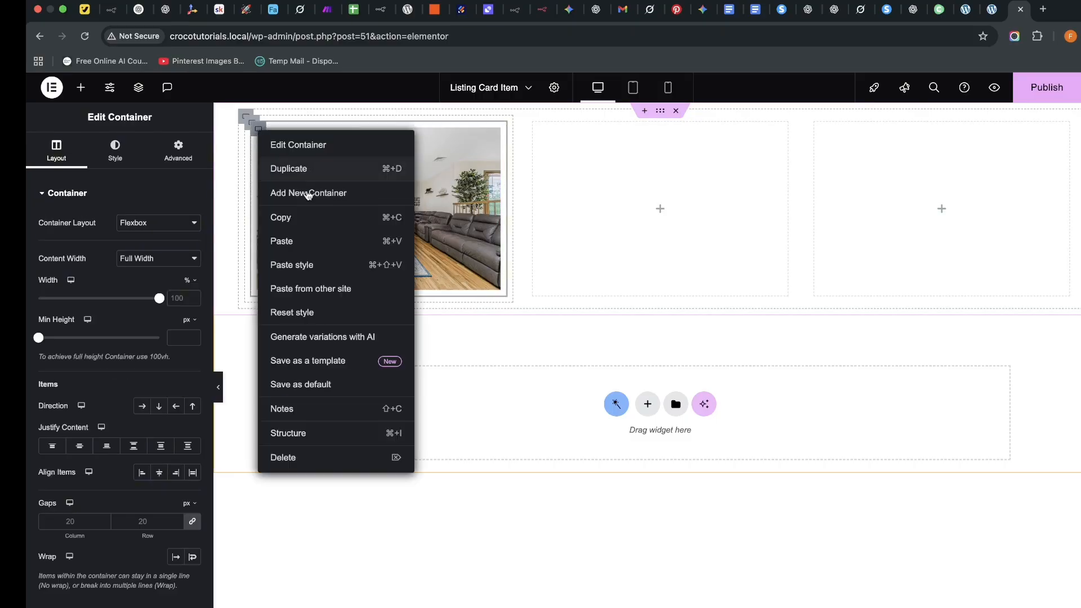
{"action": "left_click", "coordinate": [309, 168]}
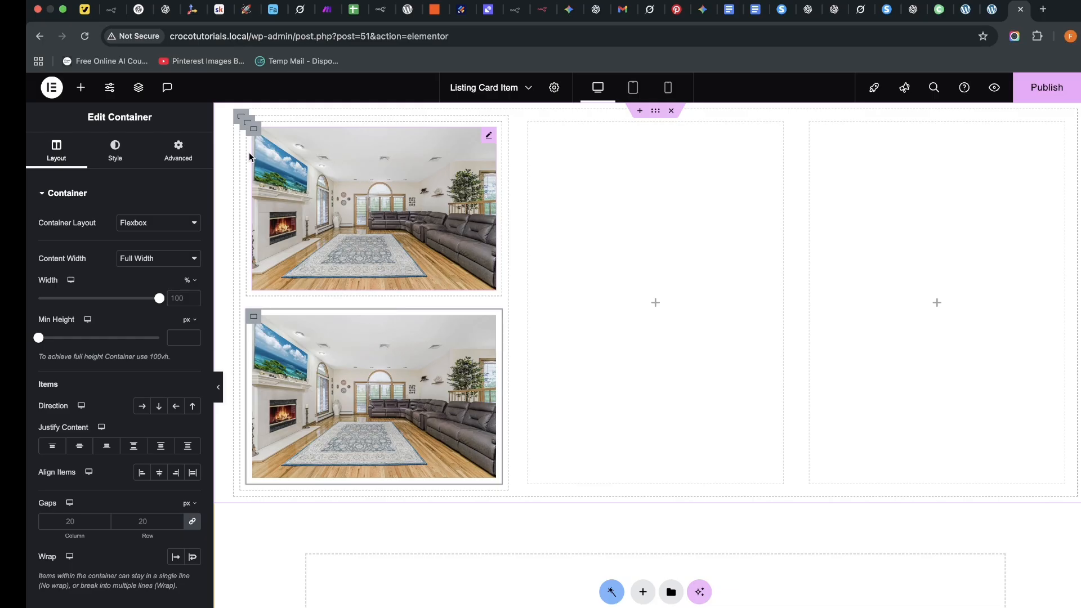
{"action": "left_click", "coordinate": [245, 121]}
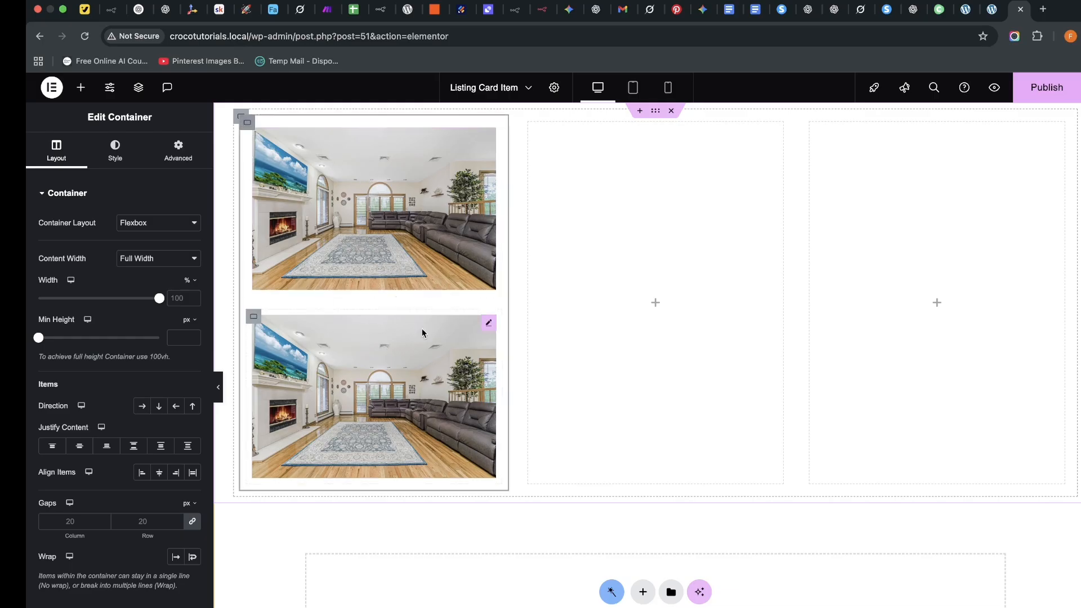
{"action": "left_click", "coordinate": [494, 328]}
{"action": "right_click", "coordinate": [485, 326]}
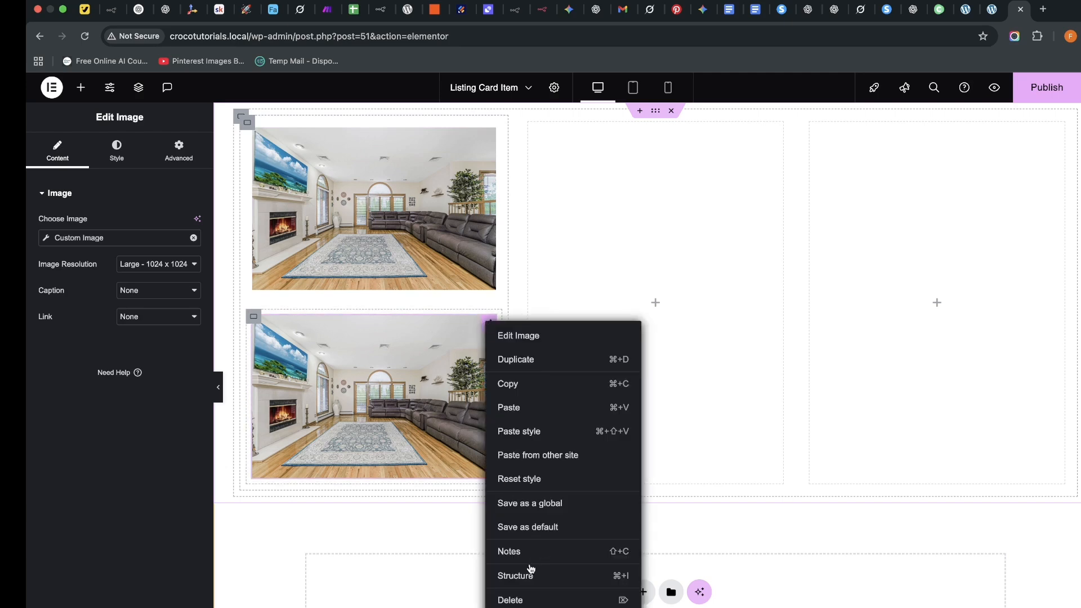
{"action": "left_click", "coordinate": [522, 598]}
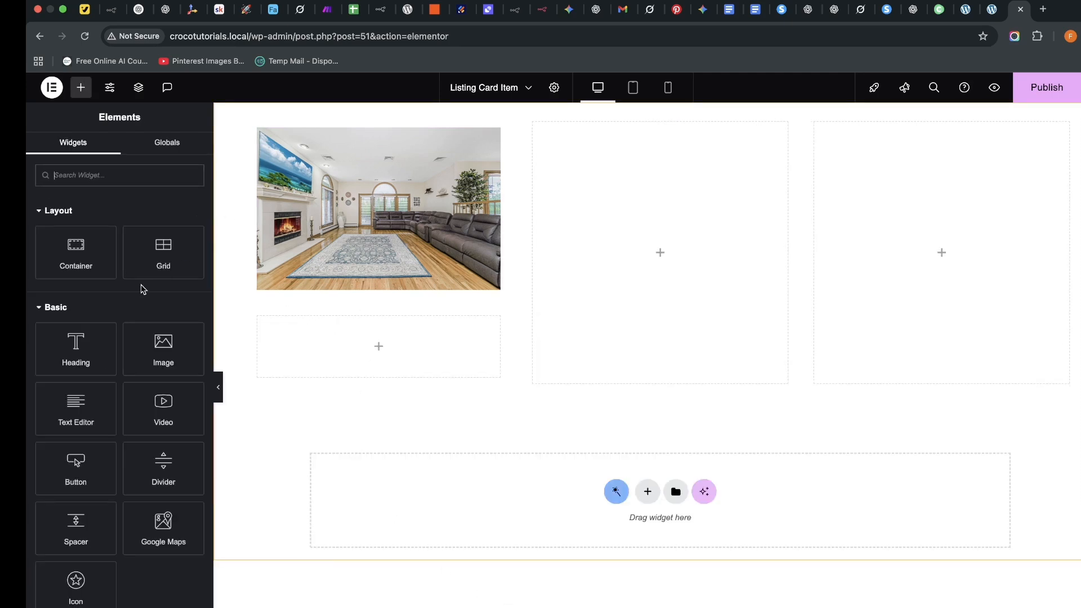
Add a Heading to the empty container below the image and fill it from the JetEngine Custom Field tag's Title field.
{"action": "left_click_drag", "start_coordinate": [72, 353], "coordinate": [383, 343]}
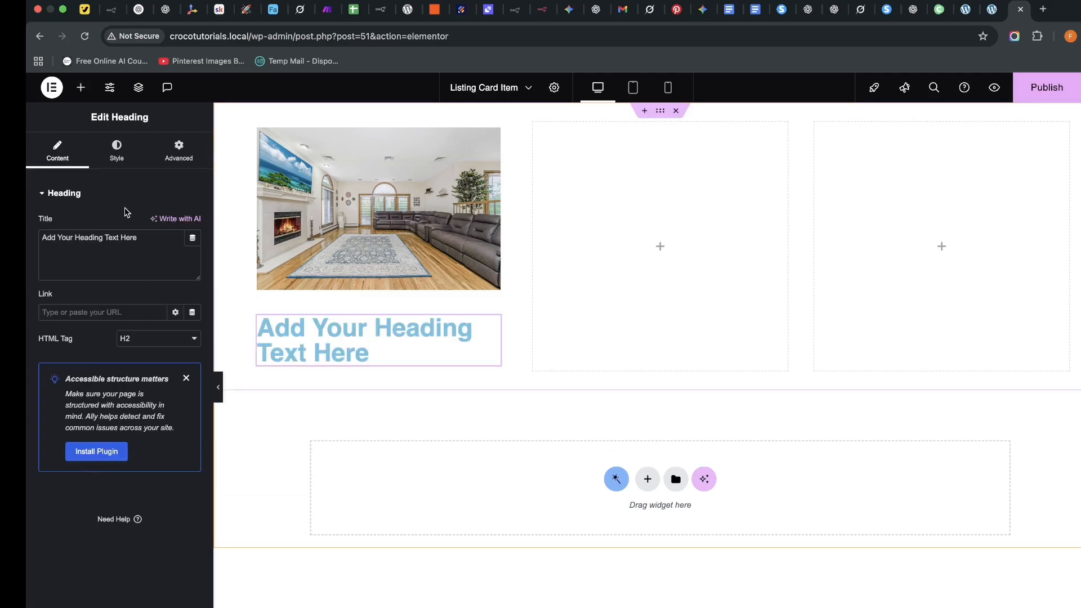
{"action": "left_click", "coordinate": [193, 238]}
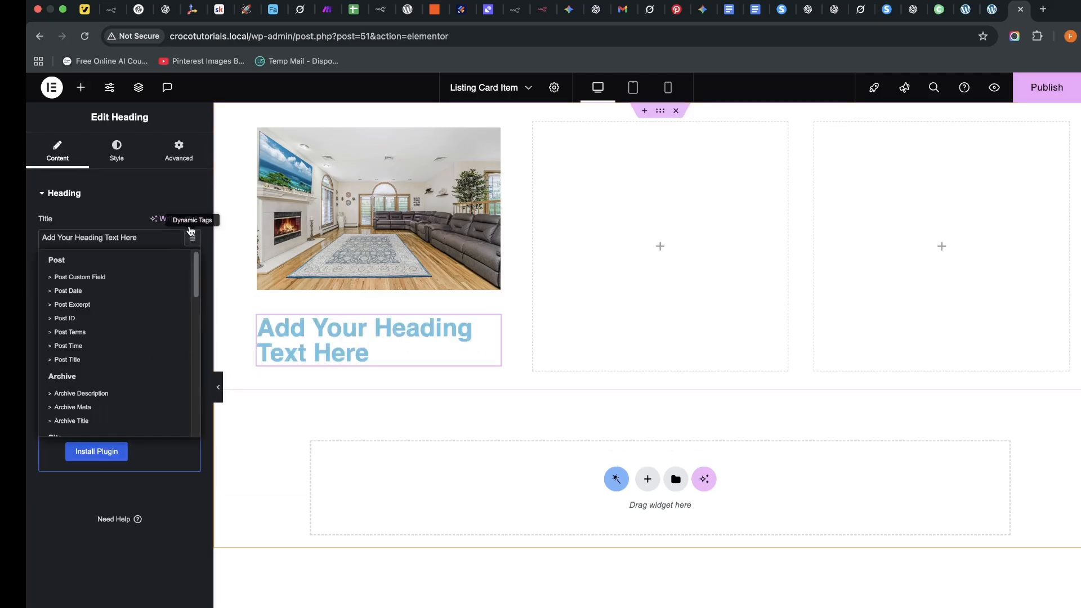
{"action": "scroll", "coordinate": [102, 373], "scroll_direction": "down", "scroll_amount": 5}
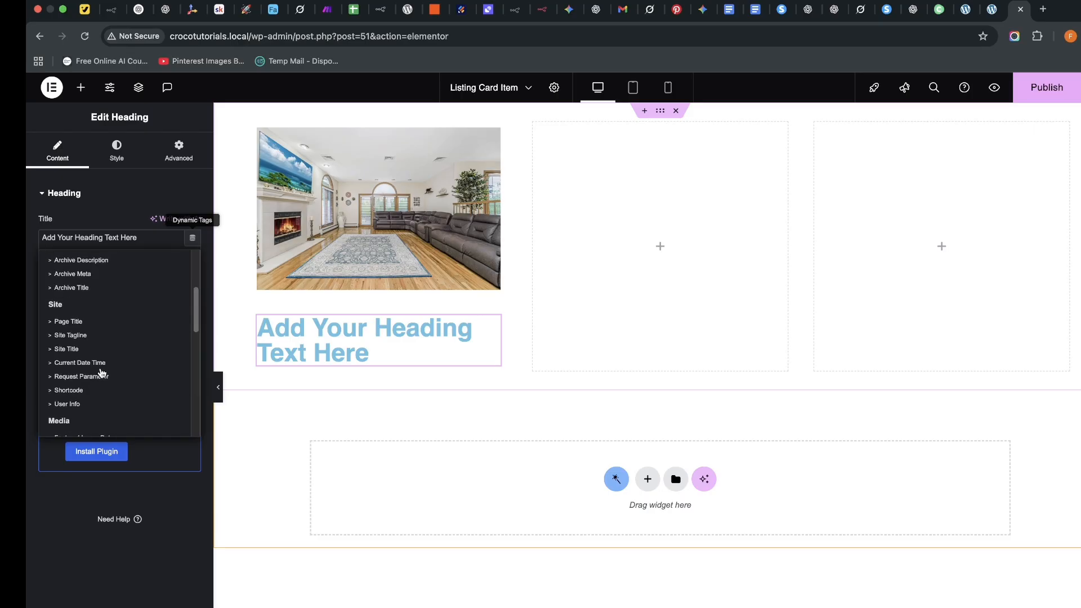
{"action": "scroll", "coordinate": [100, 372], "scroll_direction": "up", "scroll_amount": 3}
{"action": "scroll", "coordinate": [99, 372], "scroll_direction": "down", "scroll_amount": 8}
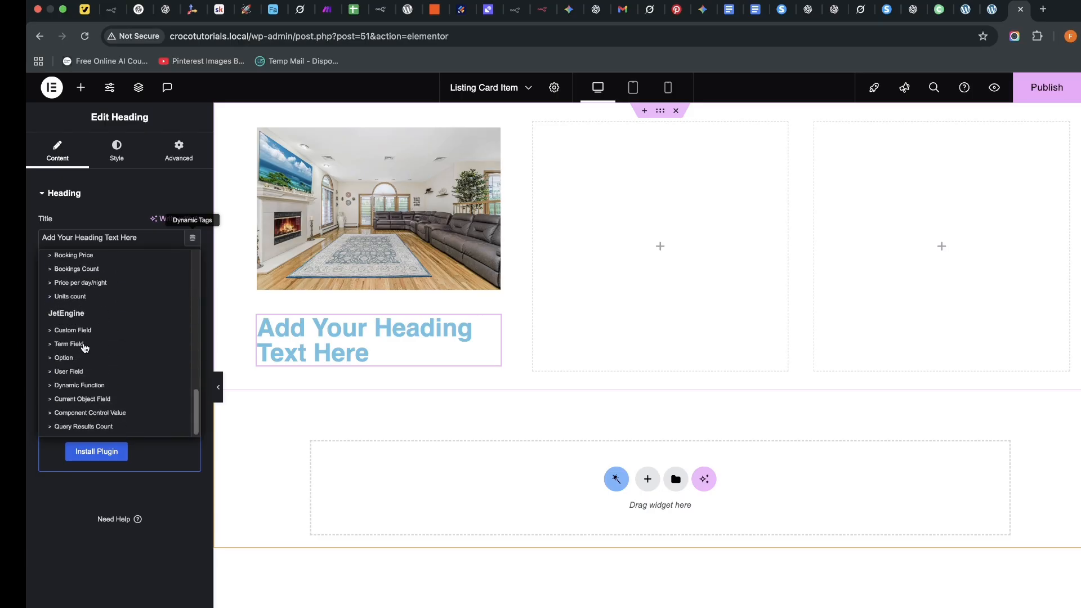
{"action": "left_click", "coordinate": [52, 333]}
{"action": "left_click", "coordinate": [130, 297]}
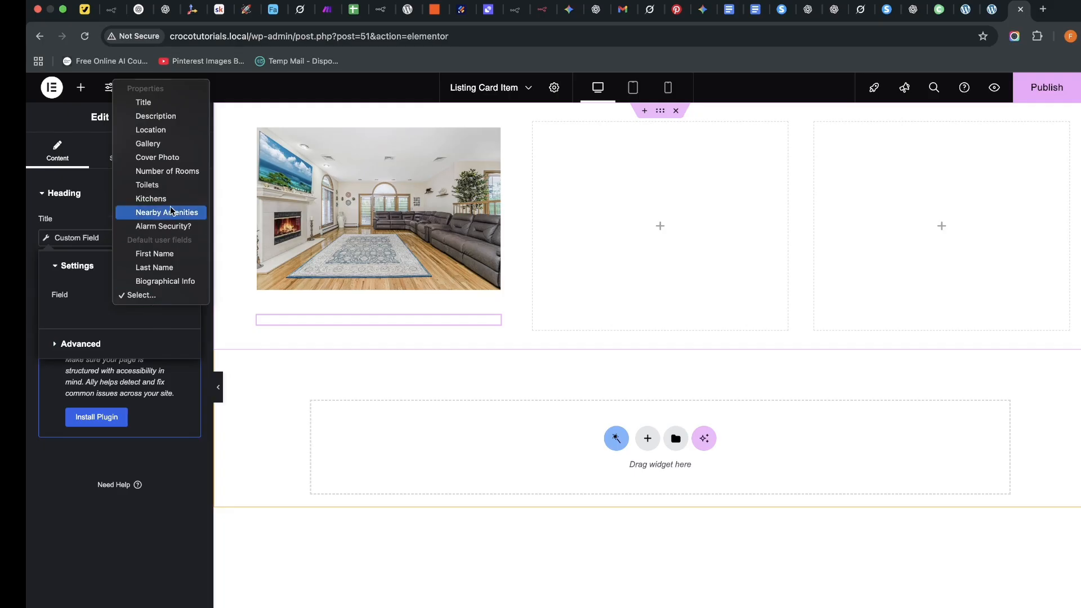
{"action": "left_click", "coordinate": [168, 102]}
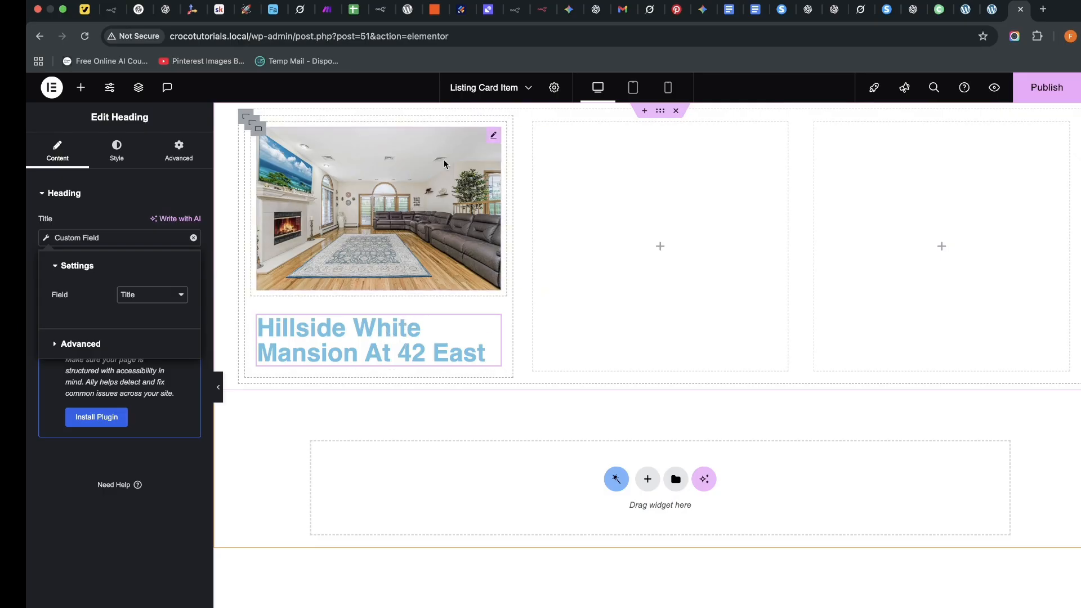
Review the card layout on the croco.local reference site and return to the listing card template.
{"action": "left_click", "coordinate": [939, 9]}
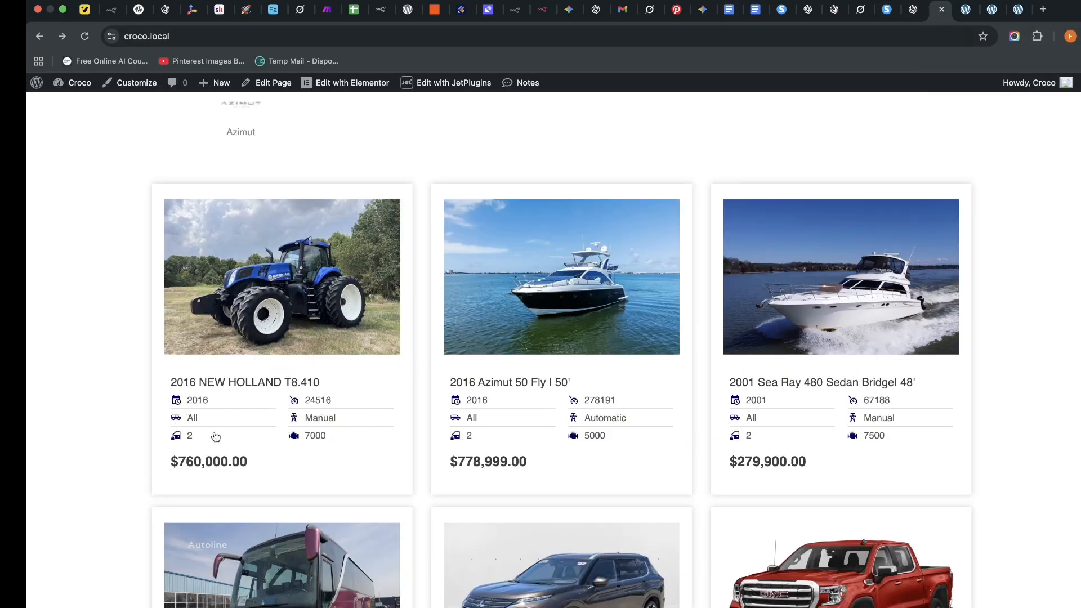
{"action": "left_click", "coordinate": [992, 9]}
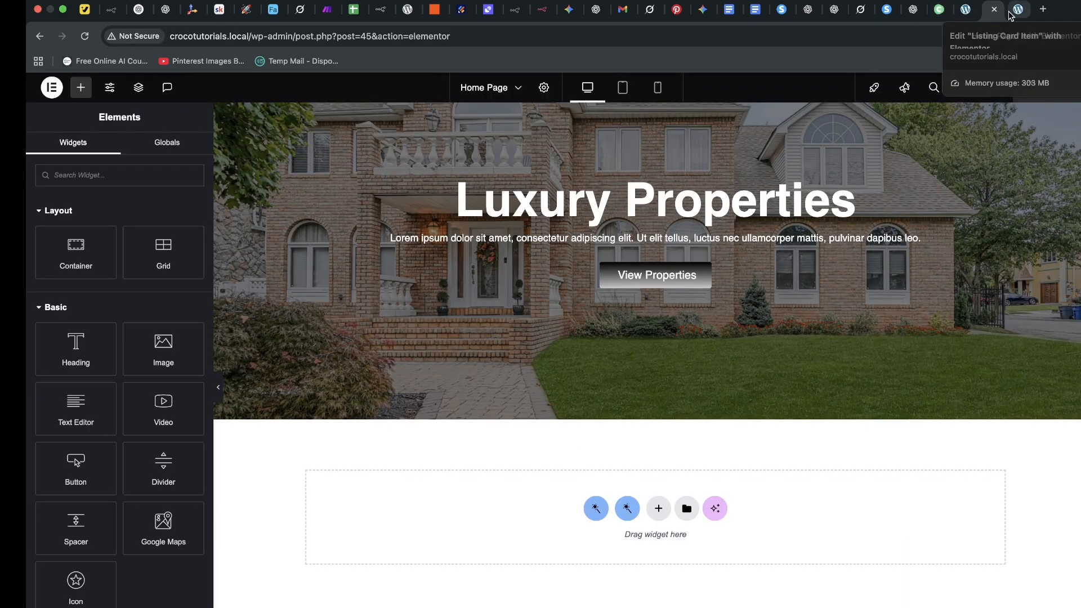
{"action": "left_click", "coordinate": [1013, 9]}
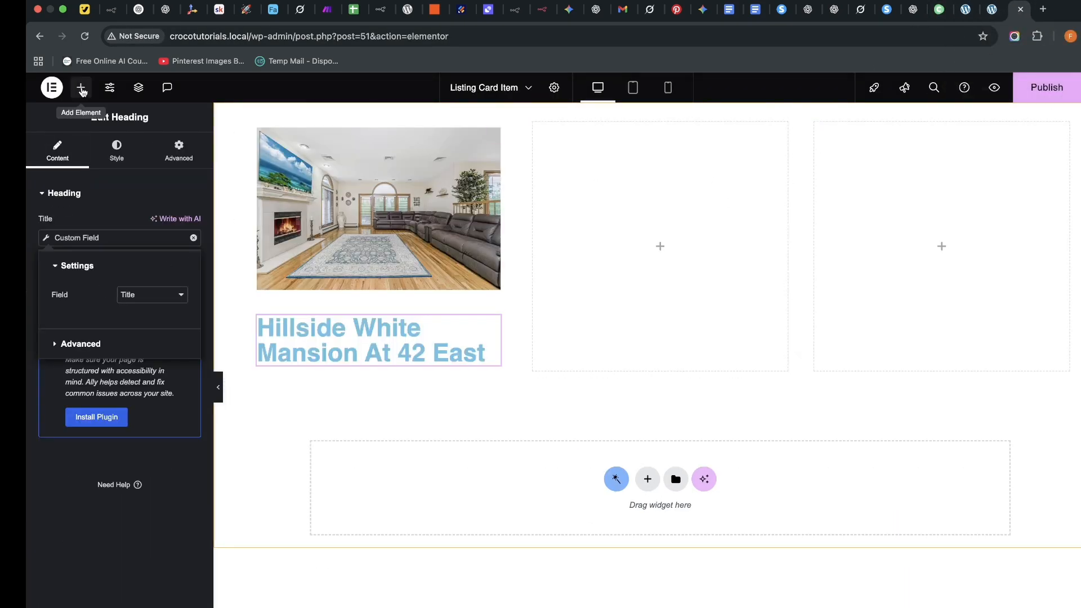
Add a container below the title heading, duplicate it, and move the heading into the upper copy.
{"action": "left_click", "coordinate": [80, 88]}
{"action": "left_click_drag", "start_coordinate": [86, 241], "coordinate": [419, 371]}
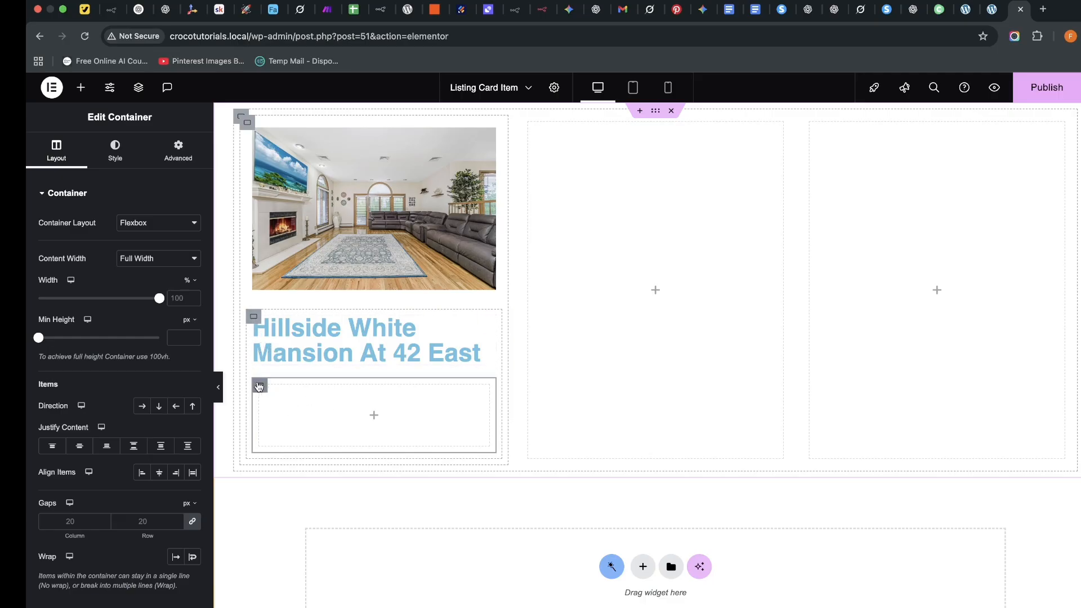
{"action": "right_click", "coordinate": [259, 385]}
{"action": "left_click", "coordinate": [301, 368]}
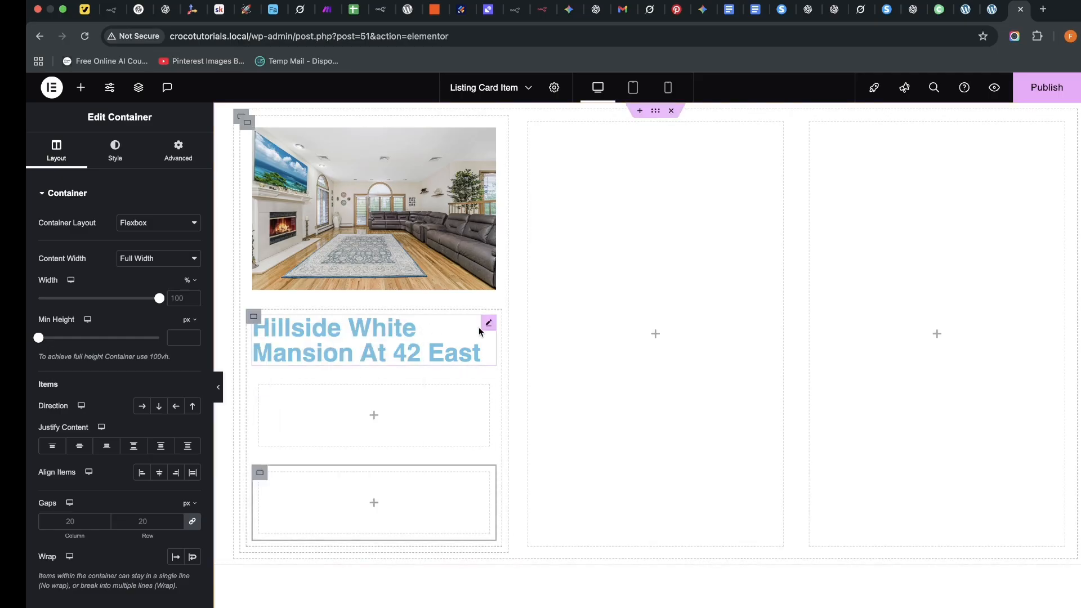
{"action": "left_click_drag", "start_coordinate": [487, 327], "coordinate": [417, 414]}
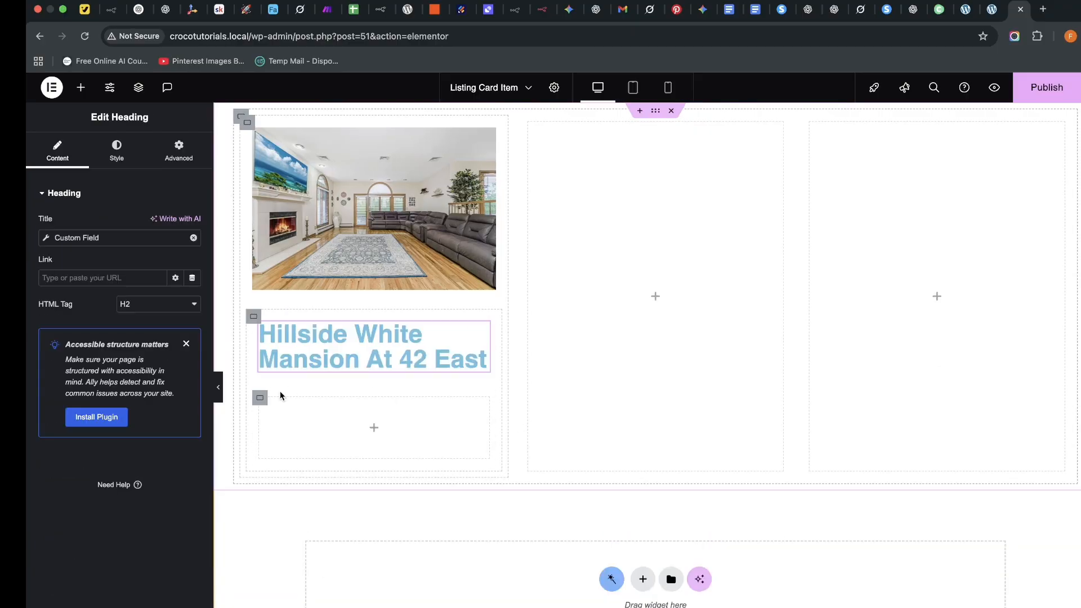
Duplicate the empty container below the title so that two stand under the heading.
{"action": "left_click", "coordinate": [260, 398]}
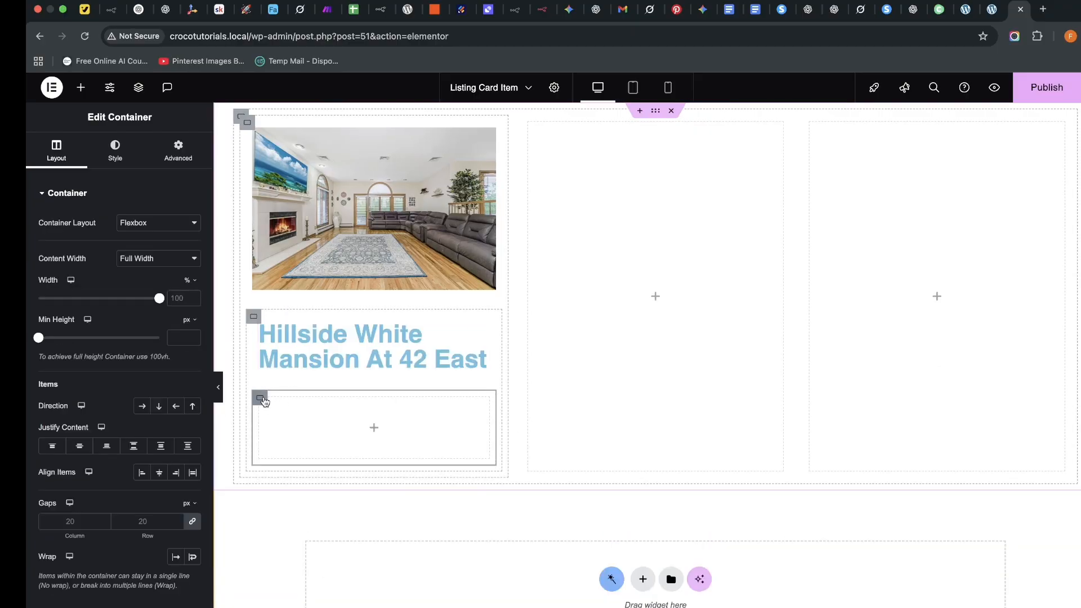
{"action": "right_click", "coordinate": [261, 398]}
{"action": "left_click", "coordinate": [317, 365]}
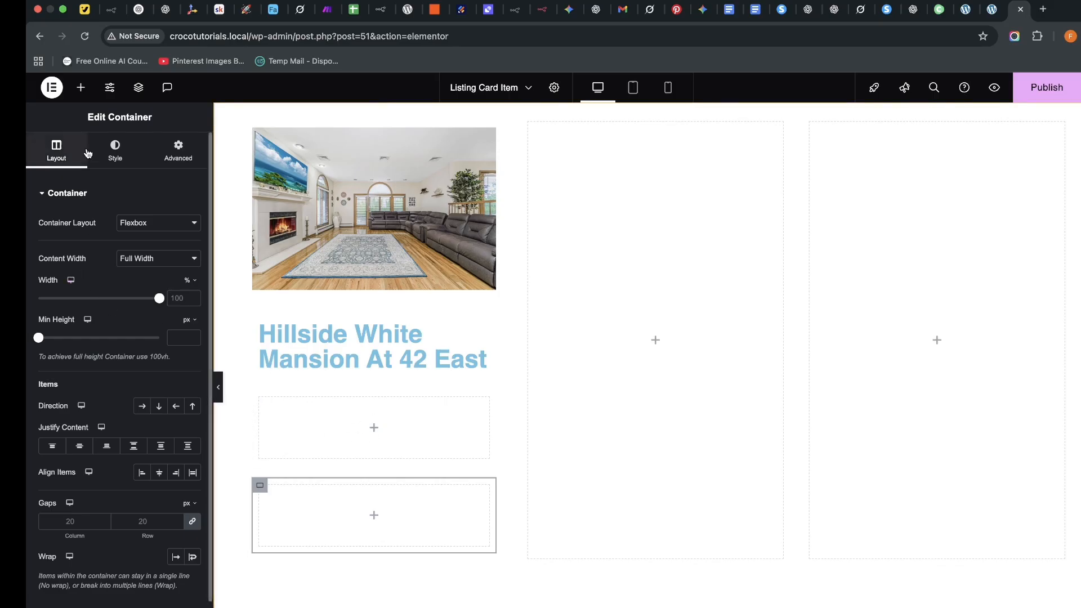
Nest two side-by-side containers in row direction inside the container directly below the title and publish the template.
{"action": "left_click", "coordinate": [80, 88]}
{"action": "left_click_drag", "start_coordinate": [76, 250], "coordinate": [367, 422]}
{"action": "right_click", "coordinate": [280, 420]}
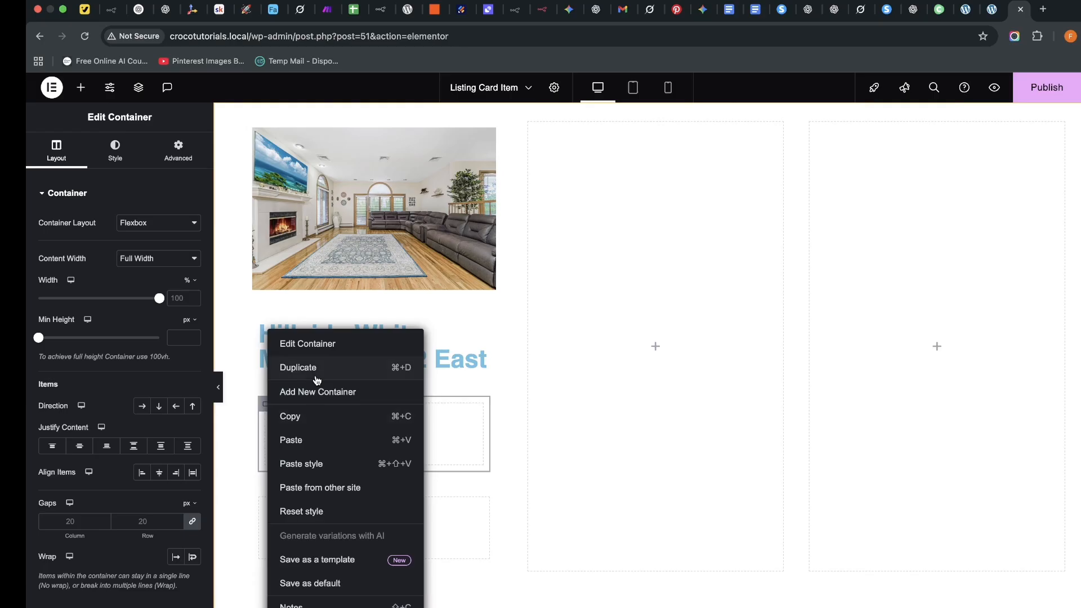
{"action": "left_click", "coordinate": [314, 368]}
{"action": "left_click", "coordinate": [260, 398]}
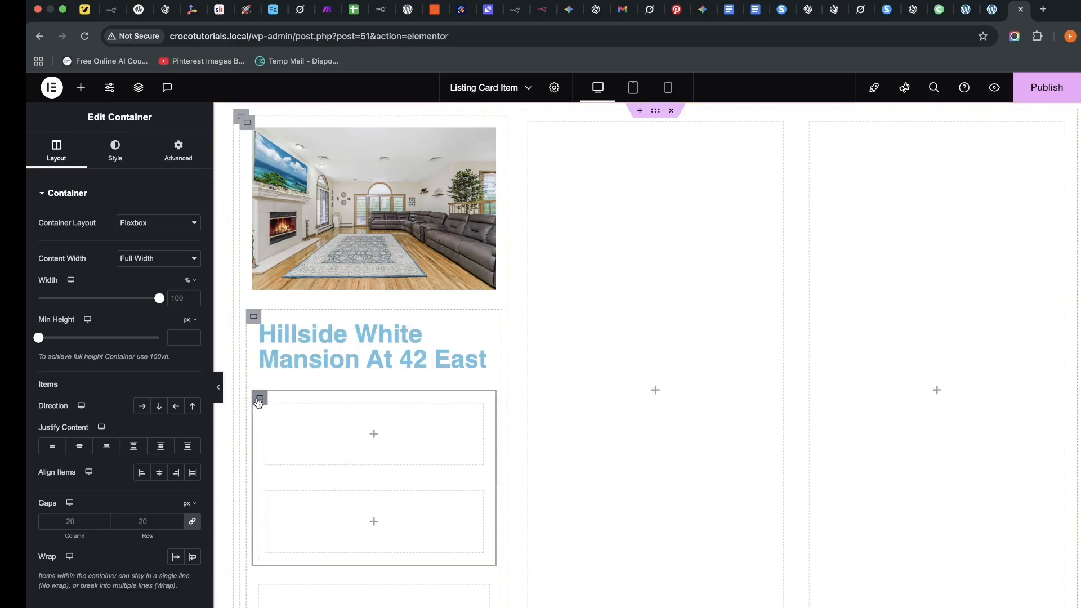
{"action": "left_click", "coordinate": [142, 407]}
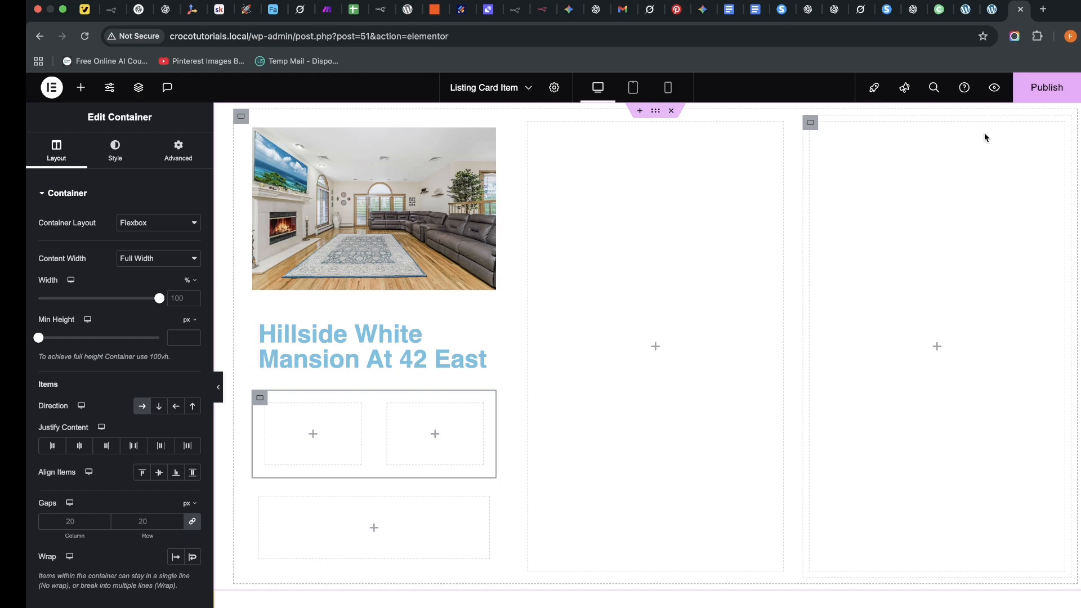
{"action": "left_click", "coordinate": [1046, 87]}
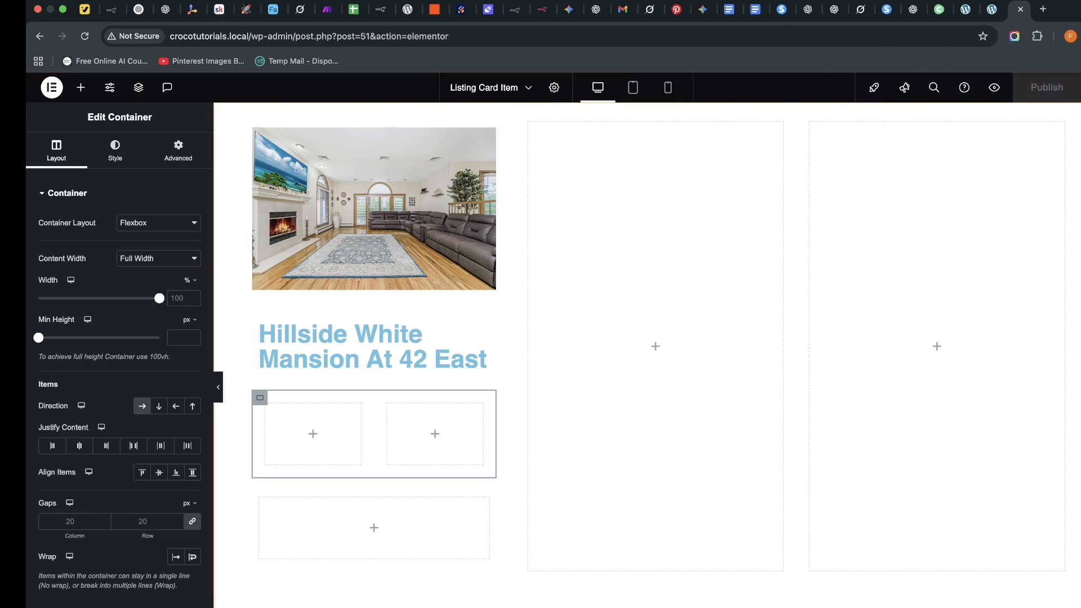
Review the property post's custom fields, from Title and Location to Alarm Security, and return to the listing card template.
{"action": "left_click", "coordinate": [990, 9]}
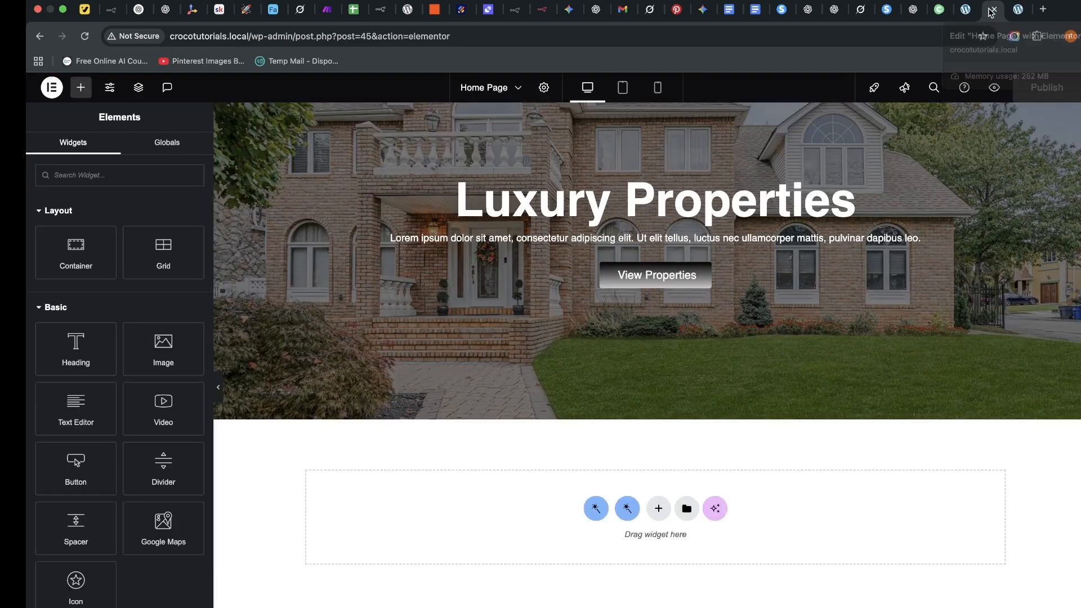
{"action": "left_click", "coordinate": [965, 10]}
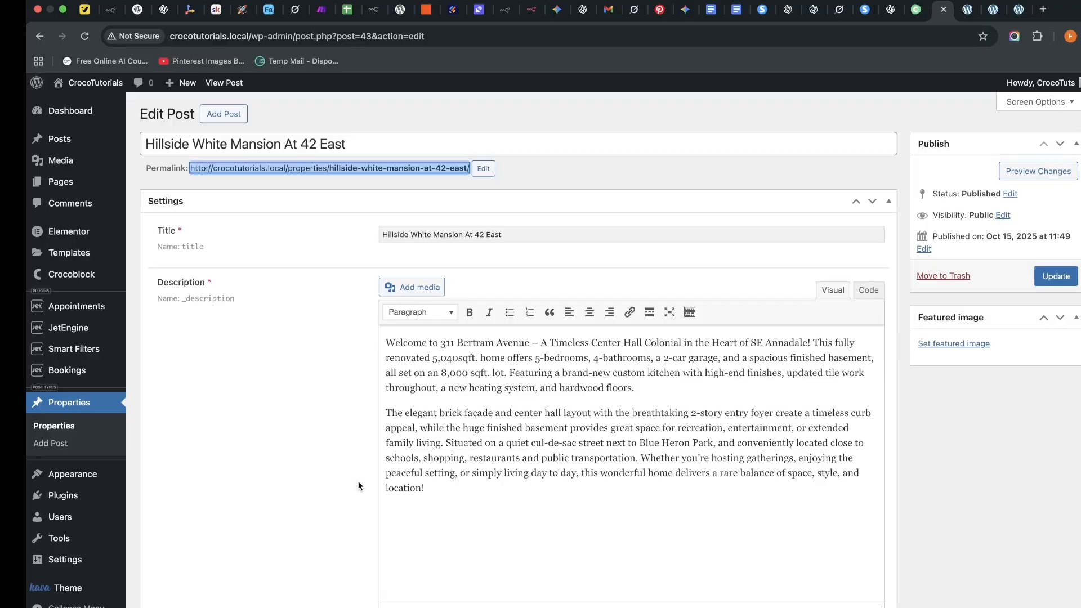
{"action": "scroll", "coordinate": [377, 320], "scroll_direction": "down", "scroll_amount": 15}
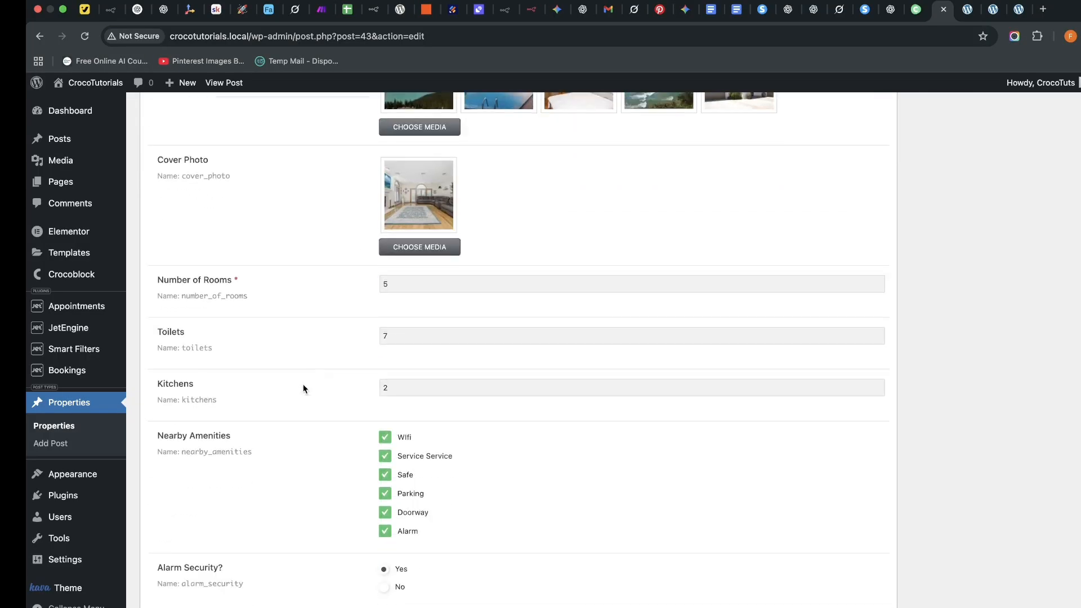
{"action": "scroll", "coordinate": [279, 242], "scroll_direction": "up", "scroll_amount": 8}
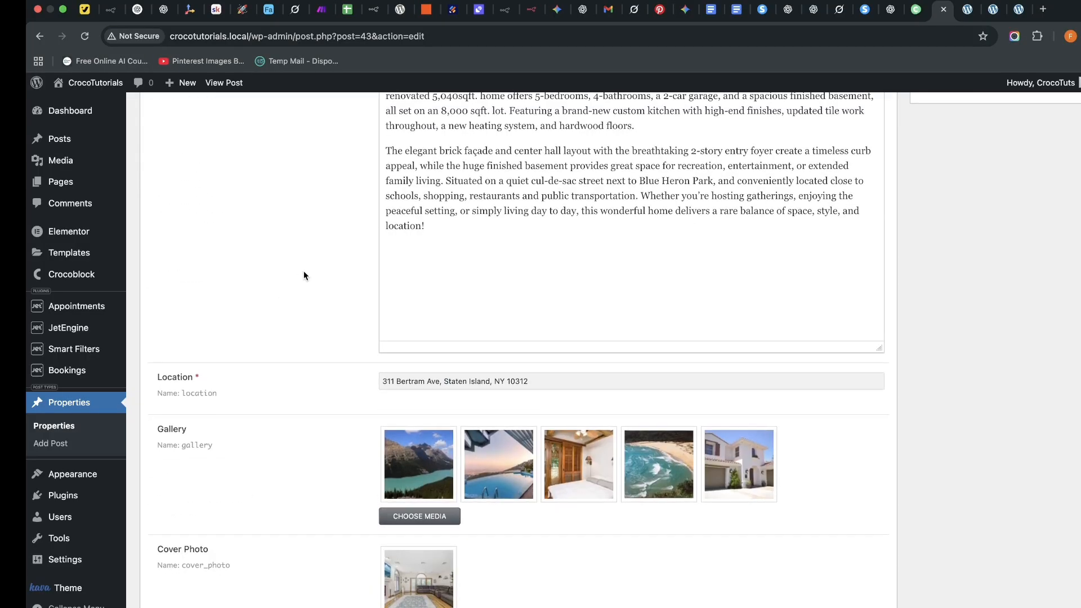
{"action": "scroll", "coordinate": [304, 275], "scroll_direction": "down", "scroll_amount": 4}
{"action": "scroll", "coordinate": [270, 410], "scroll_direction": "down", "scroll_amount": 2}
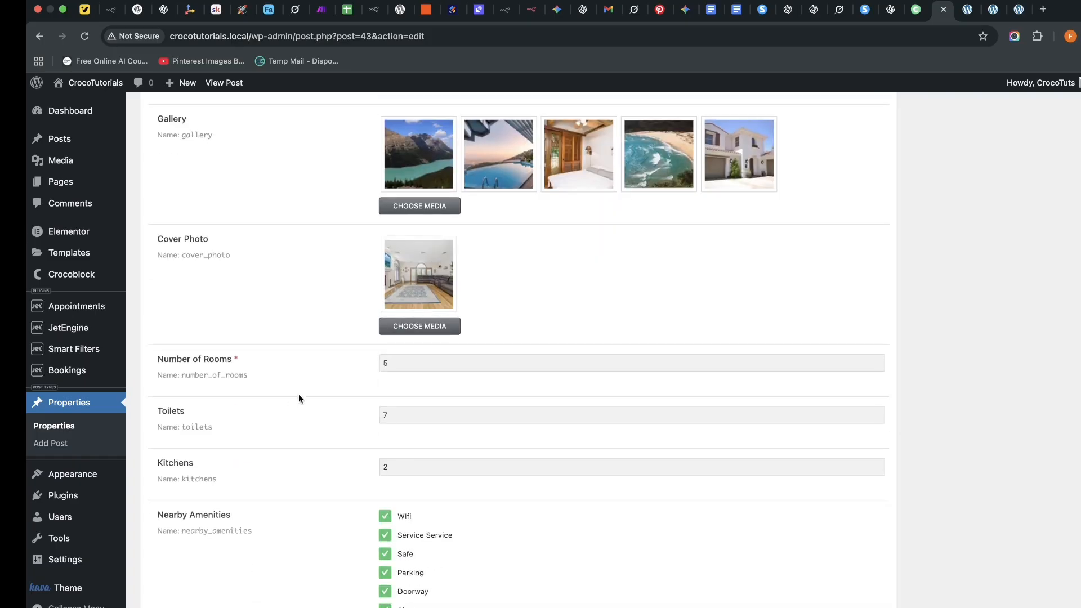
{"action": "scroll", "coordinate": [240, 340], "scroll_direction": "down", "scroll_amount": 1}
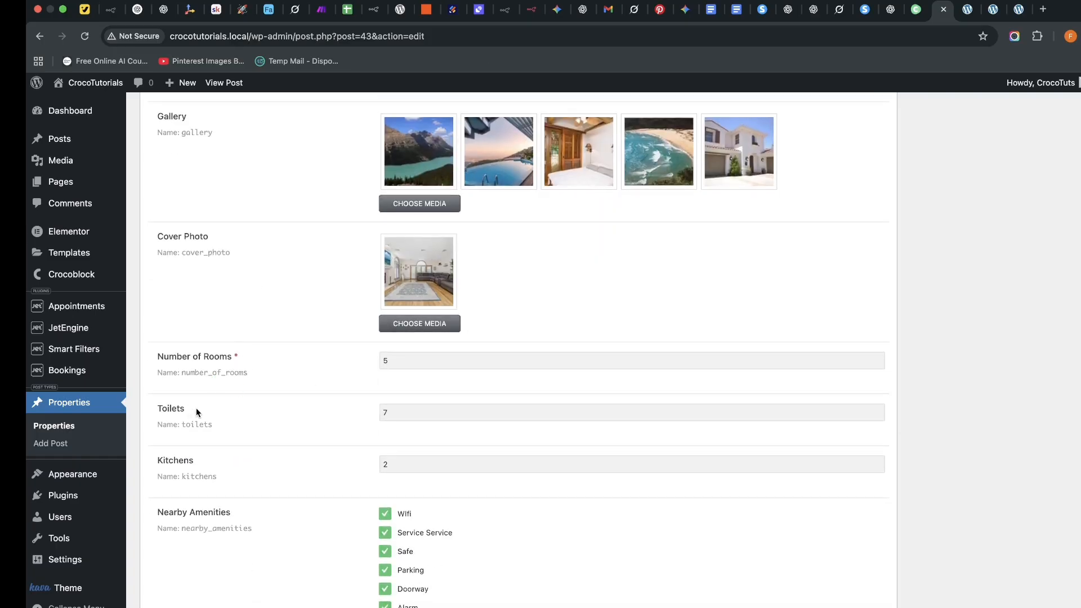
{"action": "scroll", "coordinate": [234, 548], "scroll_direction": "down", "scroll_amount": 3}
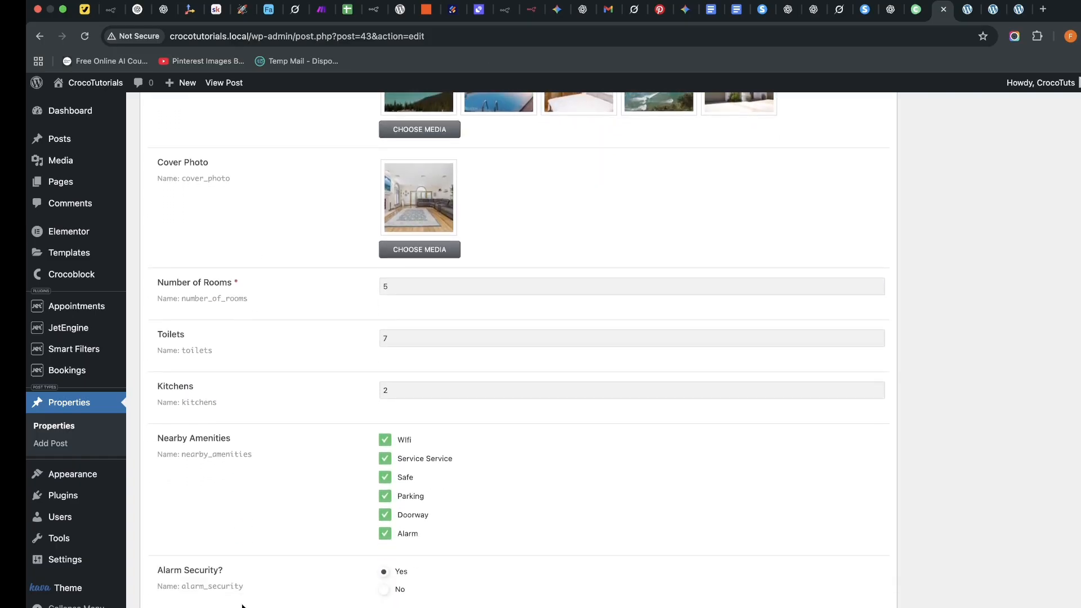
{"action": "scroll", "coordinate": [244, 602], "scroll_direction": "up", "scroll_amount": 1}
{"action": "scroll", "coordinate": [342, 420], "scroll_direction": "up", "scroll_amount": 10}
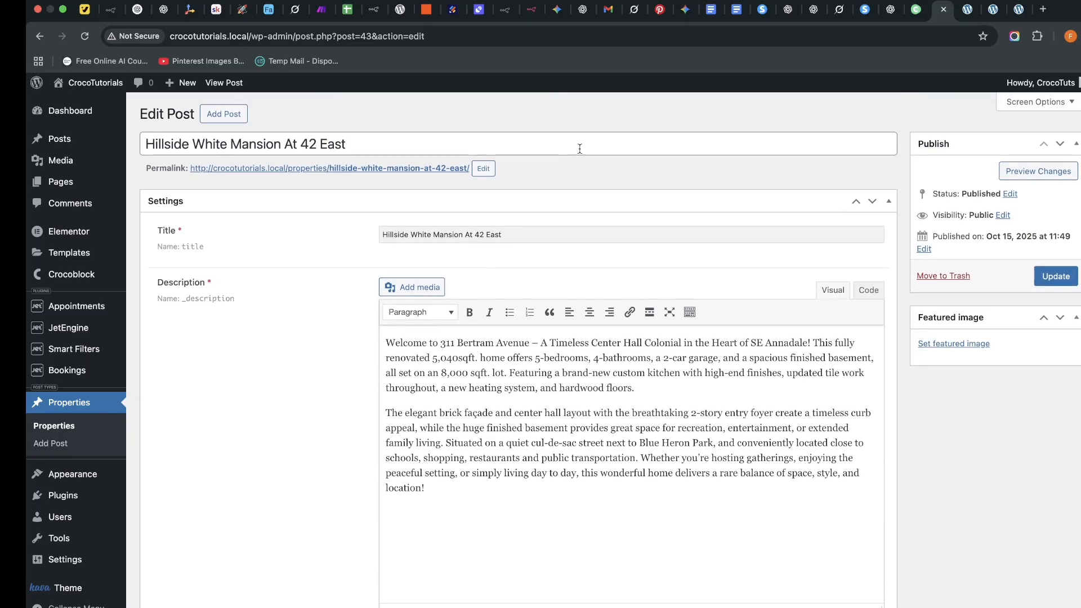
{"action": "left_click", "coordinate": [993, 10]}
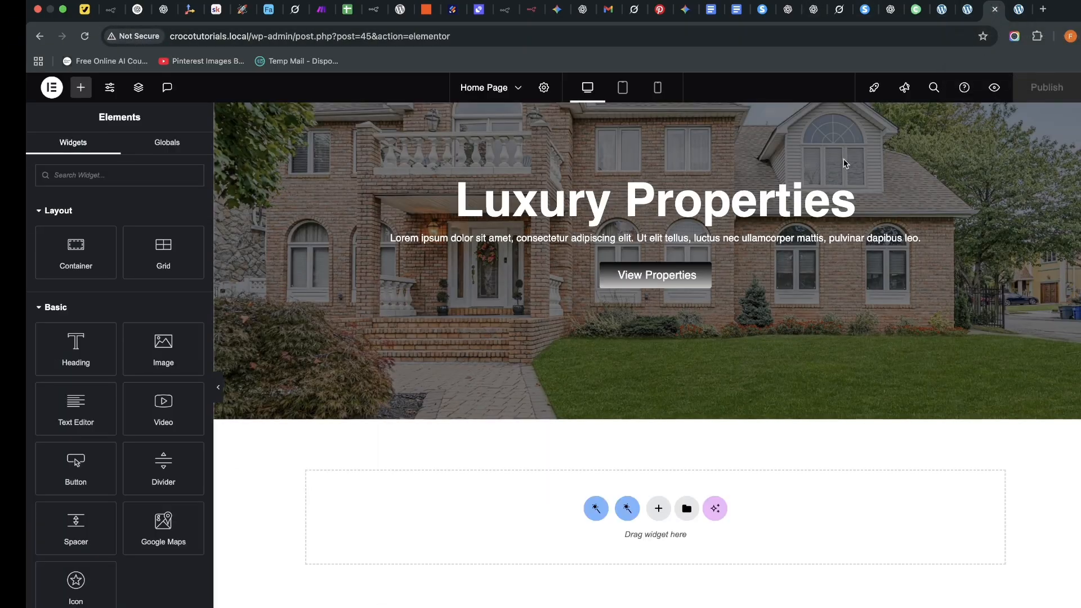
{"action": "left_click_drag", "start_coordinate": [986, 15], "coordinate": [937, 13]}
{"action": "left_click", "coordinate": [1018, 10]}
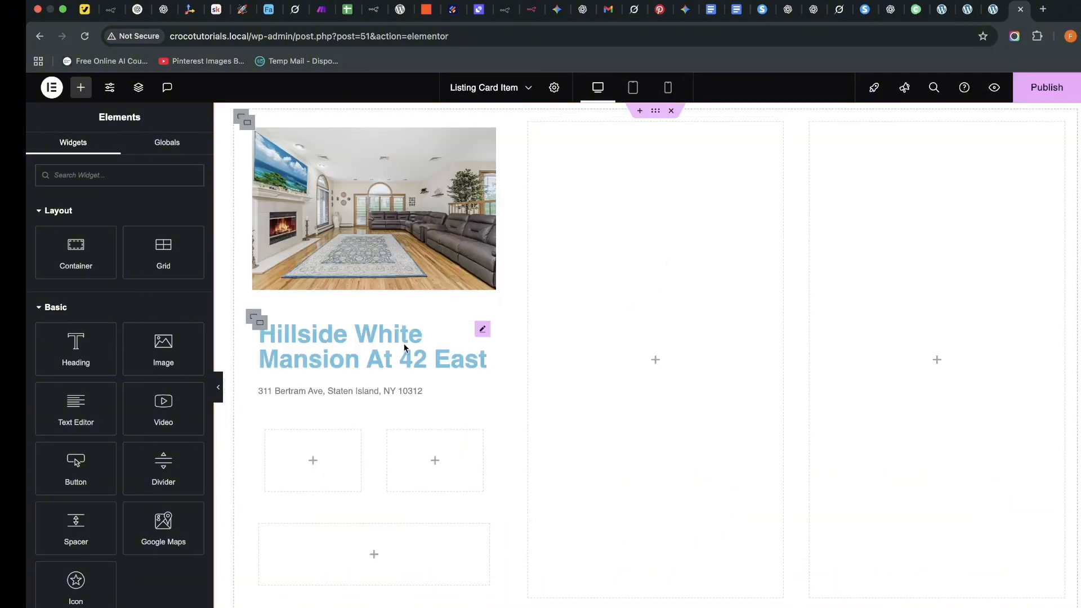
Add an Icon List widget to the first of the two side-by-side containers below the property location.
{"action": "left_click", "coordinate": [481, 393]}
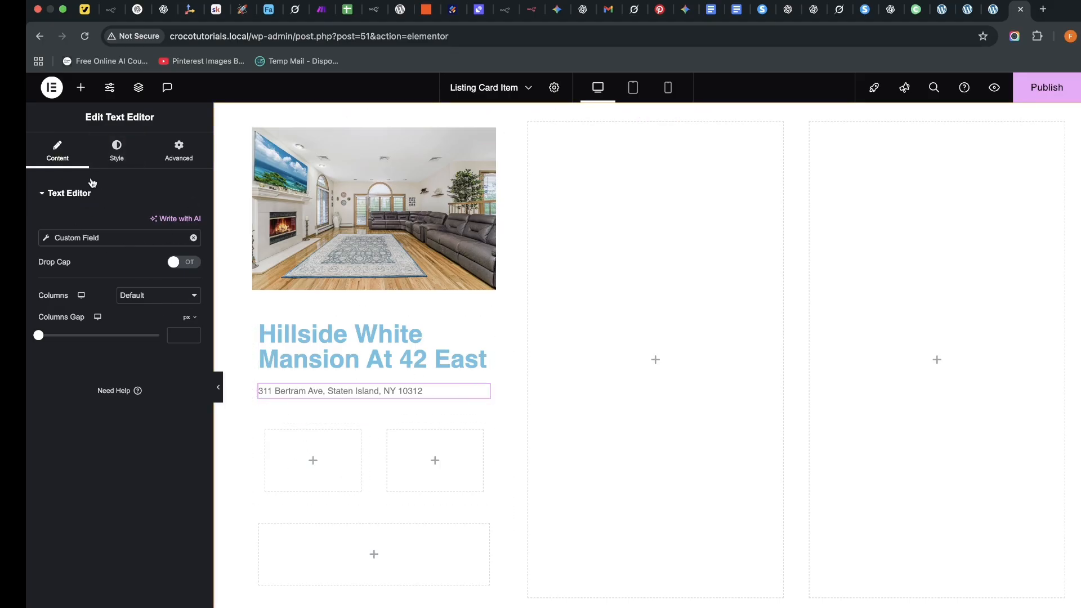
{"action": "left_click", "coordinate": [81, 91]}
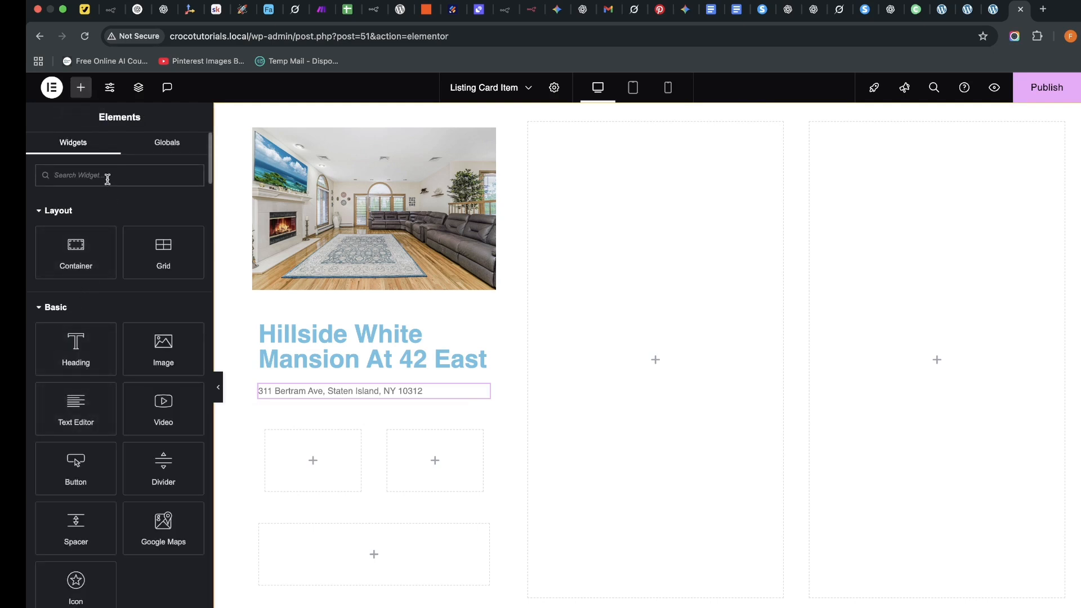
{"action": "type", "text": "icon"}
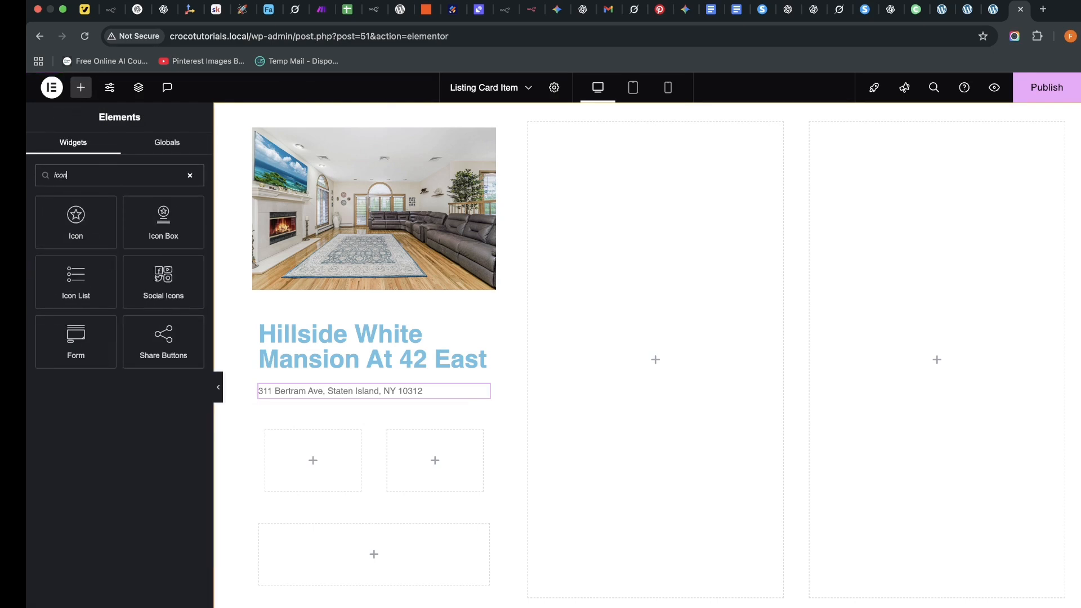
{"action": "left_click_drag", "start_coordinate": [108, 282], "coordinate": [313, 453]}
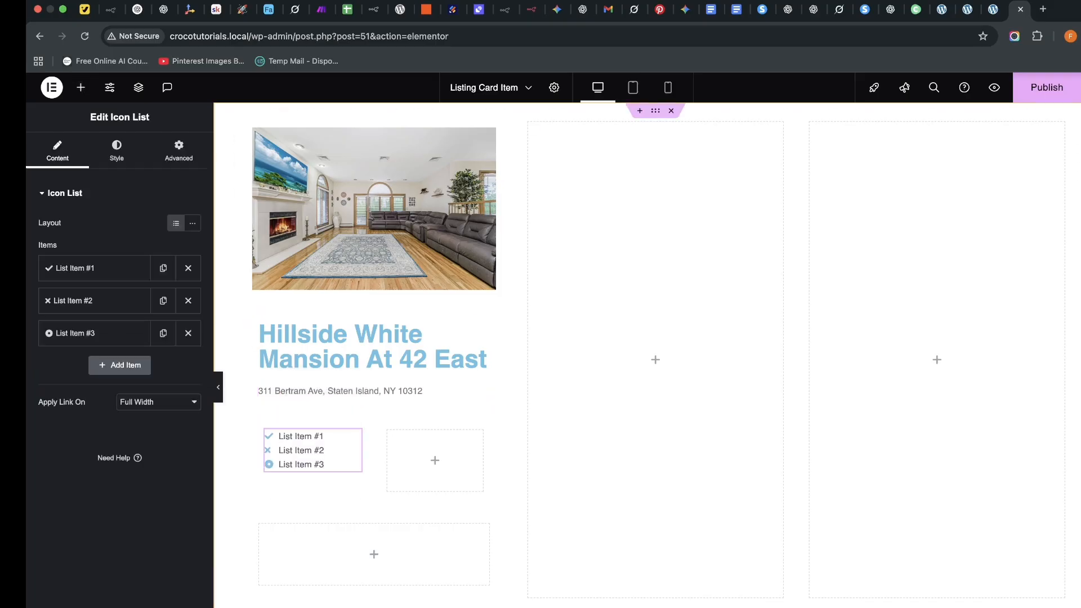
Compare with the icon details on the reference site's cards and remove the third item from the Icon List.
{"action": "left_click", "coordinate": [906, 9]}
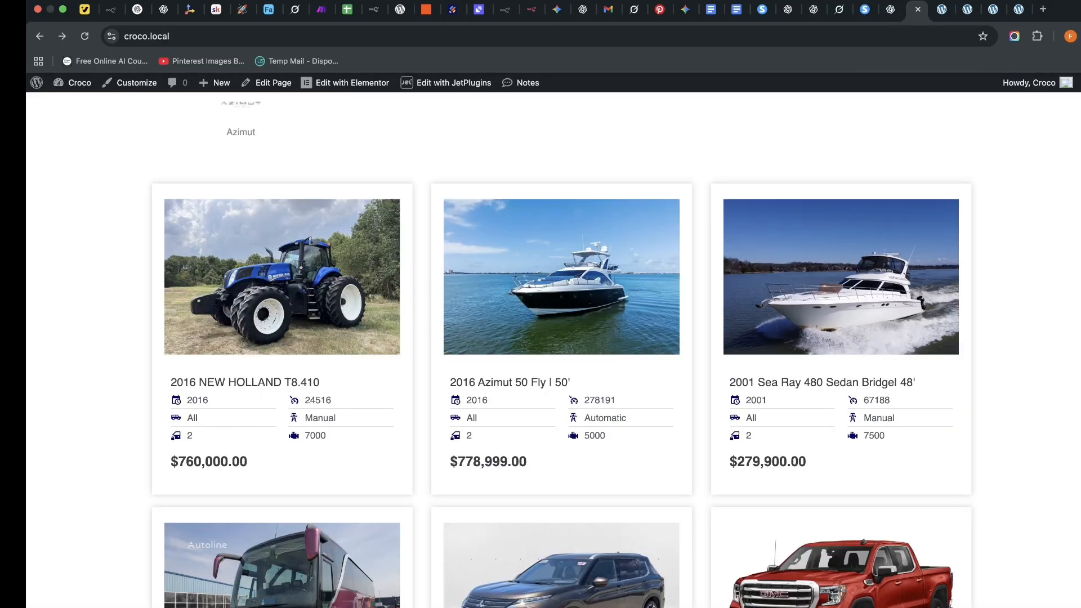
{"action": "left_click", "coordinate": [1018, 10]}
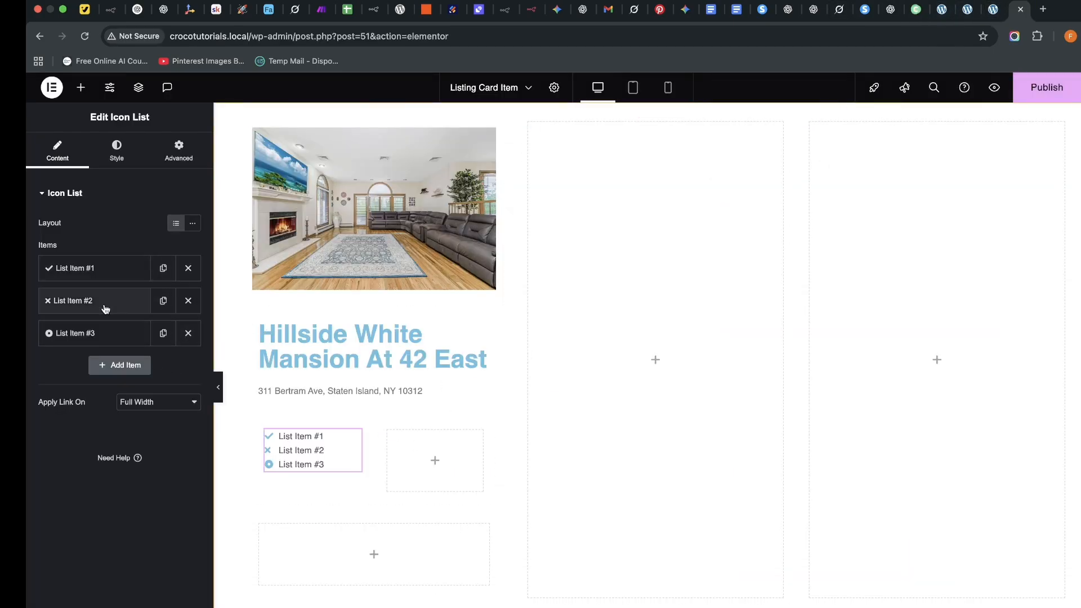
{"action": "left_click", "coordinate": [188, 333]}
Fill the first list item's text from the JetEngine Custom Field tag's Number of Rooms field.
{"action": "left_click", "coordinate": [102, 270]}
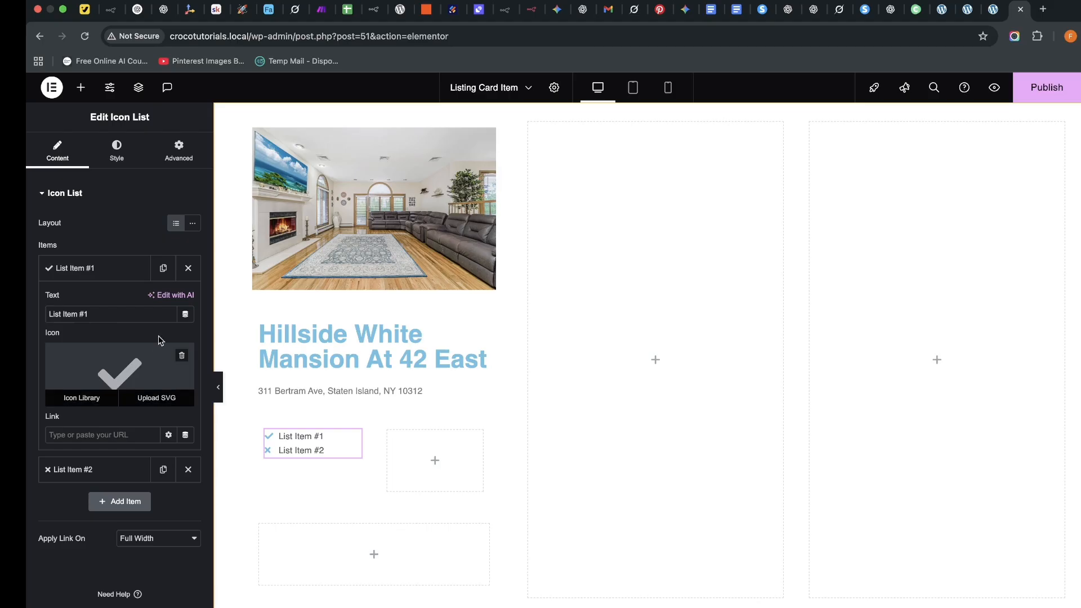
{"action": "left_click", "coordinate": [186, 315]}
{"action": "scroll", "coordinate": [121, 429], "scroll_direction": "down", "scroll_amount": 10}
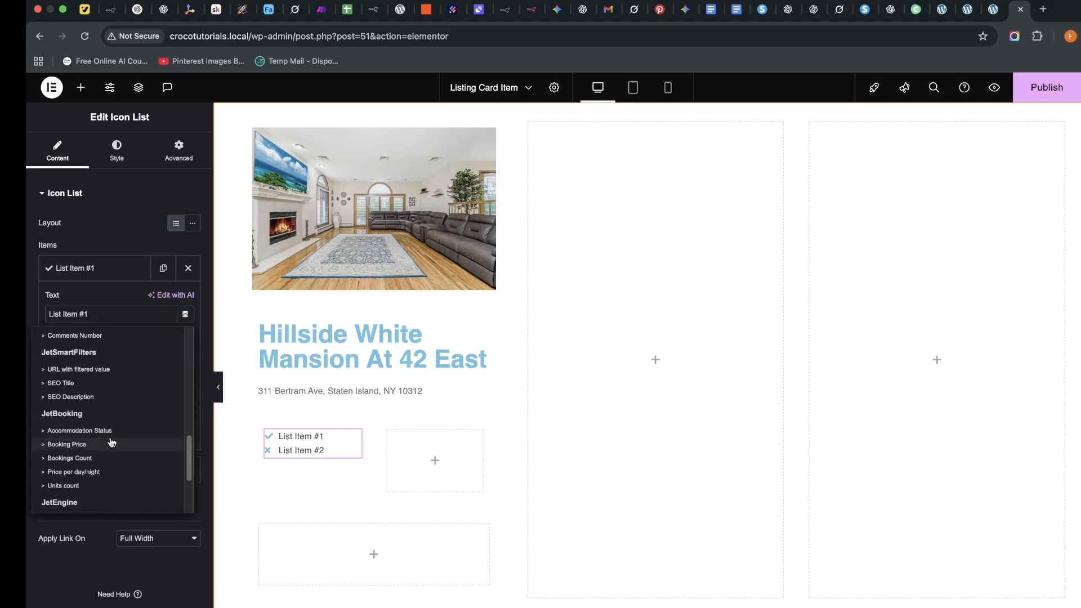
{"action": "key", "text": "F2"}
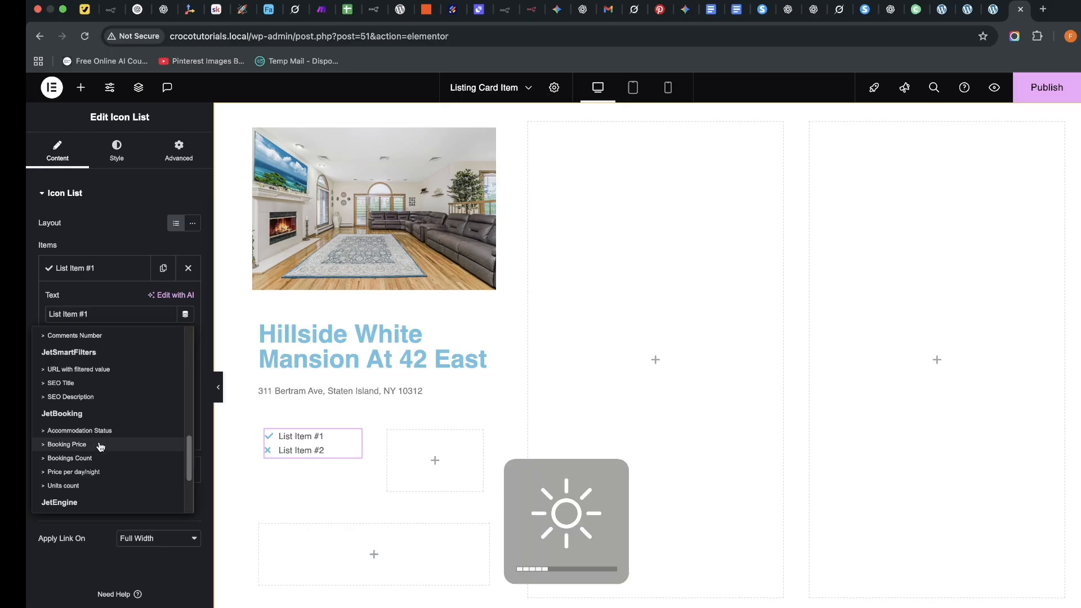
{"action": "scroll", "coordinate": [100, 445], "scroll_direction": "down", "scroll_amount": 5}
{"action": "left_click", "coordinate": [75, 405]}
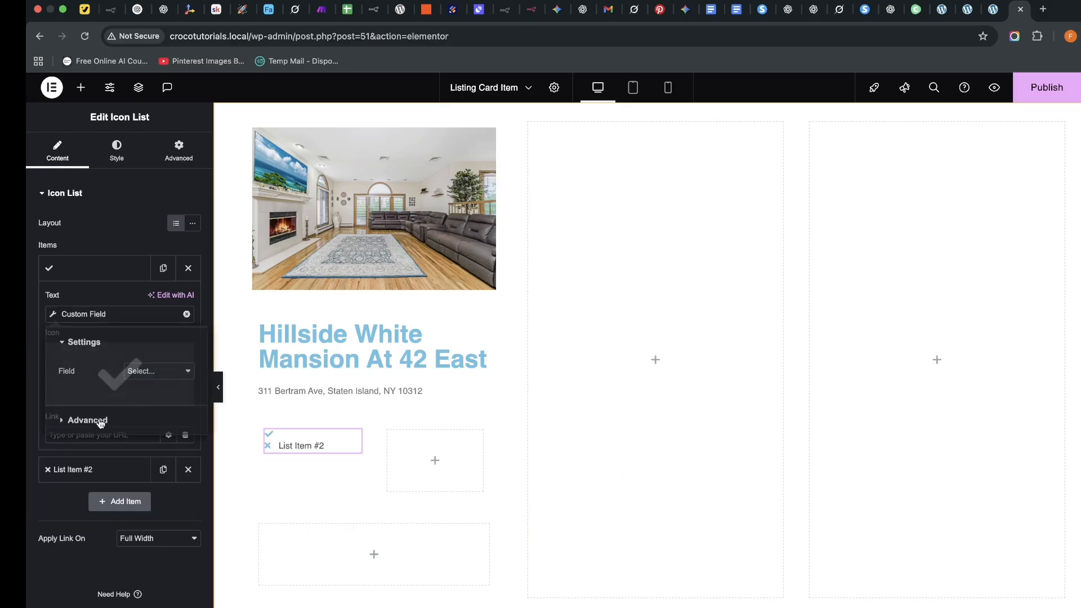
{"action": "left_click", "coordinate": [161, 372]}
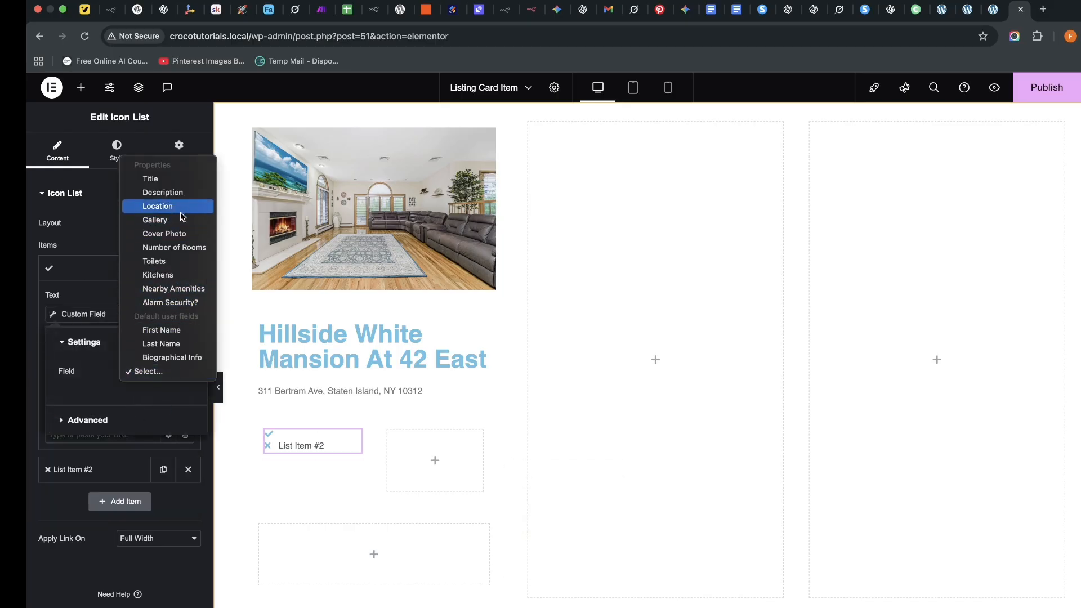
{"action": "left_click", "coordinate": [183, 253]}
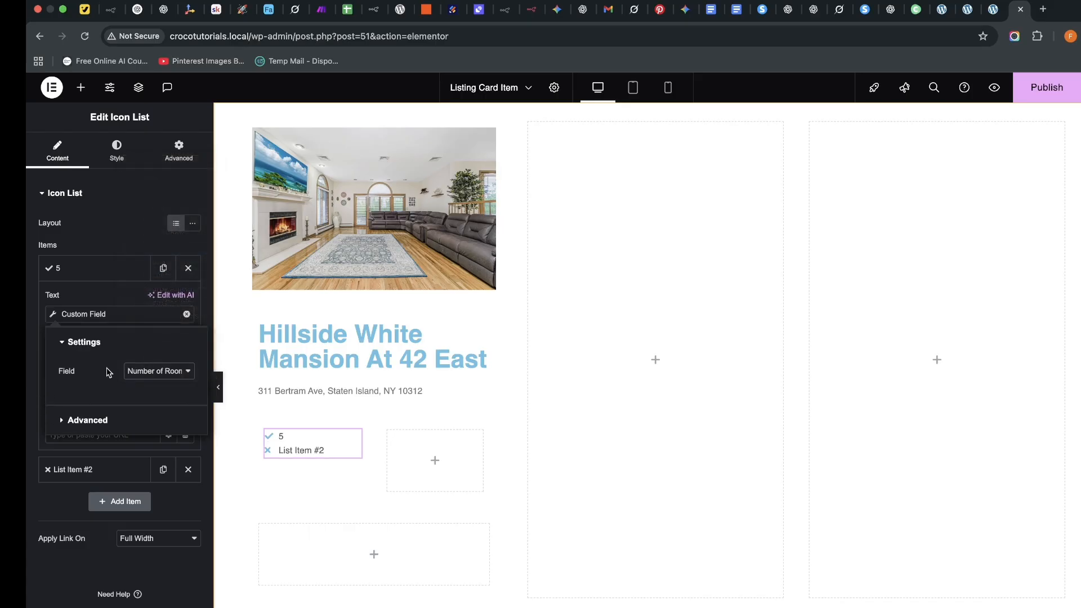
{"action": "left_click", "coordinate": [26, 329]}
Replace the first list item's check icon with the outlined Building icon from the icon library and collapse the item.
{"action": "left_click", "coordinate": [118, 375]}
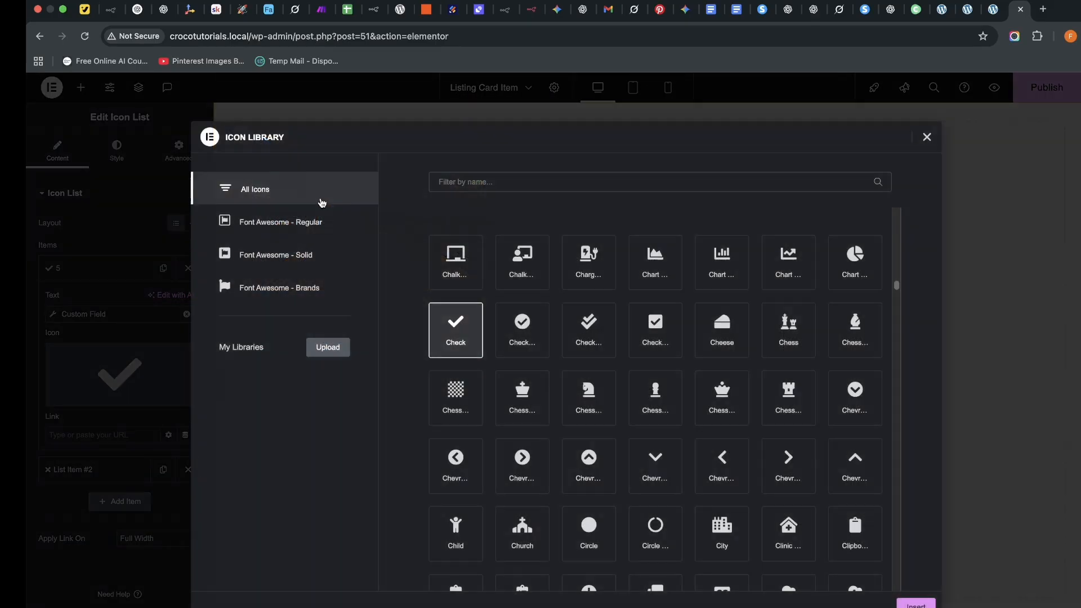
{"action": "left_click", "coordinate": [452, 180]}
{"action": "type", "text": "r"}
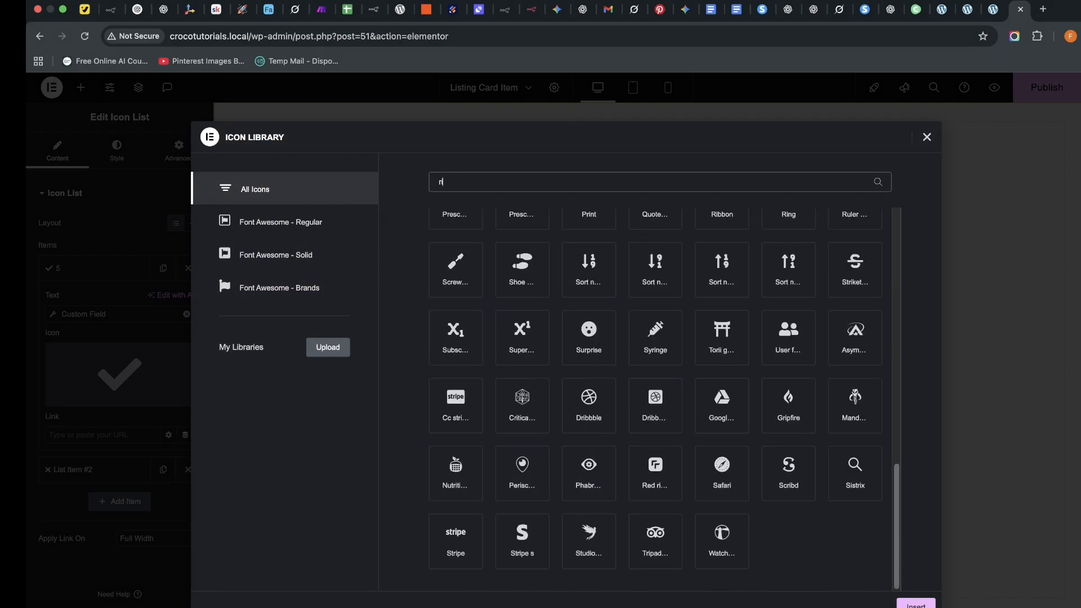
{"action": "type", "text": "oo"}
{"action": "key", "text": "BackSpace"}
{"action": "key", "text": "BackSpace"}
{"action": "key", "text": "BackSpace"}
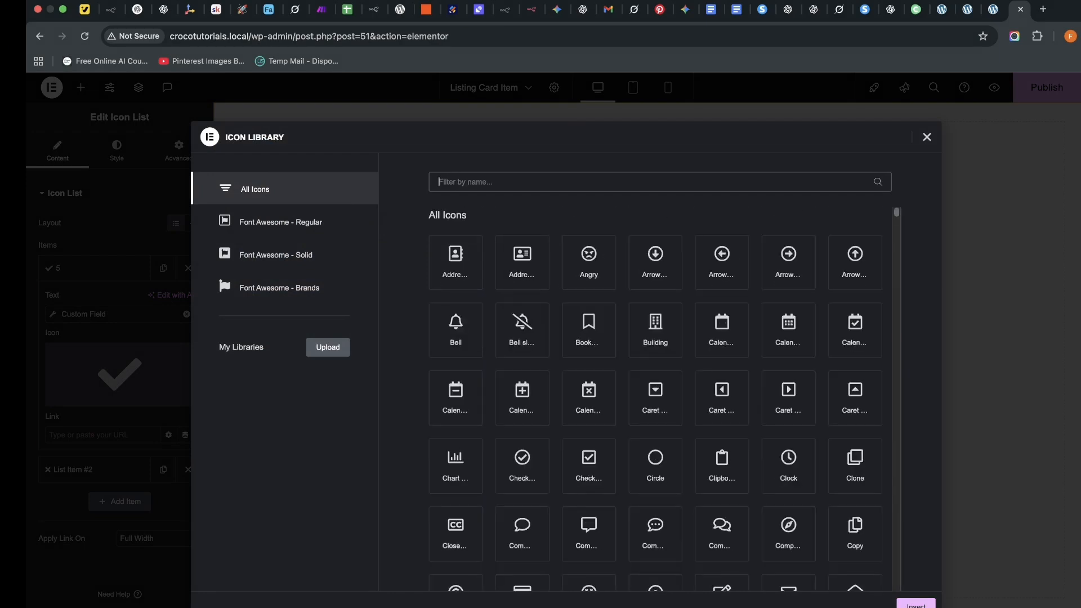
{"action": "type", "text": "buildin"}
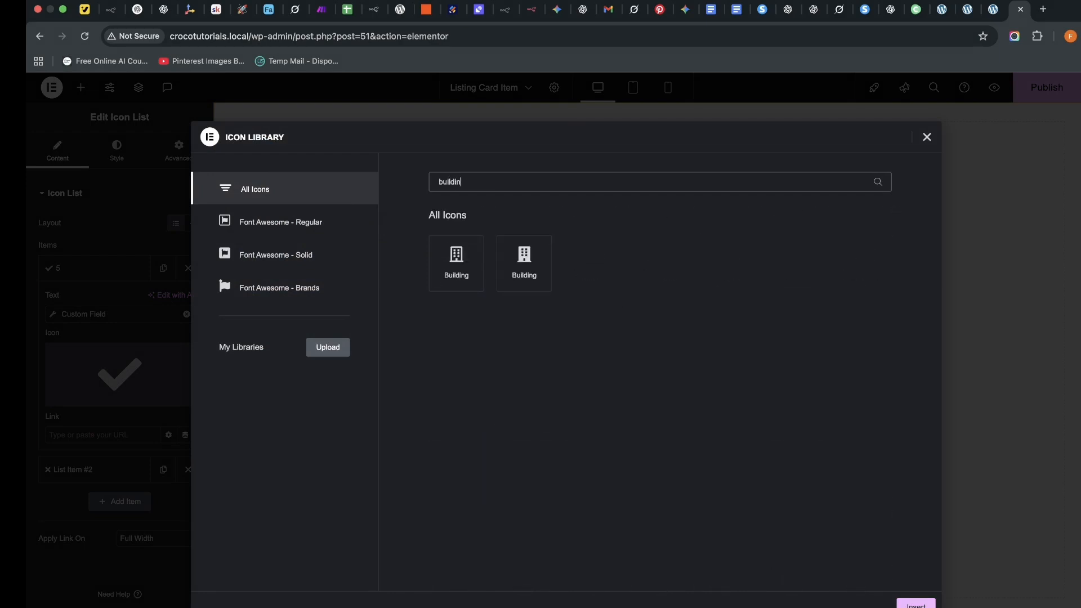
{"action": "left_click", "coordinate": [463, 254]}
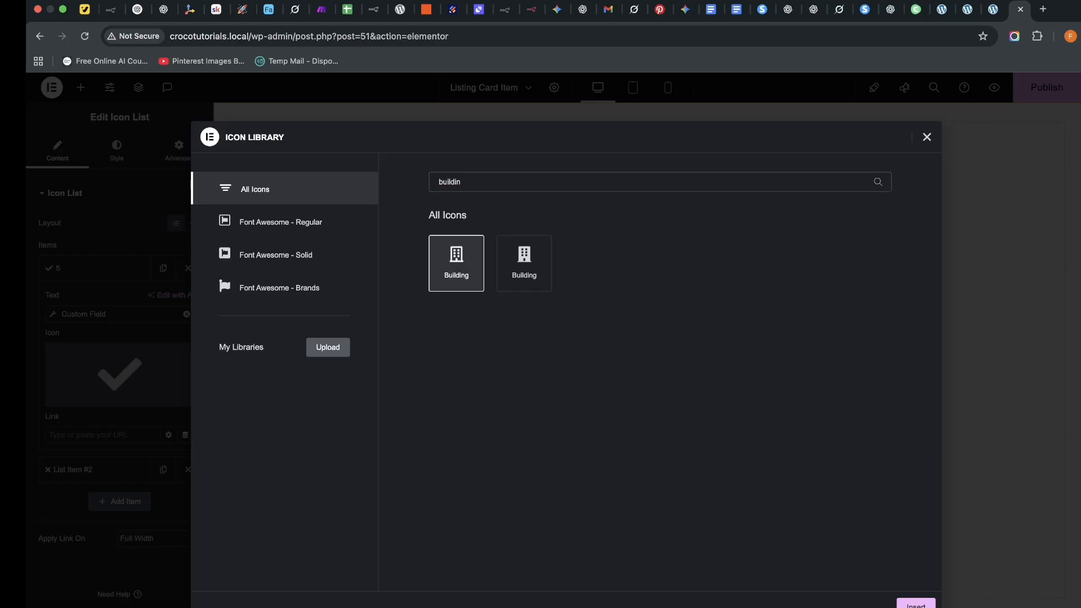
{"action": "left_click", "coordinate": [915, 603]}
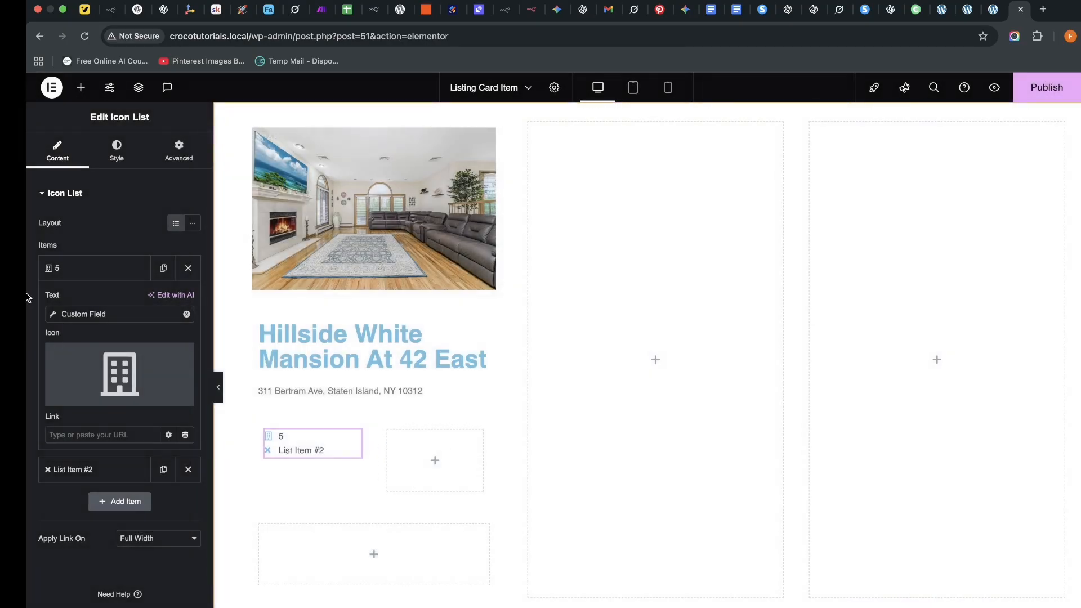
{"action": "left_click", "coordinate": [97, 314]}
{"action": "left_click", "coordinate": [72, 275]}
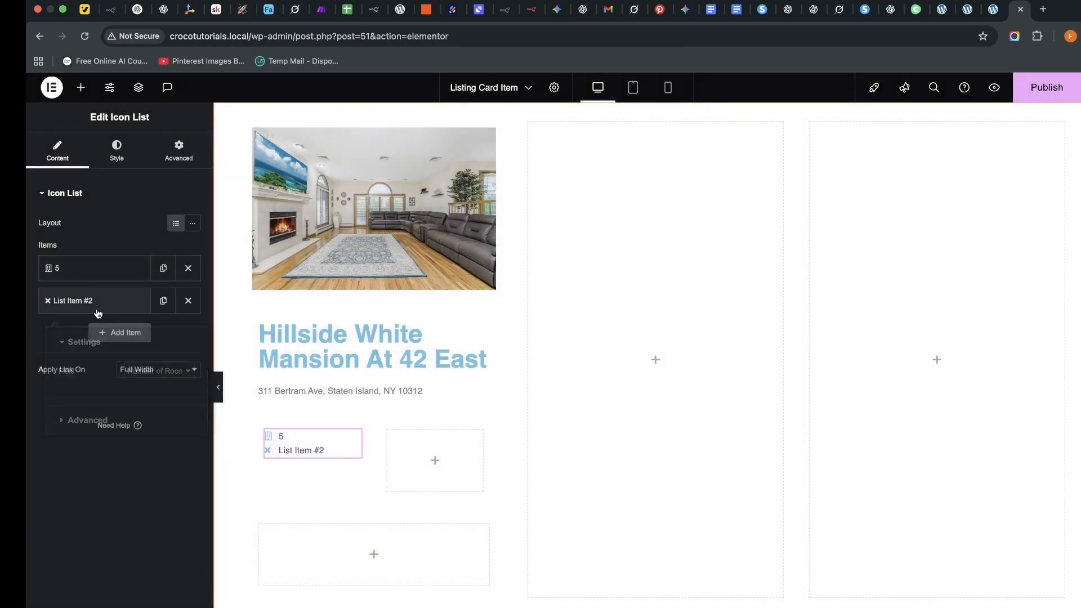
Fill the second list item's text from the JetEngine Custom Field tag's Toilets field.
{"action": "left_click", "coordinate": [101, 306]}
{"action": "left_click", "coordinate": [185, 346]}
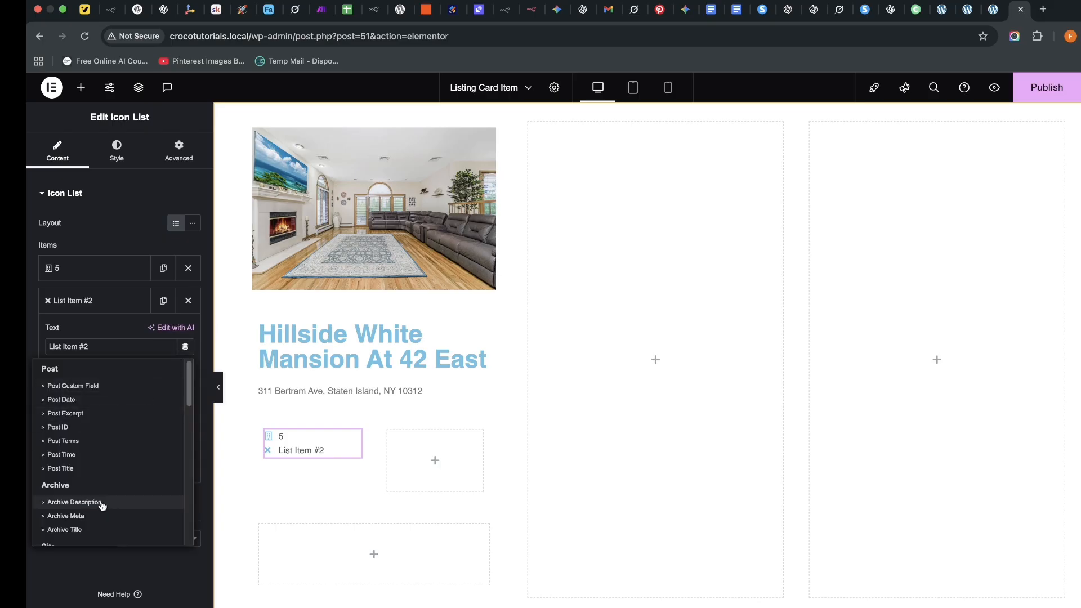
{"action": "scroll", "coordinate": [90, 504], "scroll_direction": "down", "scroll_amount": 5}
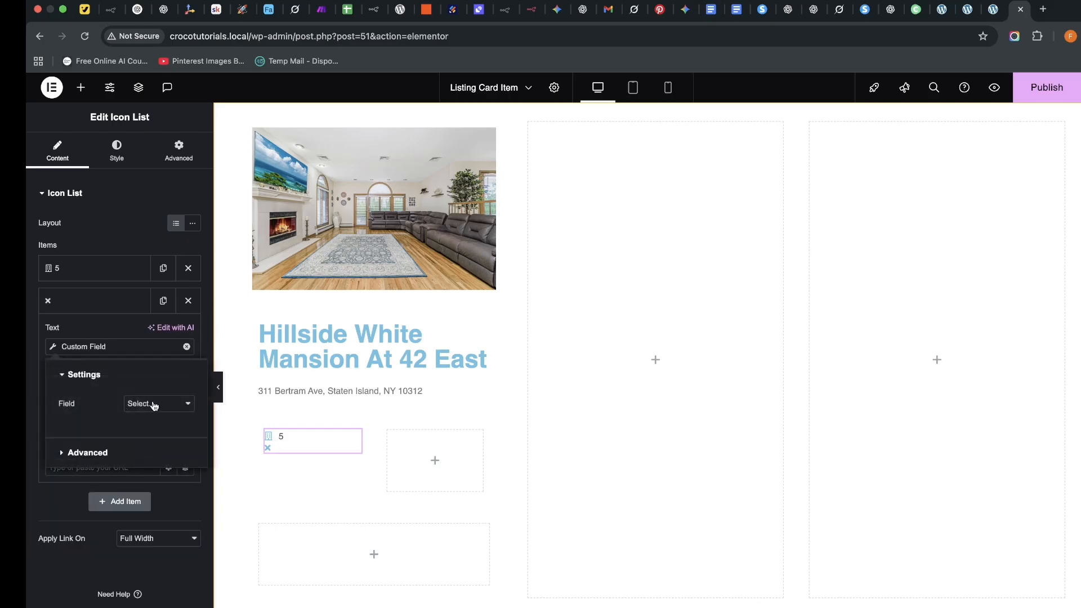
{"action": "left_click", "coordinate": [153, 403]}
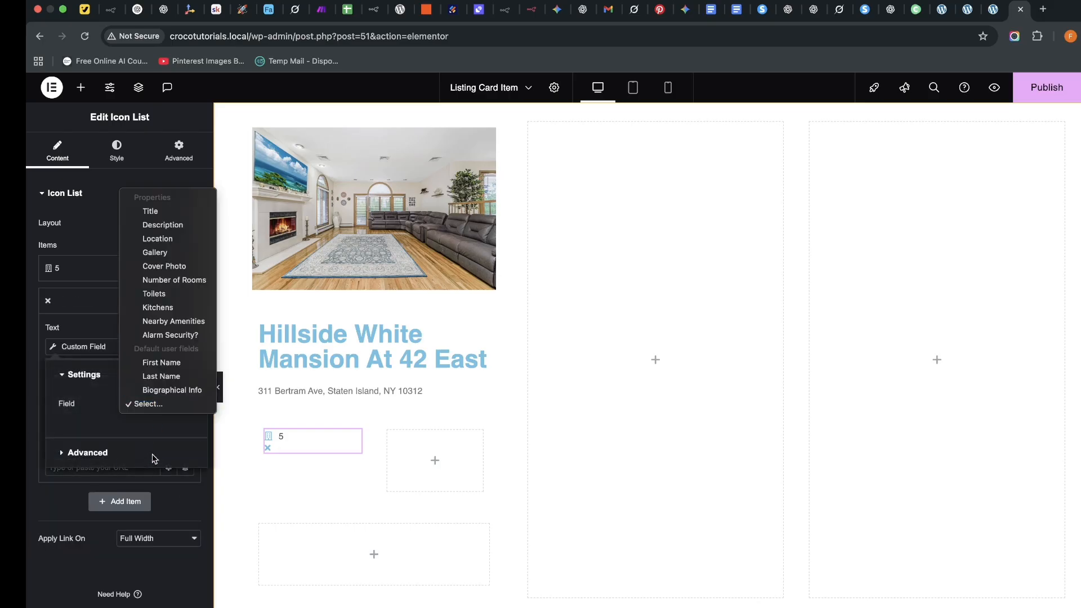
{"action": "left_click", "coordinate": [179, 294]}
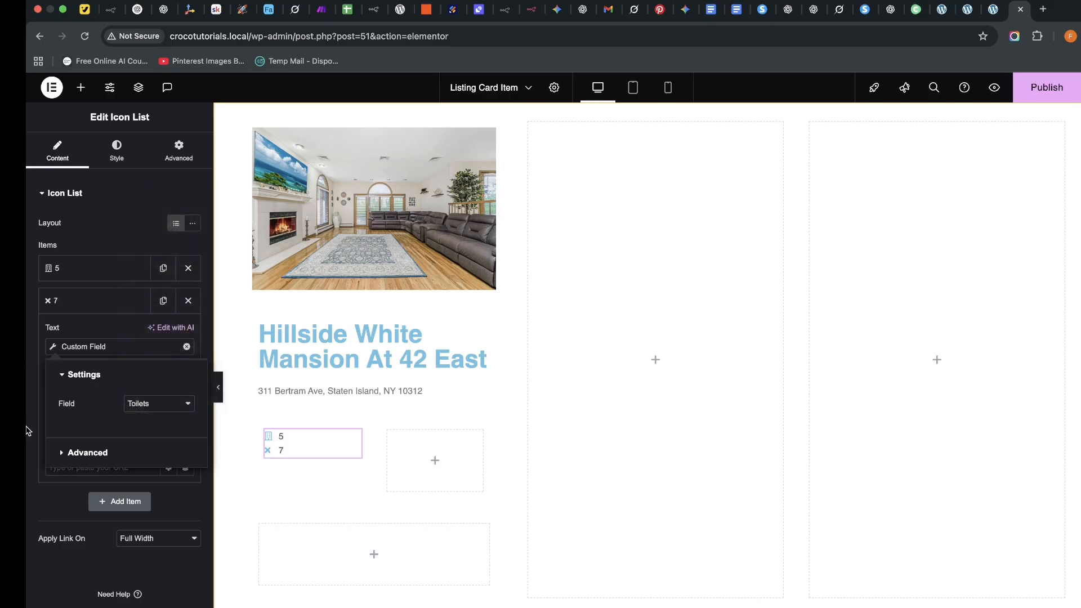
Replace the second list item's icon with the Toilet icon from the icon library.
{"action": "left_click", "coordinate": [27, 431]}
{"action": "left_click", "coordinate": [119, 406]}
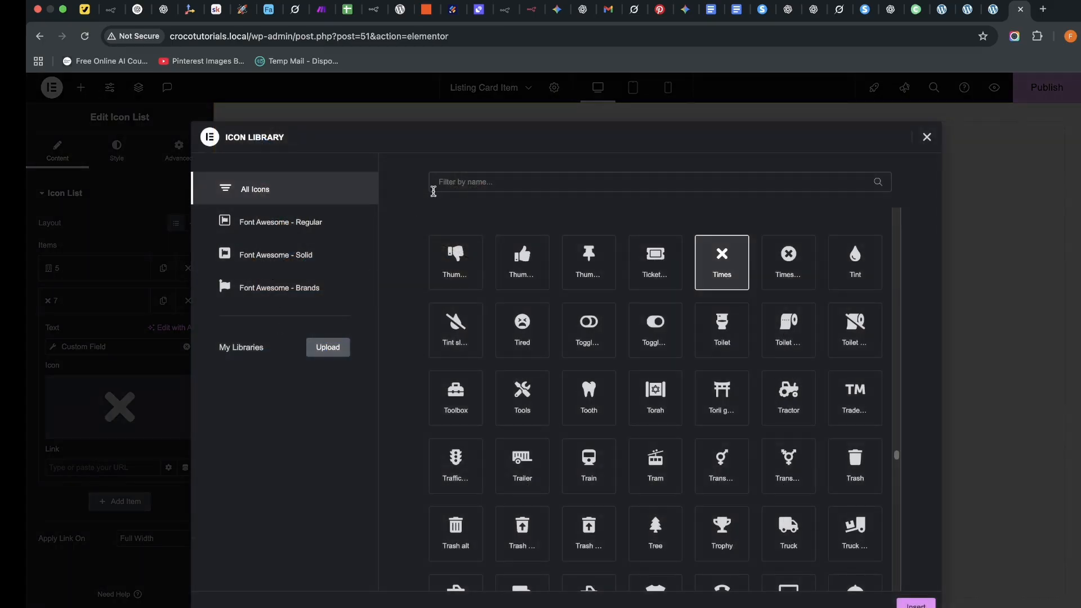
{"action": "left_click", "coordinate": [445, 187]}
{"action": "type", "text": "toil"}
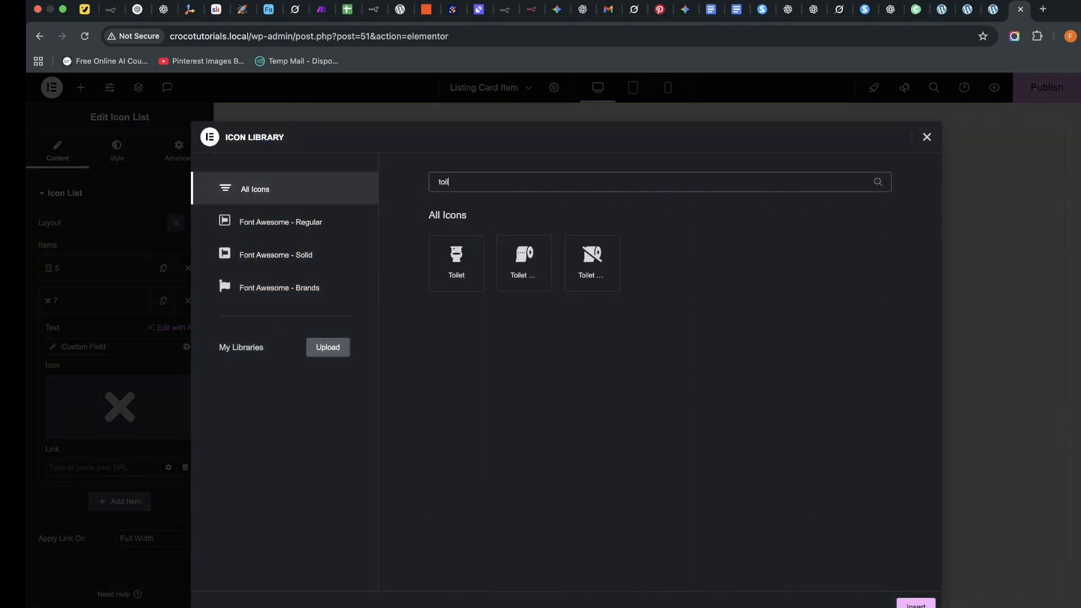
{"action": "left_click", "coordinate": [475, 269]}
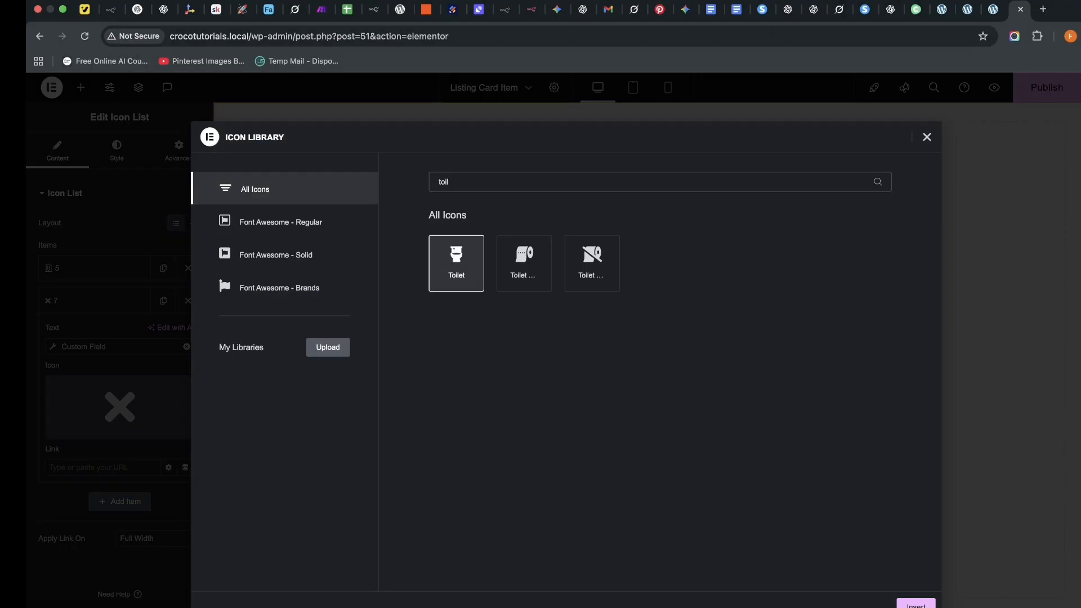
{"action": "left_click", "coordinate": [916, 603]}
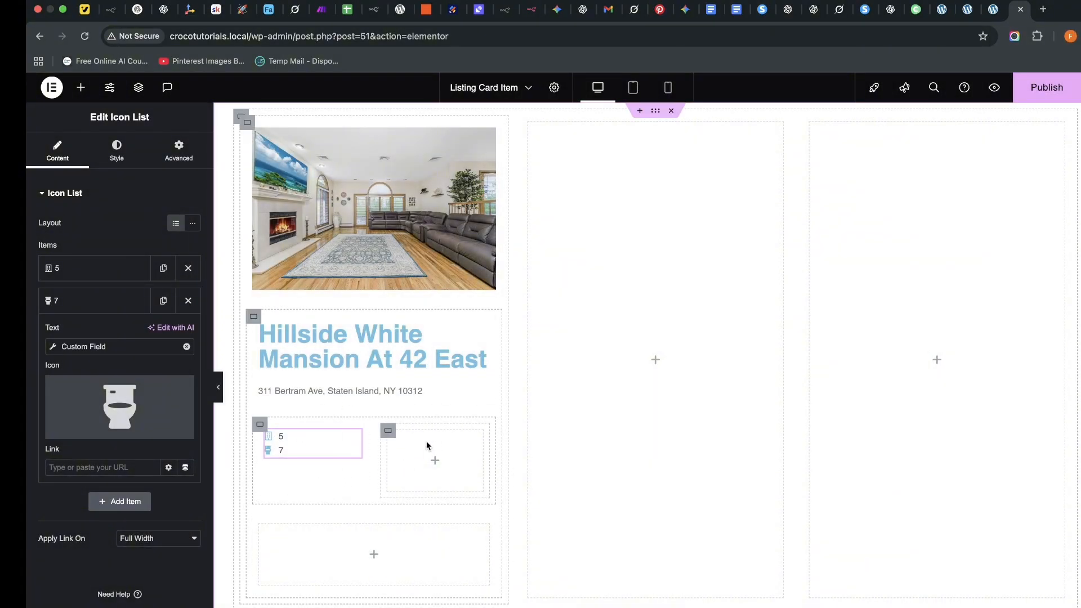
Duplicate the Icon List and move the copy into the empty container beside it.
{"action": "right_click", "coordinate": [356, 438]}
{"action": "left_click", "coordinate": [410, 418]}
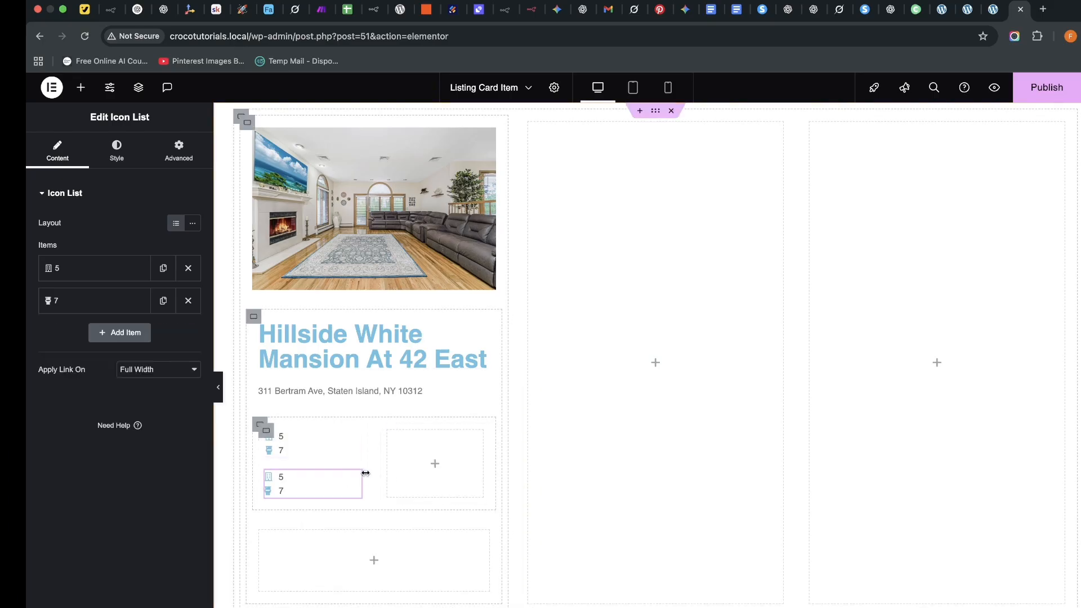
{"action": "left_click_drag", "start_coordinate": [355, 476], "coordinate": [431, 459]}
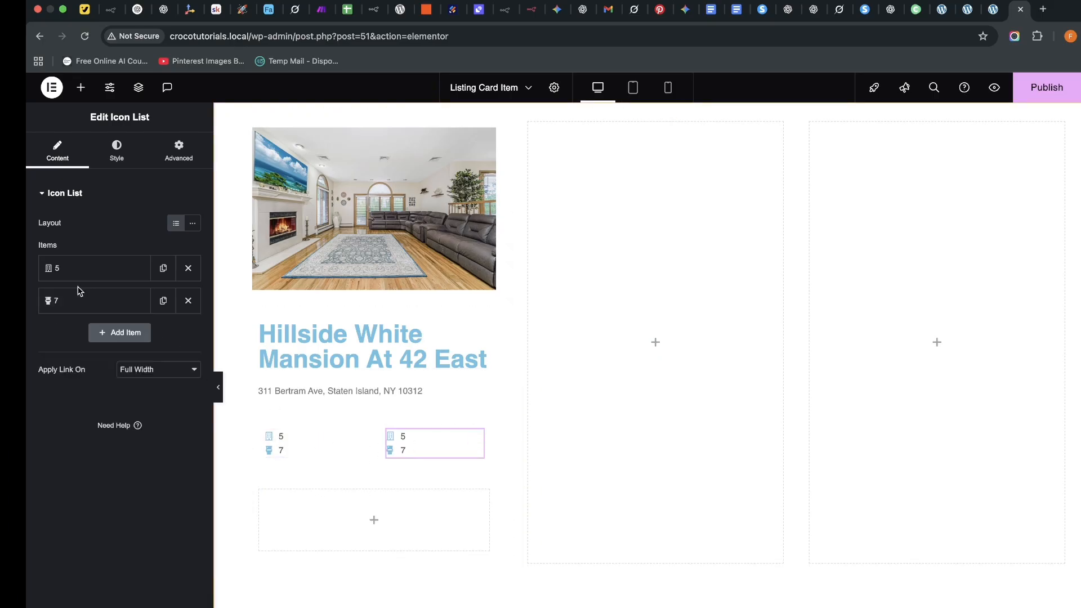
Add the before text "Rooms" to the Number of Rooms tag in the duplicated Icon List's first item.
{"action": "left_click", "coordinate": [113, 272]}
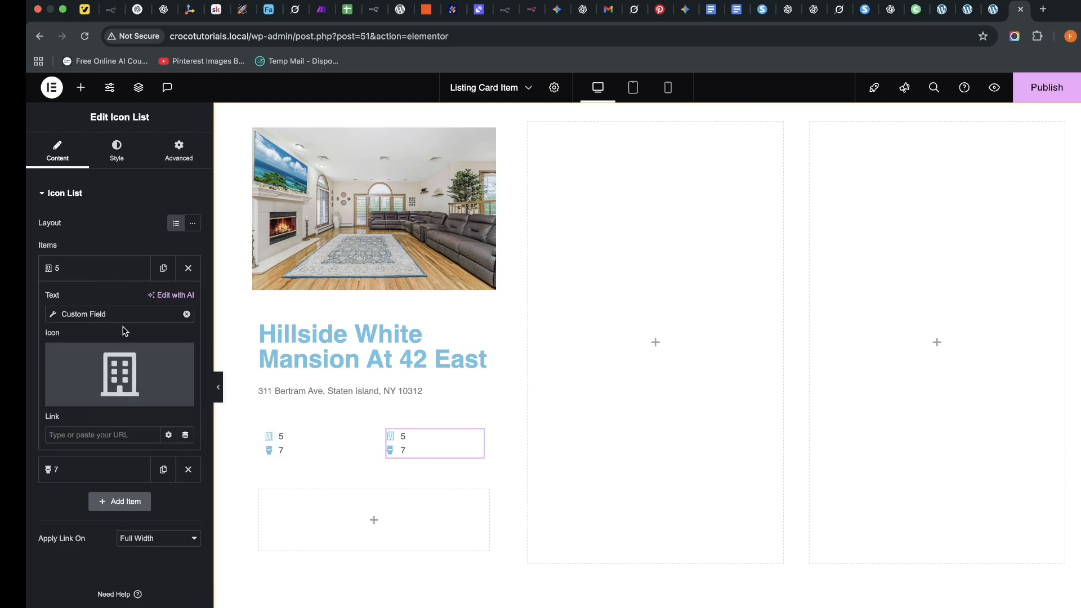
{"action": "mouse_move", "coordinate": [142, 385]}
{"action": "mouse_move", "coordinate": [319, 441]}
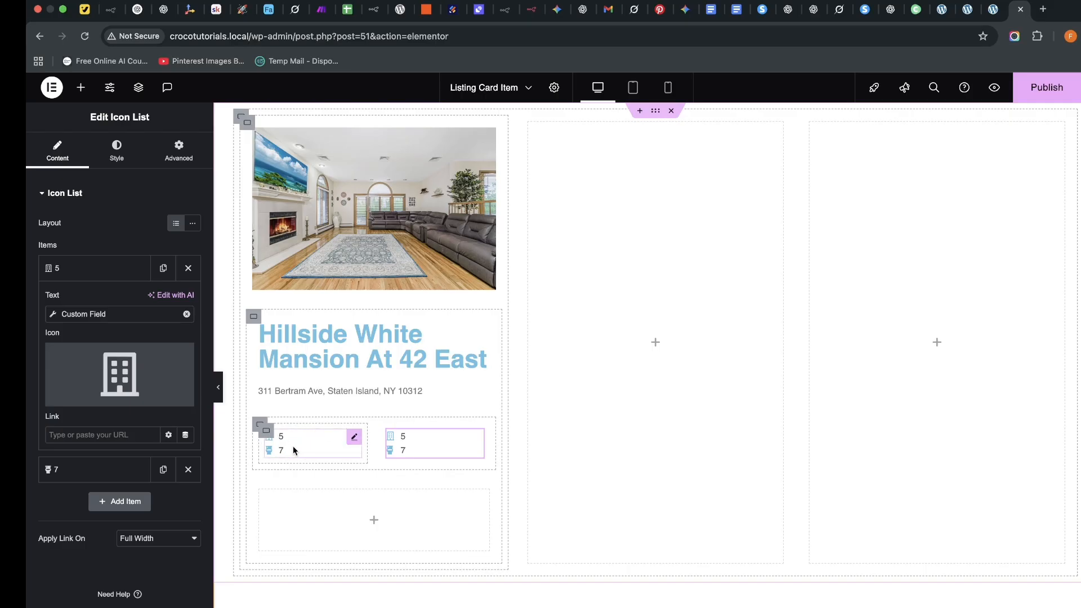
{"action": "left_click", "coordinate": [54, 316]}
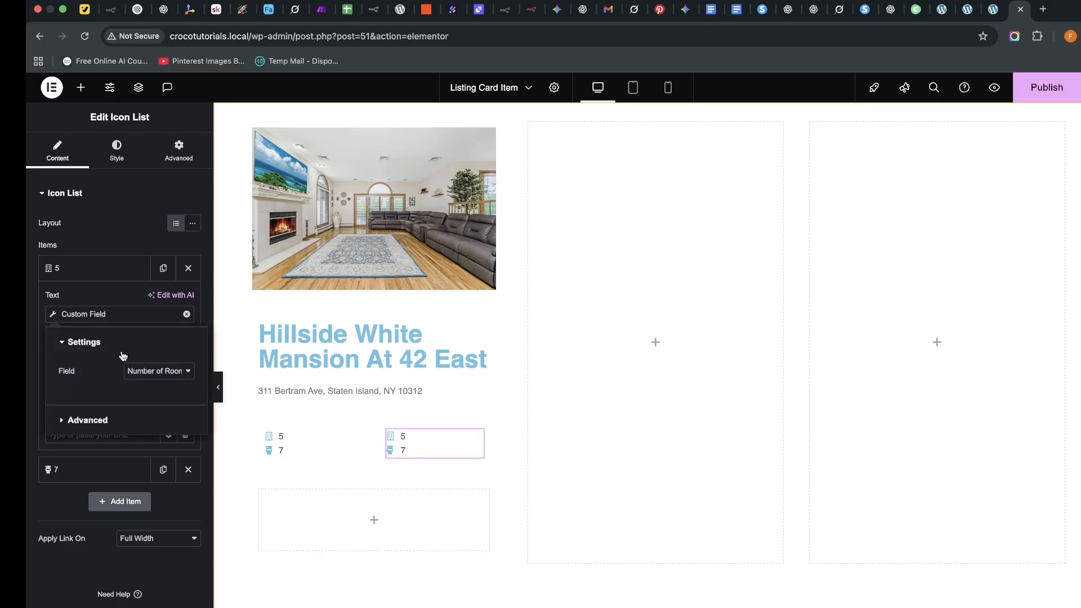
{"action": "left_click", "coordinate": [64, 421]}
{"action": "left_click", "coordinate": [139, 403]}
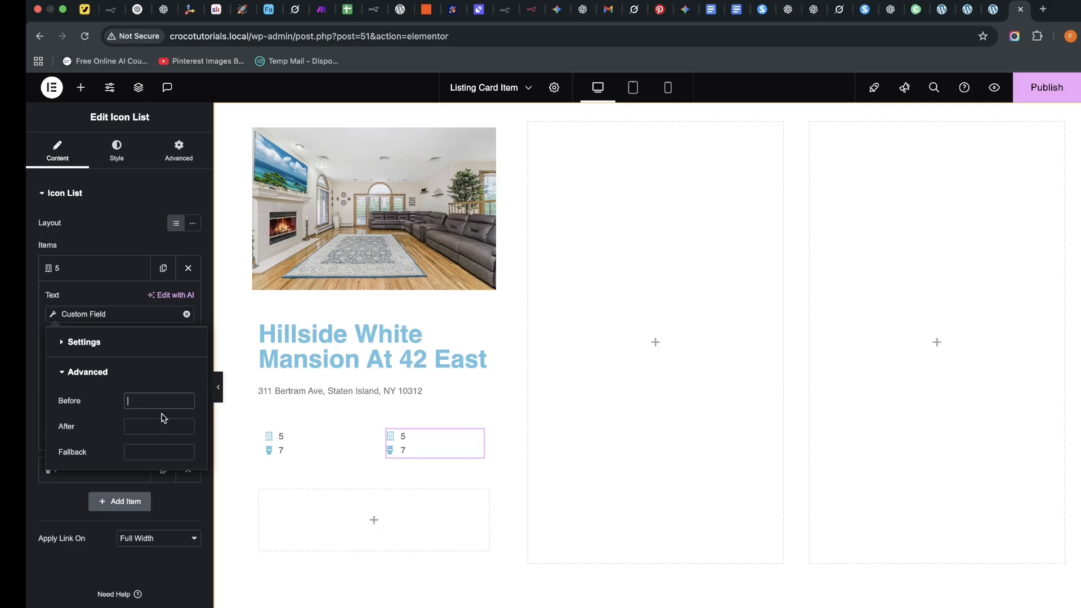
{"action": "type", "text": "Room"}
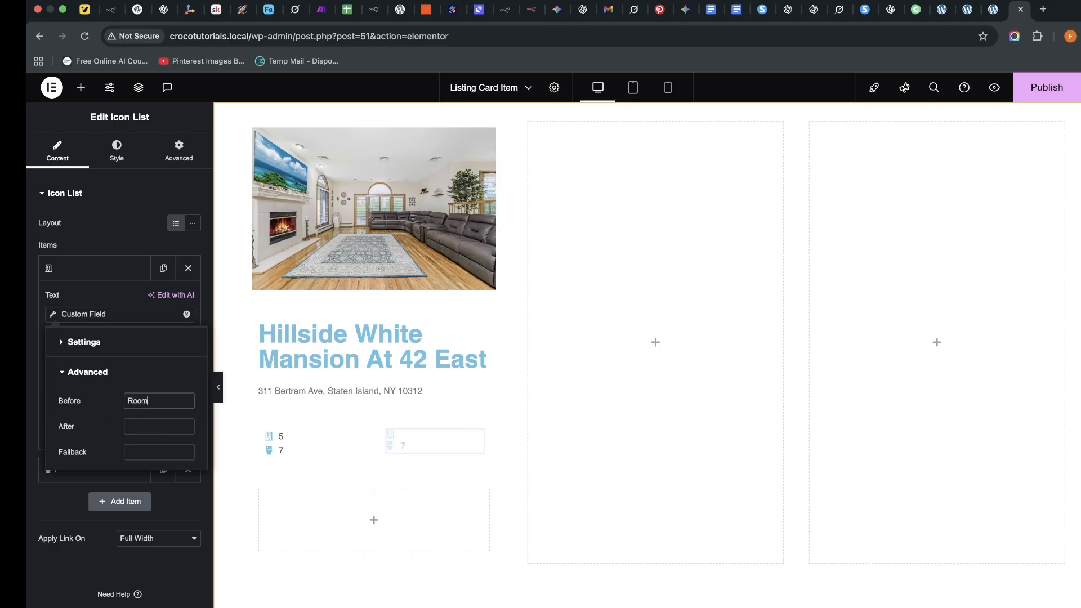
{"action": "type", "text": "s"}
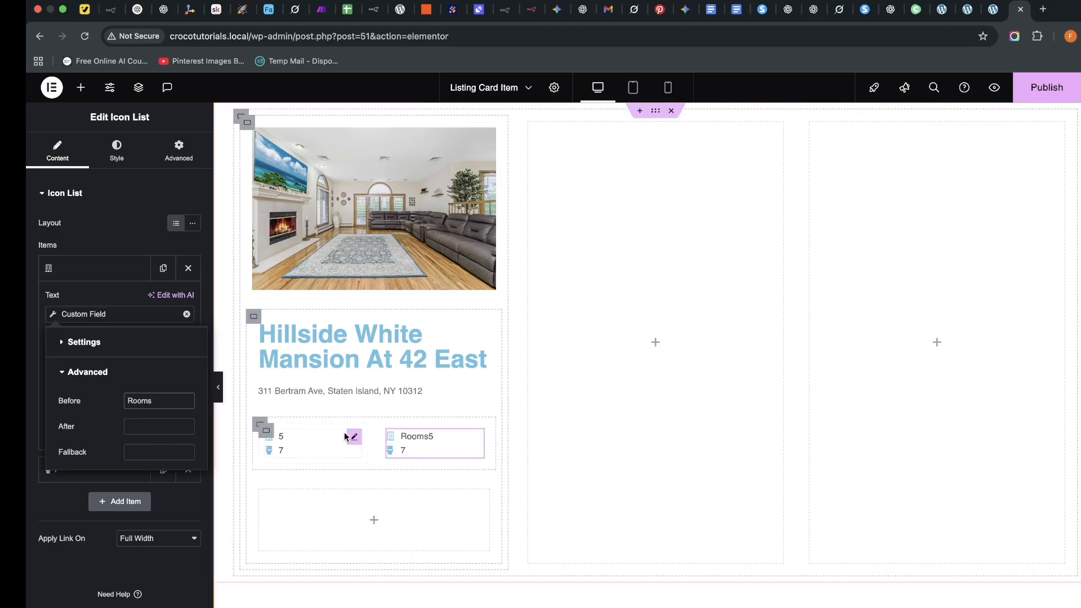
Add the before text "Rooms: " to the first item's Number of Rooms tag in the original Icon List.
{"action": "left_click", "coordinate": [351, 435]}
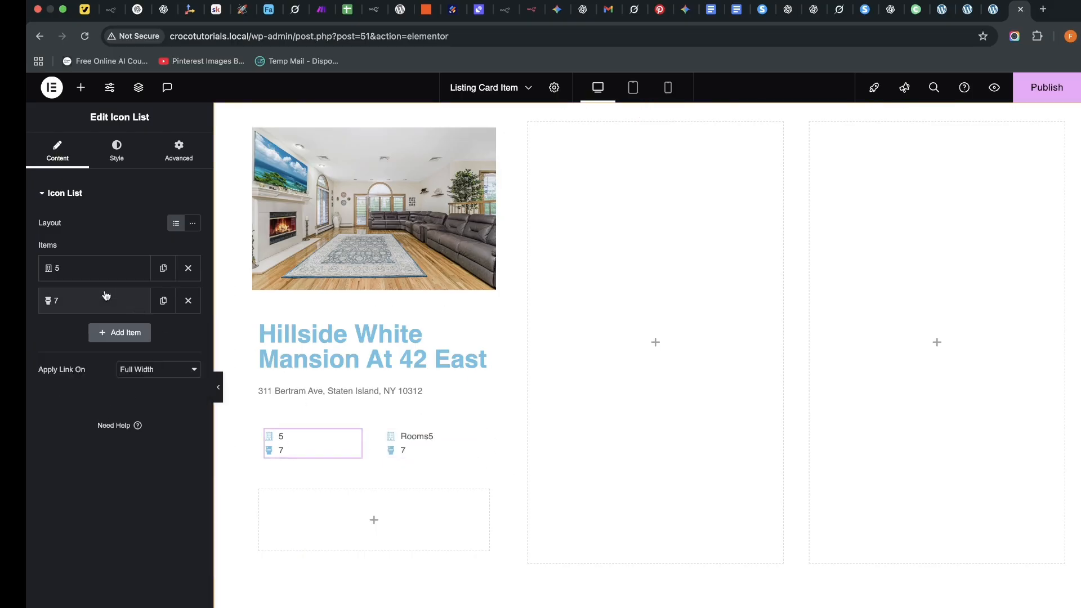
{"action": "left_click", "coordinate": [53, 269]}
{"action": "left_click", "coordinate": [51, 316]}
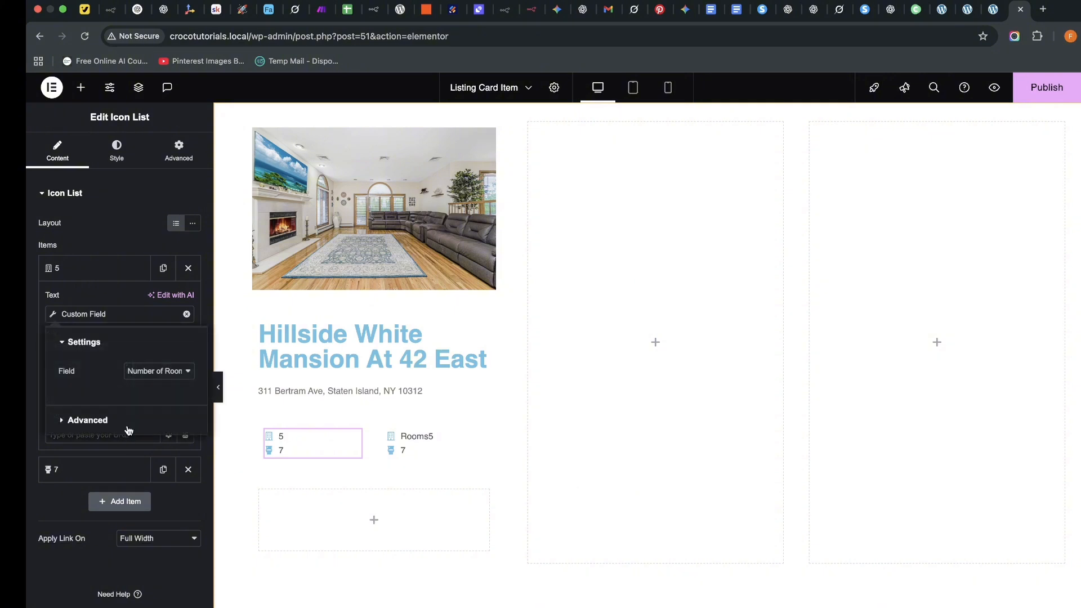
{"action": "left_click", "coordinate": [89, 420]}
{"action": "left_click", "coordinate": [160, 402]}
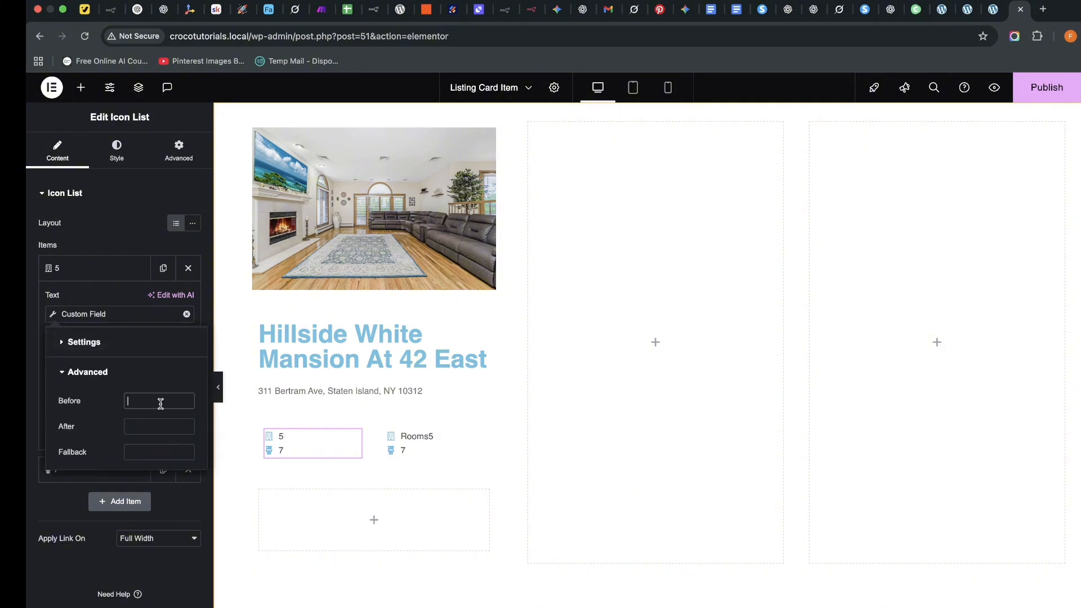
{"action": "type", "text": "Rooms:"}
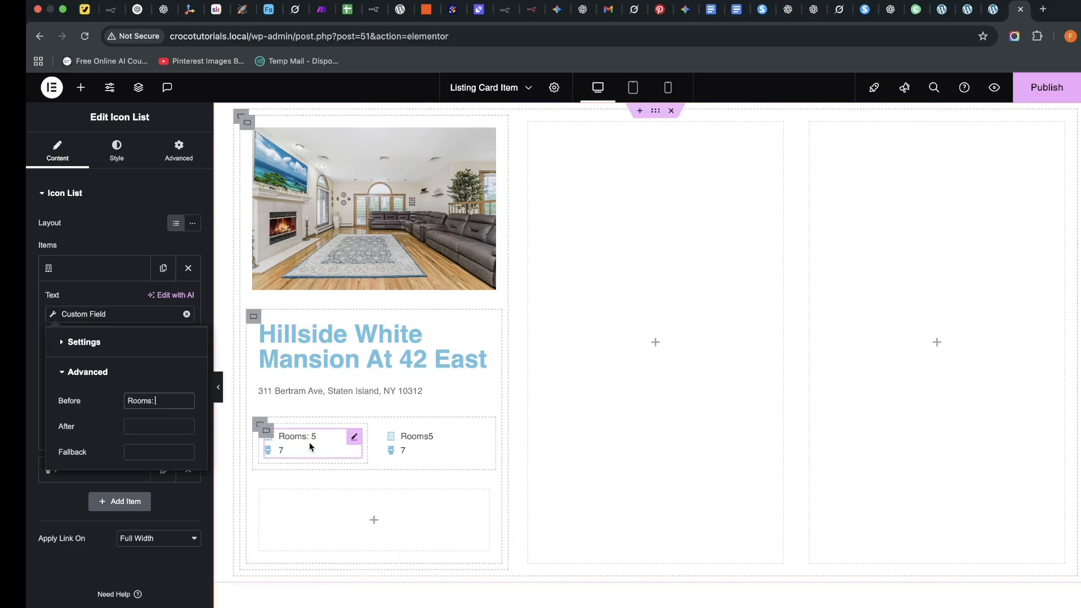
{"action": "left_click", "coordinate": [61, 294]}
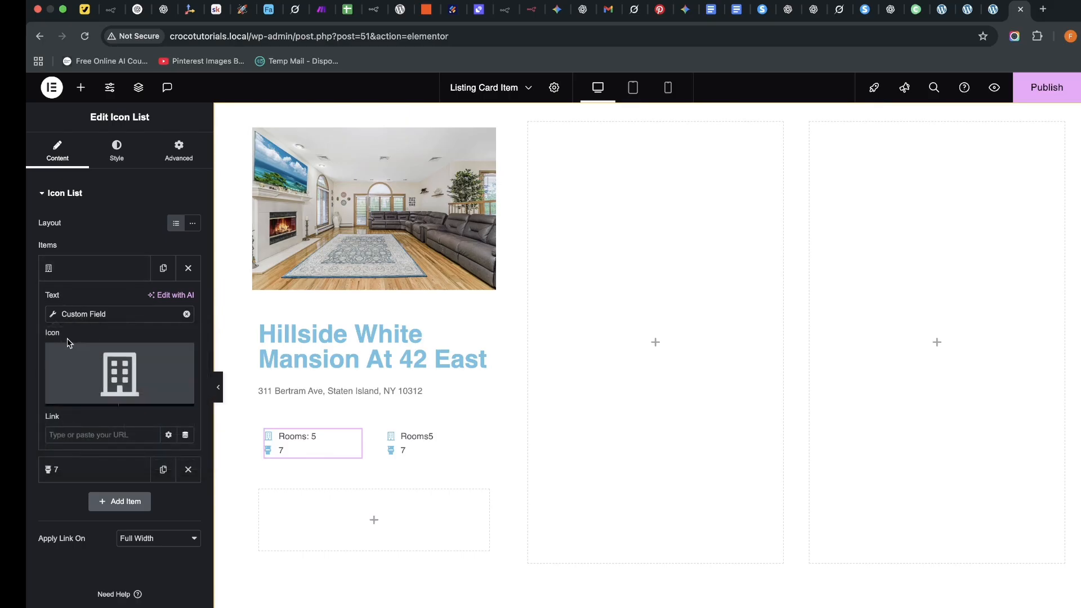
{"action": "left_click", "coordinate": [90, 270]}
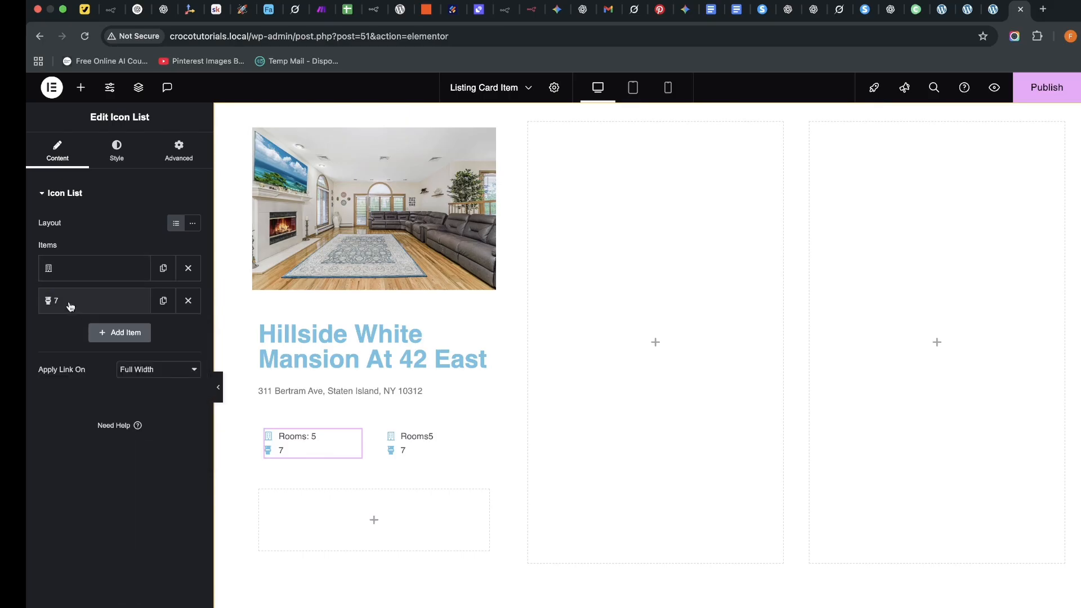
Add the before text "Toilets: " to the second item's Toilets tag in the original Icon List.
{"action": "left_click", "coordinate": [84, 301]}
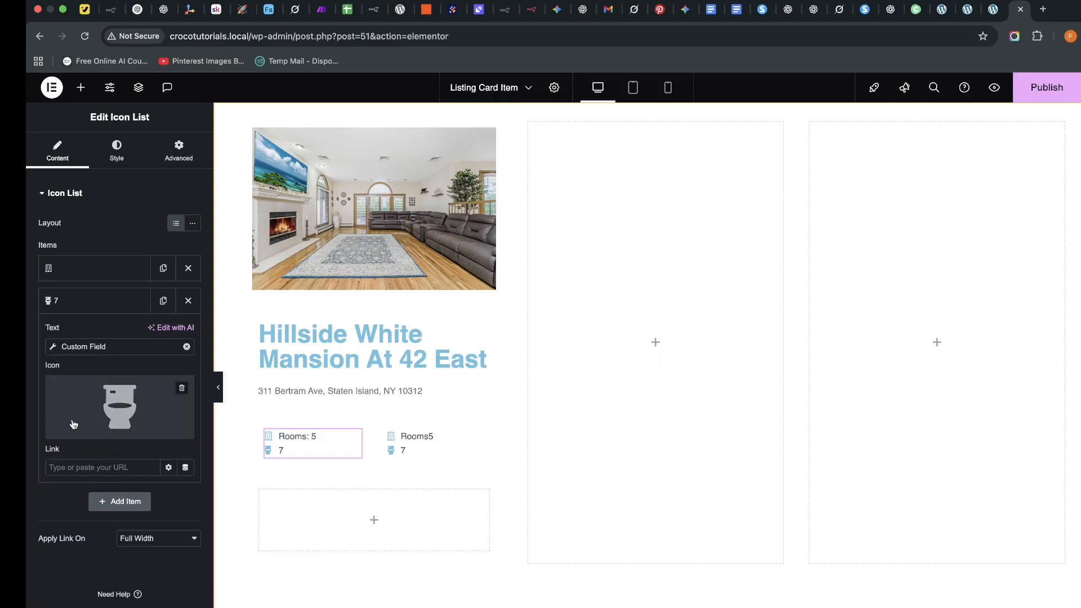
{"action": "left_click", "coordinate": [52, 347]}
{"action": "left_click", "coordinate": [153, 407]}
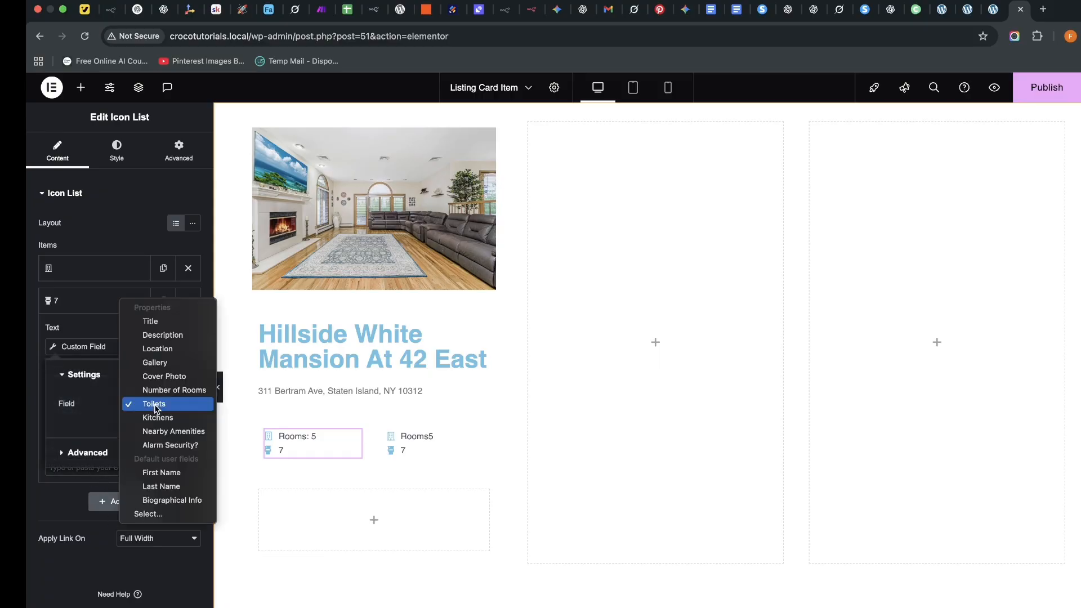
{"action": "left_click", "coordinate": [33, 420]}
{"action": "left_click", "coordinate": [69, 453]}
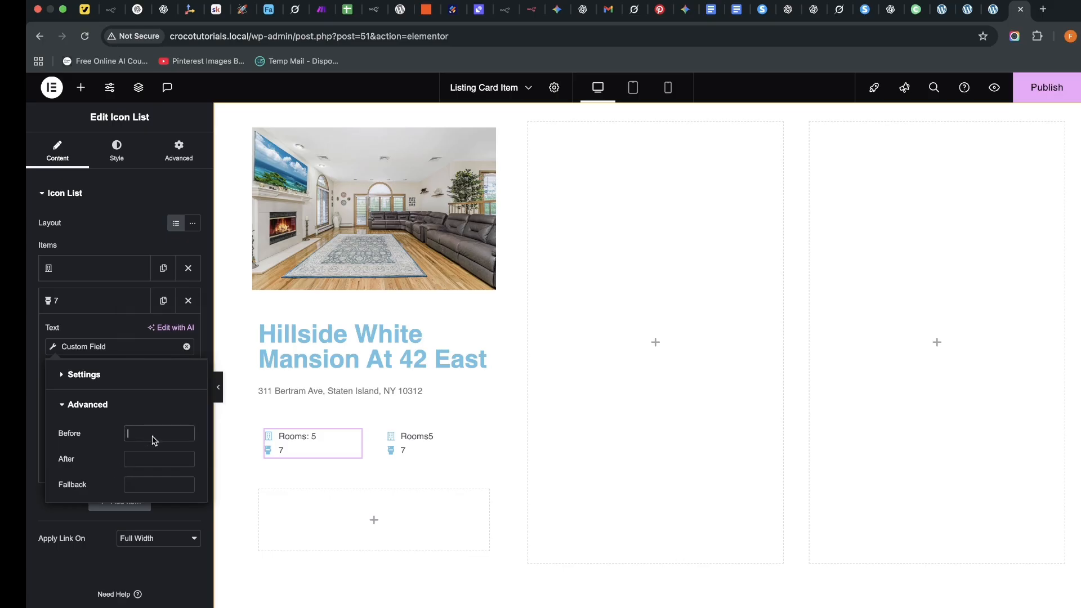
{"action": "type", "text": "Toilets"}
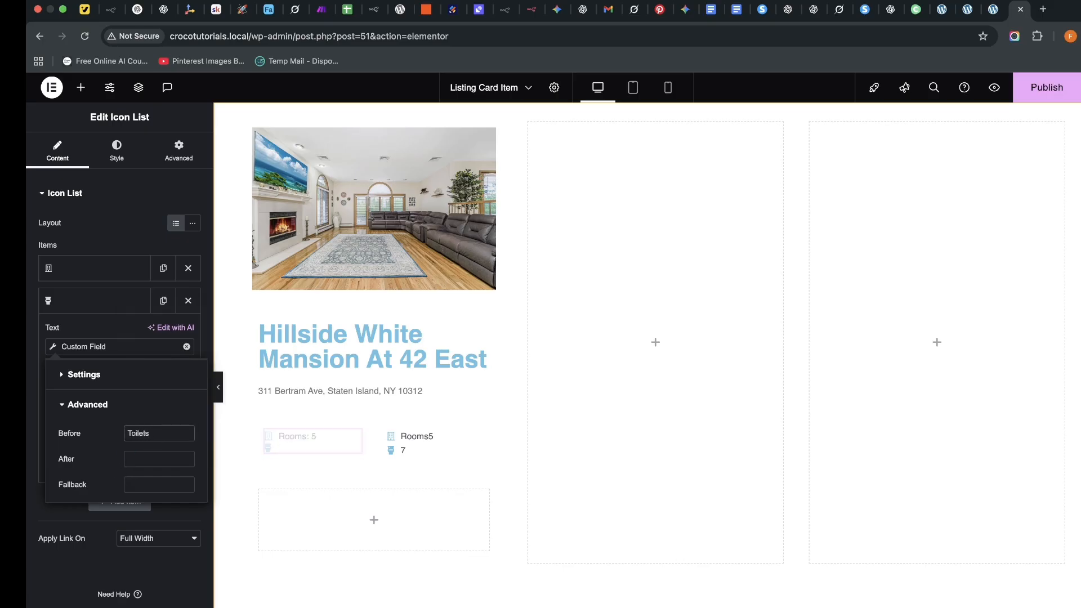
{"action": "type", "text": ":"}
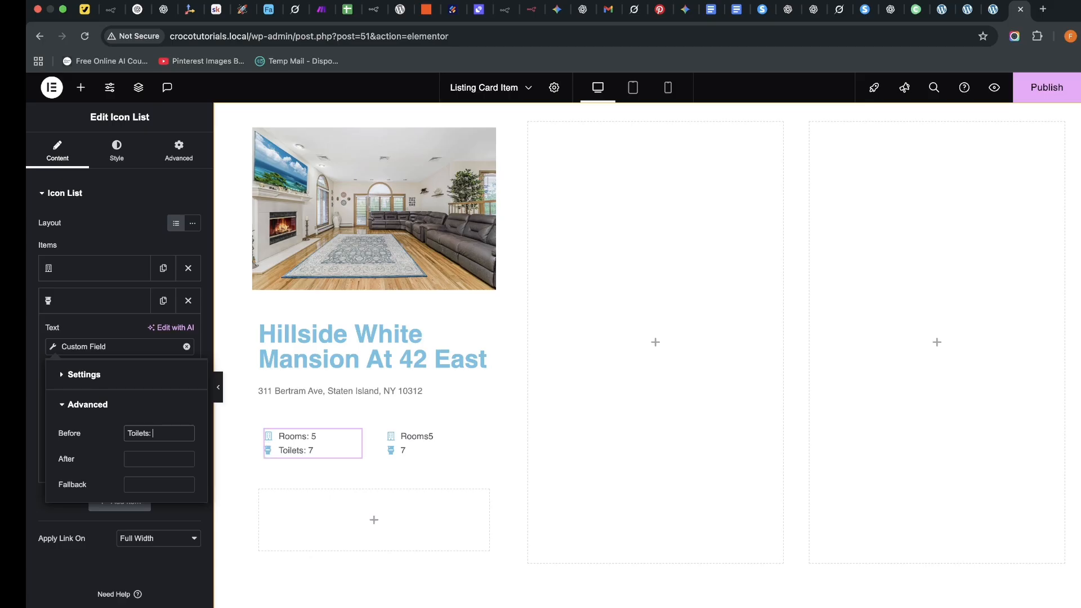
{"action": "key", "text": "F2"}
Select the duplicated Icon List and check the property post for the detail fields that follow Number of Rooms and Toilets.
{"action": "left_click", "coordinate": [445, 439]}
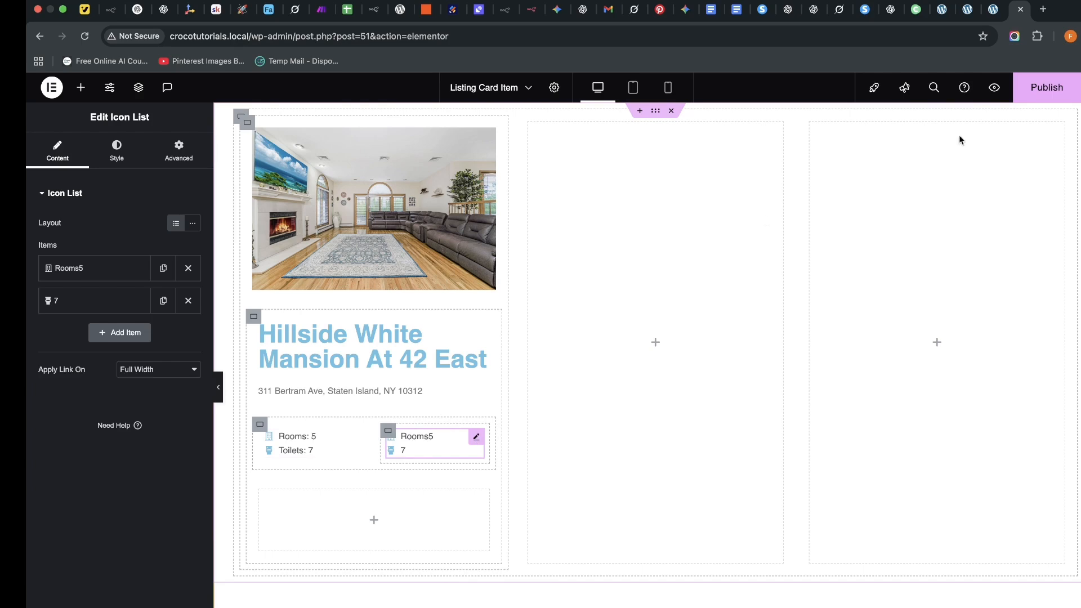
{"action": "left_click", "coordinate": [967, 9]}
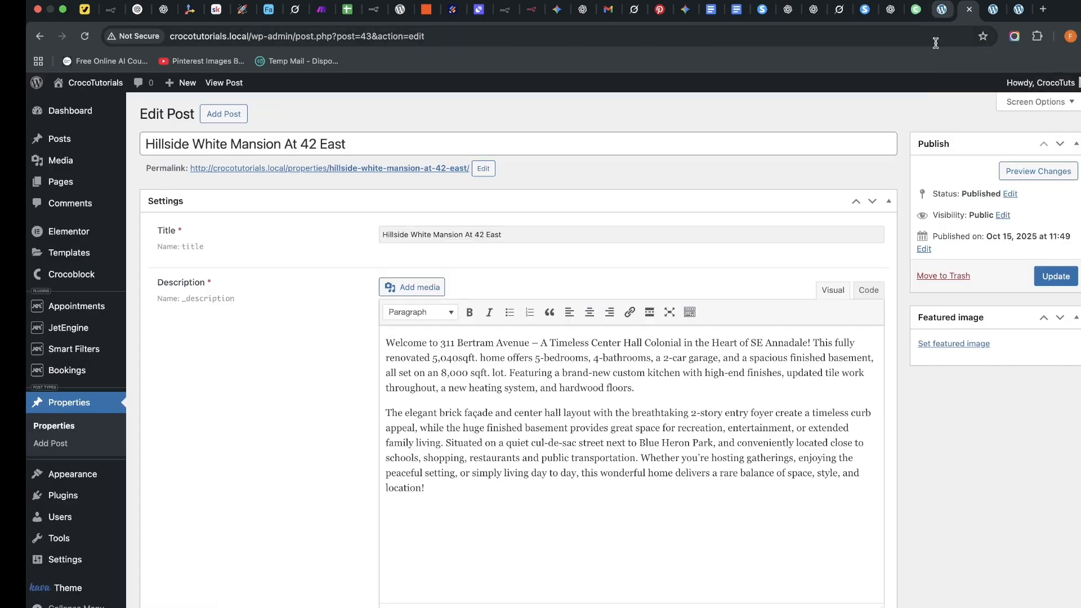
{"action": "scroll", "coordinate": [522, 383], "scroll_direction": "down", "scroll_amount": 10}
{"action": "scroll", "coordinate": [522, 383], "scroll_direction": "down", "scroll_amount": 2}
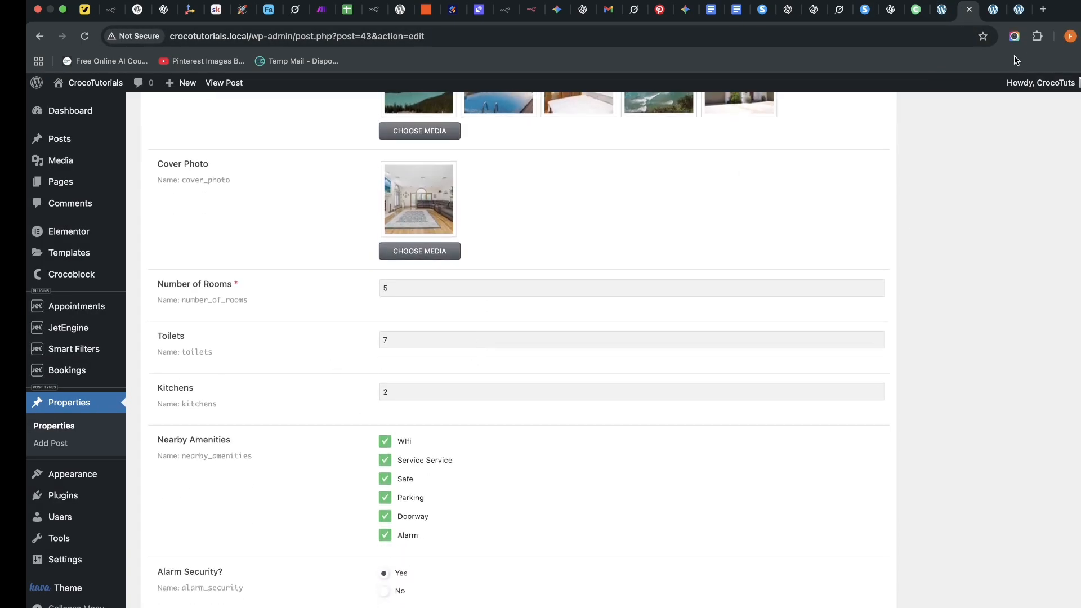
Return to the Listing Card Item template and change the second icon list's first item icon to Utensils.
{"action": "left_click", "coordinate": [1018, 9]}
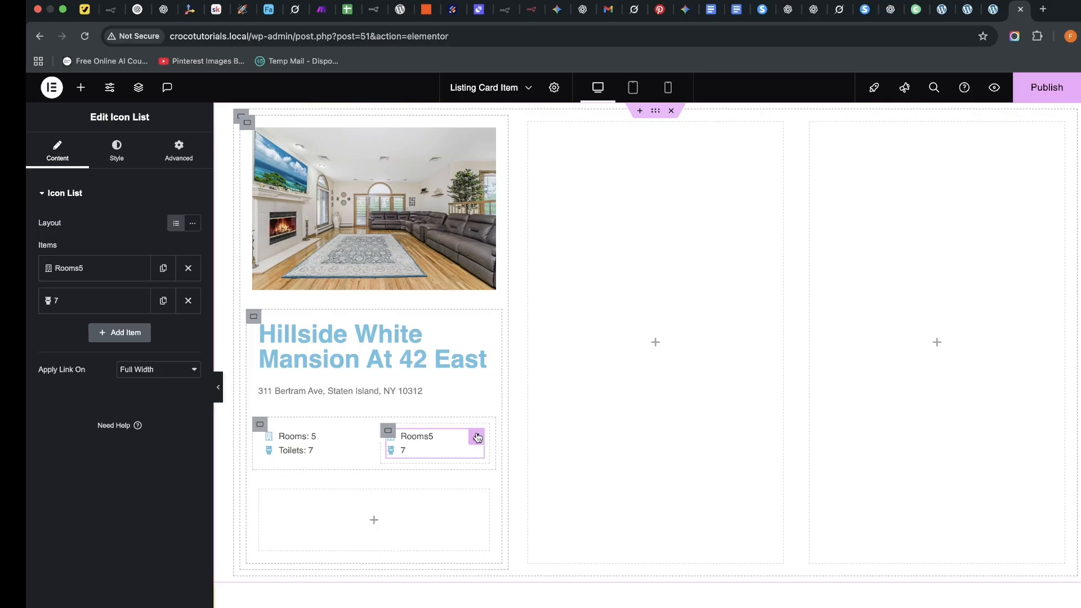
{"action": "left_click", "coordinate": [71, 275]}
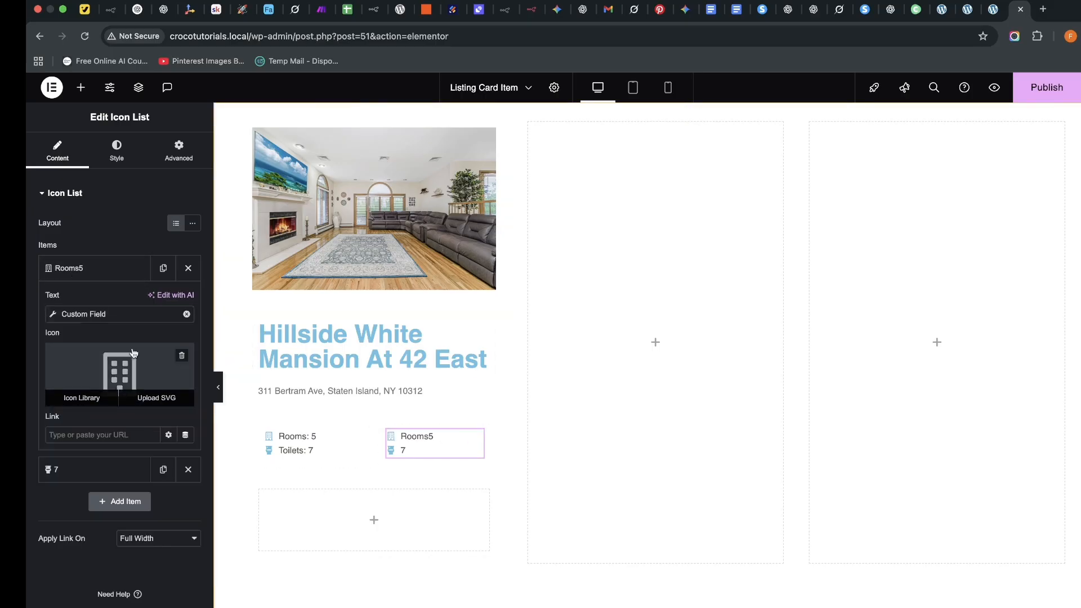
{"action": "left_click", "coordinate": [161, 366]}
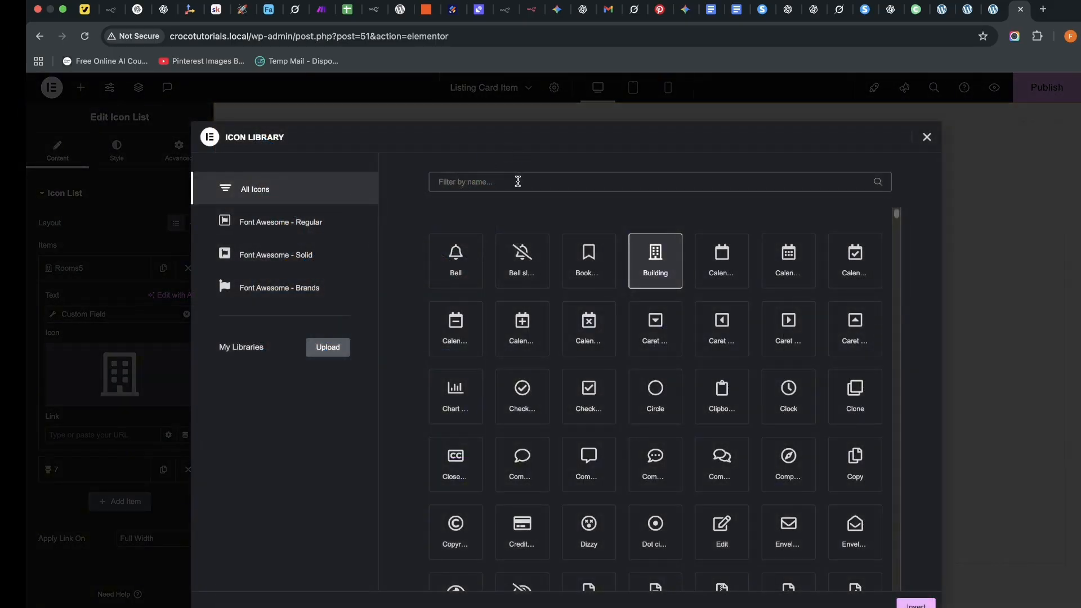
{"action": "left_click", "coordinate": [517, 182]}
{"action": "type", "text": "uten"}
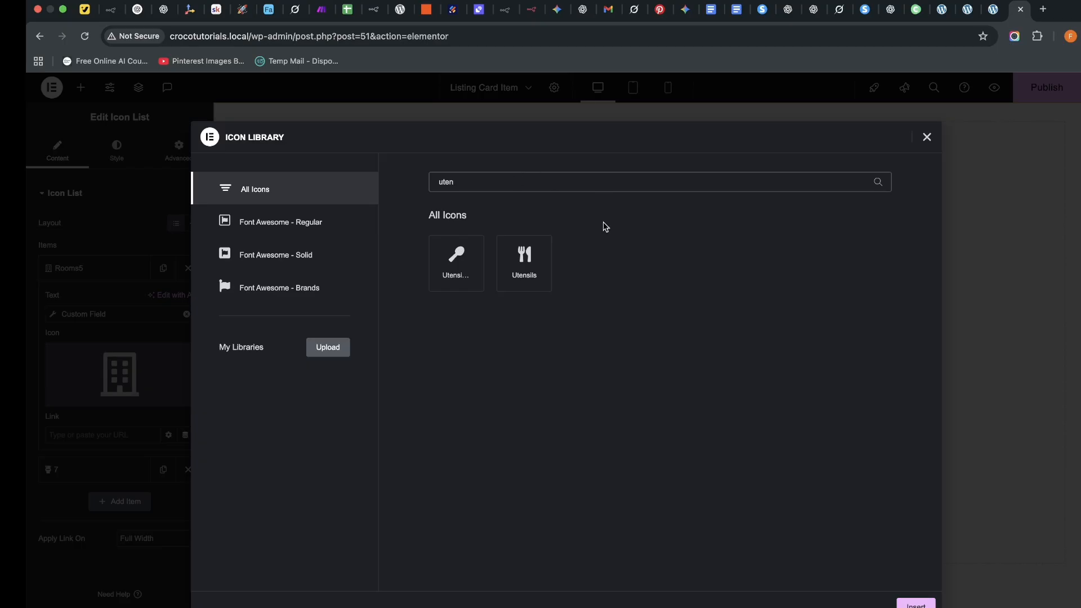
{"action": "left_click", "coordinate": [514, 268]}
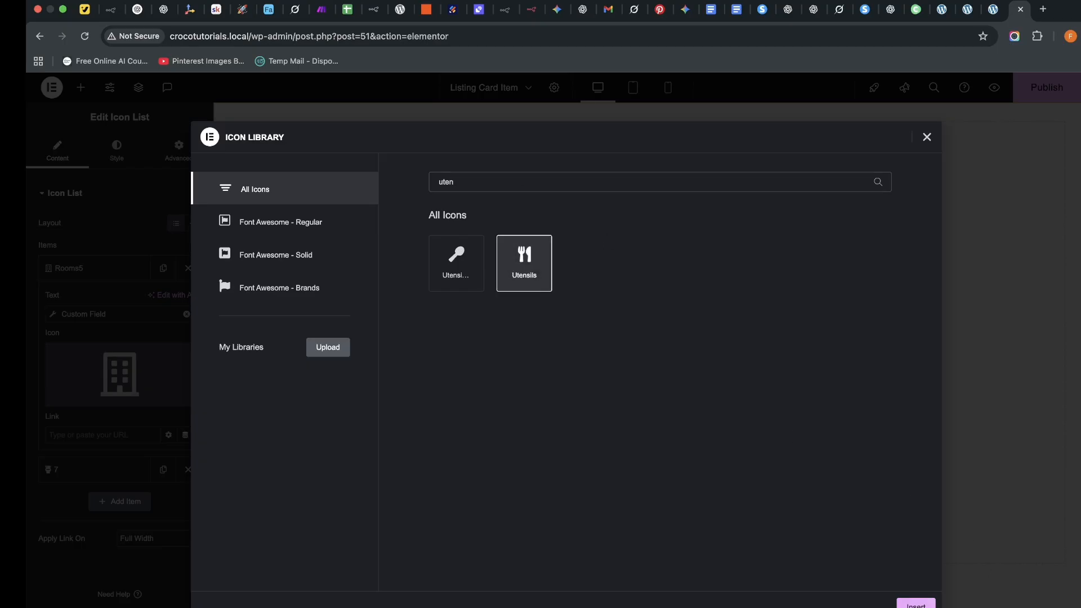
{"action": "left_click", "coordinate": [917, 604]}
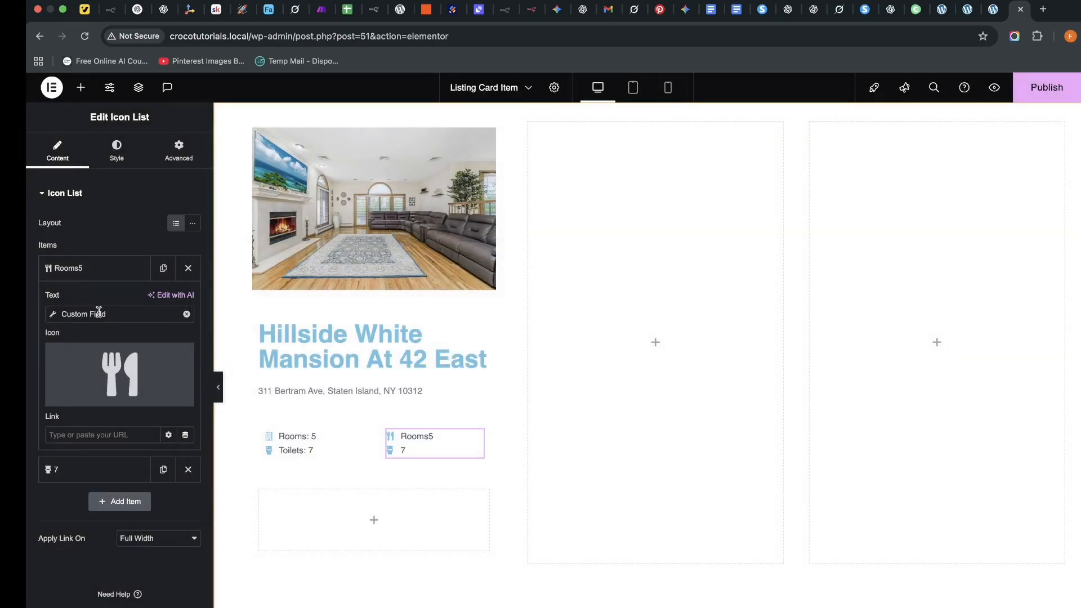
Replace the text shown before that first item's custom field value with "Kitchen:".
{"action": "left_click", "coordinate": [65, 319]}
{"action": "left_click", "coordinate": [63, 420]}
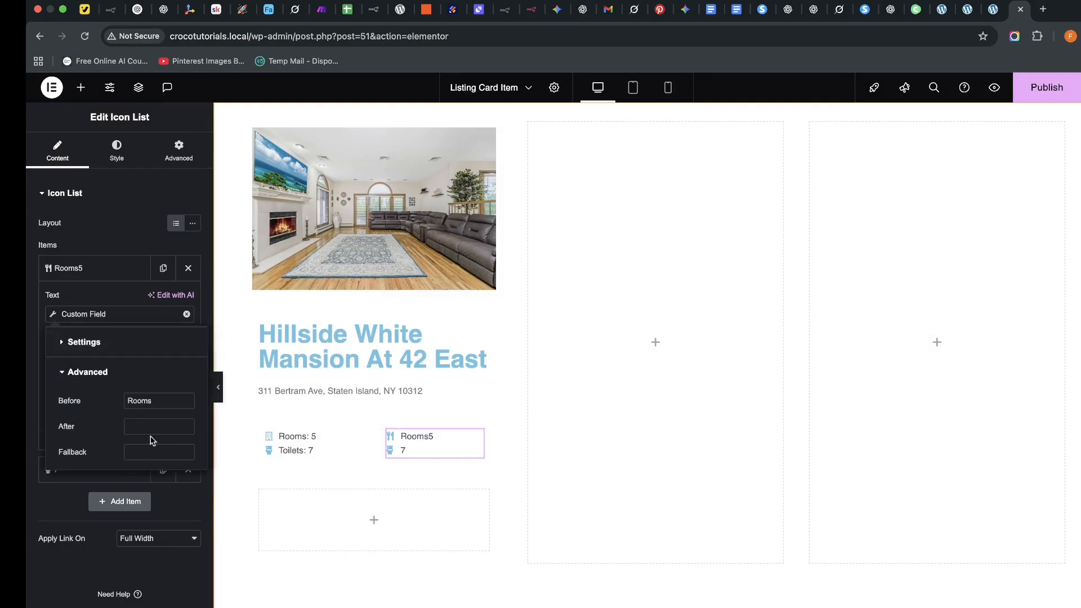
{"action": "left_click", "coordinate": [157, 402]}
{"action": "key", "text": "BackSpace"}
{"action": "key", "text": "BackSpace"}
{"action": "key", "text": "BackSpace"}
{"action": "key", "text": "BackSpace"}
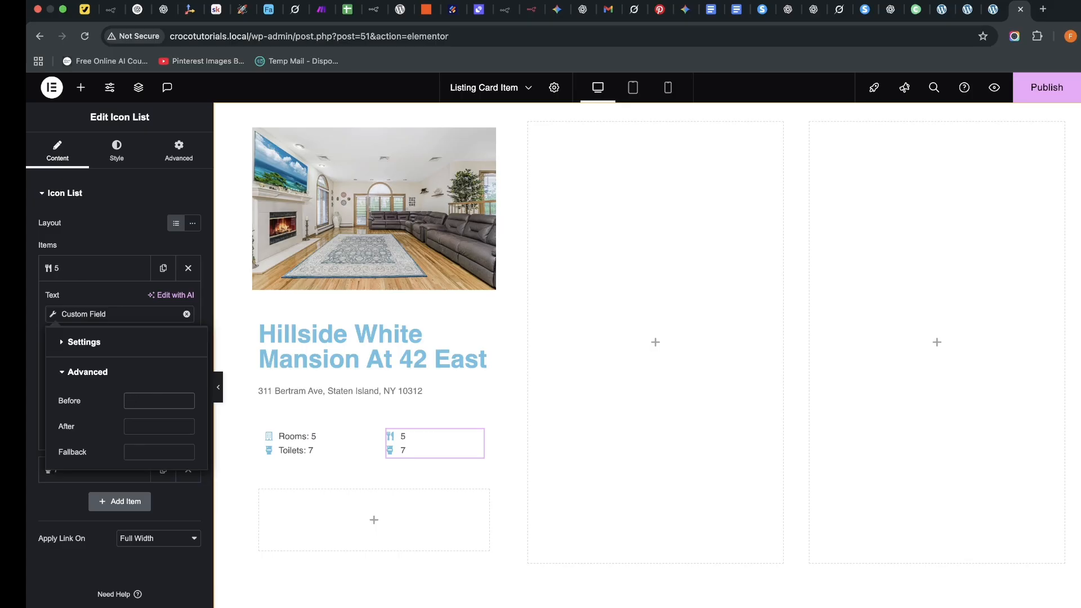
{"action": "type", "text": "Kitchen:"}
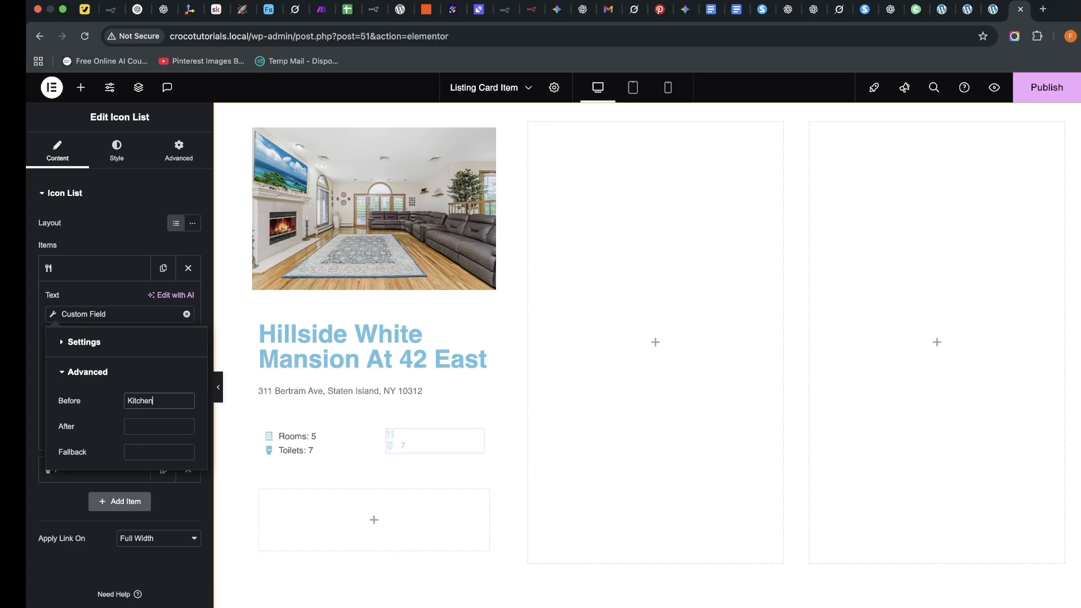
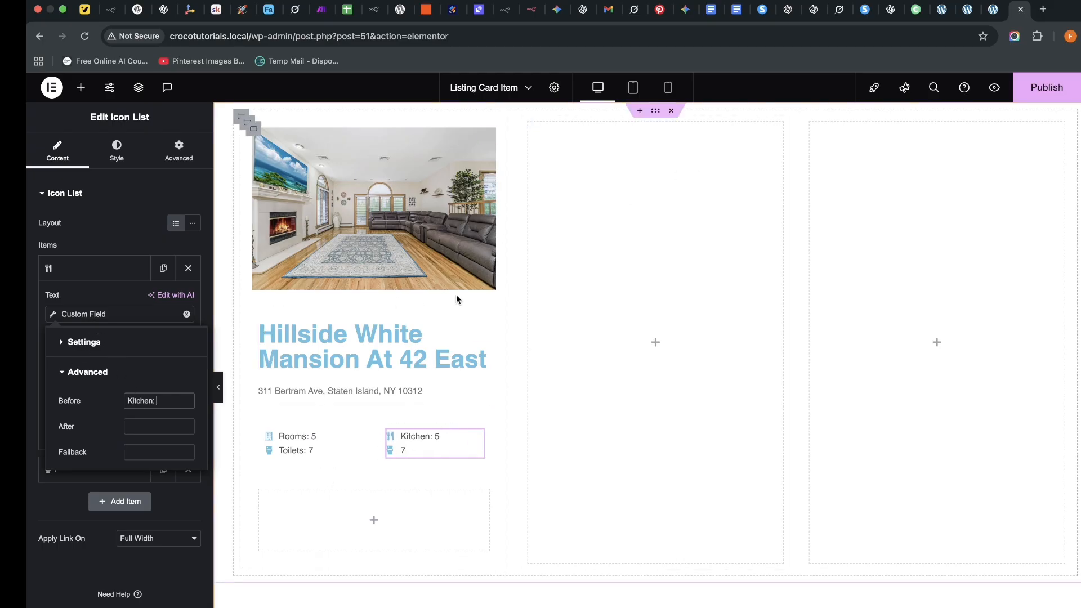
Check the remaining custom fields on the property's edit page, and return to the listing template.
{"action": "left_click", "coordinate": [968, 9]}
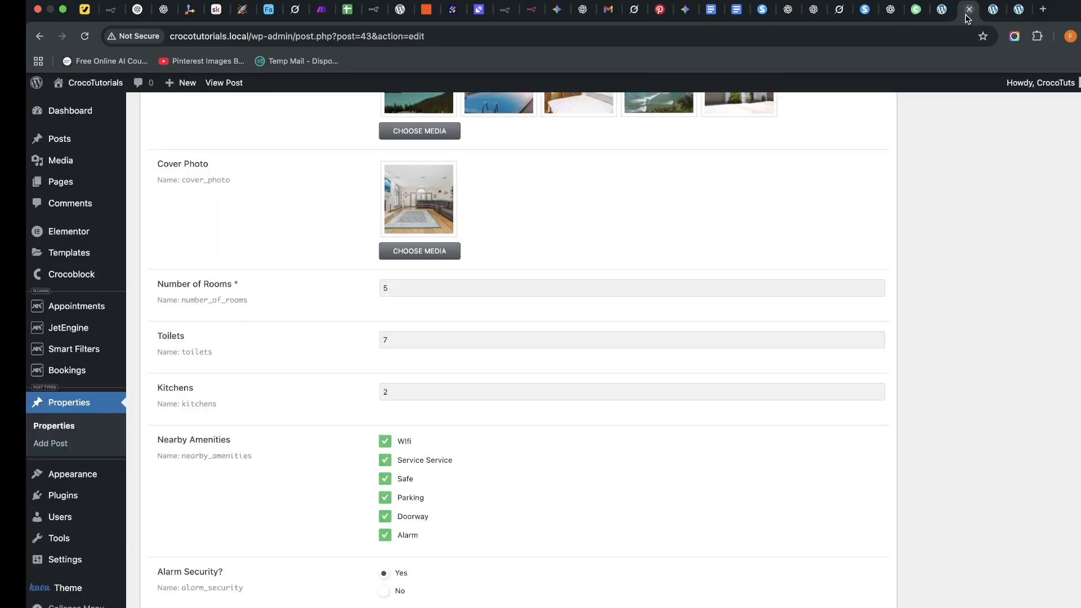
{"action": "scroll", "coordinate": [445, 509], "scroll_direction": "down", "scroll_amount": 1}
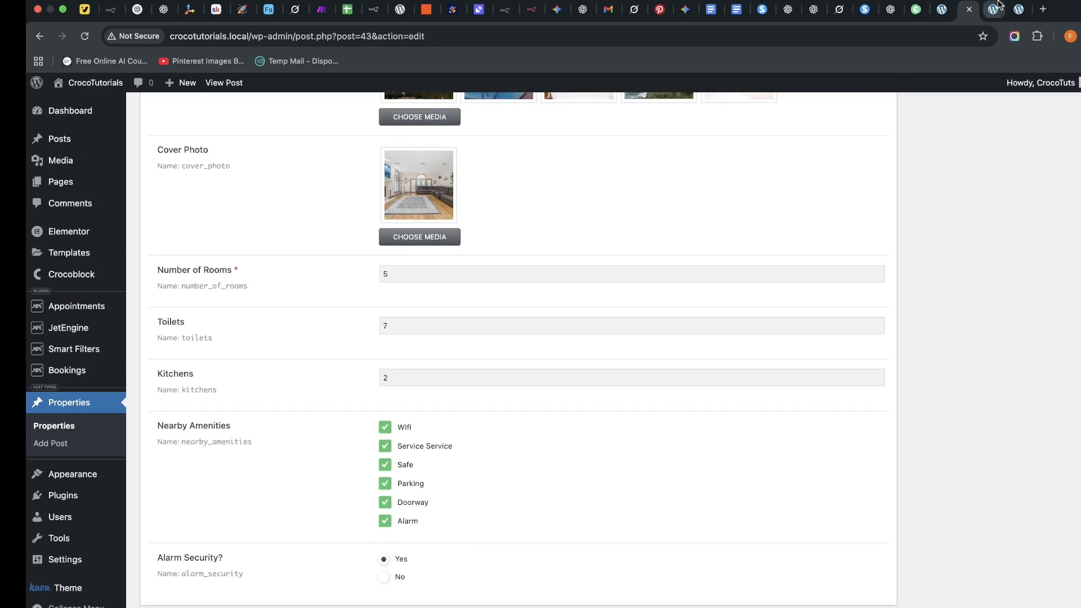
{"action": "left_click", "coordinate": [1020, 9]}
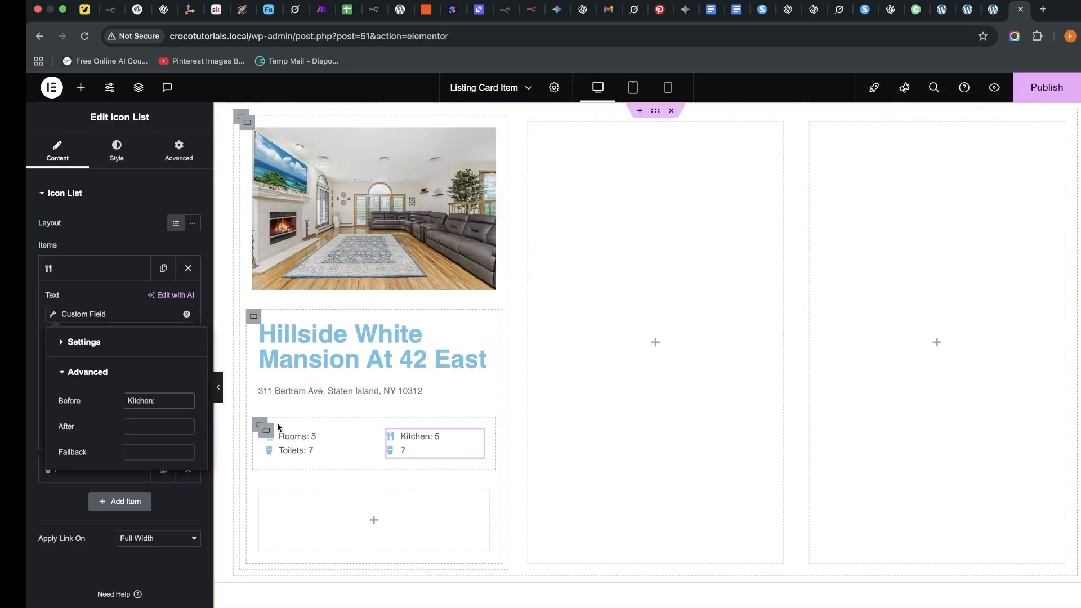
Search the icon library for "alarm" for the list's second item, and clear the search.
{"action": "left_click", "coordinate": [52, 269]}
{"action": "left_click", "coordinate": [83, 304]}
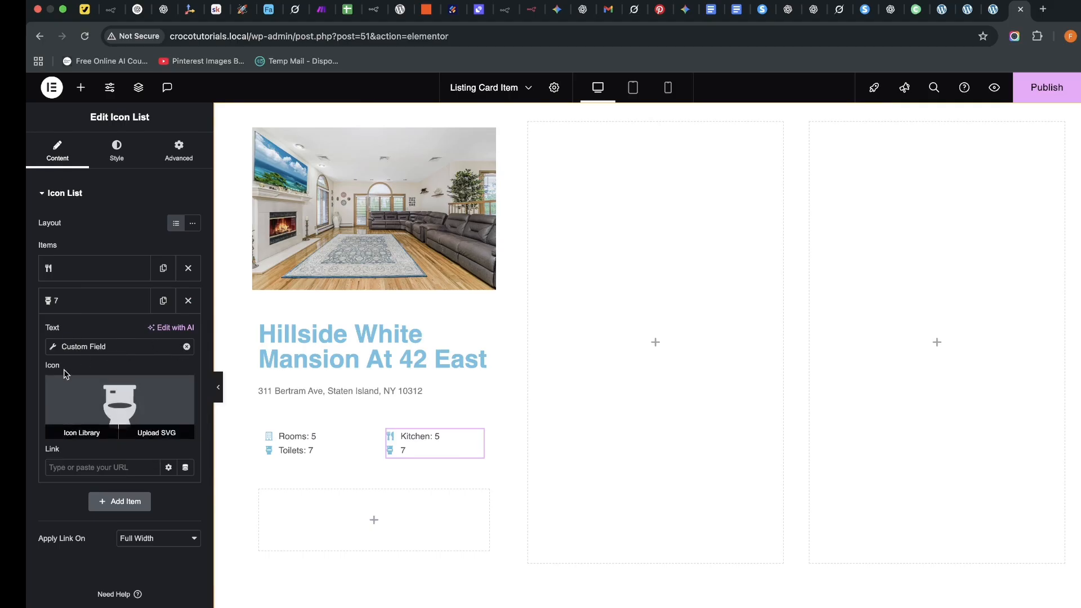
{"action": "left_click", "coordinate": [82, 430]}
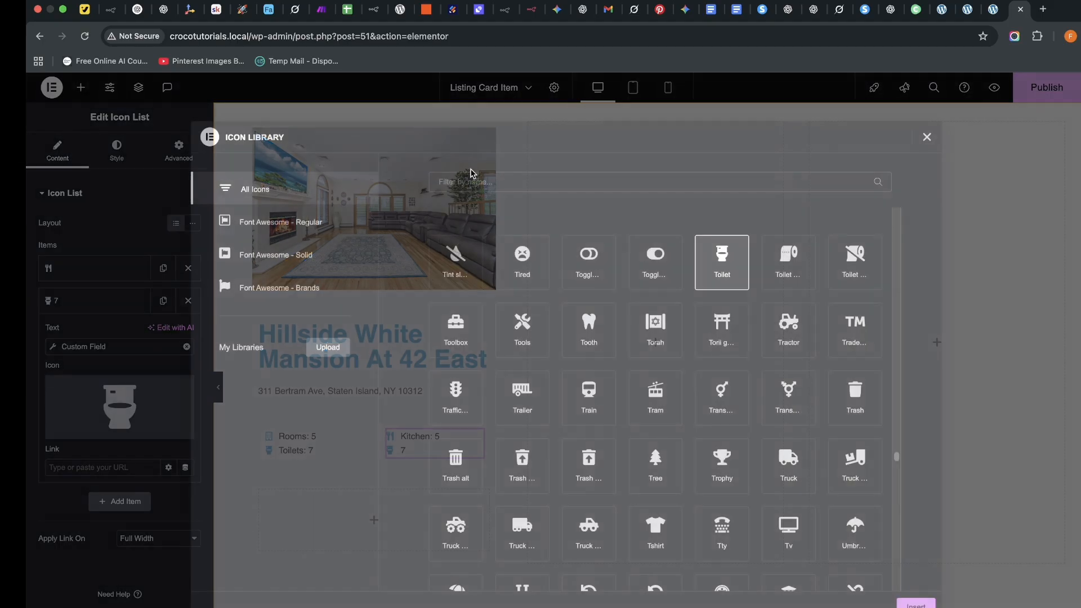
{"action": "left_click", "coordinate": [470, 182]}
{"action": "type", "text": "alarm"}
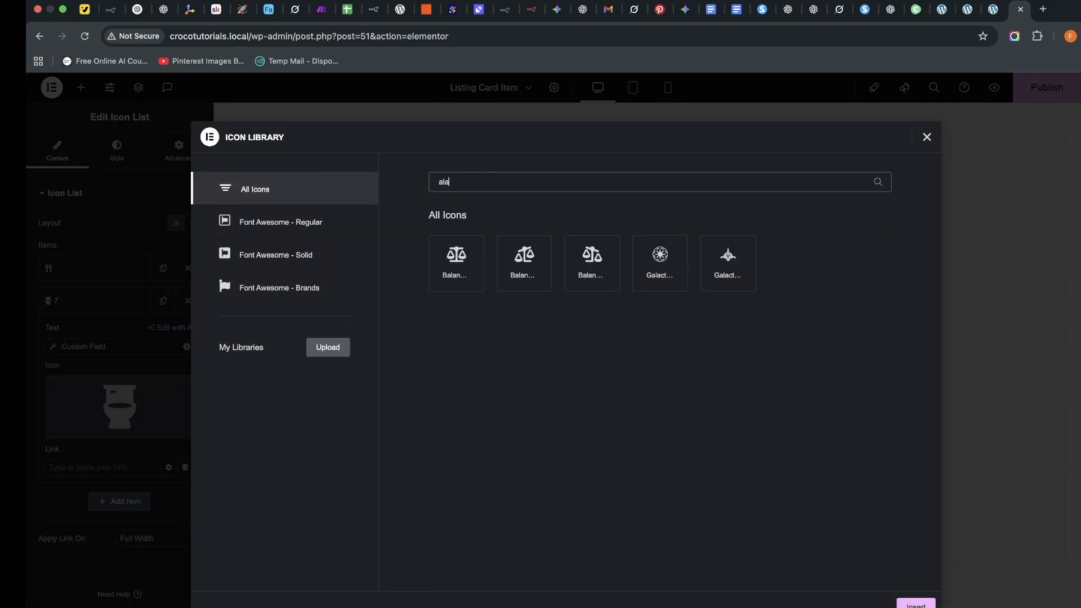
{"action": "key", "text": "BackSpace"}
{"action": "key", "text": "BackSpace"}
{"action": "key", "text": "BackSpace"}
{"action": "key", "text": "BackSpace"}
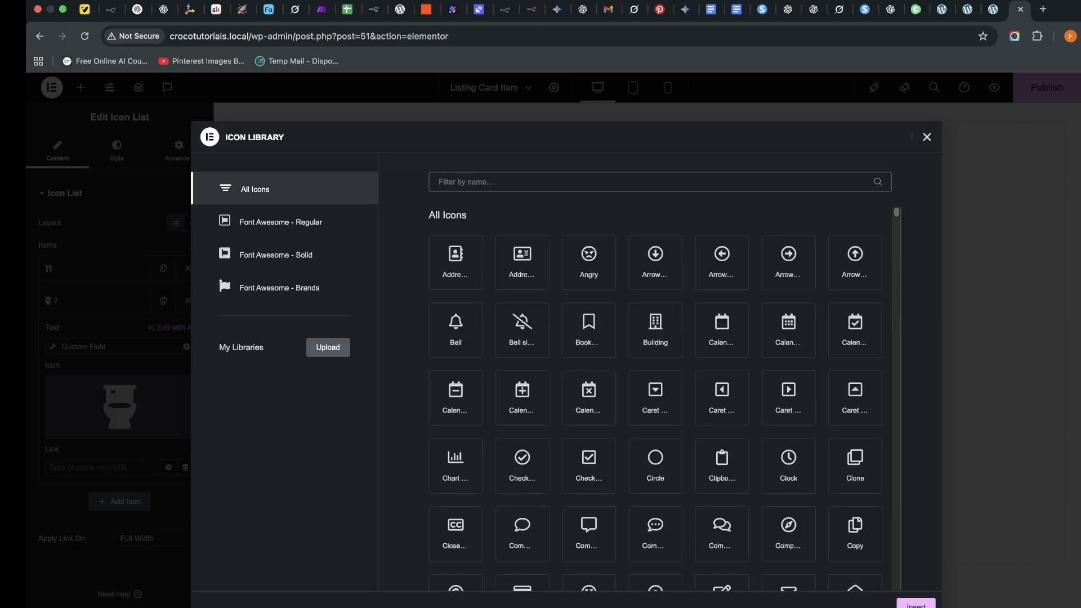
Search the icon library for "sec" and insert the hatted spy icon for the second item.
{"action": "type", "text": "sceu"}
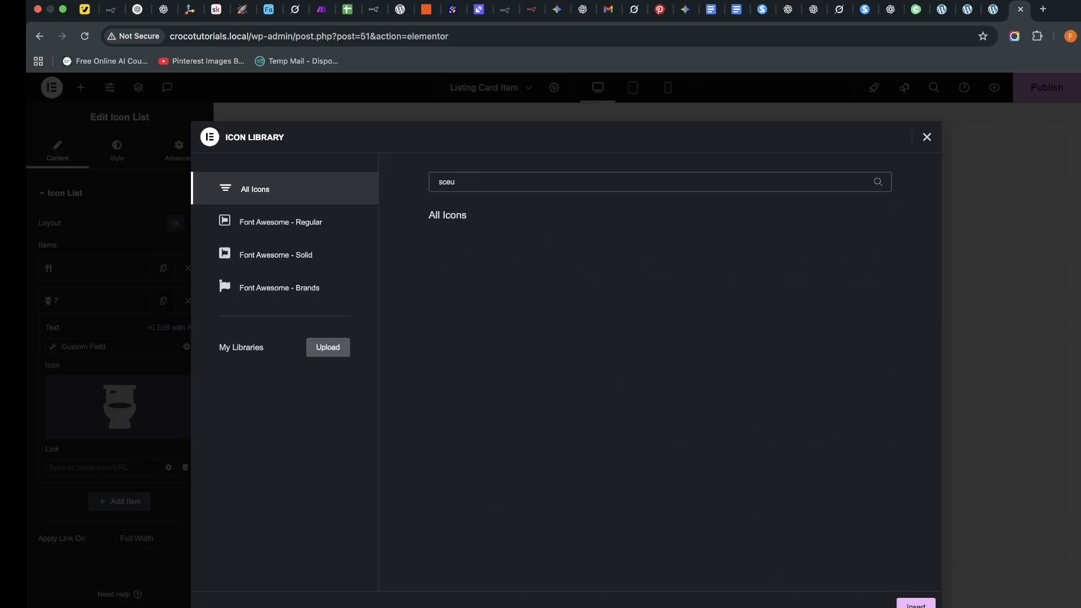
{"action": "key", "text": "BackSpace"}
{"action": "key", "text": "BackSpace"}
{"action": "key", "text": "BackSpace"}
{"action": "type", "text": "ecur"}
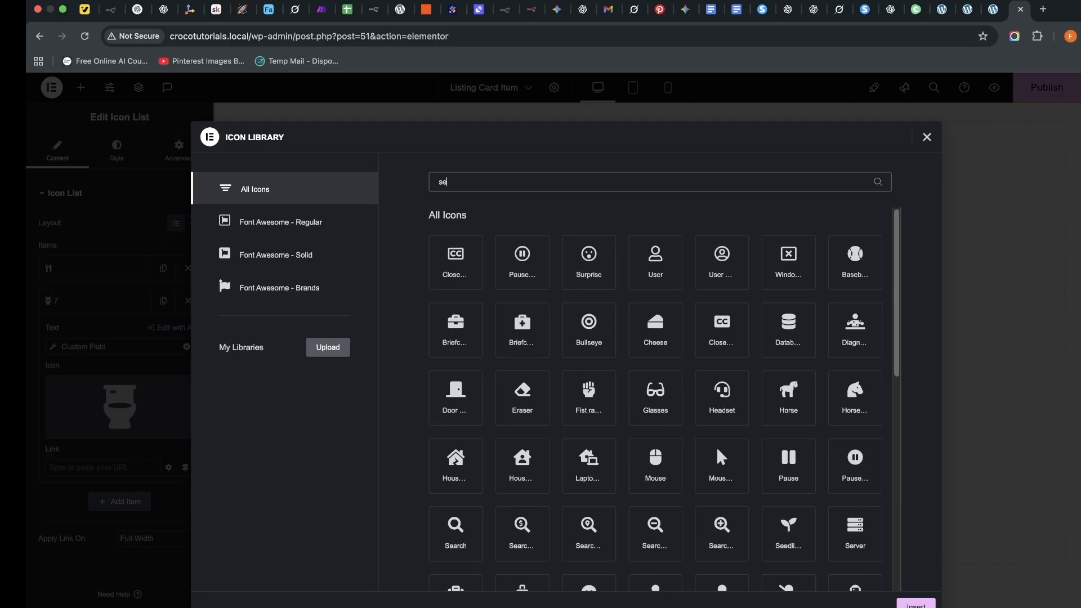
{"action": "key", "text": "BackSpace"}
{"action": "key", "text": "BackSpace"}
{"action": "key", "text": "BackSpace"}
{"action": "type", "text": "dc"}
{"action": "key", "text": "BackSpace"}
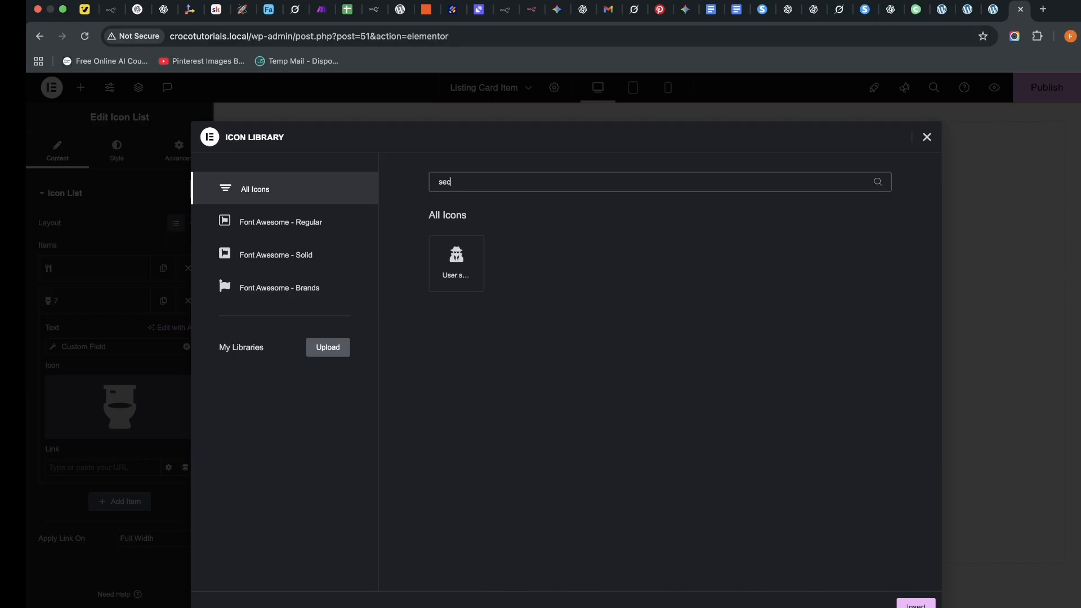
{"action": "left_click", "coordinate": [456, 261]}
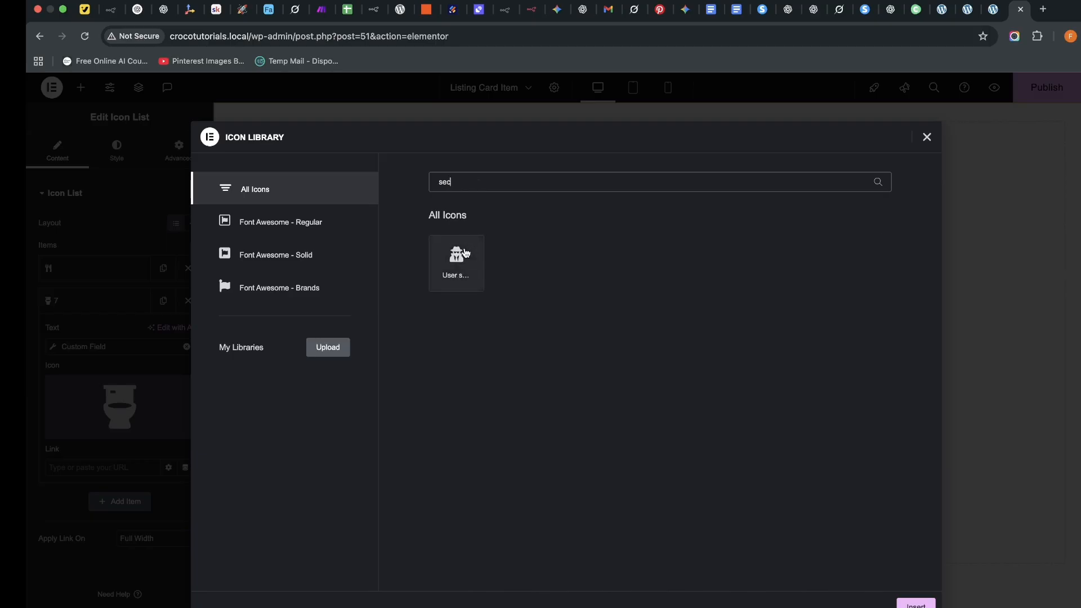
{"action": "left_click", "coordinate": [915, 604]}
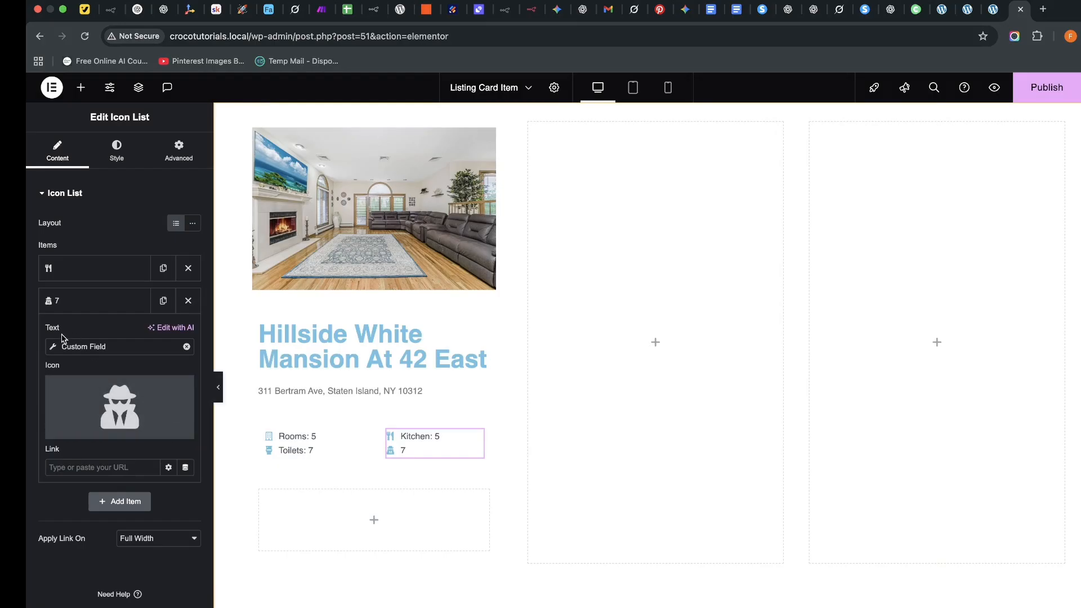
Bind the second item's text to the Alarm Security? field and put "Alarm?" before its value.
{"action": "left_click", "coordinate": [55, 349]}
{"action": "left_click", "coordinate": [141, 406]}
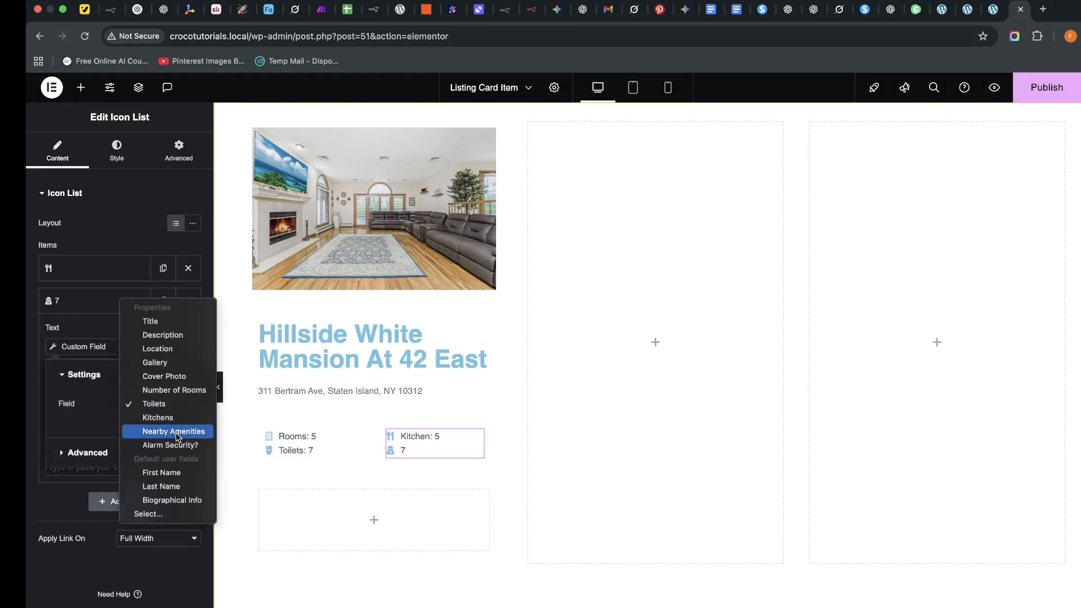
{"action": "left_click", "coordinate": [174, 445]}
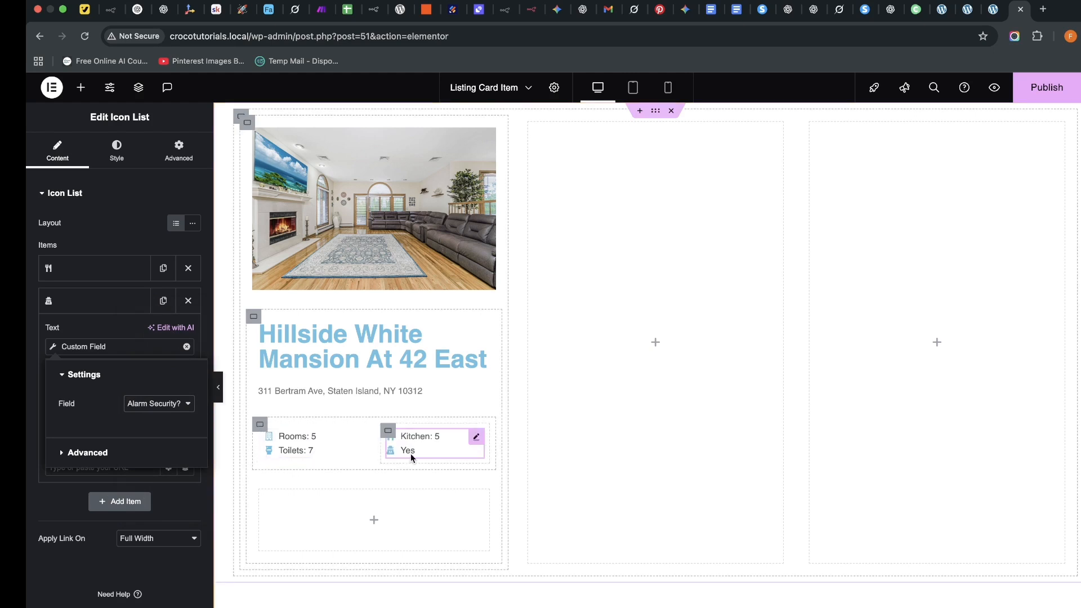
{"action": "left_click", "coordinate": [63, 456]}
{"action": "left_click", "coordinate": [137, 435]}
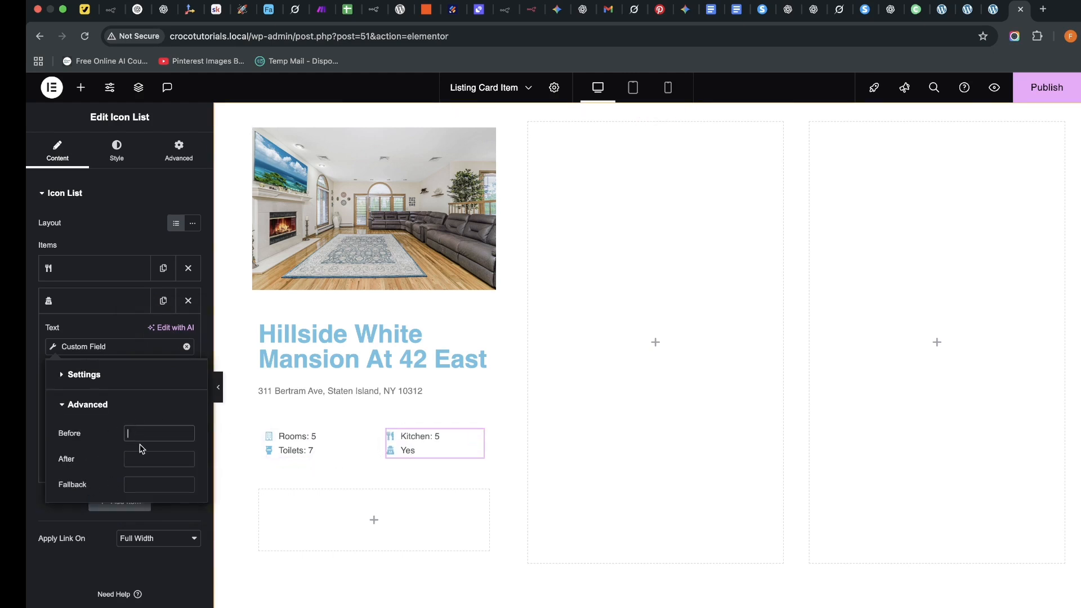
{"action": "type", "text": "A"}
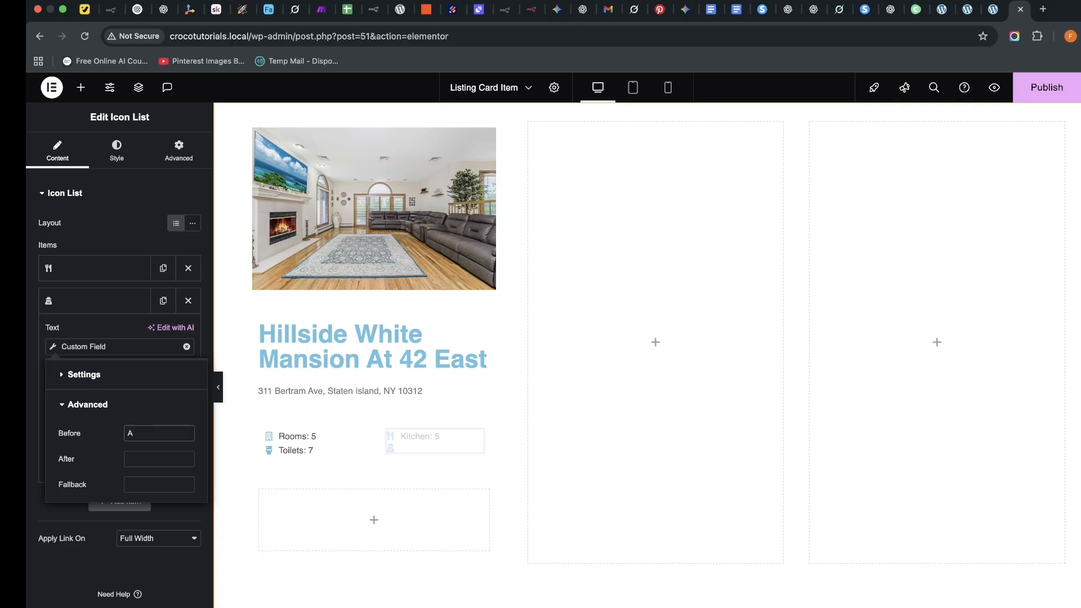
{"action": "type", "text": "karm?"}
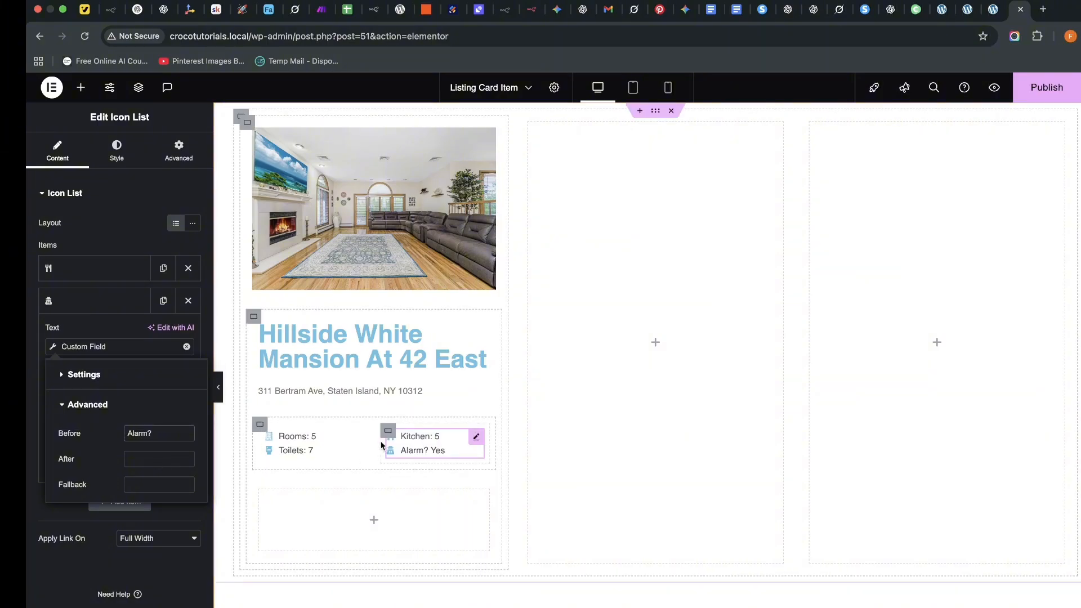
Set the icon colour of the Rooms and Toilets icon list to a near-black grey.
{"action": "left_click", "coordinate": [355, 437]}
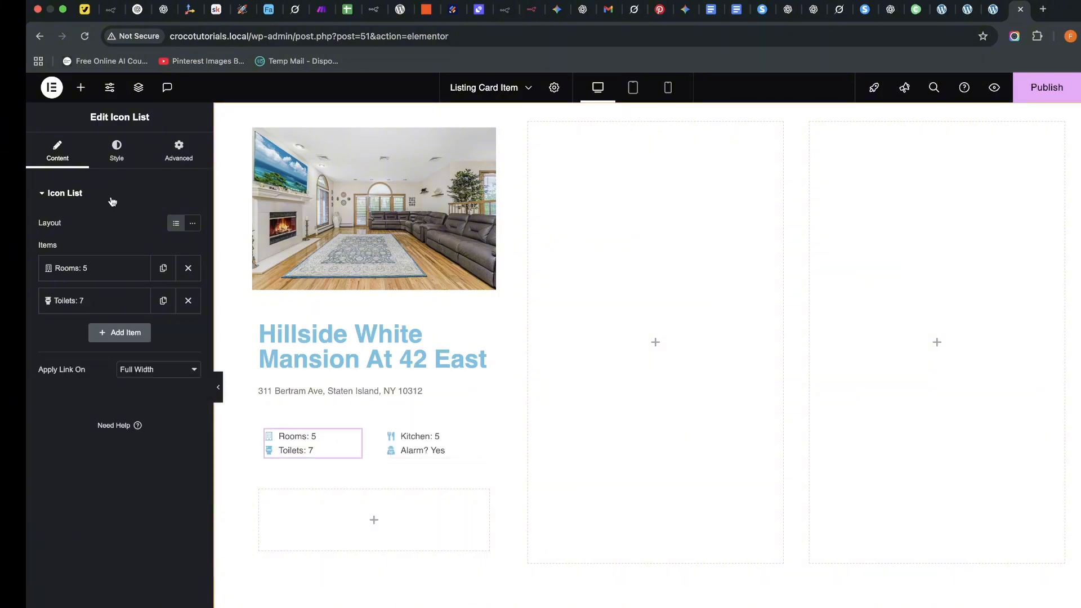
{"action": "left_click", "coordinate": [110, 161]}
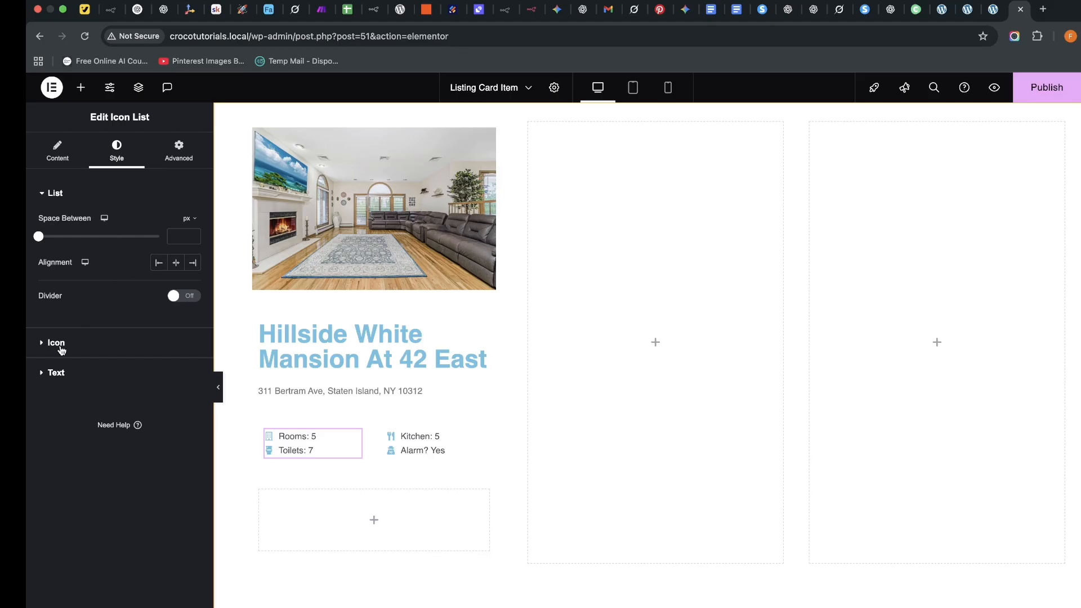
{"action": "left_click", "coordinate": [56, 344]}
{"action": "left_click", "coordinate": [192, 279]}
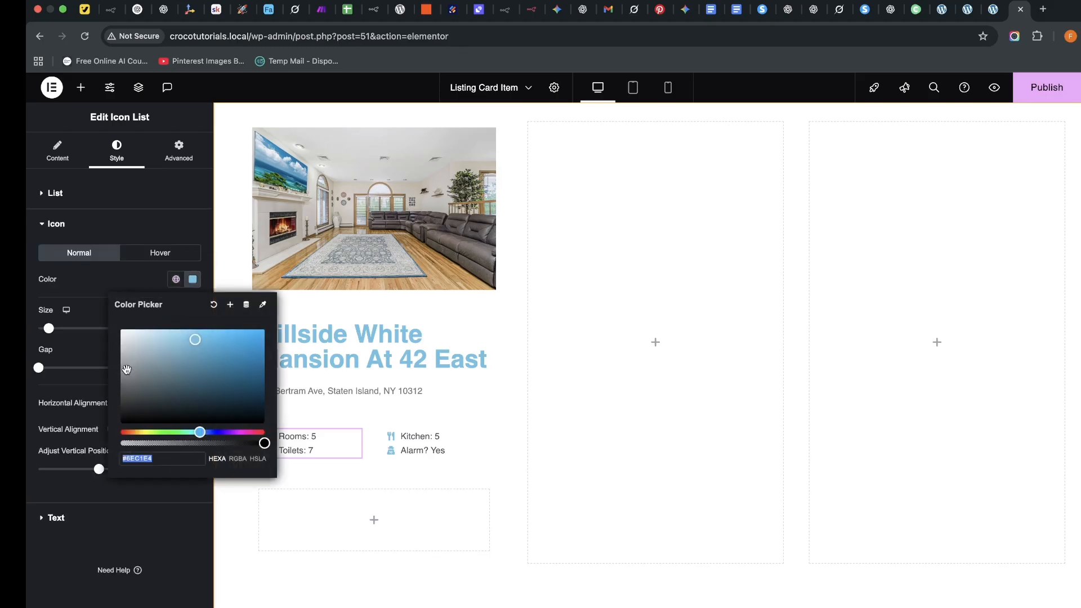
{"action": "left_click_drag", "start_coordinate": [126, 368], "coordinate": [121, 422]}
{"action": "left_click", "coordinate": [27, 450]}
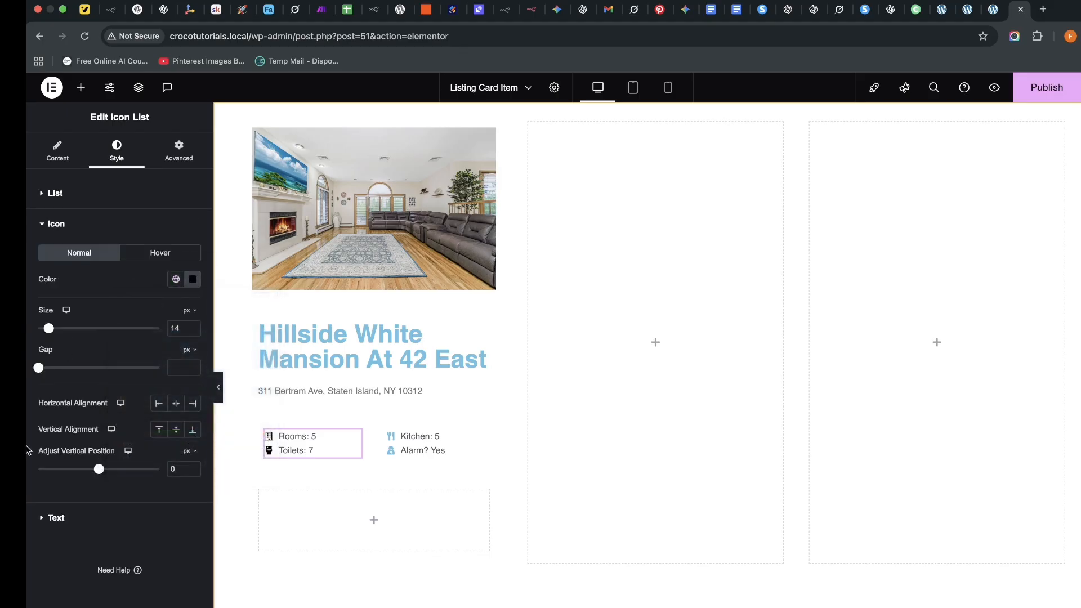
{"action": "left_click", "coordinate": [192, 279]}
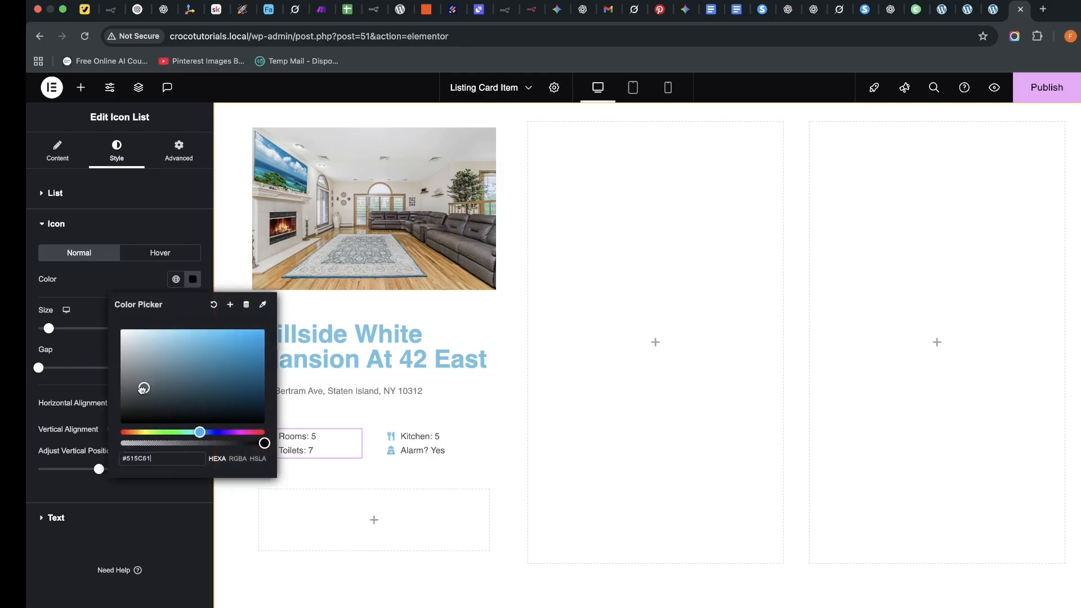
{"action": "left_click", "coordinate": [120, 406]}
{"action": "left_click", "coordinate": [28, 403]}
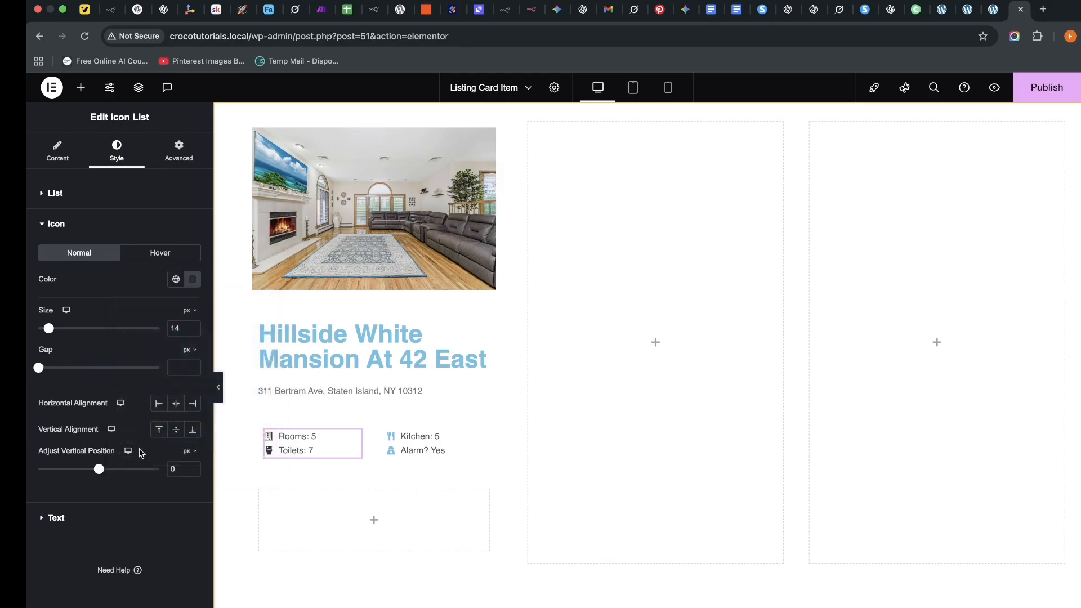
Set the text font family of the Rooms and Toilets icon list to DM Sans.
{"action": "left_click", "coordinate": [65, 517]}
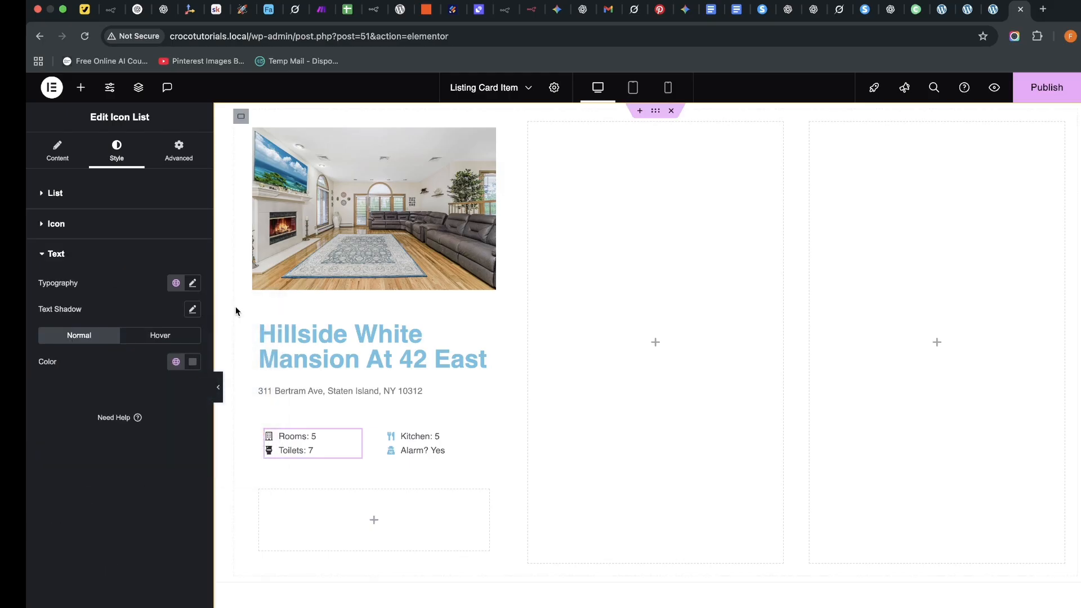
{"action": "left_click", "coordinate": [192, 282]}
{"action": "left_click", "coordinate": [175, 348]}
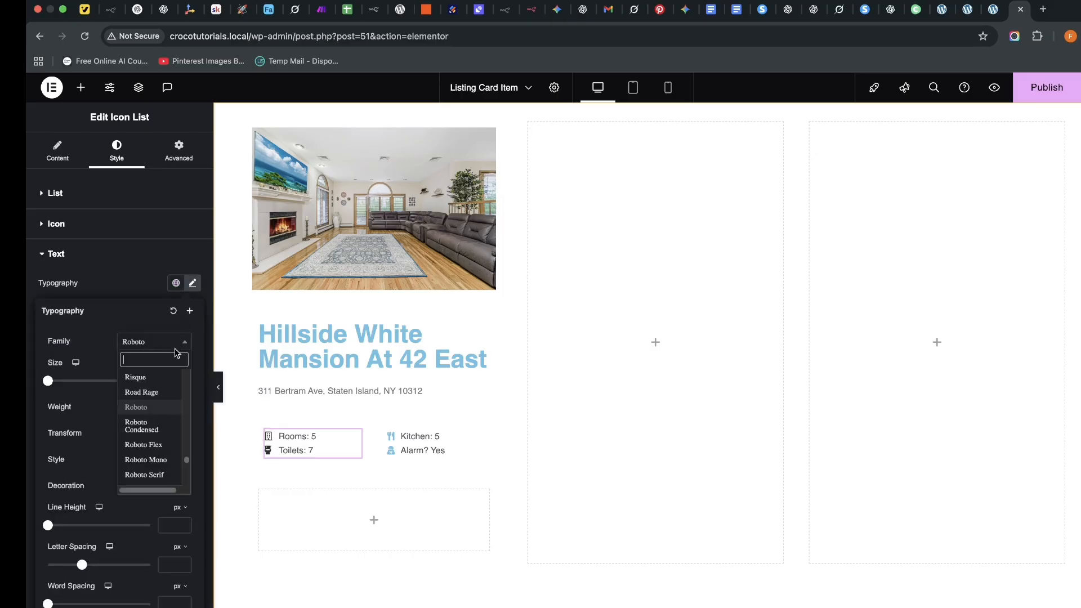
{"action": "type", "text": "dm sans"}
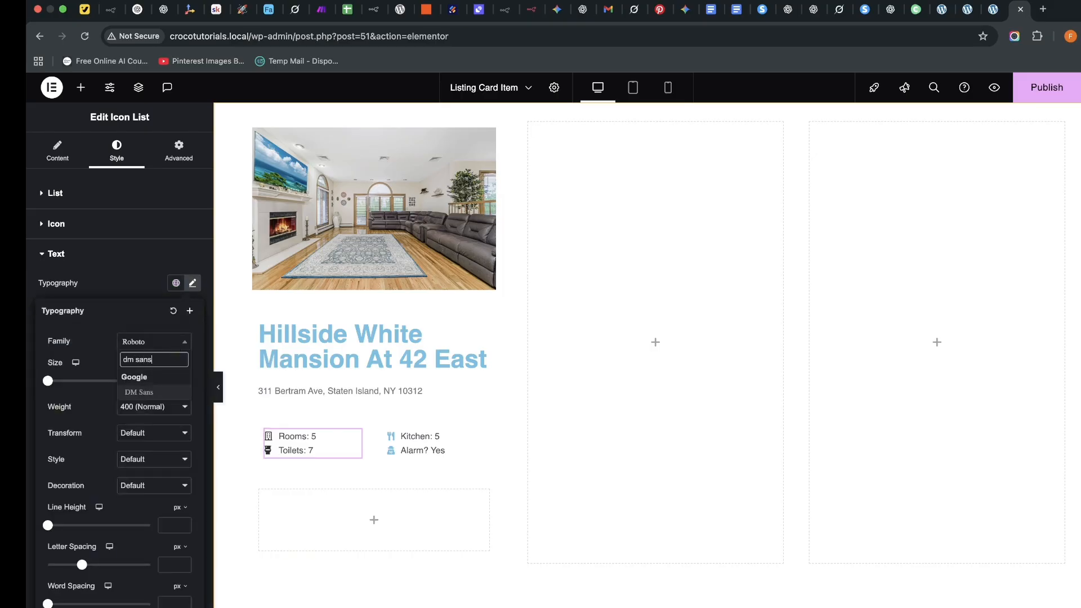
{"action": "left_click", "coordinate": [159, 394]}
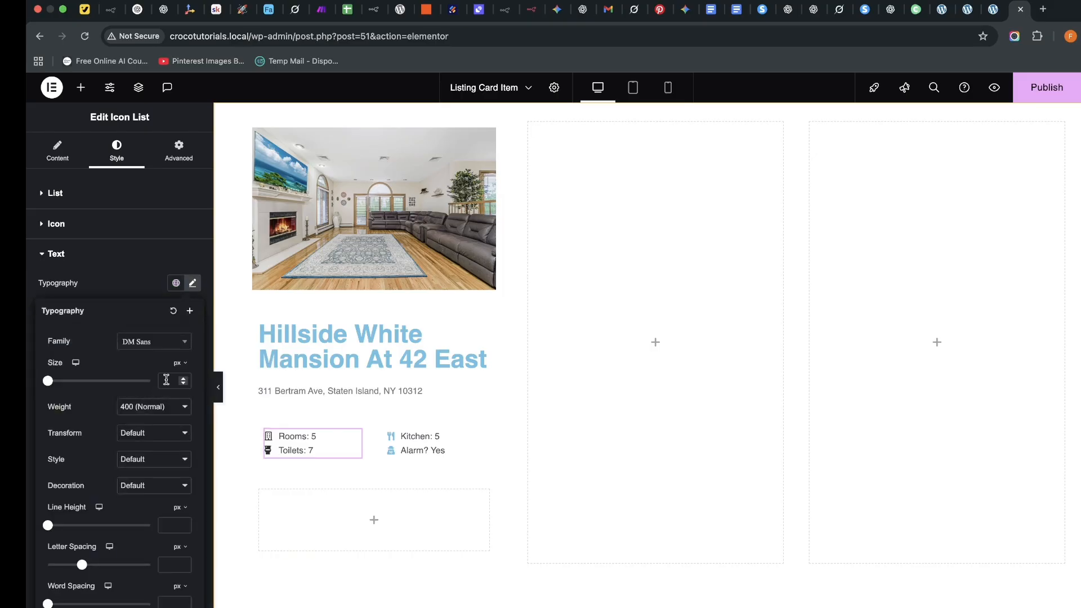
{"action": "left_click", "coordinate": [27, 429]}
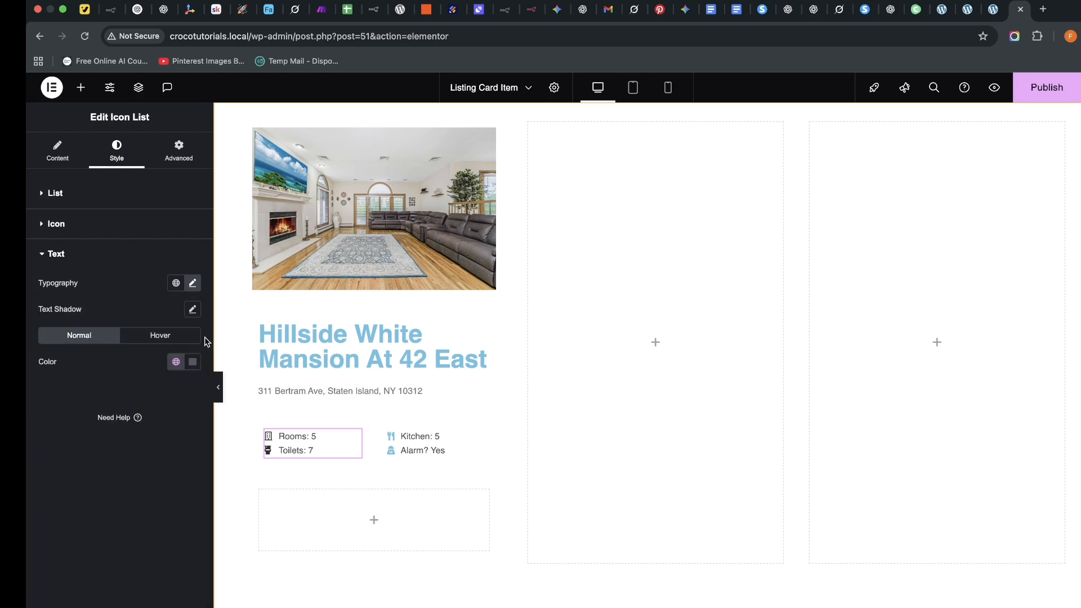
Give the Rooms and Toilets list text a size of 15 px and a weight of 500 (Medium).
{"action": "left_click", "coordinate": [192, 284]}
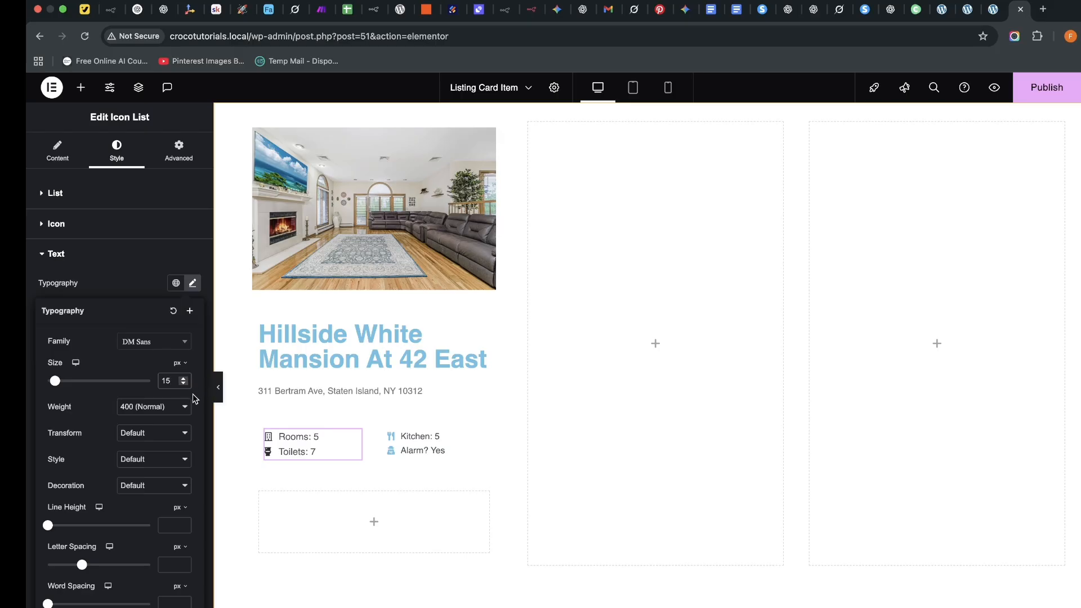
{"action": "left_click", "coordinate": [29, 368]}
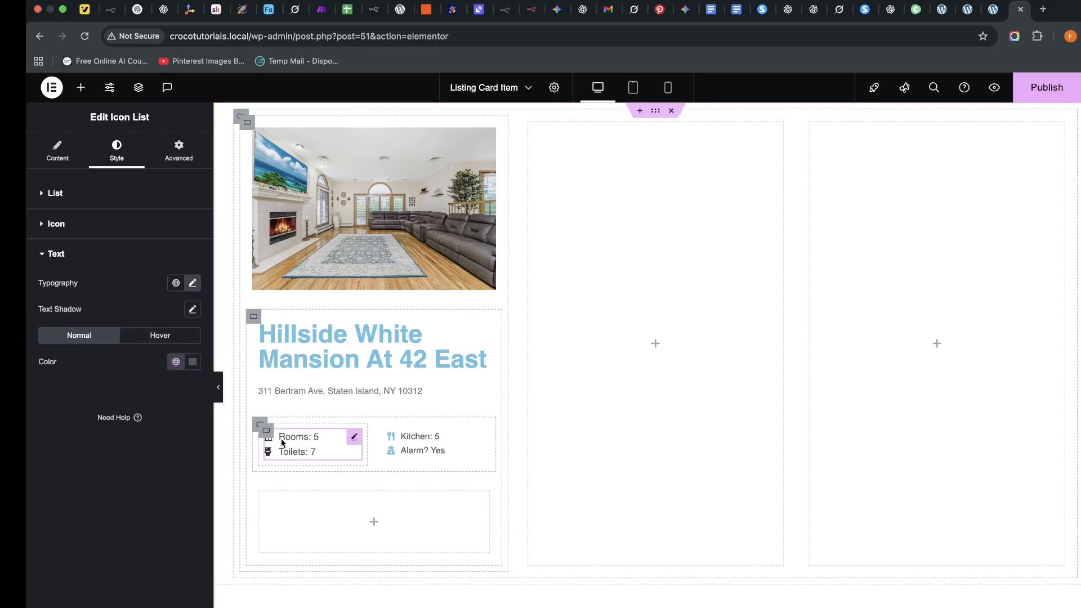
{"action": "left_click", "coordinate": [192, 283]}
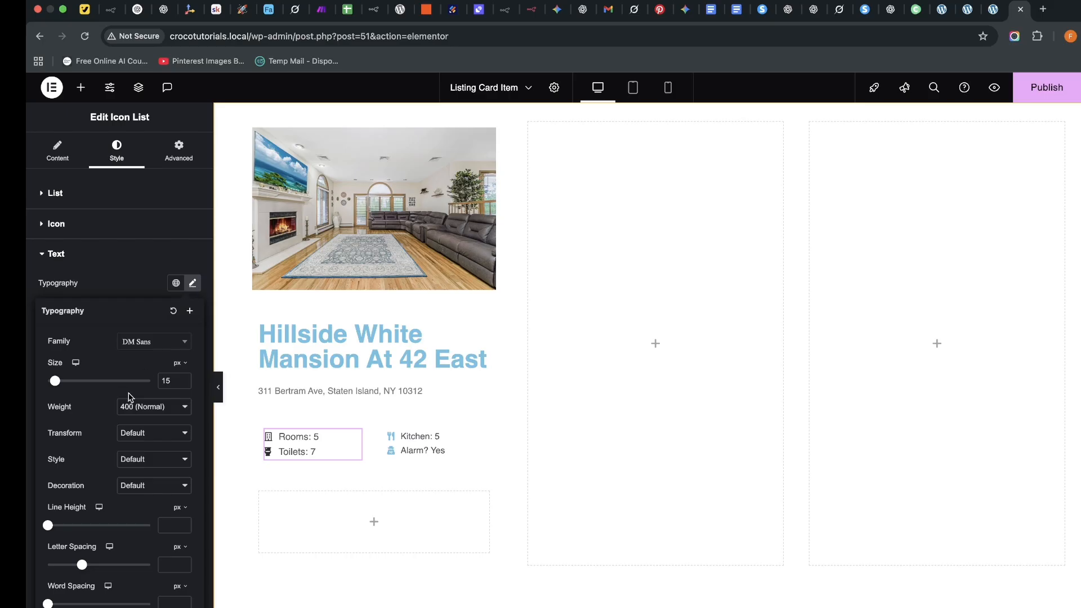
{"action": "left_click", "coordinate": [152, 407]}
{"action": "left_click", "coordinate": [157, 422]}
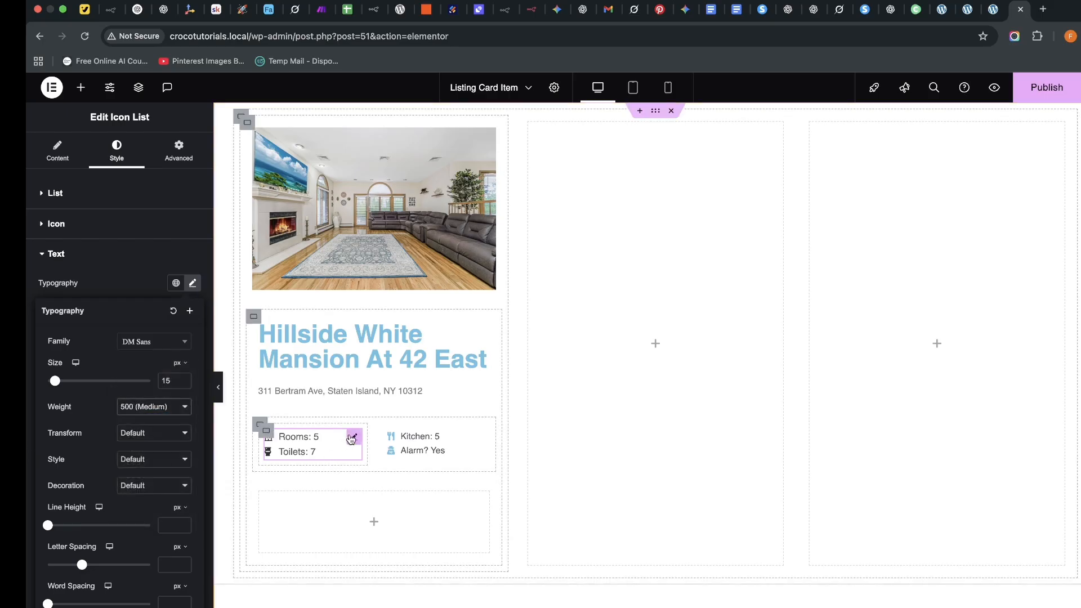
Copy the Rooms and Toilets list and paste its style onto the Kitchen and Alarm icon list.
{"action": "right_click", "coordinate": [351, 439]}
{"action": "left_click", "coordinate": [390, 440]}
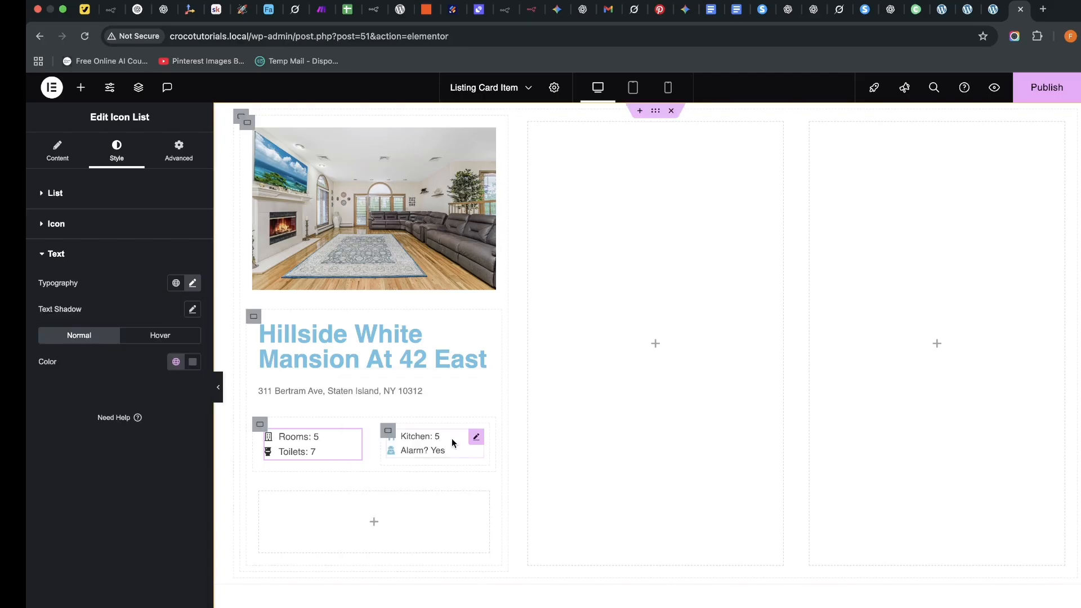
{"action": "right_click", "coordinate": [475, 438]}
{"action": "left_click", "coordinate": [508, 488]}
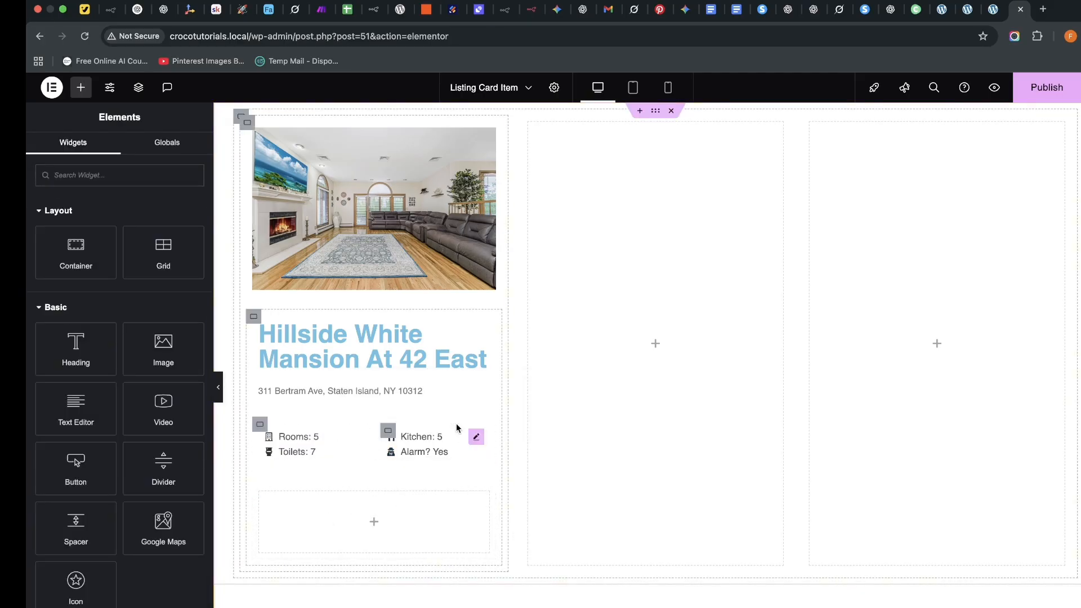
Check the listing card design on the croco.local reference site and return to the Listing Card Item editor.
{"action": "left_click", "coordinate": [921, 14]}
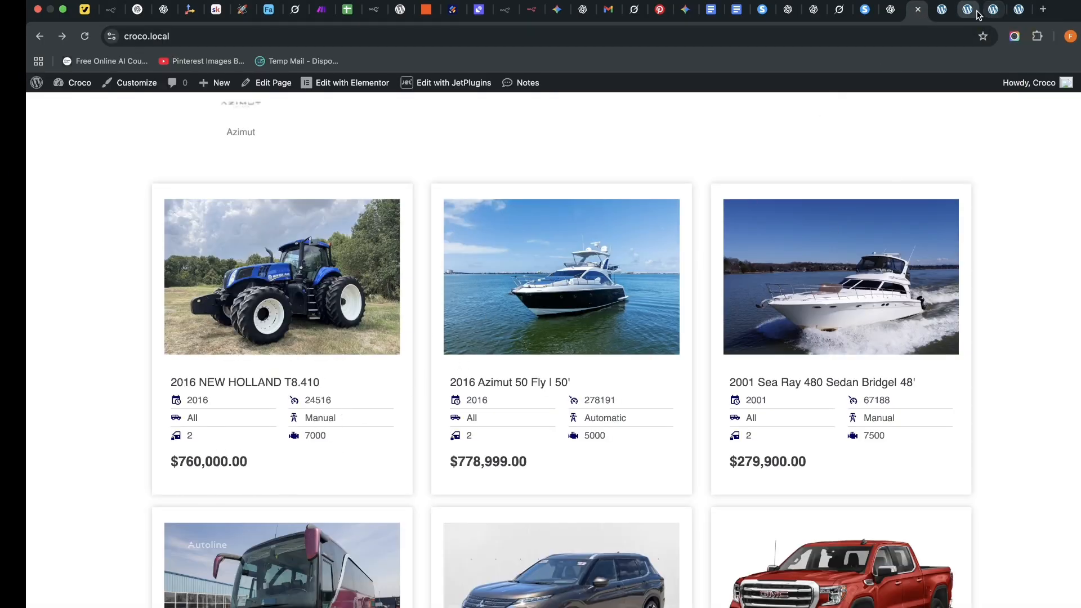
{"action": "left_click", "coordinate": [994, 9]}
{"action": "left_click", "coordinate": [1018, 9]}
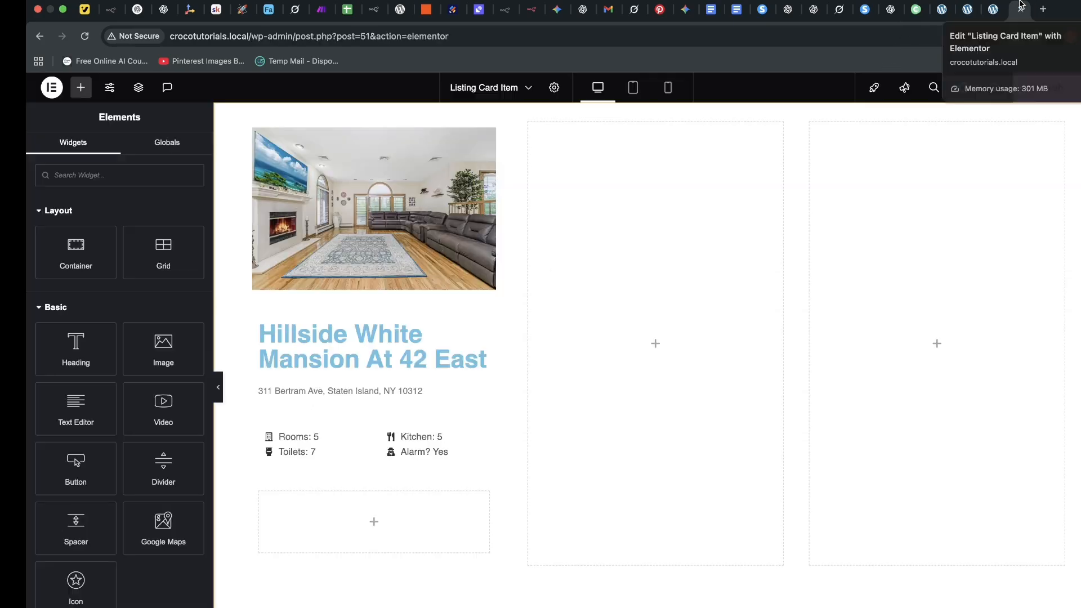
Set the property title heading's typography to DM Sans at 21 px.
{"action": "left_click", "coordinate": [476, 334]}
{"action": "left_click", "coordinate": [116, 151]}
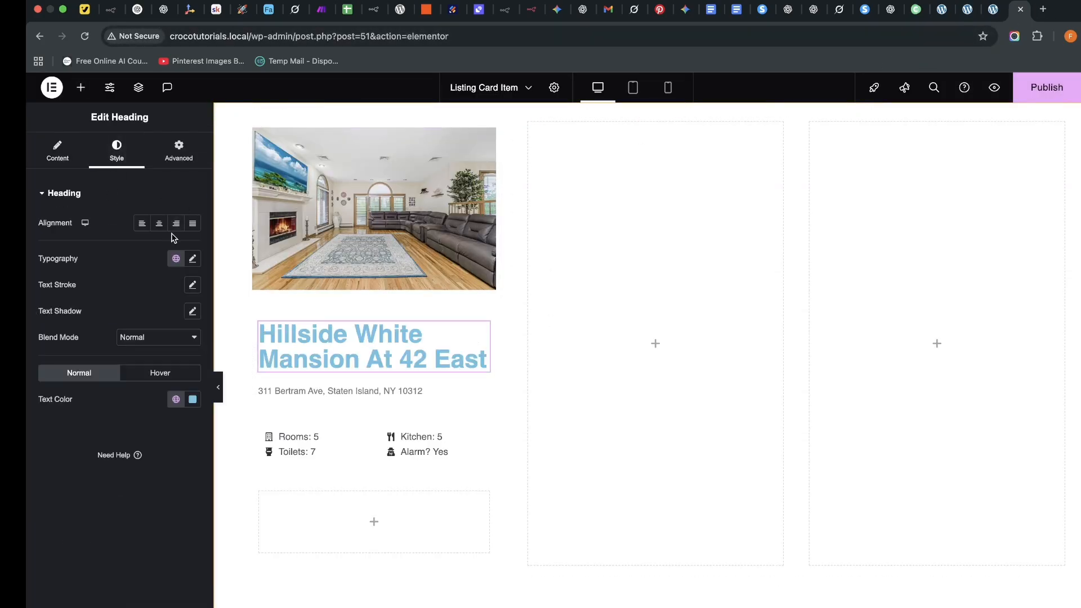
{"action": "left_click", "coordinate": [193, 260]}
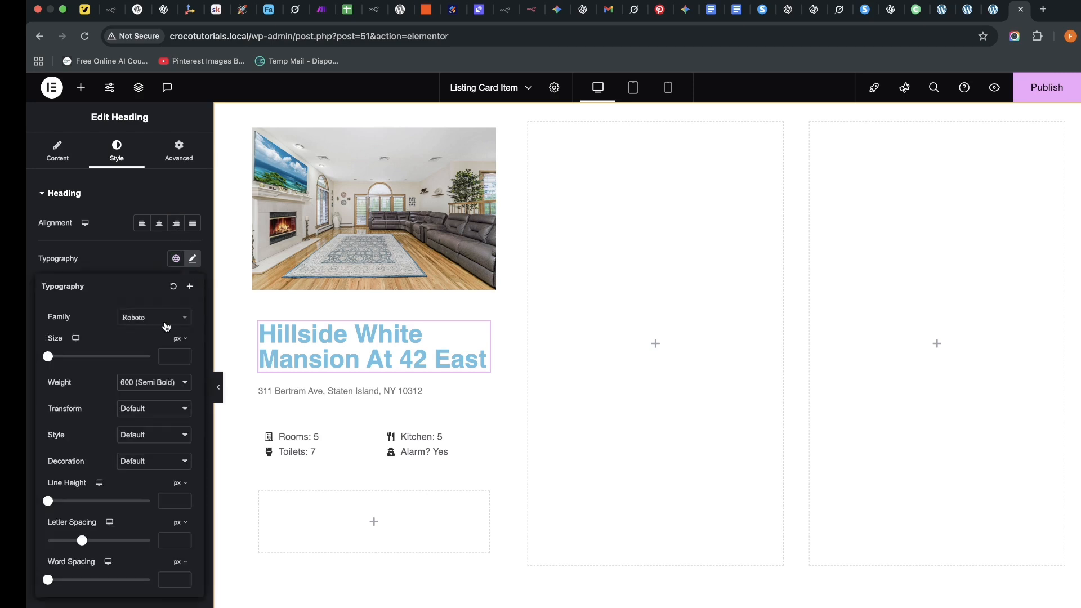
{"action": "left_click", "coordinate": [160, 317]}
{"action": "type", "text": "dm sans"}
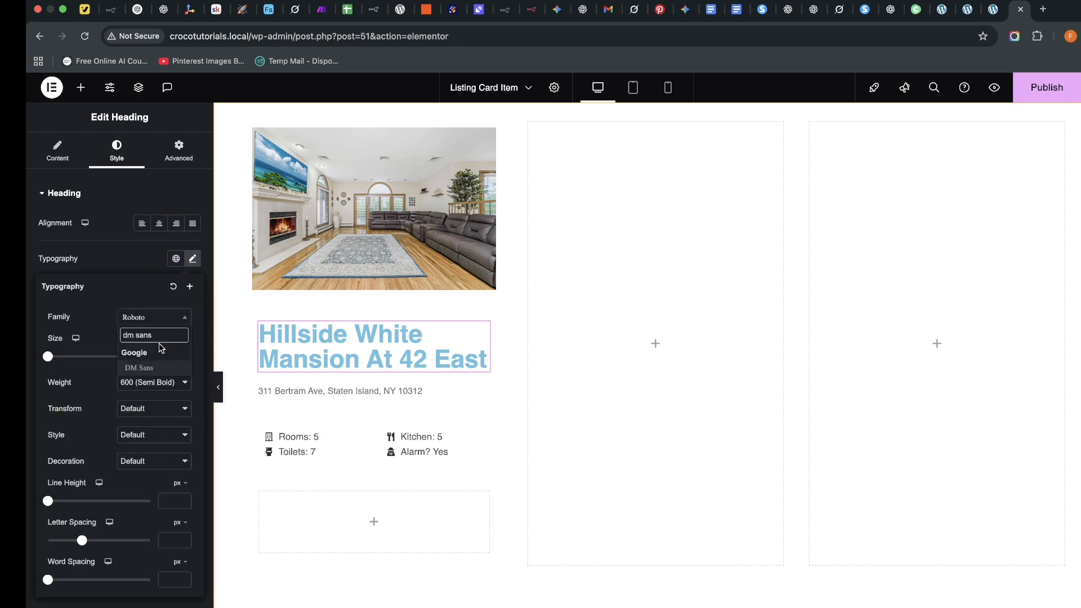
{"action": "left_click", "coordinate": [146, 370]}
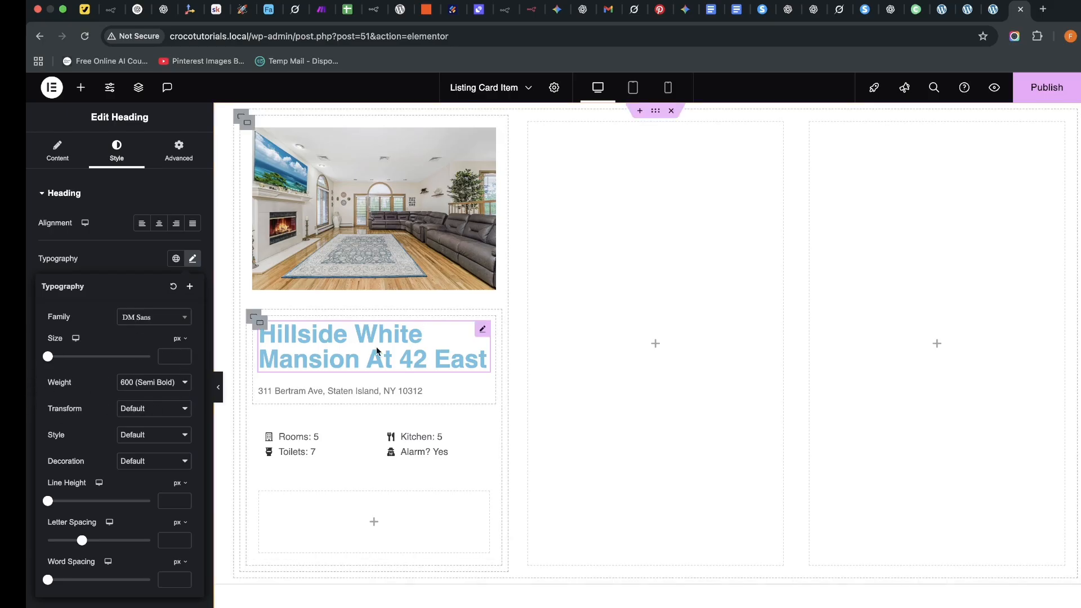
{"action": "left_click_drag", "start_coordinate": [48, 361], "coordinate": [57, 362]}
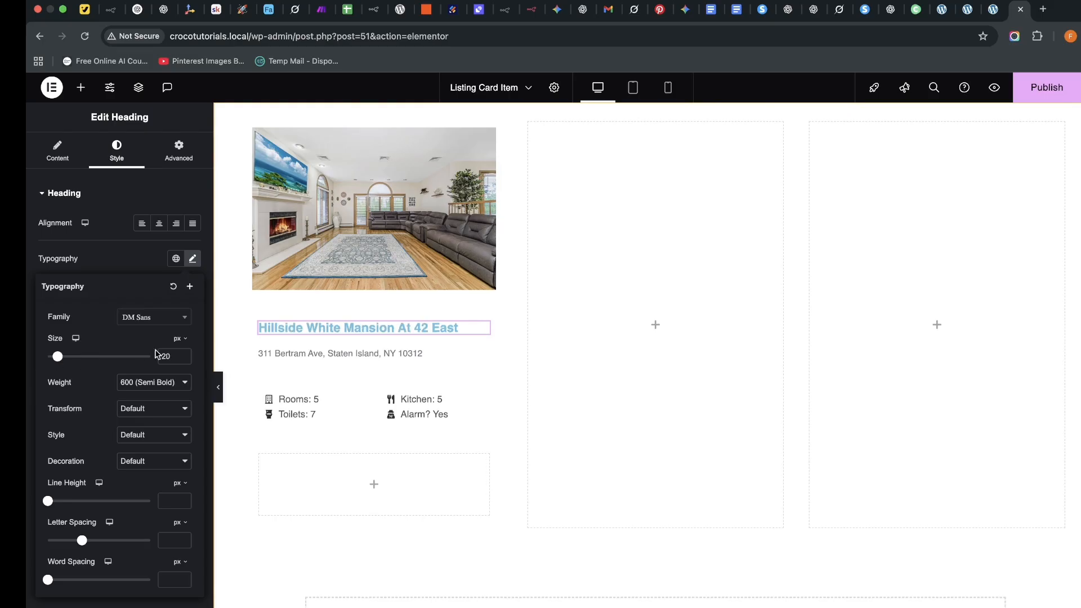
{"action": "left_click", "coordinate": [184, 355]}
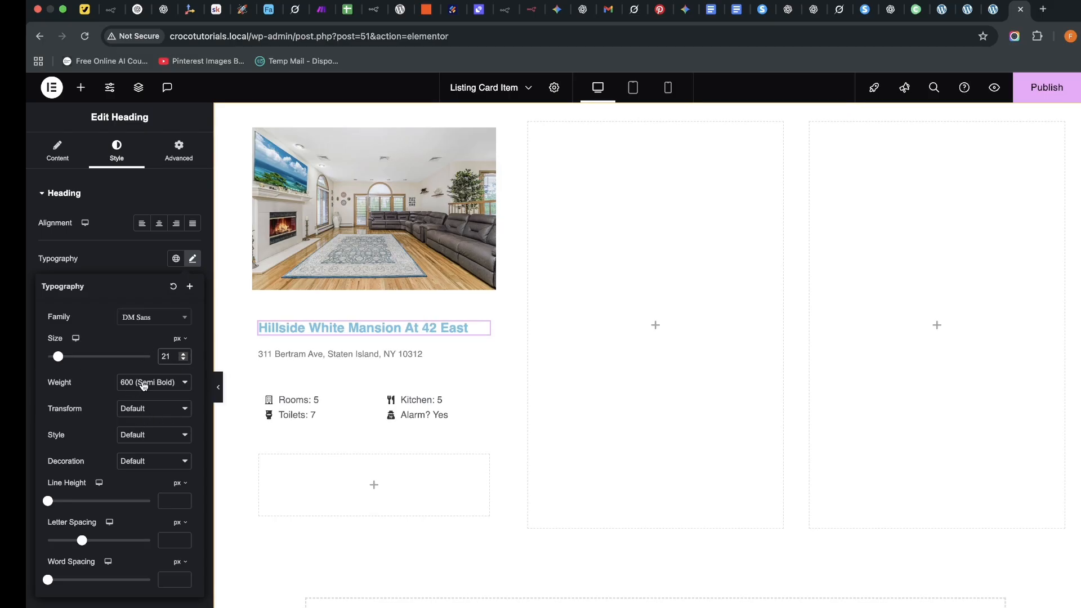
Set the property title heading's font weight to 500 (Medium).
{"action": "left_click", "coordinate": [161, 384]}
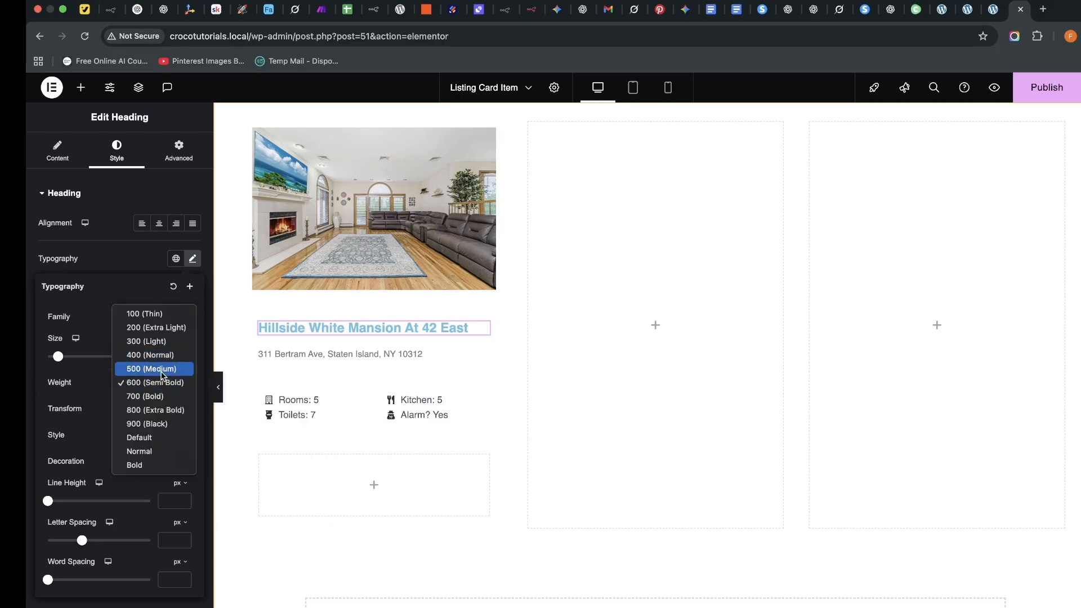
{"action": "left_click", "coordinate": [149, 367]}
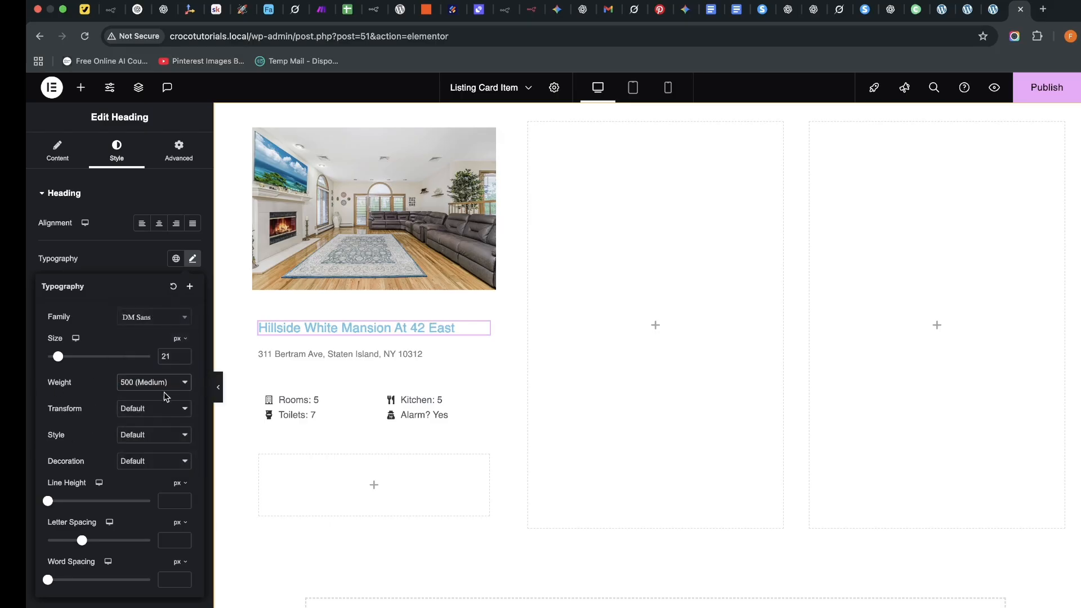
{"action": "left_click", "coordinate": [26, 411]}
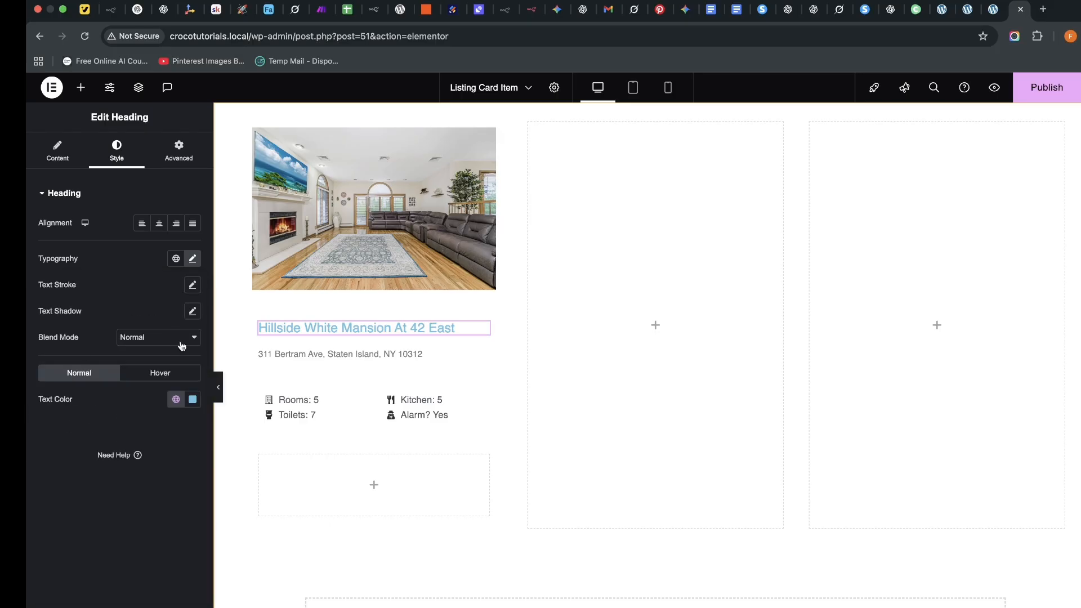
Set the property title heading's text color to #5C5C5C and its font size to 22 px.
{"action": "left_click", "coordinate": [193, 399]}
{"action": "left_click_drag", "start_coordinate": [130, 504], "coordinate": [105, 511]}
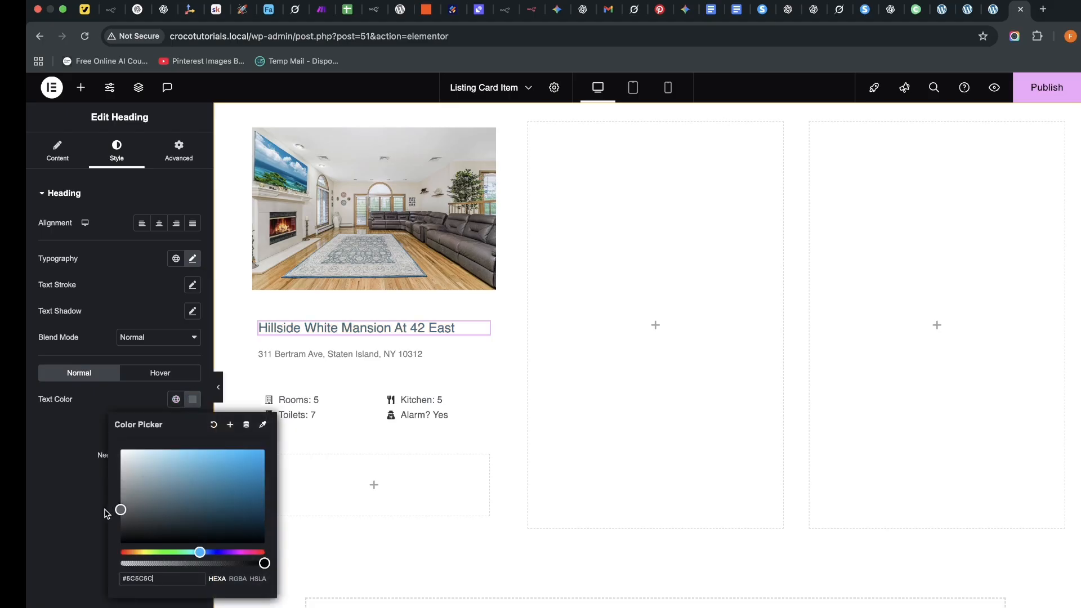
{"action": "left_click", "coordinate": [103, 432]}
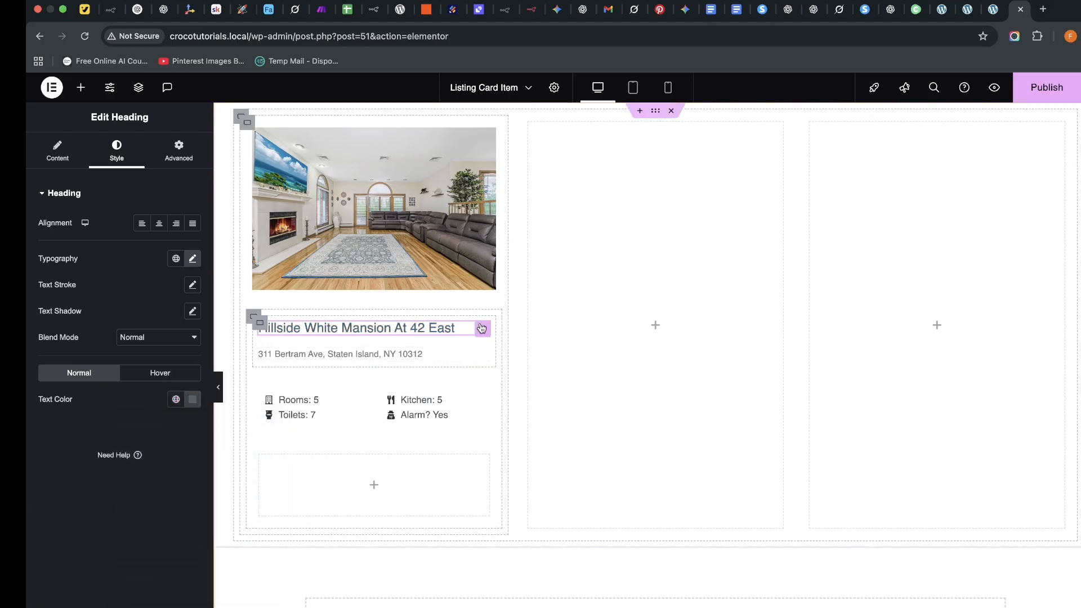
{"action": "left_click", "coordinate": [193, 259]}
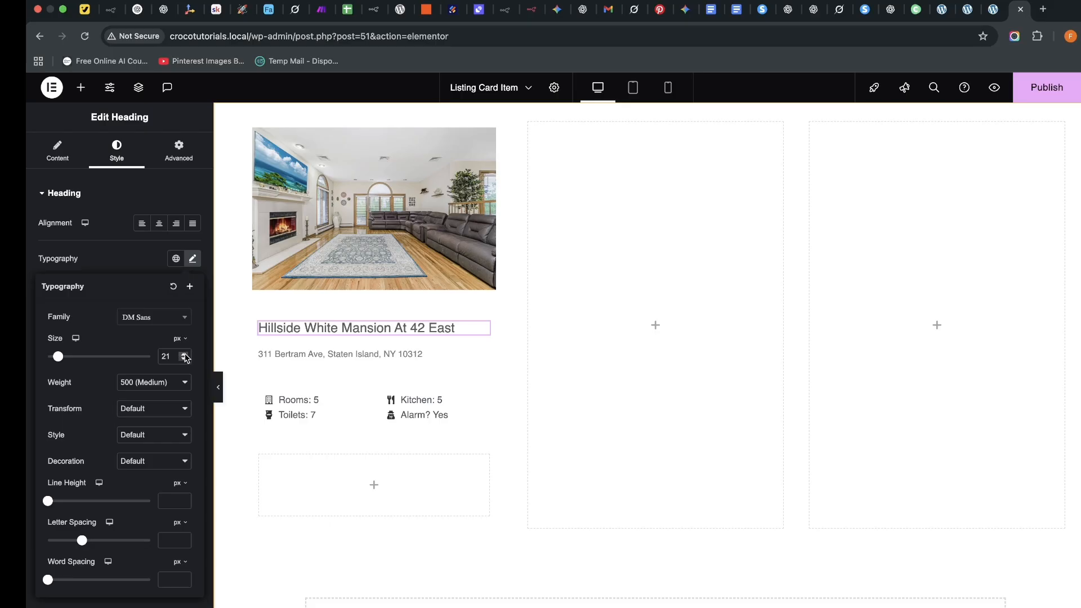
{"action": "left_click", "coordinate": [184, 354]}
Set the font family of the address text below the title to DM Sans.
{"action": "left_click", "coordinate": [486, 355]}
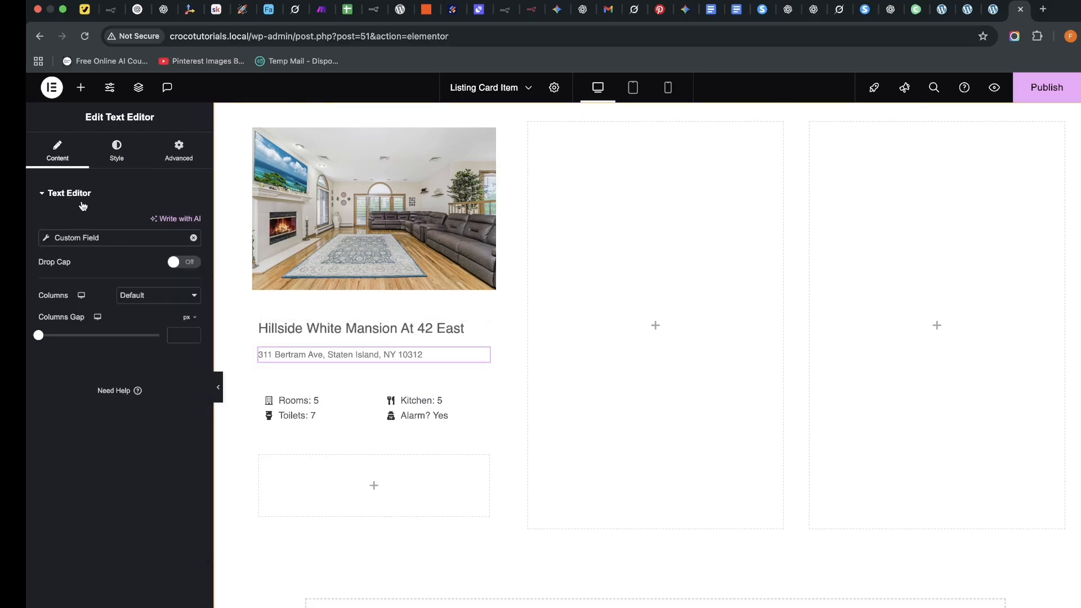
{"action": "left_click", "coordinate": [116, 151]}
{"action": "left_click", "coordinate": [192, 260]}
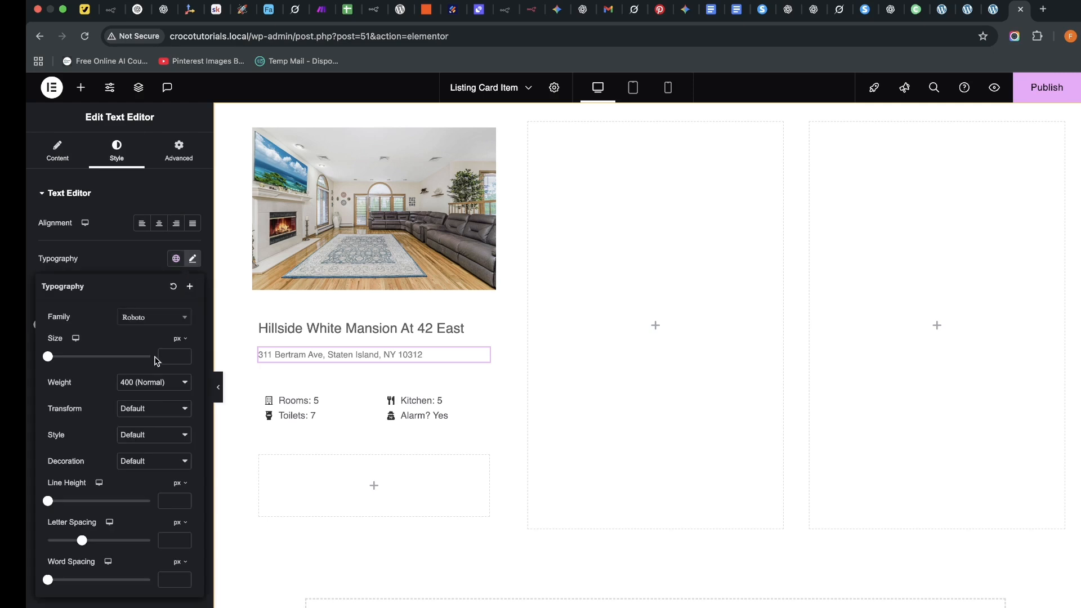
{"action": "left_click", "coordinate": [164, 318]}
{"action": "type", "text": "dm sans"}
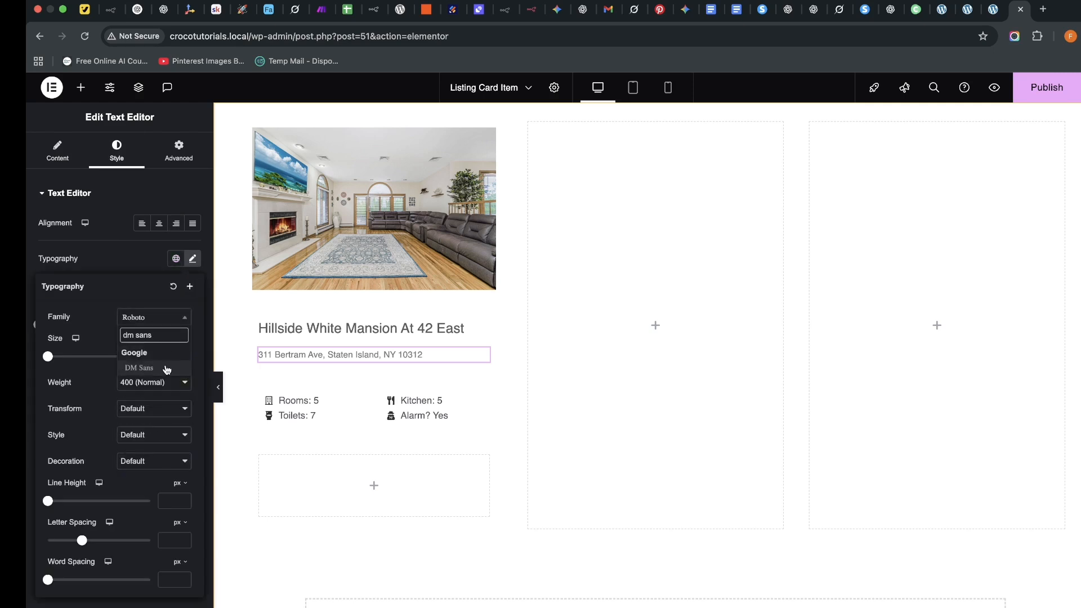
{"action": "left_click", "coordinate": [166, 368]}
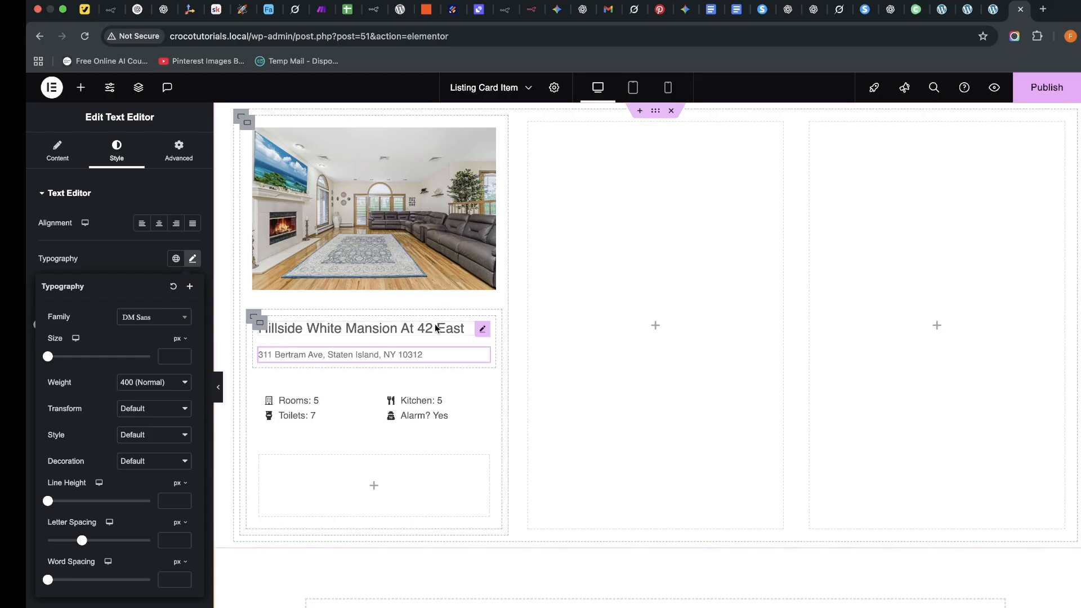
Set the property title heading's font weight to 600 (Semi Bold).
{"action": "left_click", "coordinate": [284, 330]}
{"action": "left_click", "coordinate": [191, 259]}
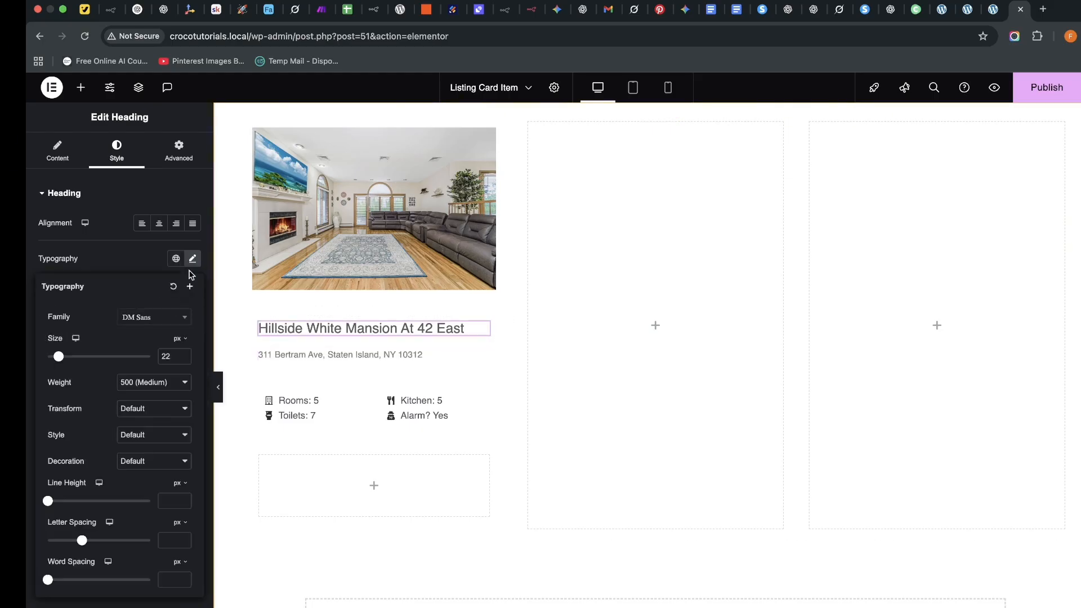
{"action": "left_click", "coordinate": [171, 378]}
{"action": "left_click", "coordinate": [164, 391]}
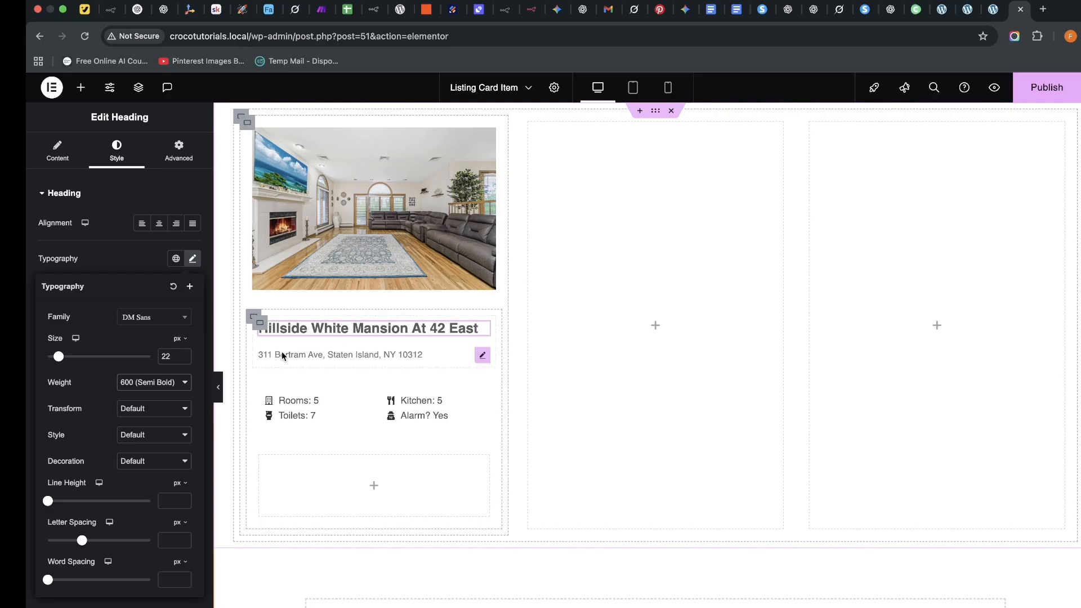
Set the column and row gaps of the container around the title and address to 5 px.
{"action": "left_click", "coordinate": [262, 328]}
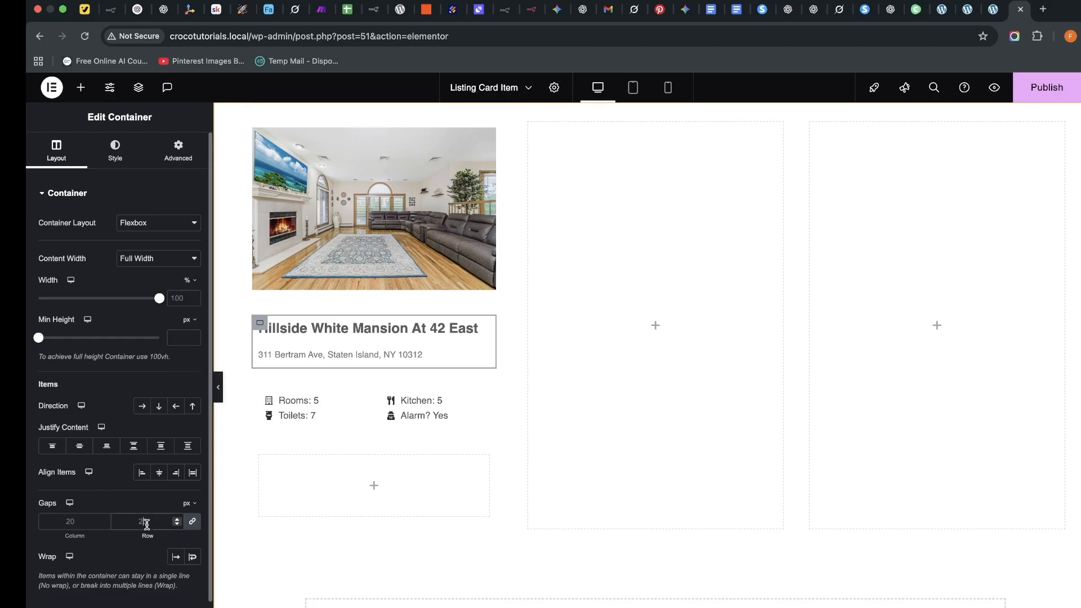
{"action": "left_click", "coordinate": [150, 525]}
{"action": "type", "text": "0"}
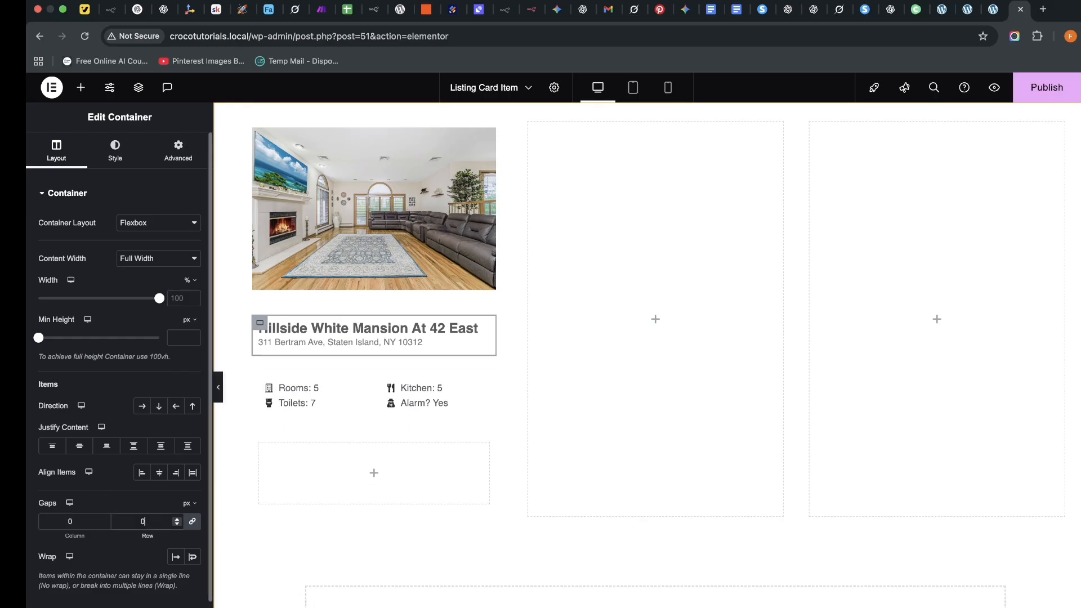
{"action": "left_click", "coordinate": [178, 519]}
{"action": "left_click", "coordinate": [178, 519]}
{"action": "left_click", "coordinate": [178, 519]}
{"action": "left_click", "coordinate": [177, 519]}
{"action": "left_click", "coordinate": [178, 519]}
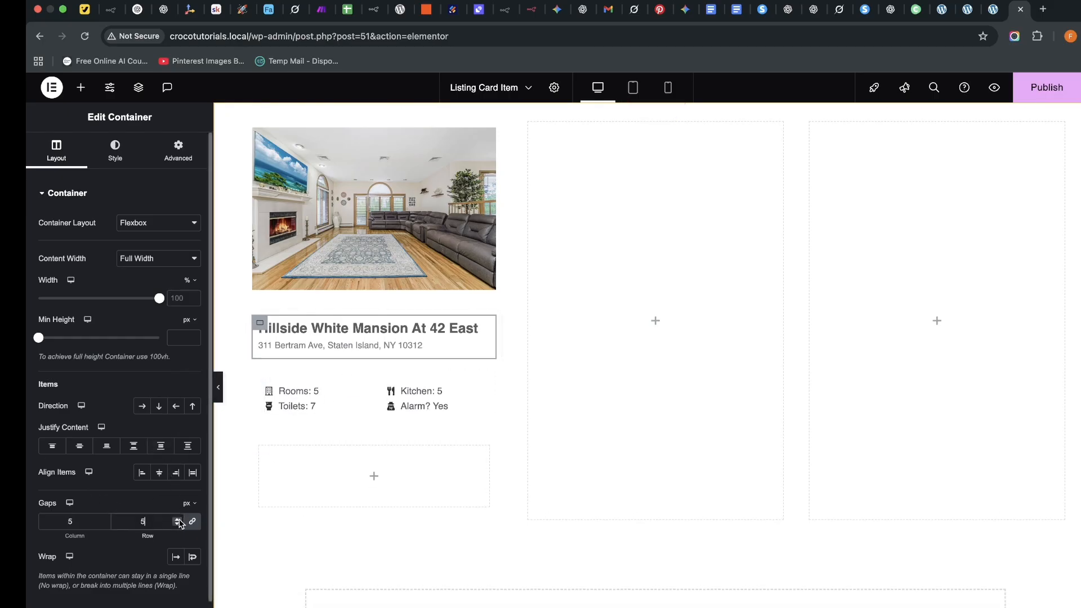
Set the column and row gaps of the container holding both icon lists to 5 px and its padding to 0.
{"action": "left_click", "coordinate": [268, 384]}
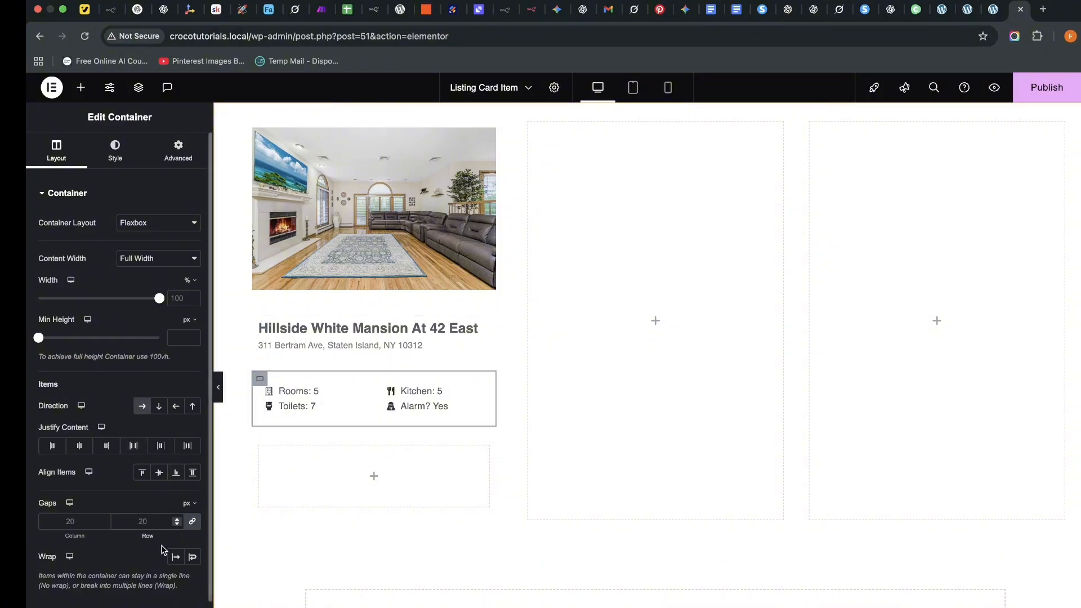
{"action": "type", "text": "5"}
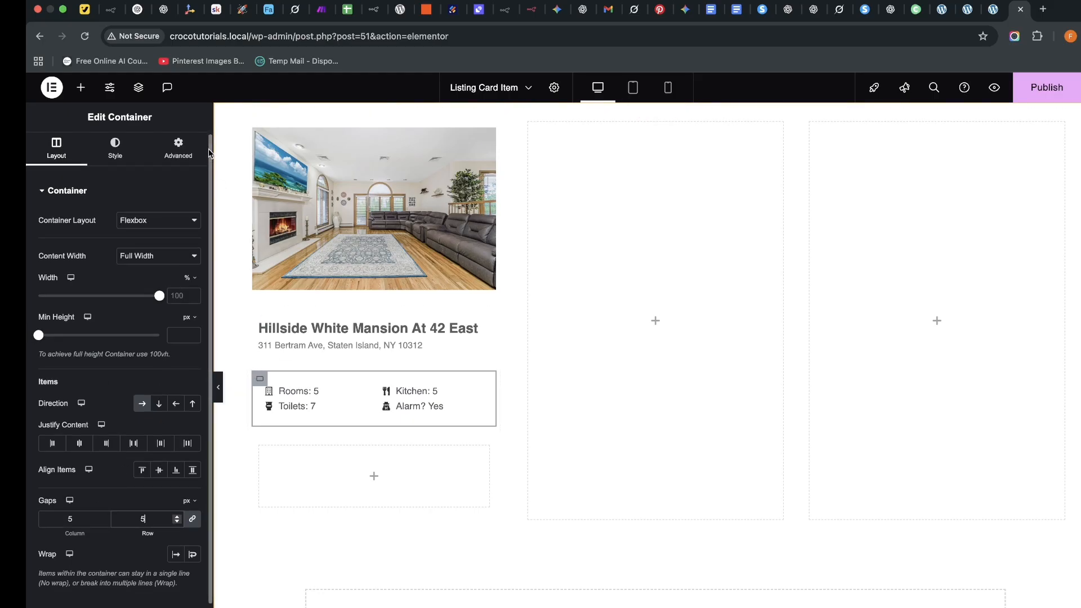
{"action": "left_click", "coordinate": [179, 151]}
{"action": "left_click", "coordinate": [190, 286]}
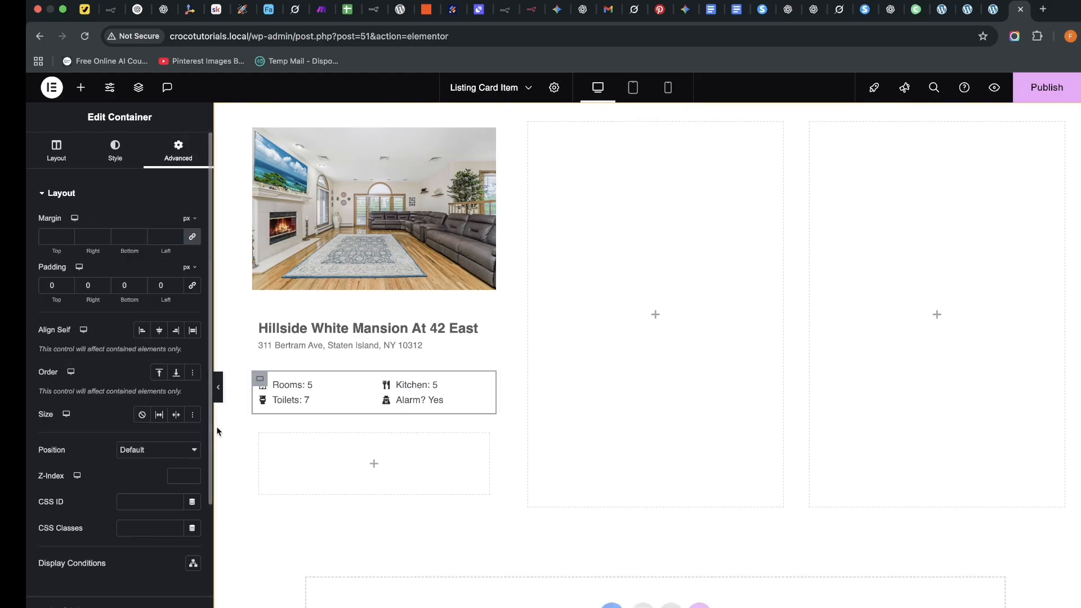
Set the column and row gaps to 0 px on the two inner containers that each hold one icon list.
{"action": "left_click", "coordinate": [381, 387]}
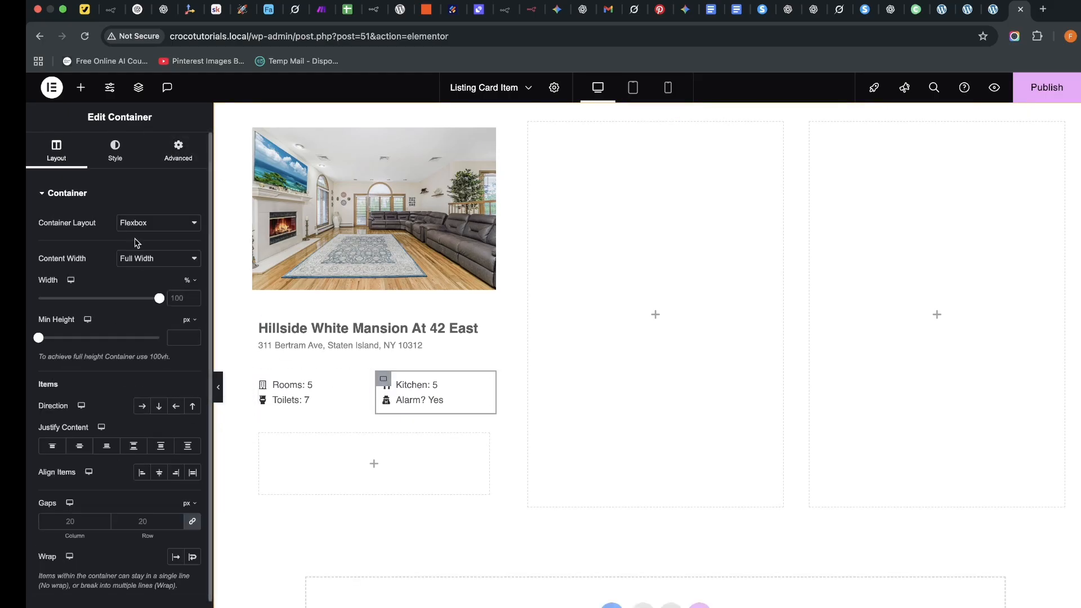
{"action": "scroll", "coordinate": [118, 394], "scroll_direction": "down", "scroll_amount": 3}
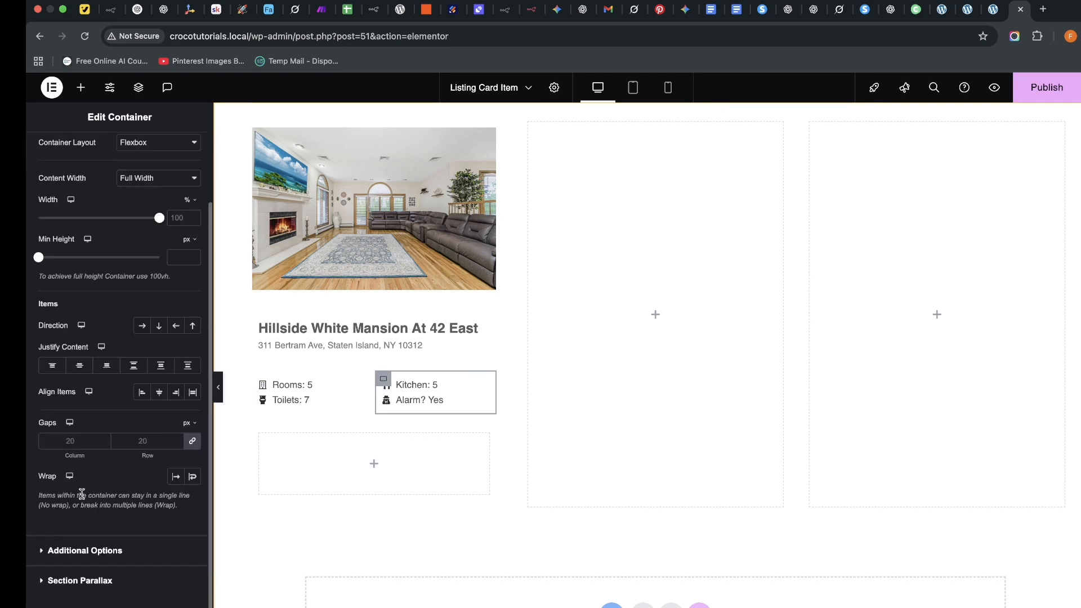
{"action": "left_click", "coordinate": [144, 441]}
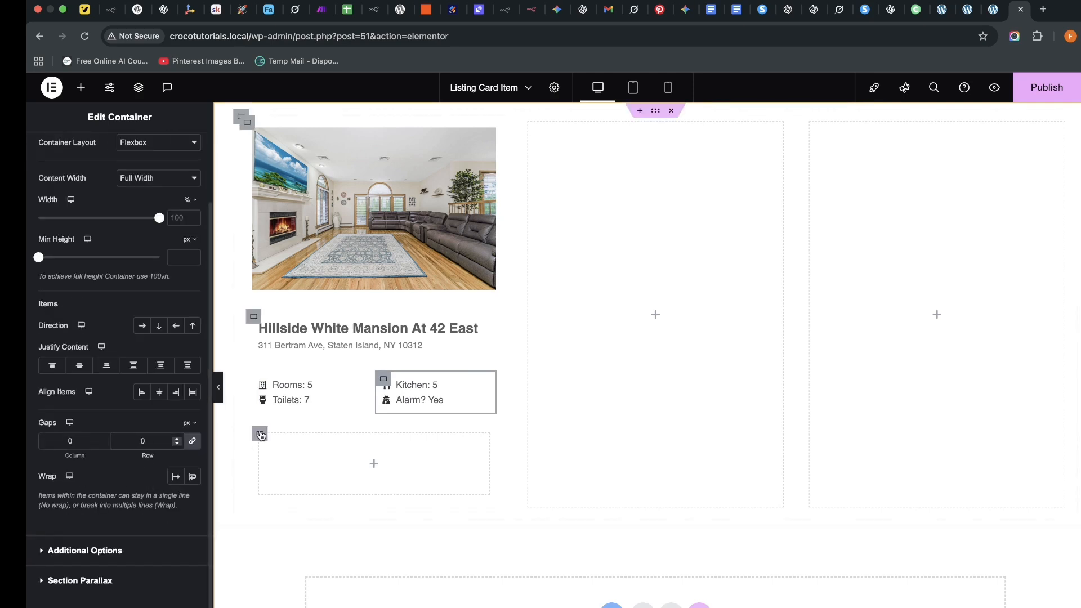
{"action": "left_click", "coordinate": [263, 381]}
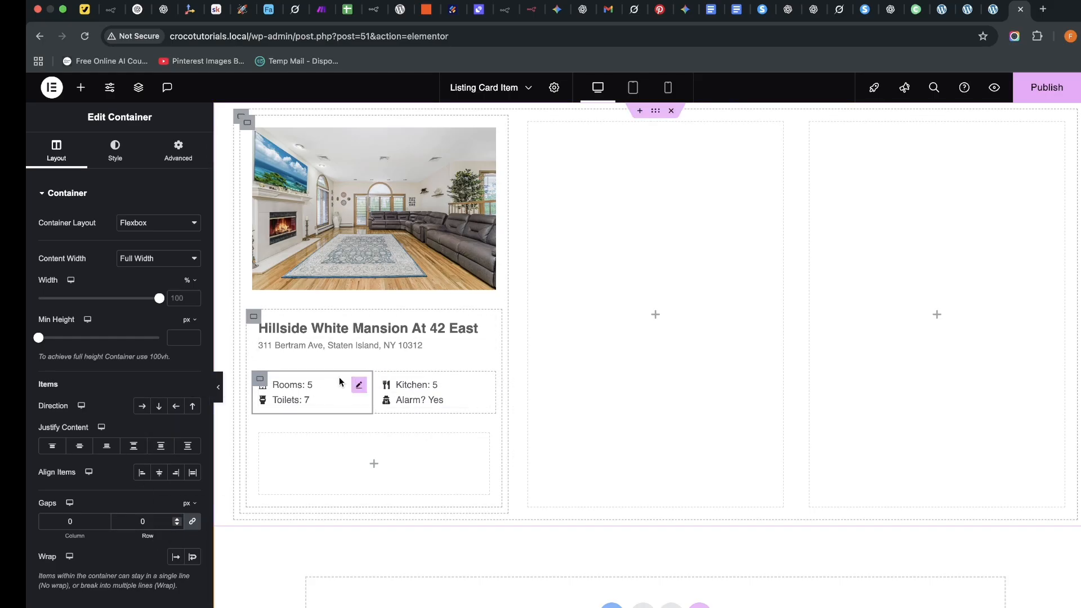
{"action": "left_click", "coordinate": [256, 378]}
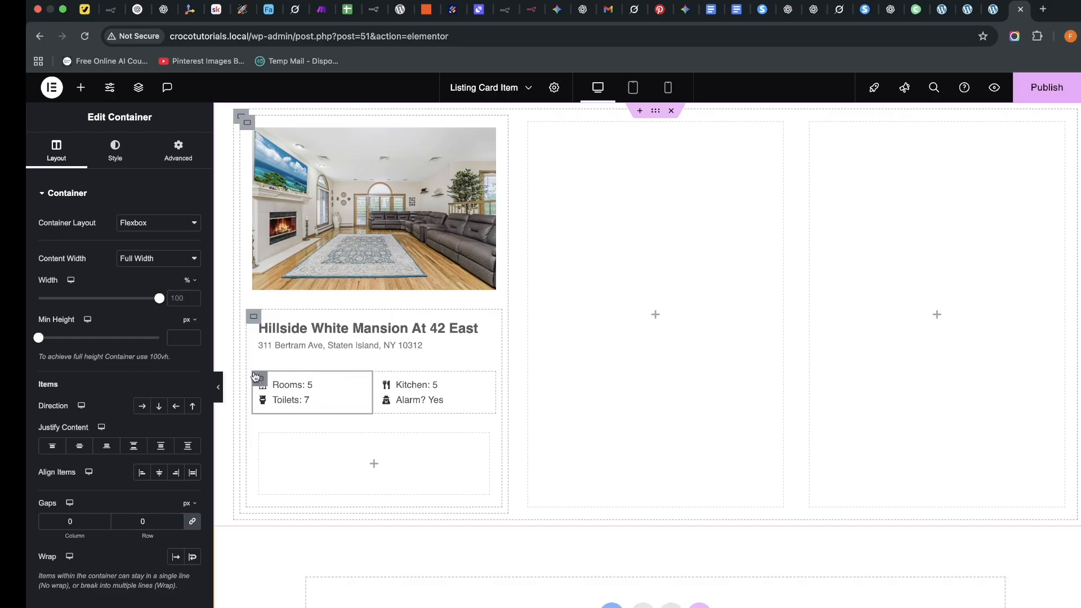
{"action": "left_click", "coordinate": [378, 380]}
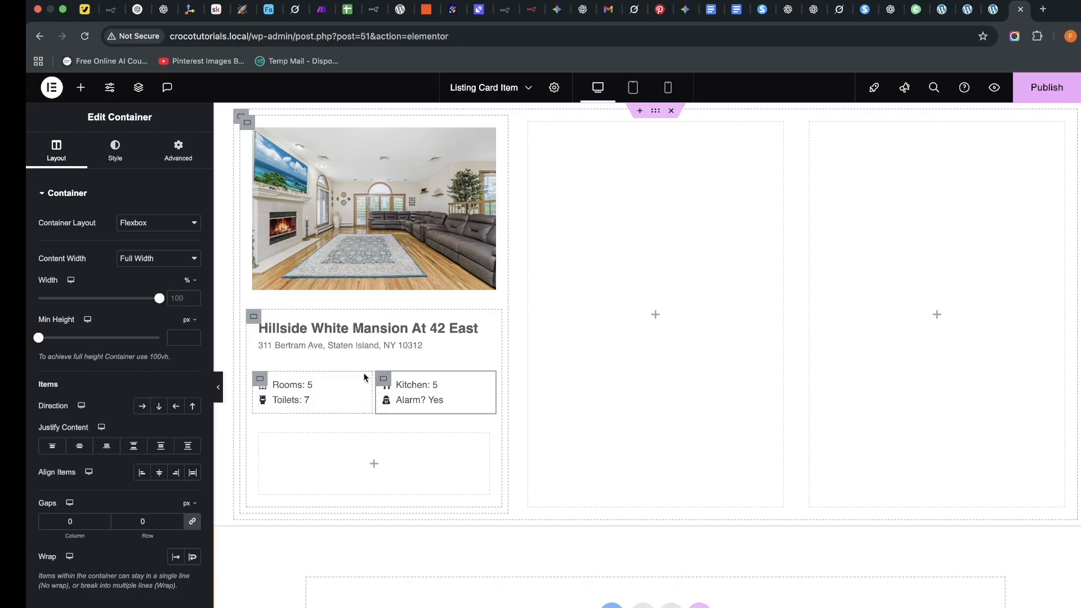
Select the parent container of the two icon list containers in the page structure and reduce its column and row gaps to 0 px.
{"action": "left_click", "coordinate": [139, 88]}
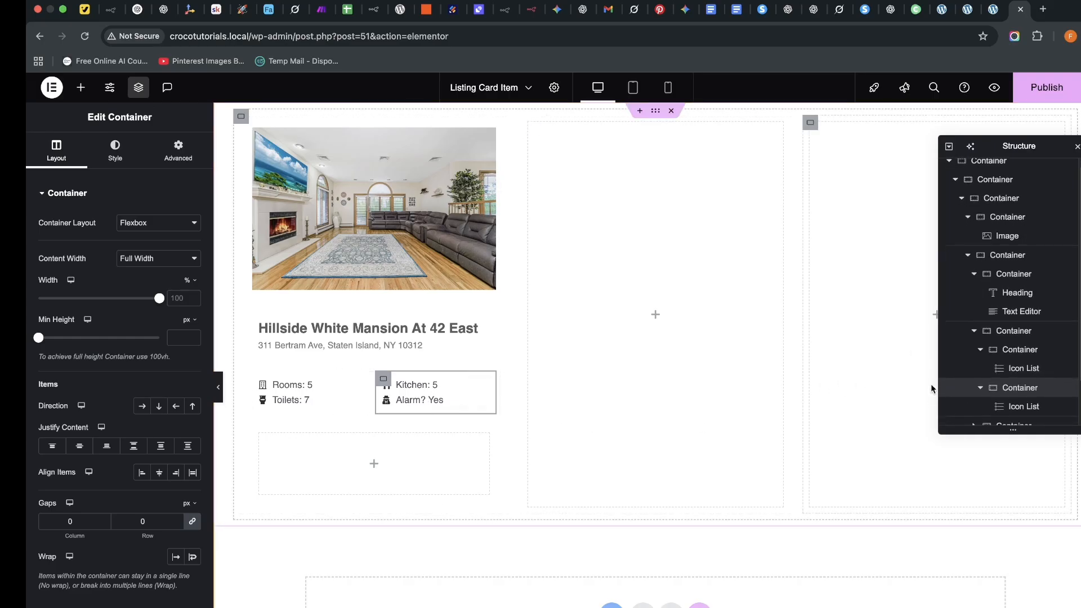
{"action": "left_click", "coordinate": [1009, 334]}
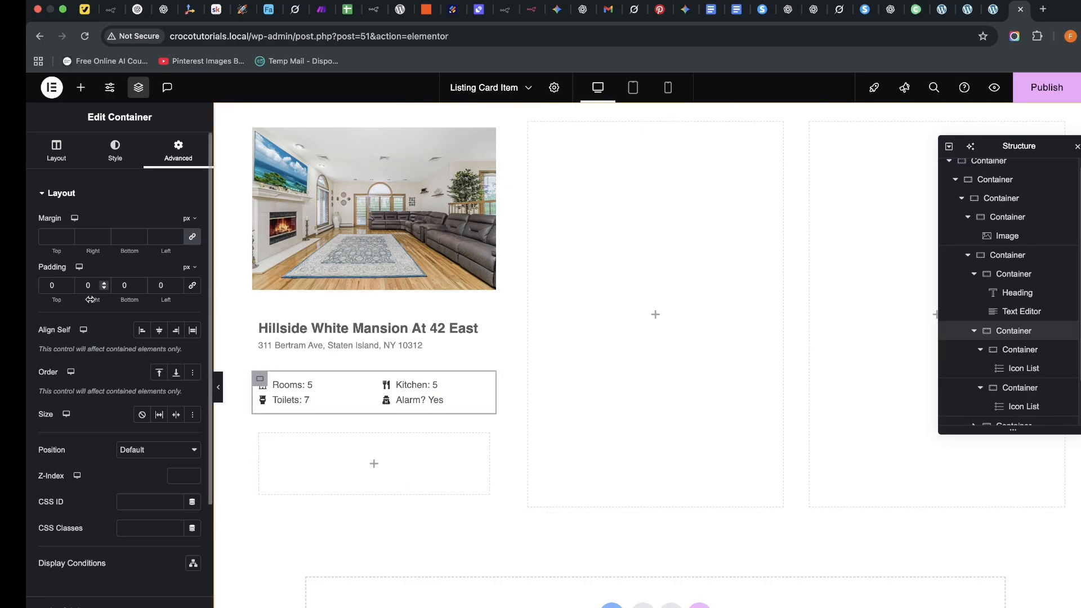
{"action": "scroll", "coordinate": [125, 469], "scroll_direction": "down", "scroll_amount": 1}
{"action": "scroll", "coordinate": [125, 468], "scroll_direction": "up", "scroll_amount": 1}
{"action": "left_click", "coordinate": [56, 150]}
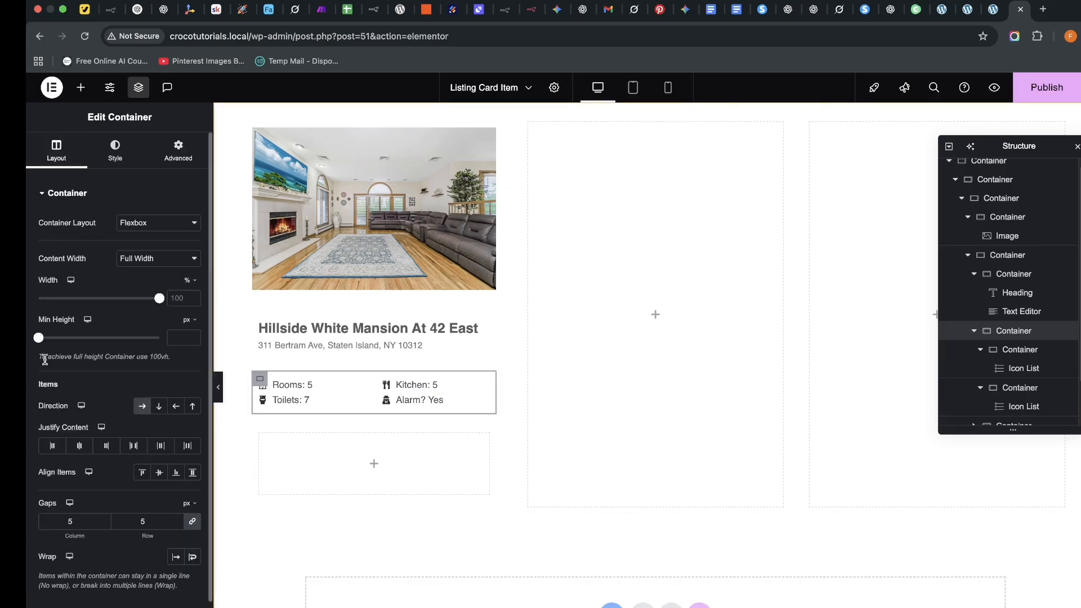
{"action": "left_click", "coordinate": [161, 163]}
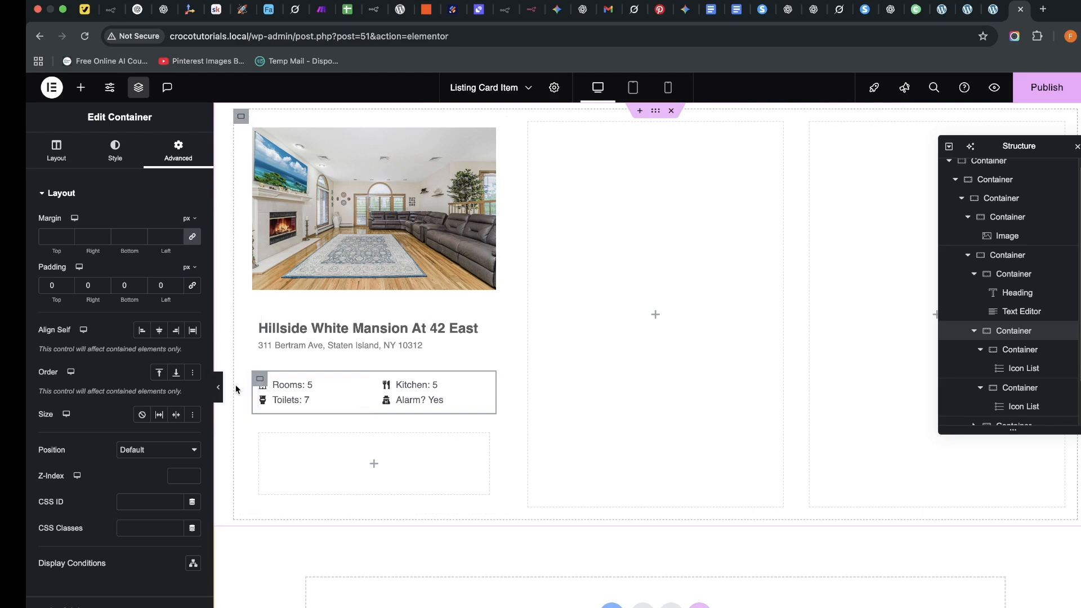
{"action": "left_click", "coordinate": [59, 166]}
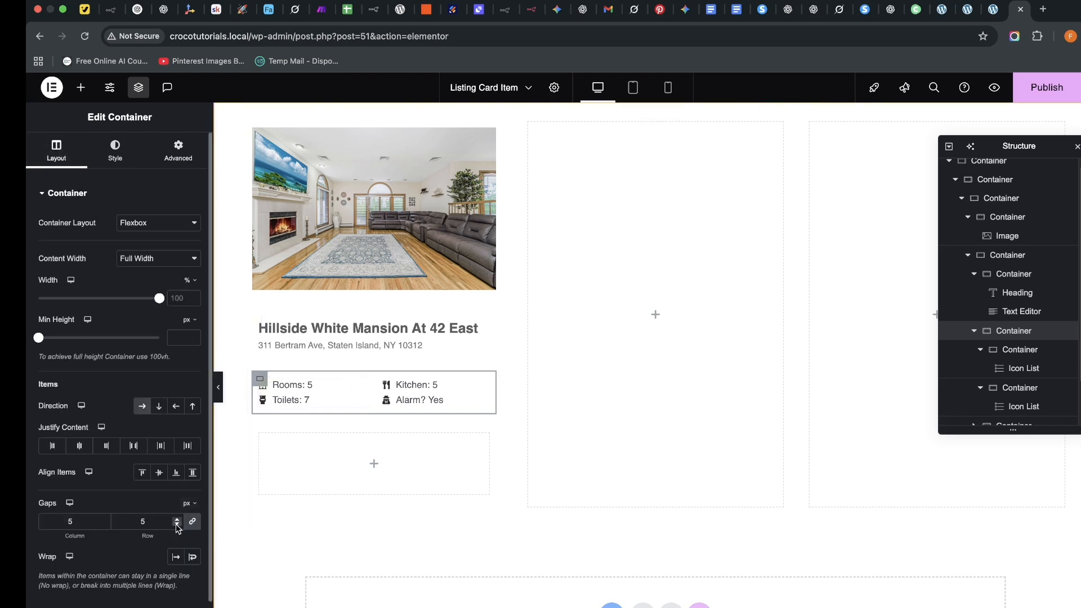
{"action": "left_click", "coordinate": [177, 525]}
{"action": "left_click", "coordinate": [177, 525]}
{"action": "left_click", "coordinate": [177, 526]}
{"action": "left_click", "coordinate": [177, 526]}
{"action": "left_click", "coordinate": [177, 525]}
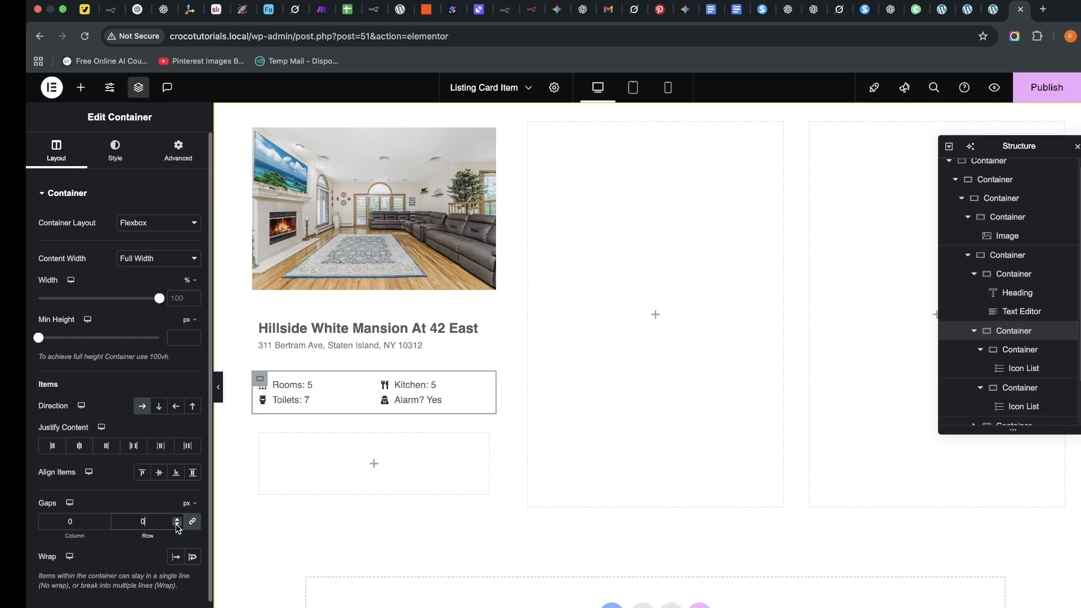
Set the padding on all sides to 0 for the Kitchen/Alarm and Rooms/Toilets icon list containers.
{"action": "left_click", "coordinate": [388, 383]}
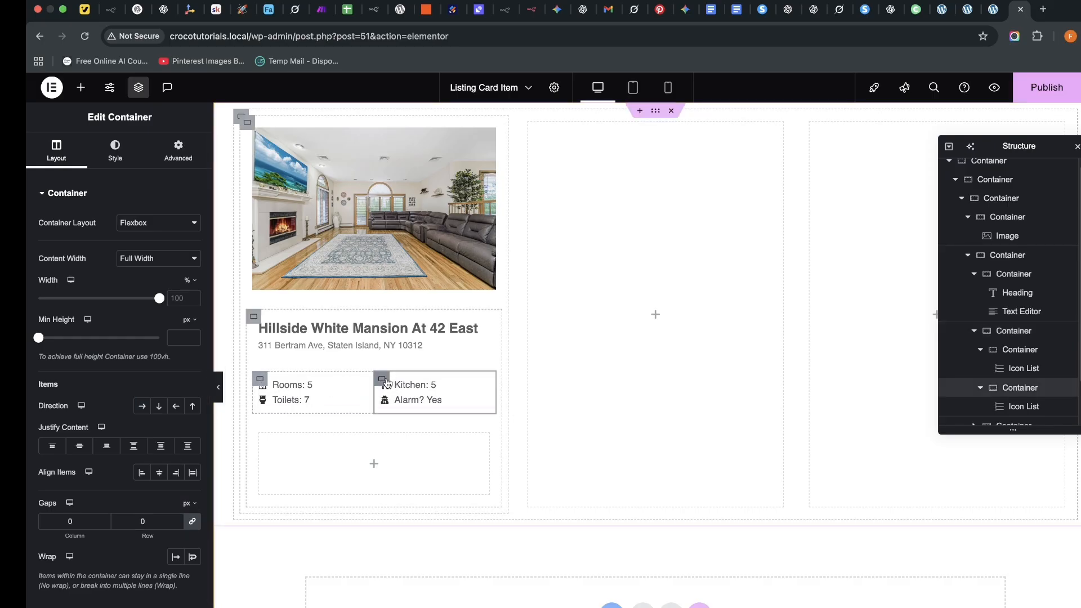
{"action": "left_click", "coordinate": [182, 145]}
{"action": "left_click", "coordinate": [192, 285]}
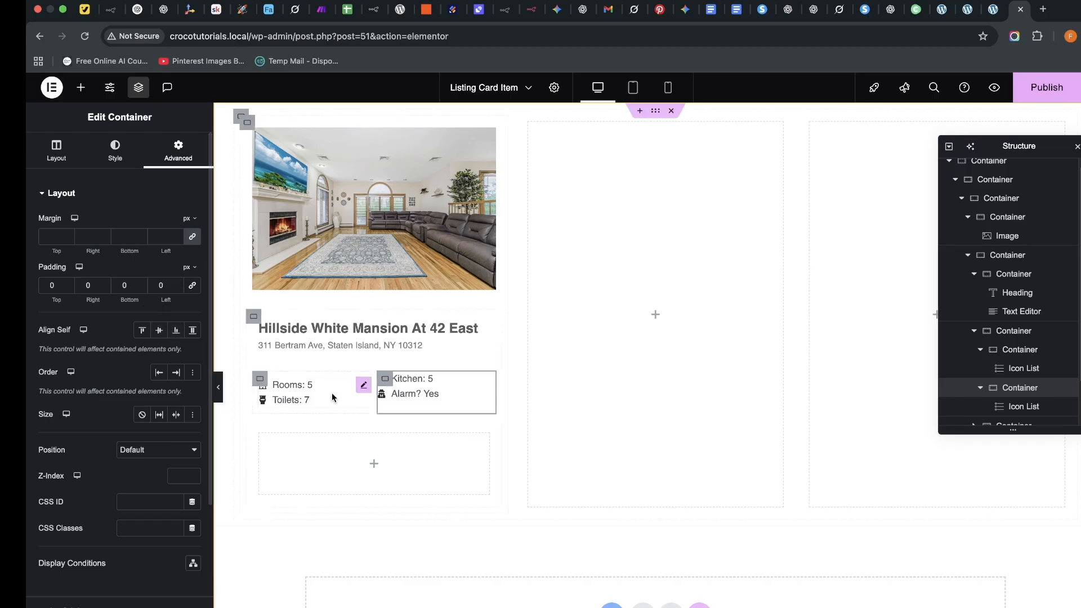
{"action": "left_click", "coordinate": [1019, 350]}
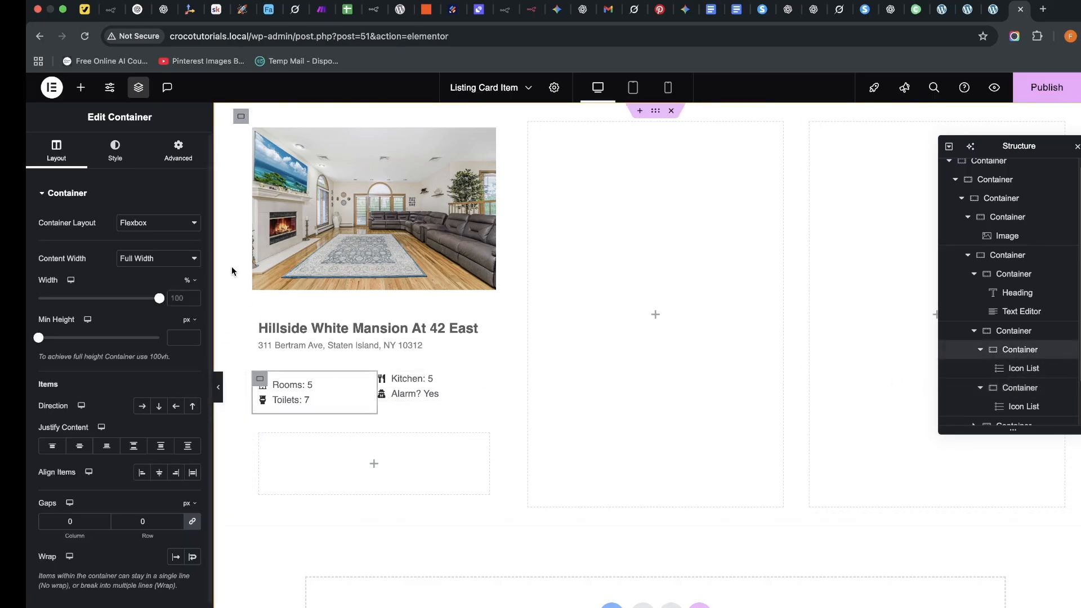
{"action": "left_click", "coordinate": [178, 149]}
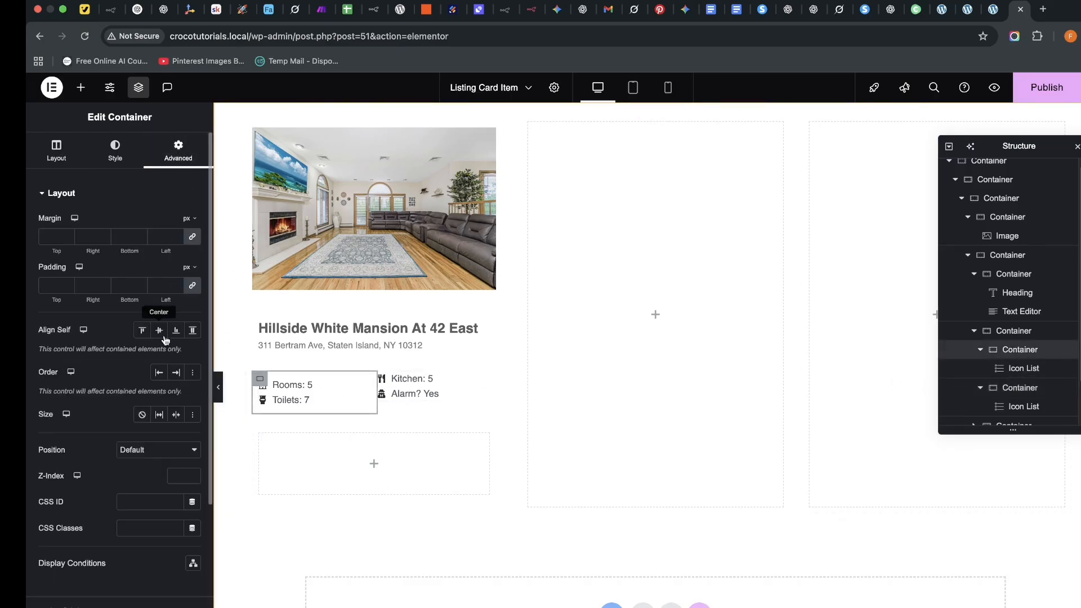
{"action": "left_click", "coordinate": [192, 286]}
{"action": "left_click", "coordinate": [1013, 331]}
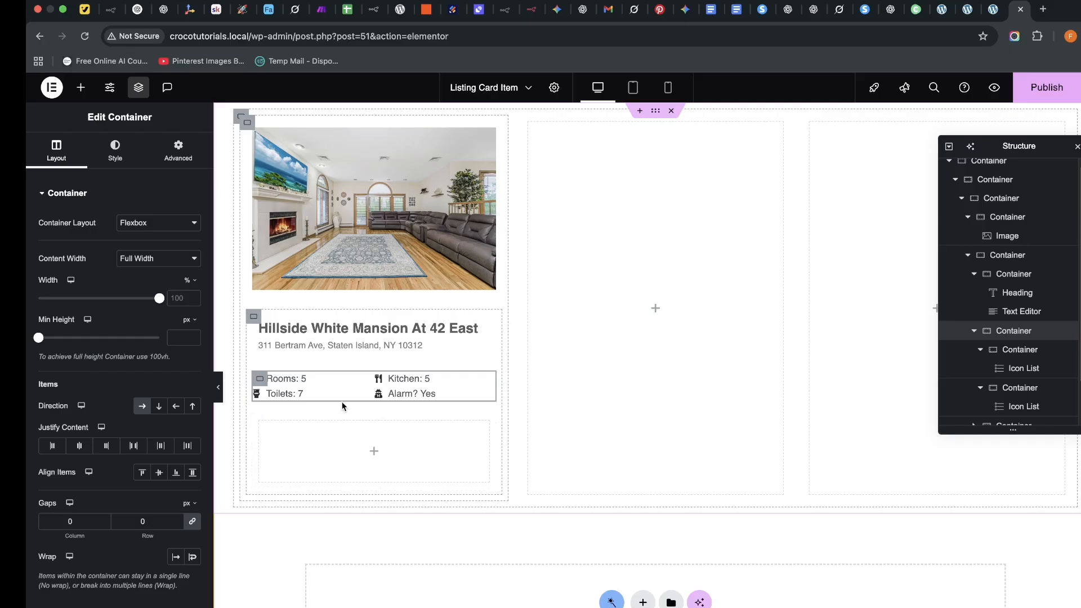
Check the property's saved field values in its edit post and on its published page, then return to the Elementor template.
{"action": "left_click", "coordinate": [967, 12]}
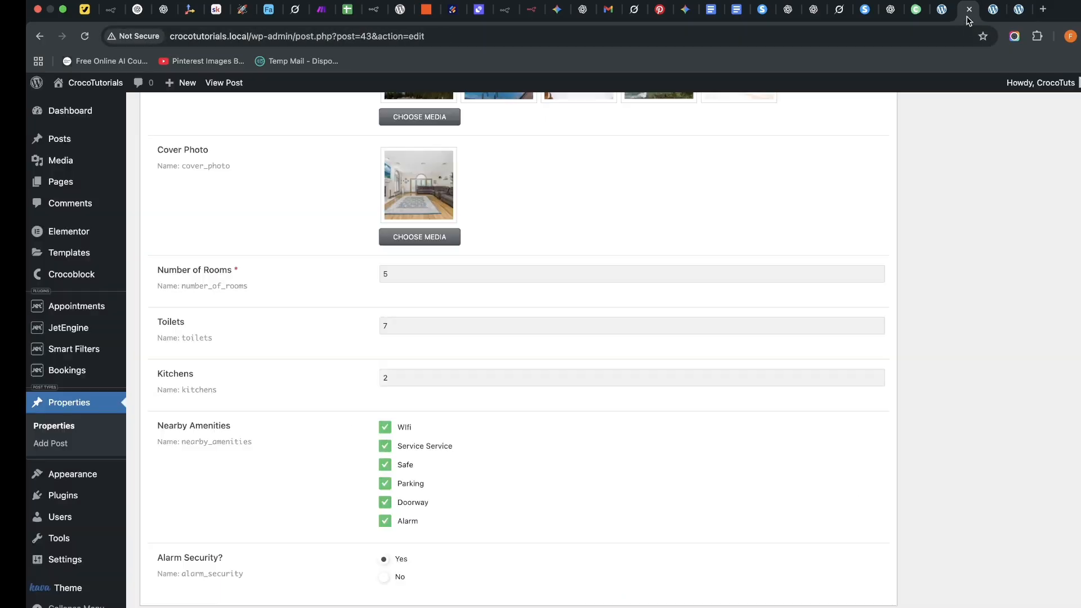
{"action": "scroll", "coordinate": [451, 304], "scroll_direction": "down", "scroll_amount": 1}
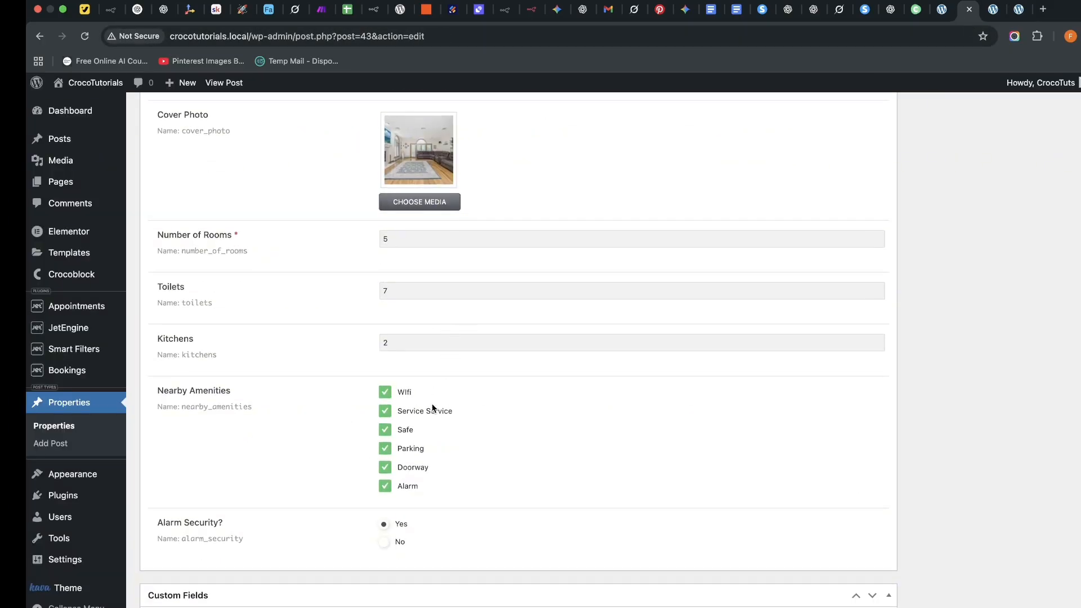
{"action": "scroll", "coordinate": [433, 407], "scroll_direction": "up", "scroll_amount": 10}
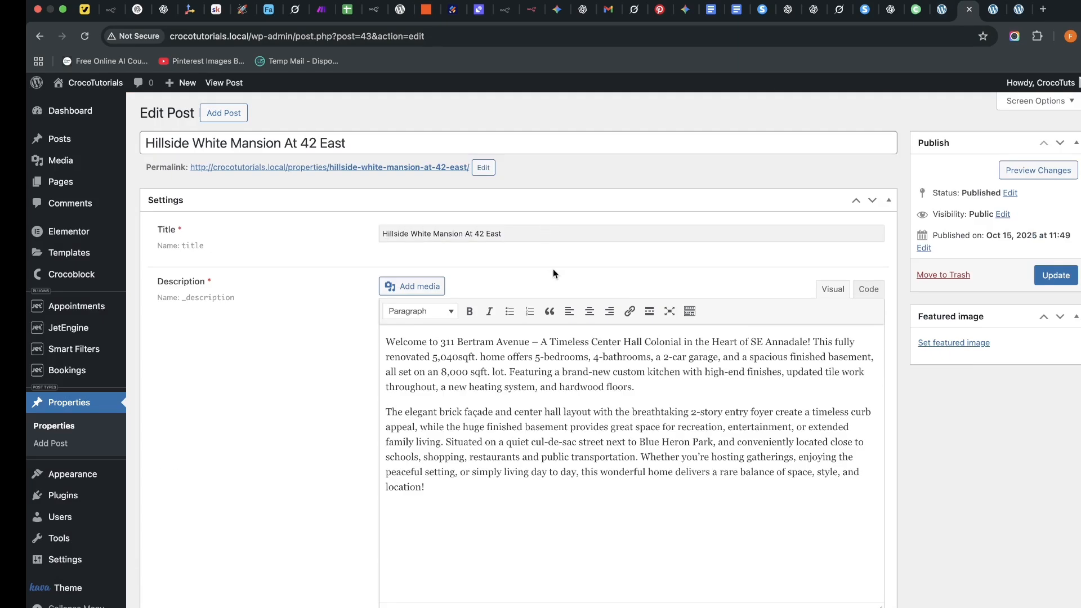
{"action": "left_click", "coordinate": [992, 9]}
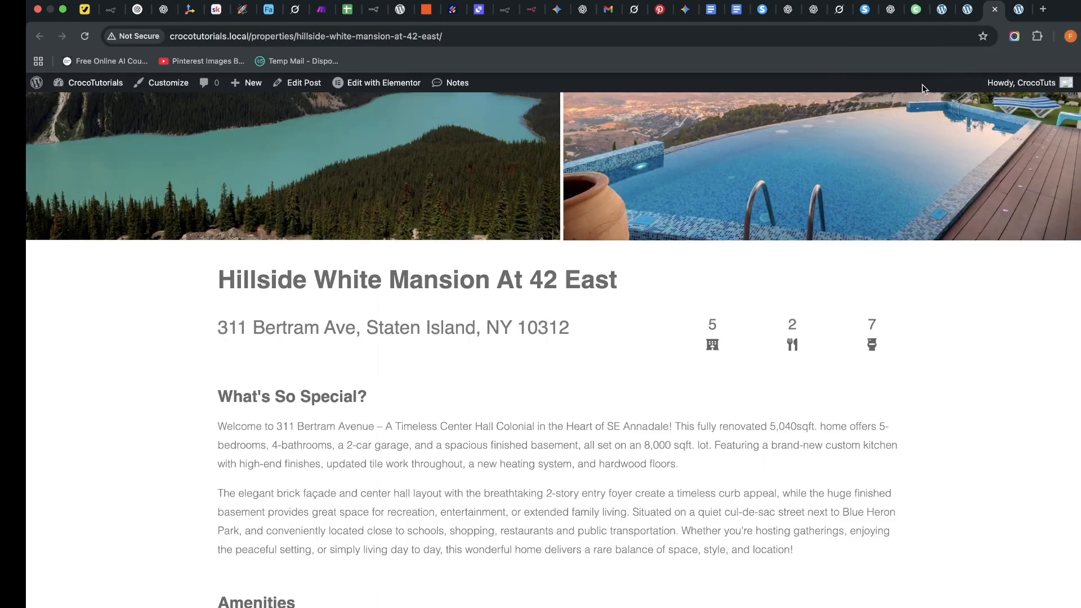
{"action": "left_click", "coordinate": [1012, 10]}
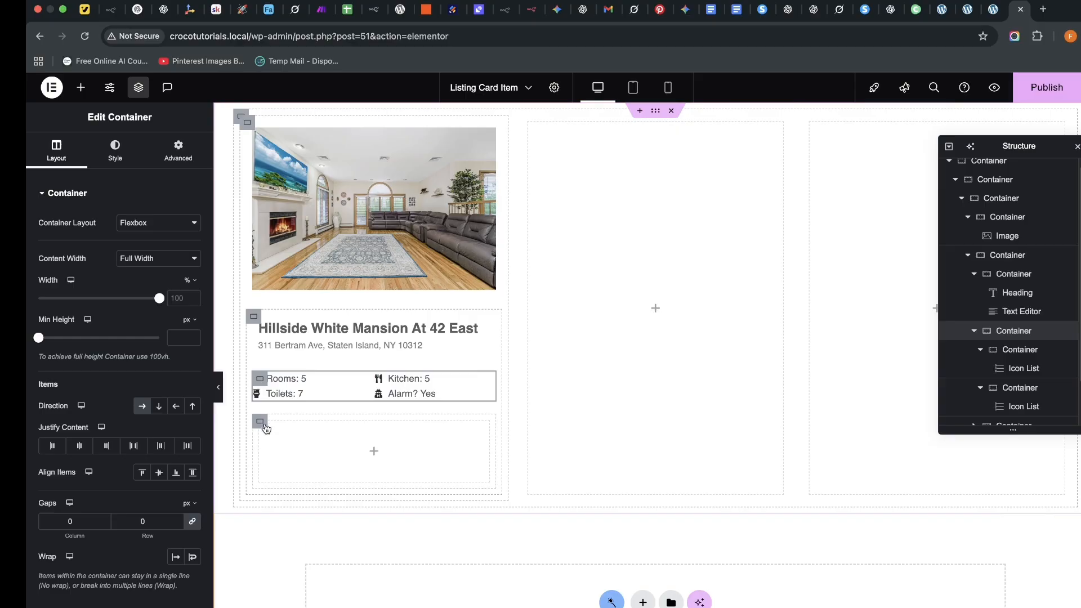
Delete the empty container below the icon lists and set the gaps of the container enclosing the title and icon lists to 5 px.
{"action": "right_click", "coordinate": [259, 421]}
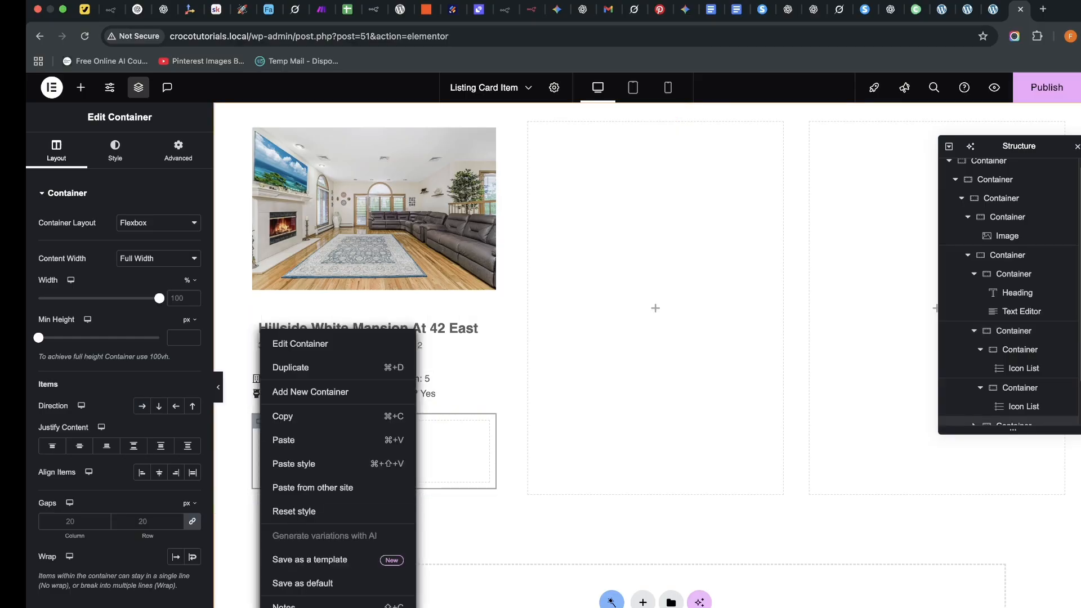
{"action": "left_click", "coordinate": [292, 607]}
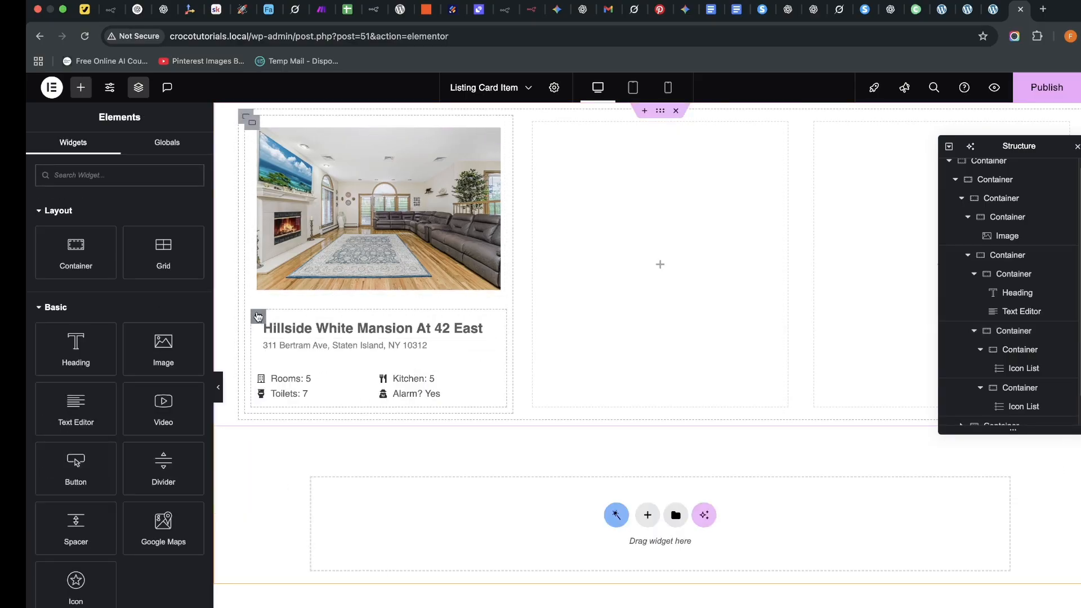
{"action": "left_click", "coordinate": [257, 316]}
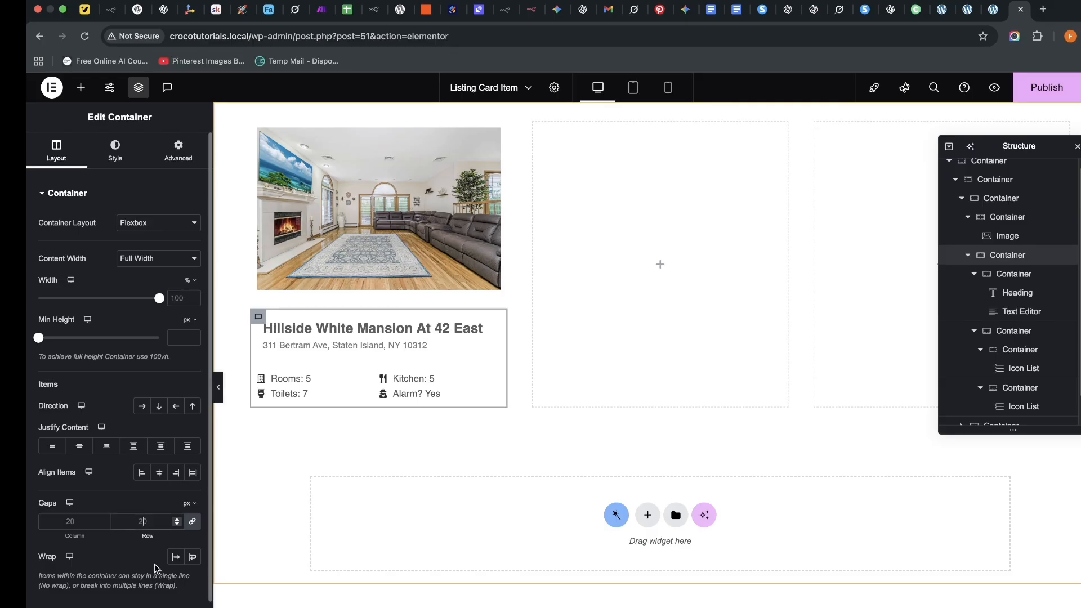
{"action": "type", "text": "5"}
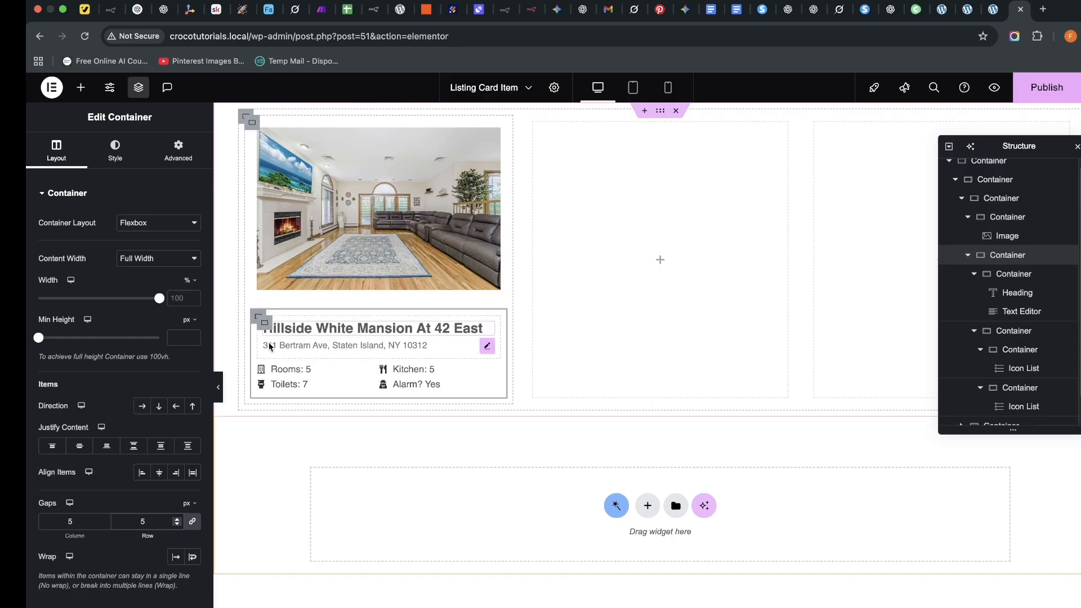
Set the padding of the container around the title and address to 0 on all sides.
{"action": "left_click", "coordinate": [264, 325]}
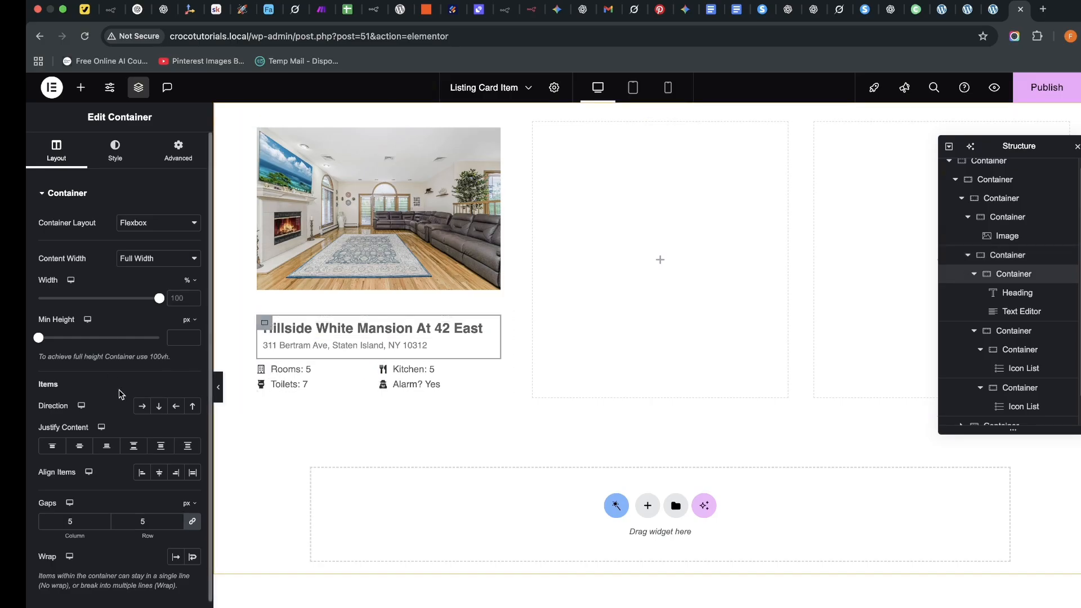
{"action": "left_click", "coordinate": [177, 151]}
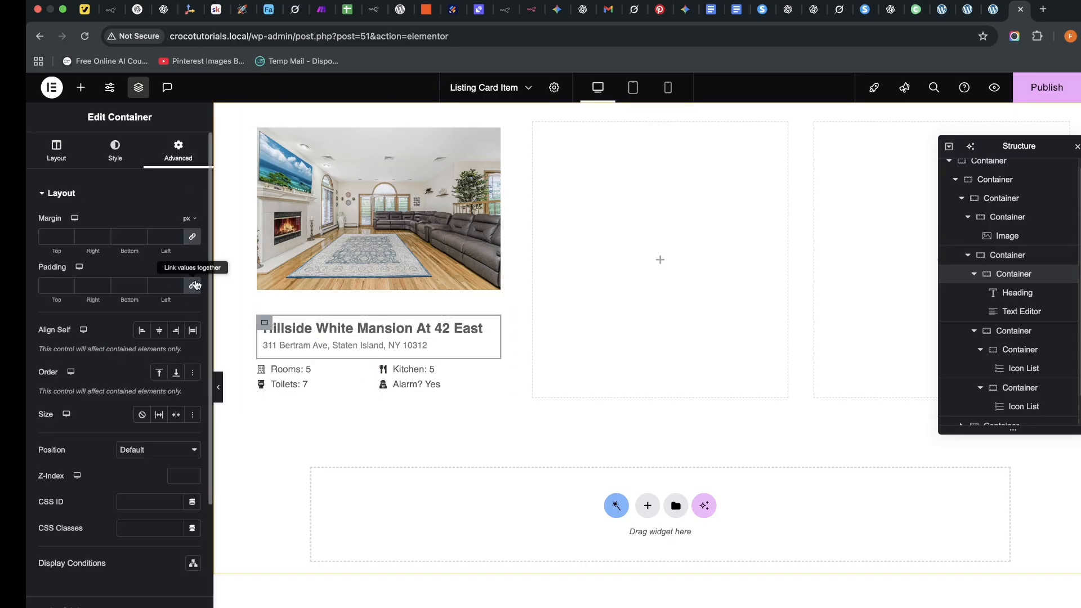
{"action": "left_click", "coordinate": [192, 285]}
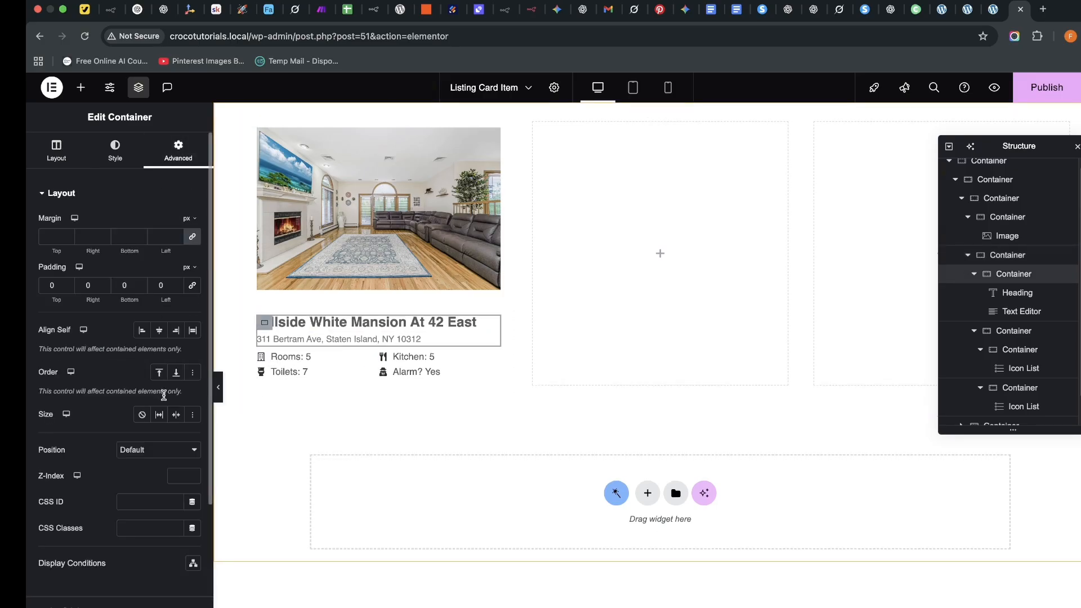
Increase the column and row gaps of the container enclosing the title, address and icon lists to 10 px.
{"action": "left_click", "coordinate": [261, 347]}
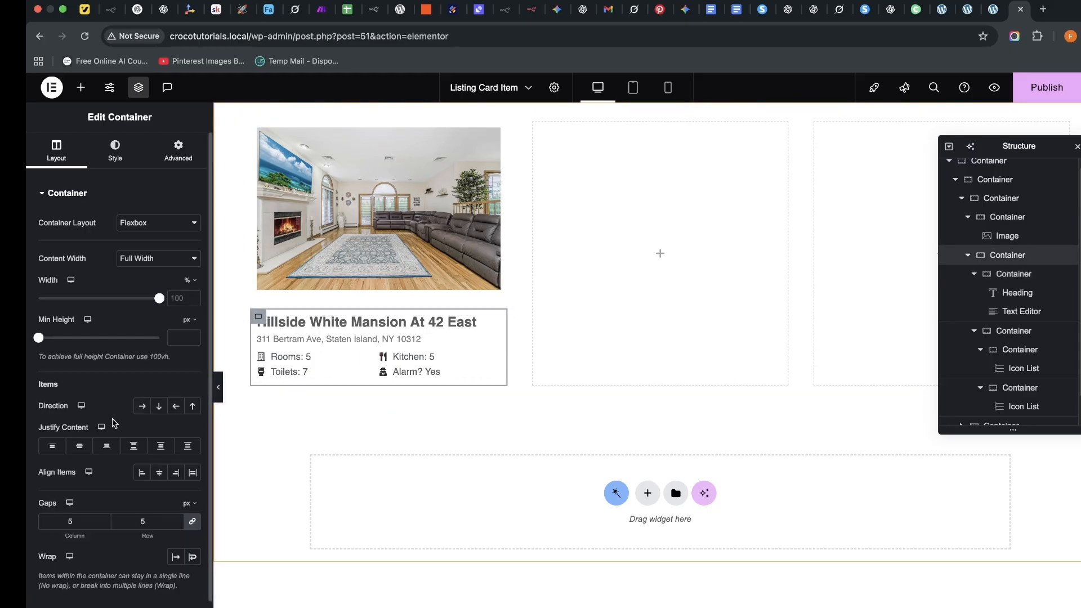
{"action": "left_click", "coordinate": [176, 518]}
{"action": "left_click", "coordinate": [176, 518]}
{"action": "left_click", "coordinate": [176, 517]}
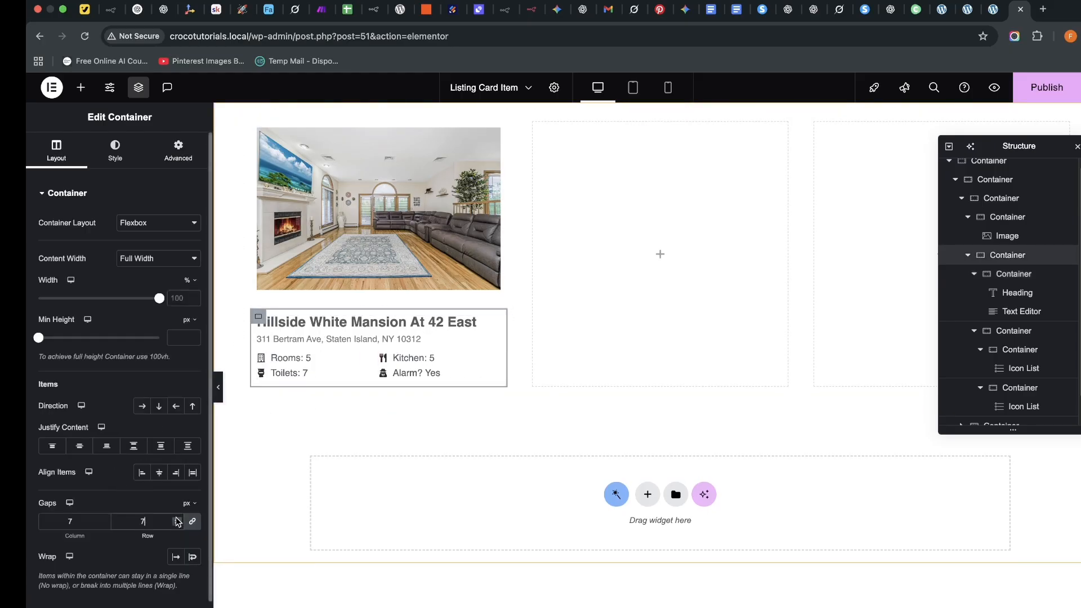
{"action": "left_click", "coordinate": [176, 518]}
{"action": "left_click", "coordinate": [176, 518]}
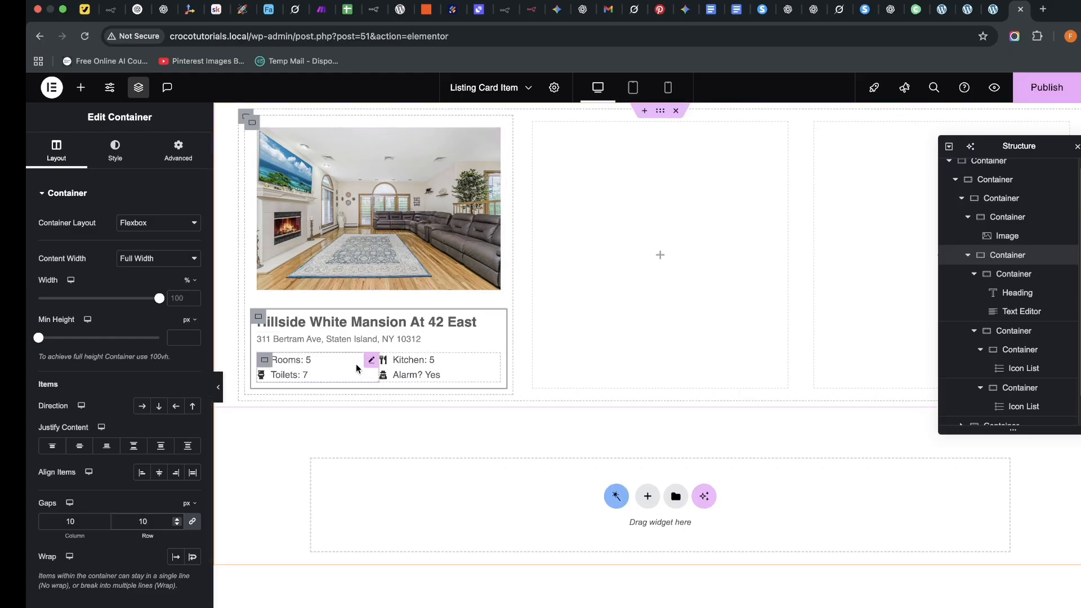
Set the padding of the container around the property image to 0 on all sides.
{"action": "left_click", "coordinate": [250, 127]}
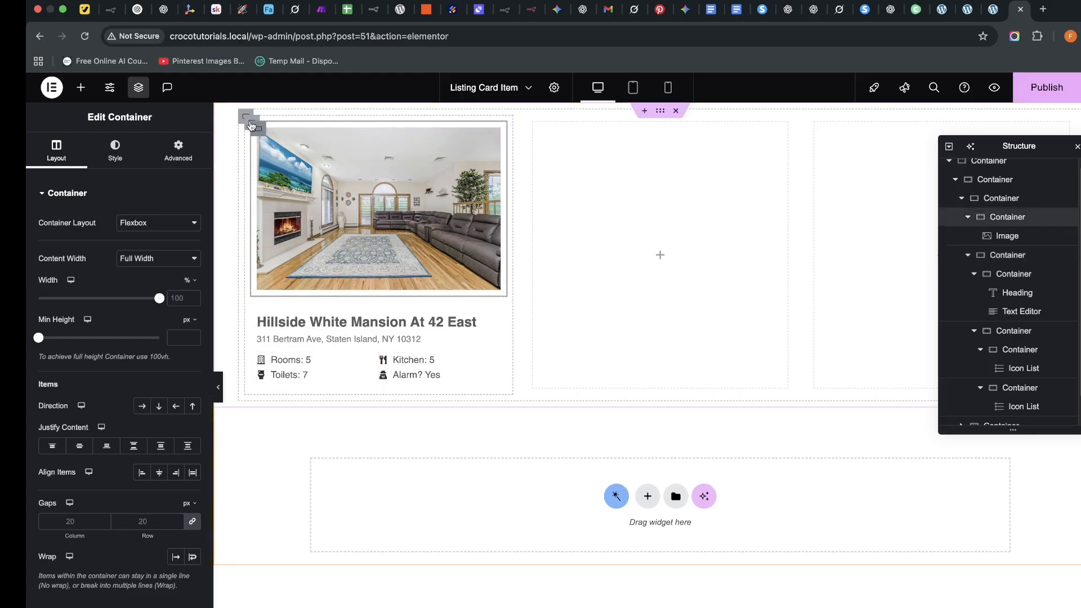
{"action": "left_click", "coordinate": [246, 125]}
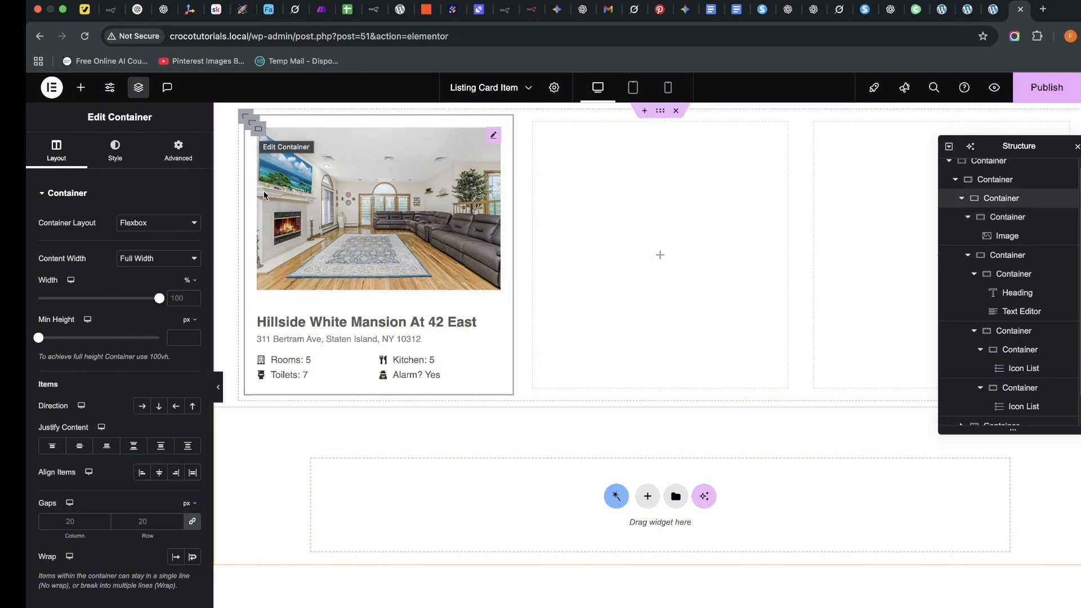
{"action": "left_click", "coordinate": [260, 135]}
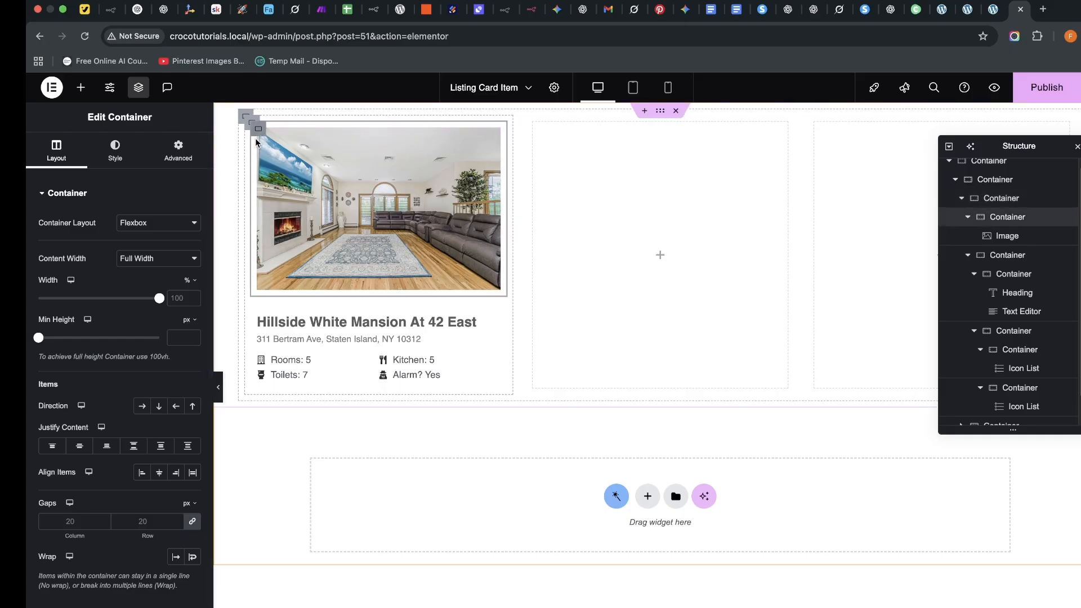
{"action": "left_click", "coordinate": [168, 149]}
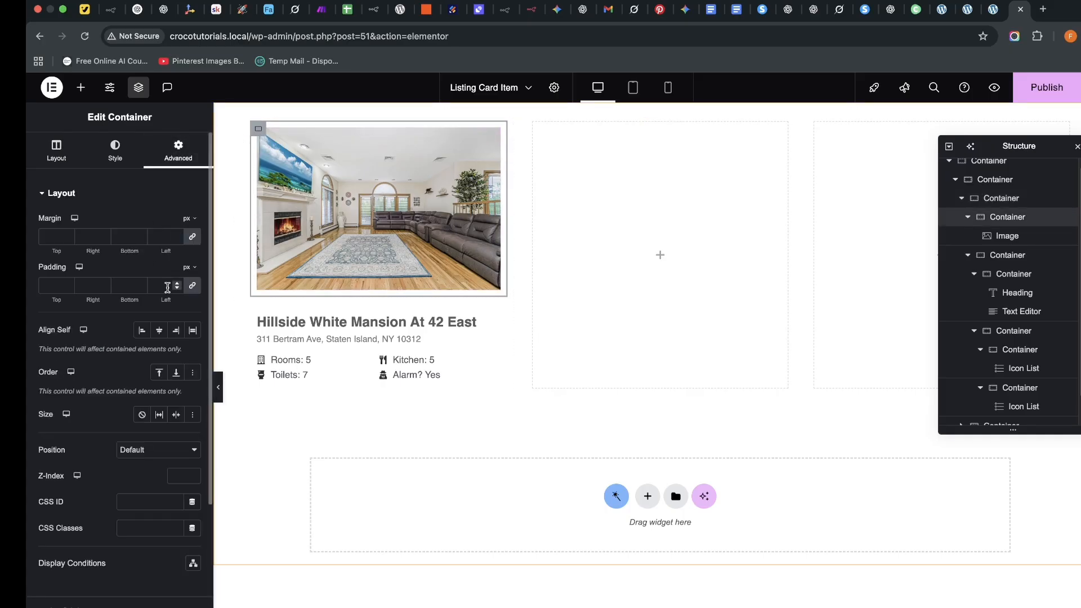
{"action": "left_click", "coordinate": [192, 286]}
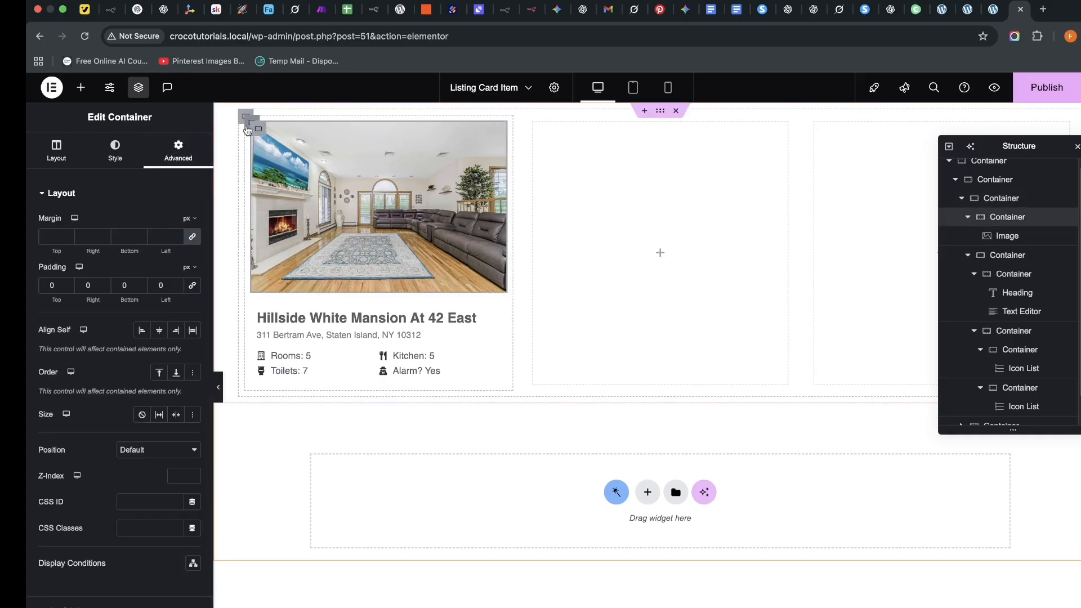
Set the padding of the container enclosing the image and property details to 17 px on all sides.
{"action": "left_click", "coordinate": [248, 127]}
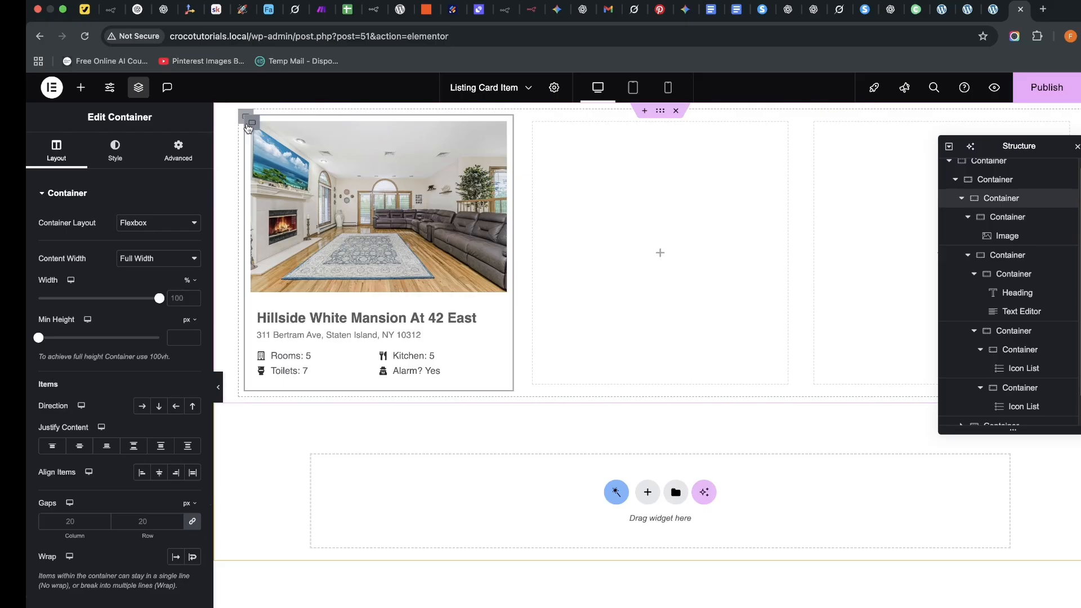
{"action": "left_click", "coordinate": [172, 155]}
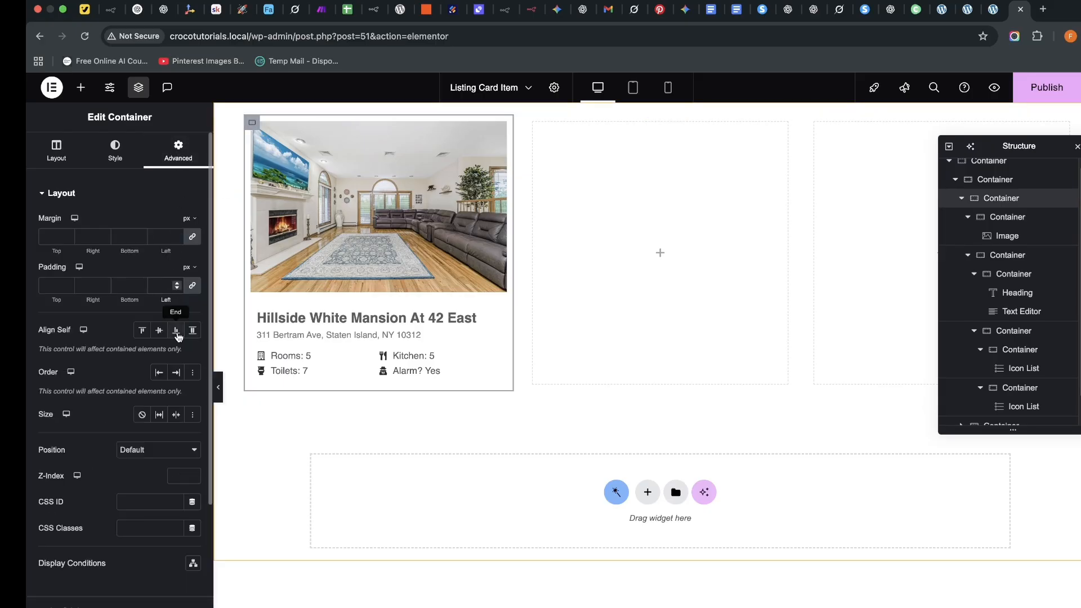
{"action": "type", "text": "15"}
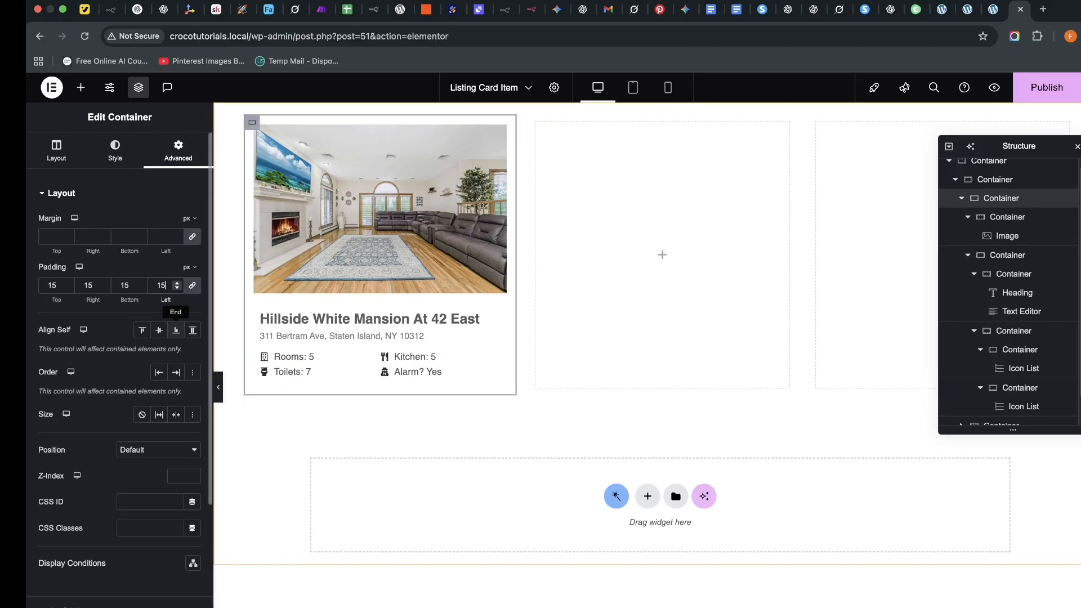
{"action": "left_click", "coordinate": [177, 283]}
{"action": "left_click", "coordinate": [176, 282]}
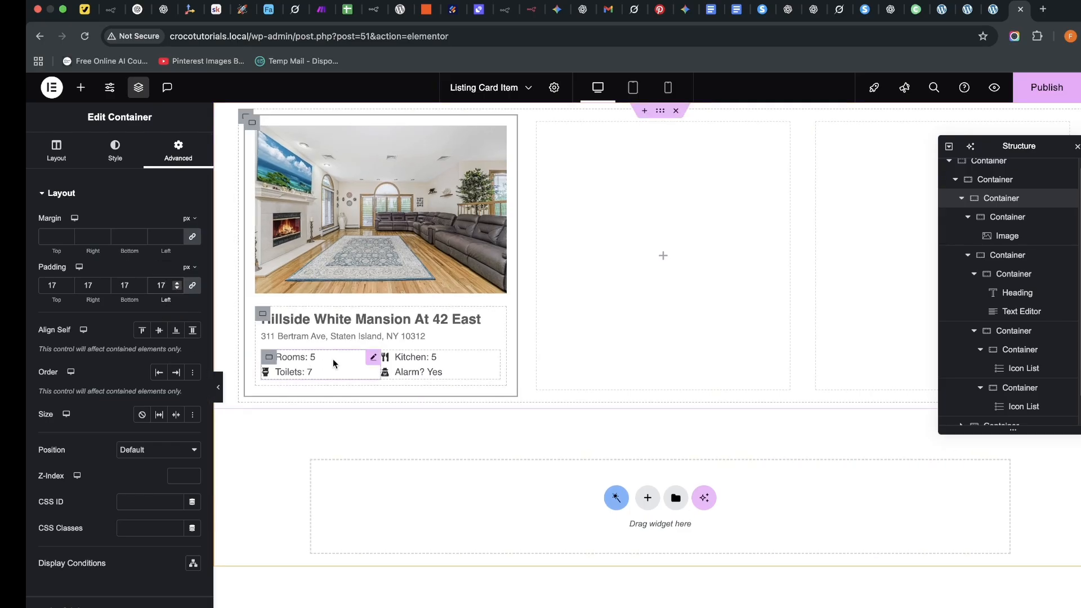
Set the space between items to 5 px in both the Rooms/Toilets and the Kitchen/Alarm icon lists.
{"action": "left_click", "coordinate": [372, 358]}
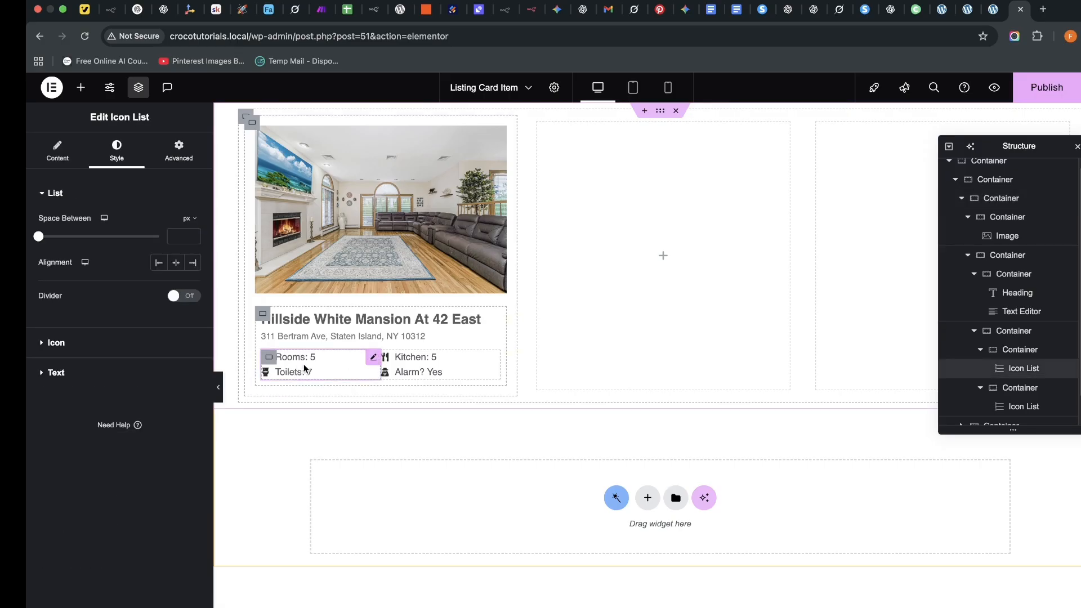
{"action": "left_click_drag", "start_coordinate": [38, 242], "coordinate": [49, 244]}
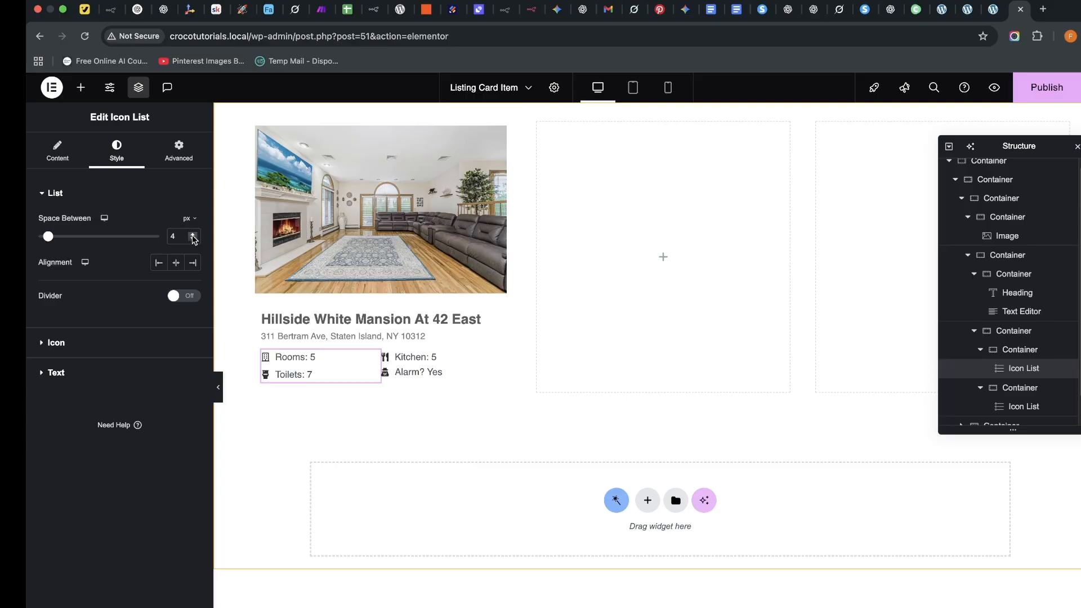
{"action": "left_click", "coordinate": [194, 234]}
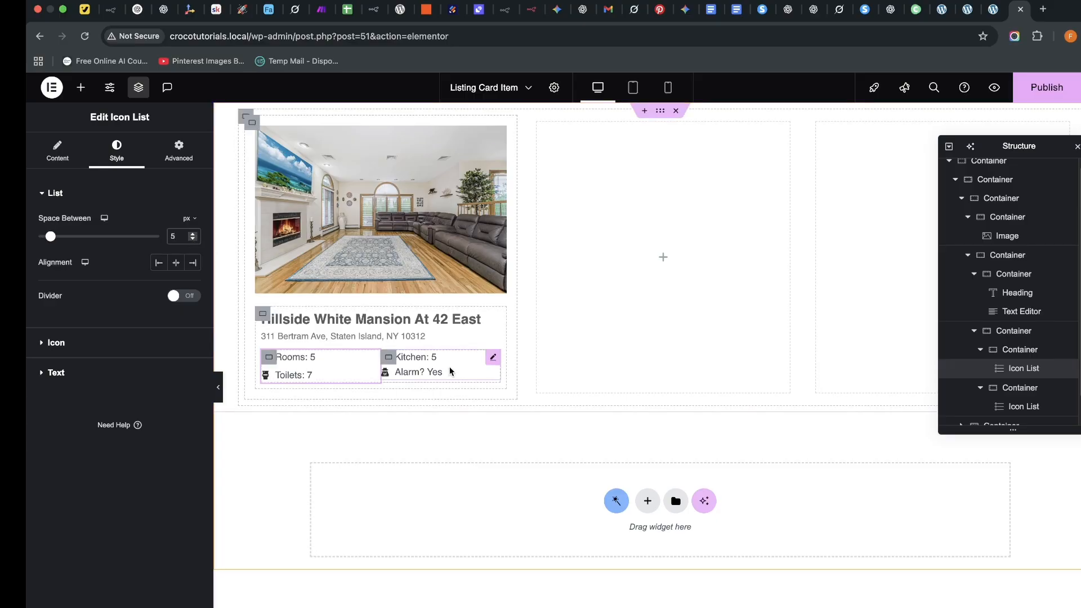
{"action": "left_click", "coordinate": [492, 356]}
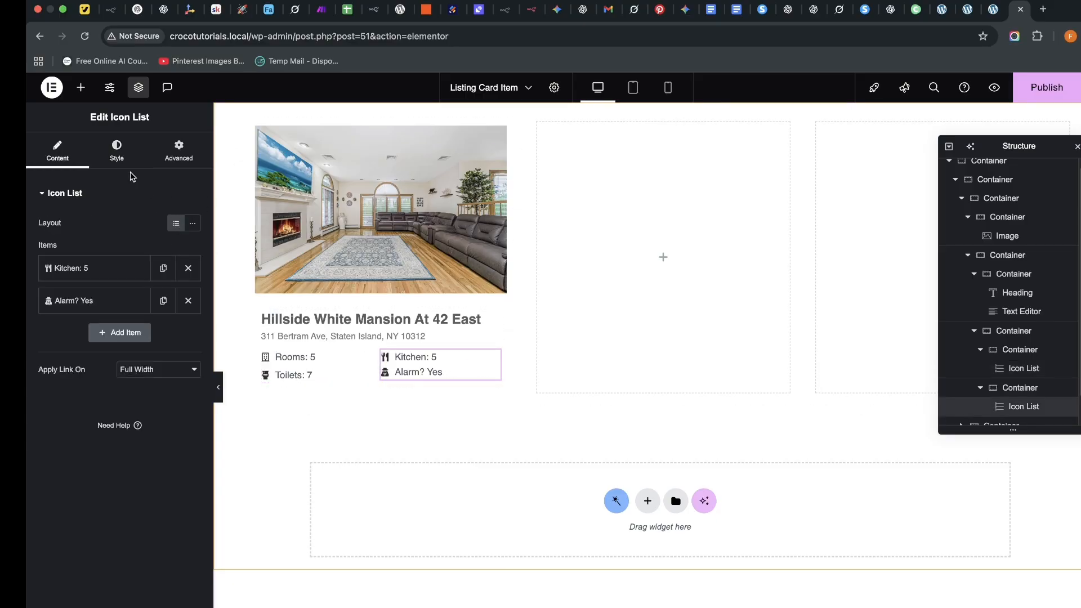
{"action": "left_click", "coordinate": [116, 152]}
{"action": "left_click", "coordinate": [179, 237]}
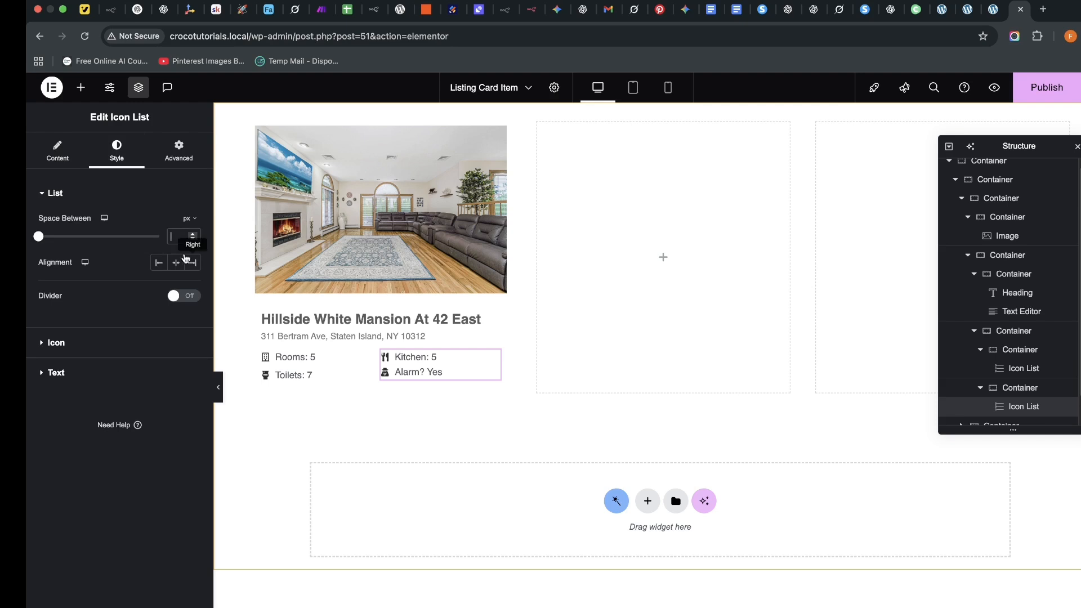
{"action": "type", "text": "5"}
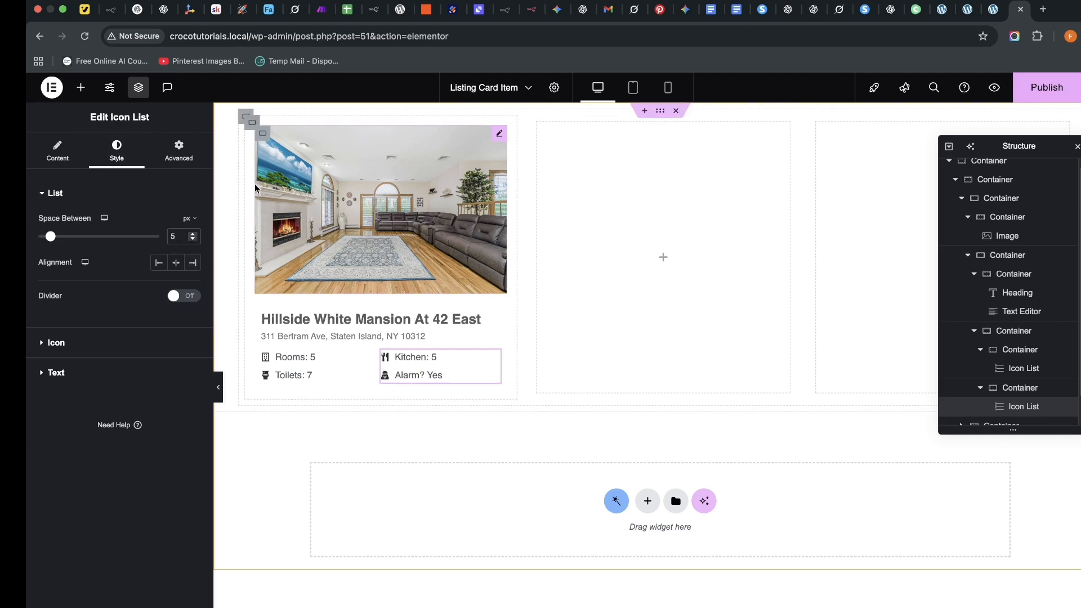
Give the container enclosing the whole property card a classic white background.
{"action": "left_click", "coordinate": [252, 122]}
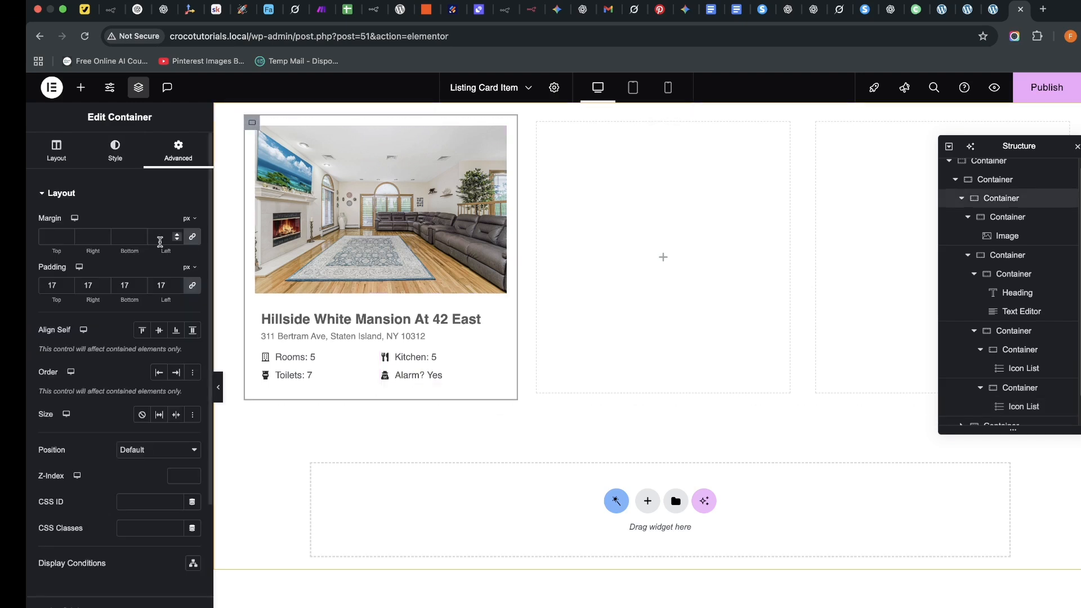
{"action": "left_click", "coordinate": [113, 157]}
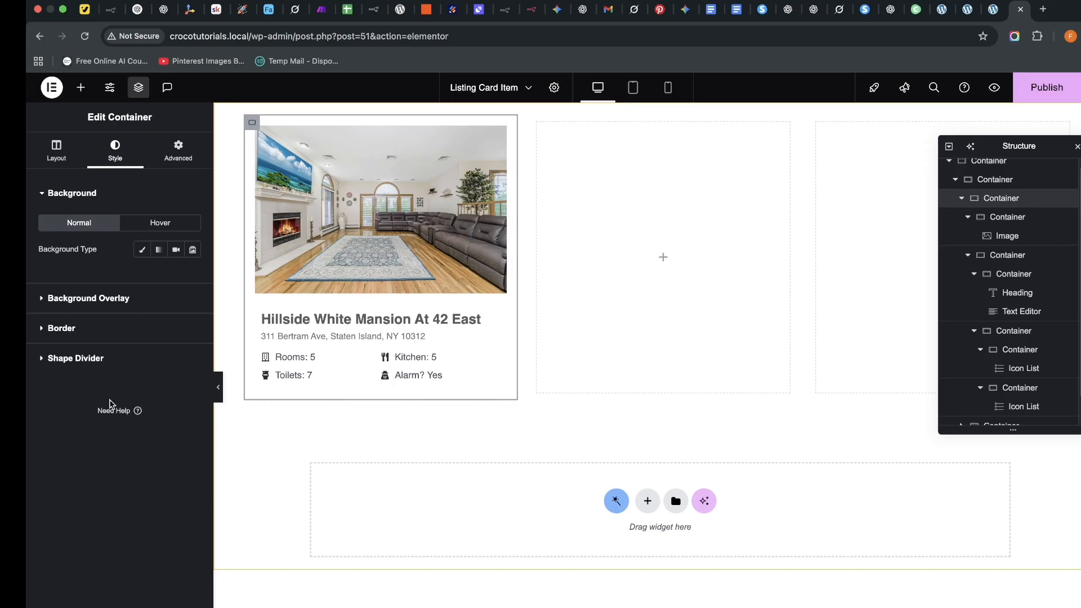
{"action": "left_click", "coordinate": [143, 256]}
{"action": "left_click", "coordinate": [191, 275]}
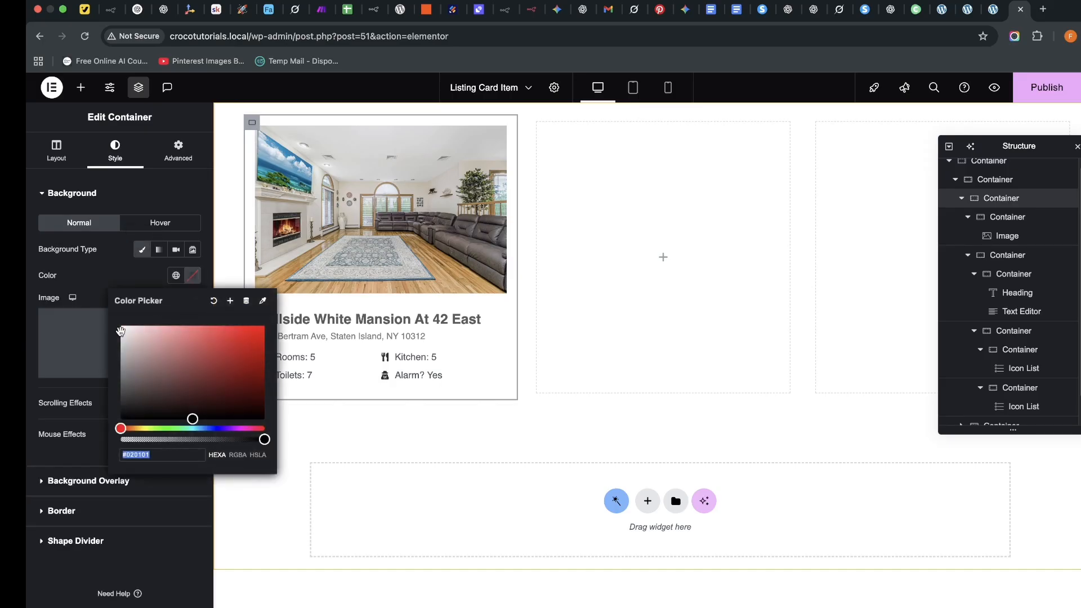
{"action": "left_click", "coordinate": [121, 336]}
{"action": "left_click", "coordinate": [120, 332]}
{"action": "left_click", "coordinate": [29, 330]}
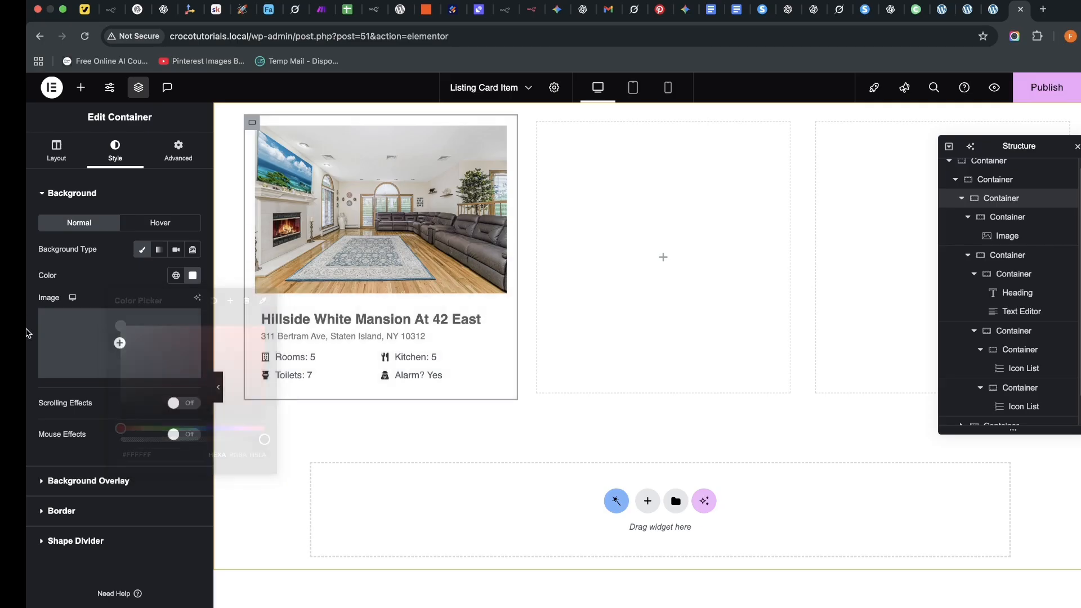
Add a box shadow to the card container with the colour rgba(0, 0, 0, 0.38).
{"action": "left_click", "coordinate": [82, 511]}
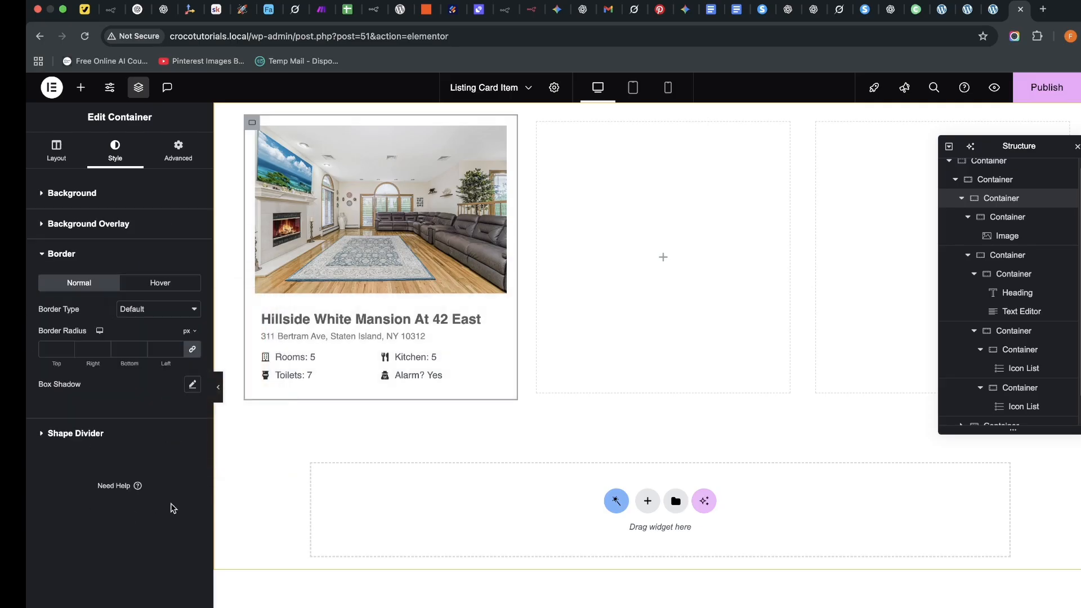
{"action": "left_click", "coordinate": [192, 385]}
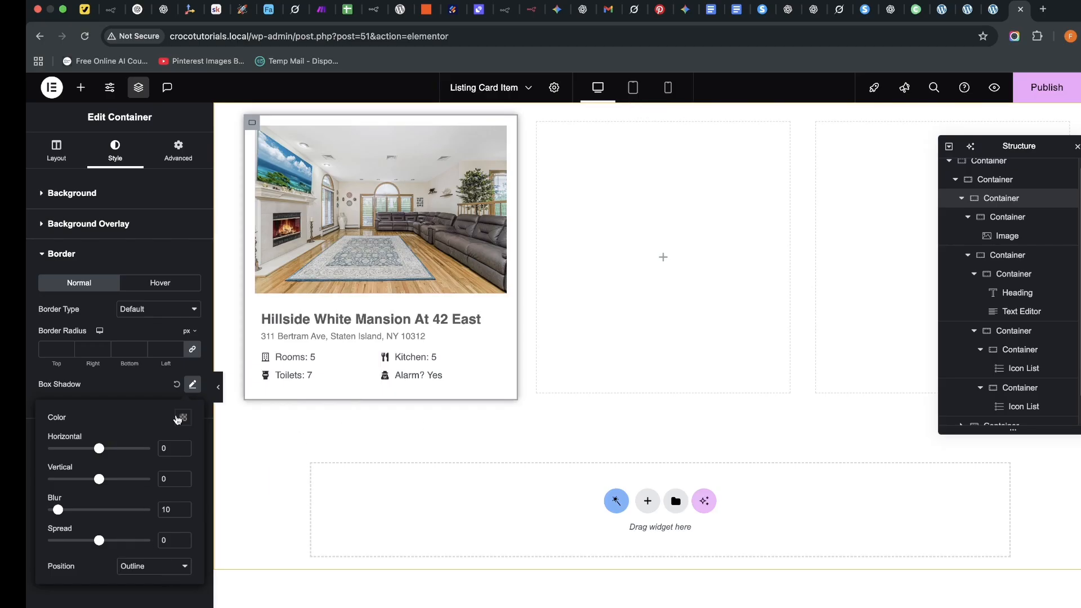
{"action": "left_click", "coordinate": [179, 418]}
{"action": "left_click_drag", "start_coordinate": [181, 581], "coordinate": [168, 583]}
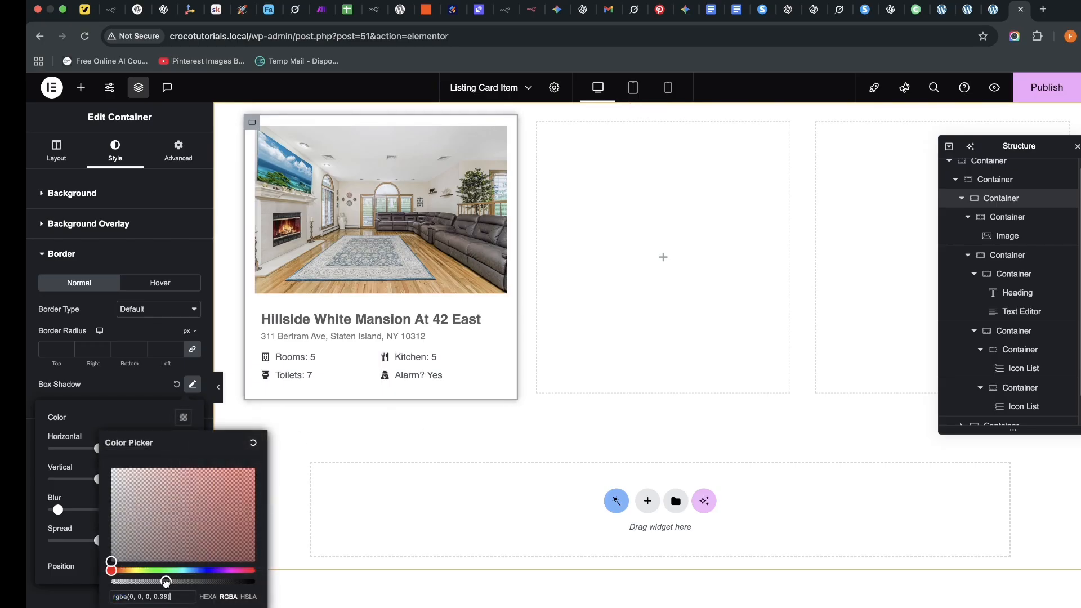
{"action": "left_click", "coordinate": [28, 478]}
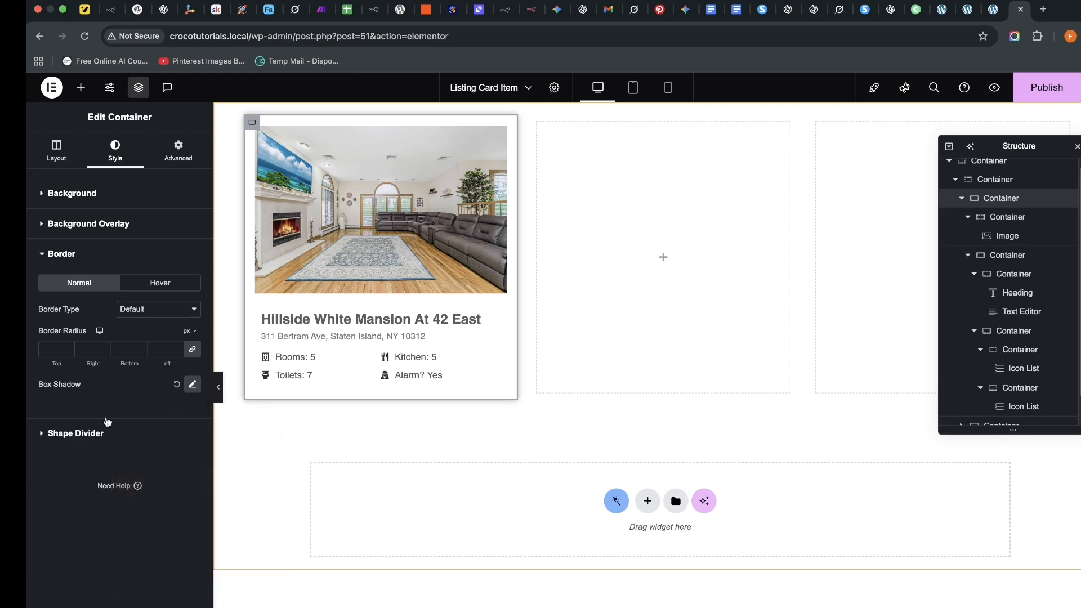
Set the card container's box shadow offsets to 5 horizontally and 5 vertically.
{"action": "left_click", "coordinate": [193, 387]}
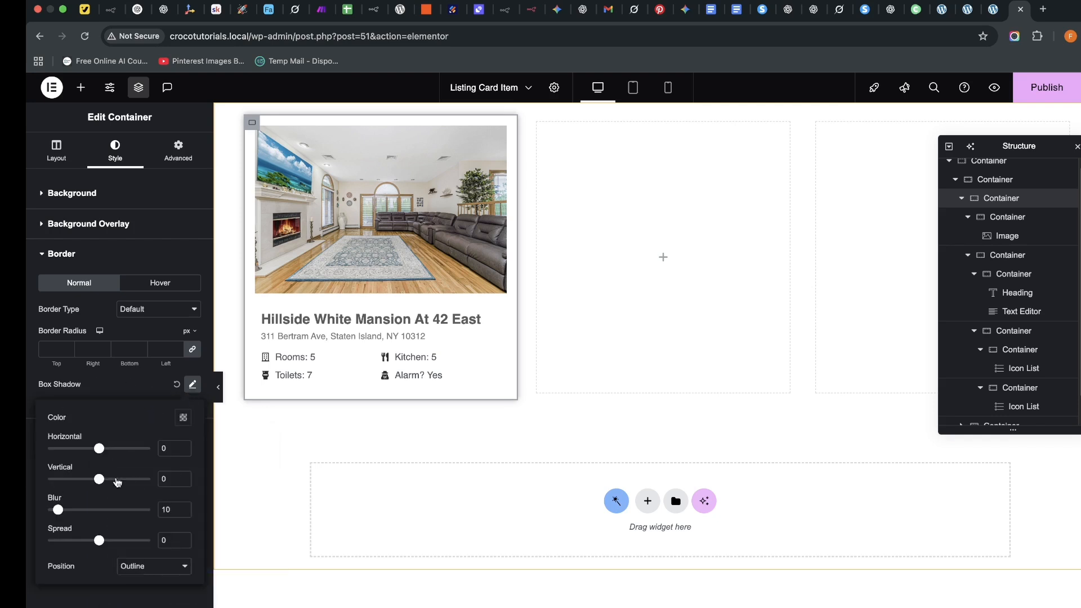
{"action": "left_click_drag", "start_coordinate": [100, 449], "coordinate": [103, 450]}
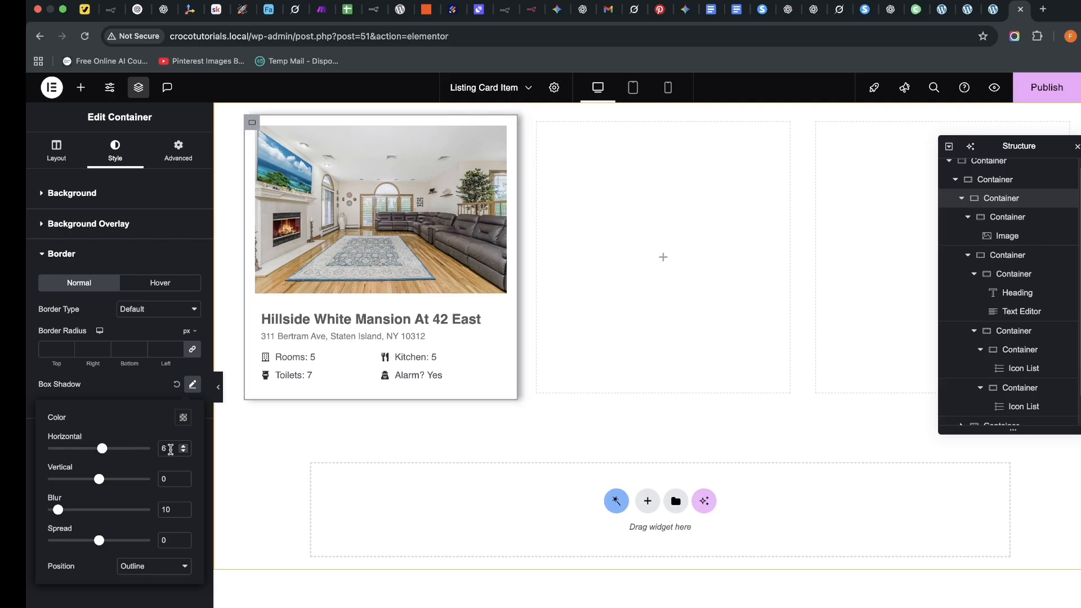
{"action": "left_click", "coordinate": [182, 452]}
{"action": "left_click", "coordinate": [181, 477]}
{"action": "left_click", "coordinate": [182, 476]}
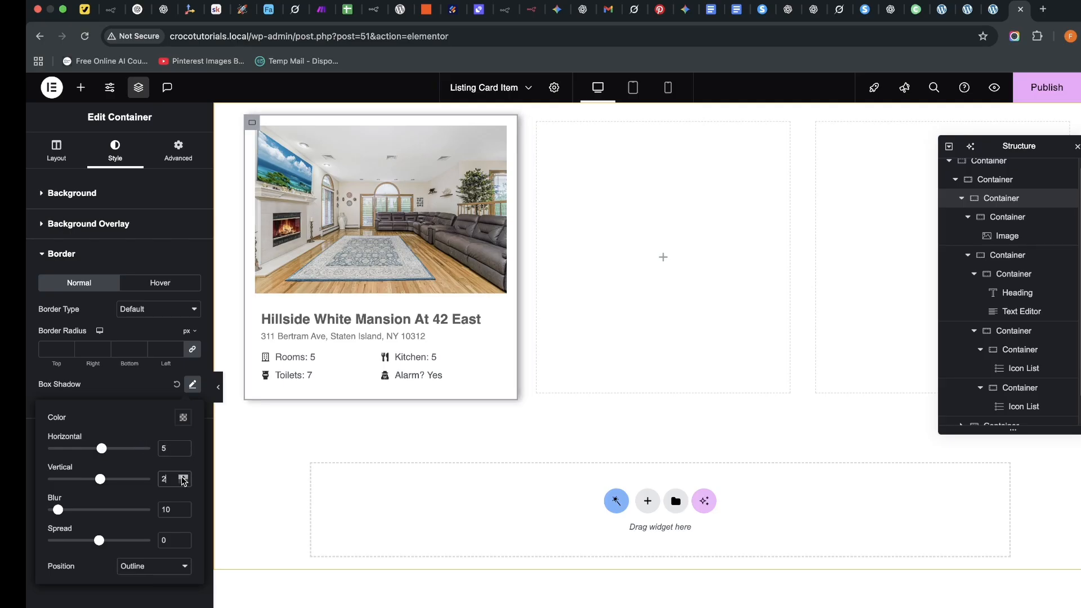
{"action": "left_click", "coordinate": [182, 477]}
{"action": "left_click", "coordinate": [182, 477]}
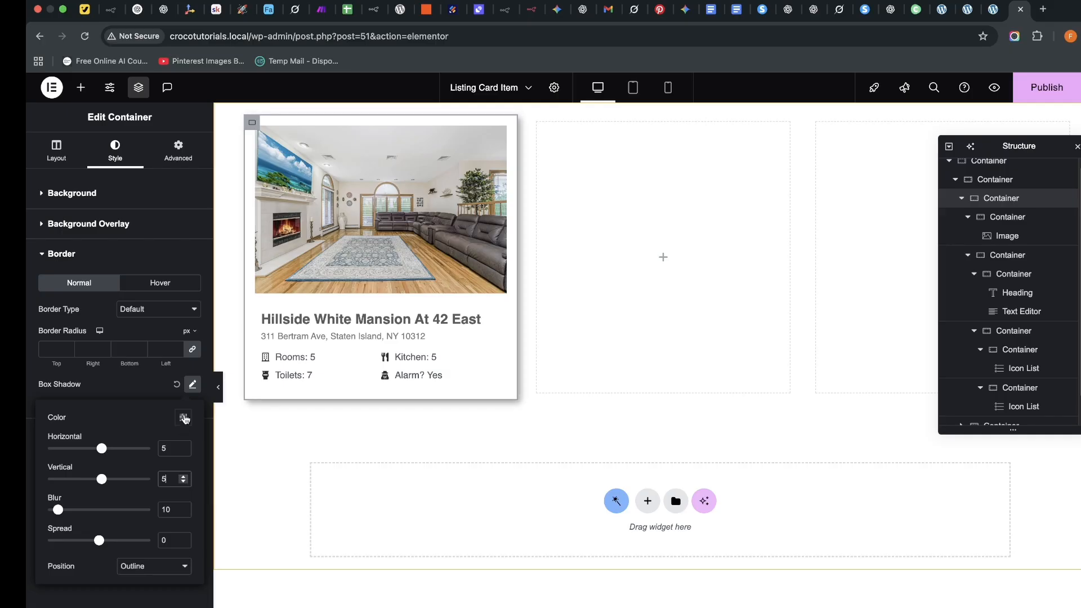
Lighten the card's box shadow colour to rgba(0, 0, 0, 0.29) and publish the template.
{"action": "left_click", "coordinate": [183, 417]}
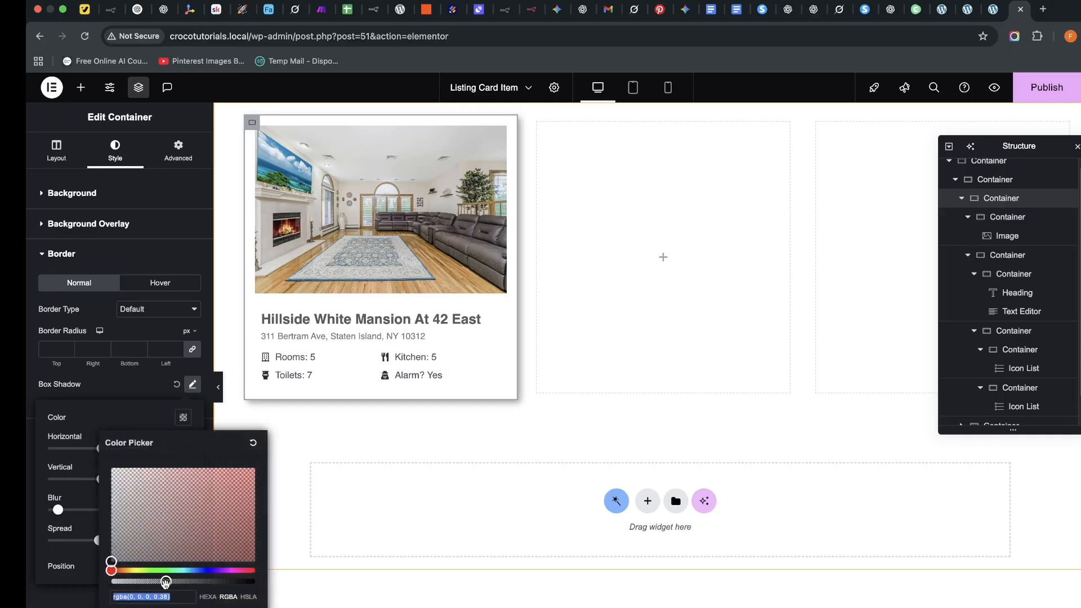
{"action": "left_click_drag", "start_coordinate": [165, 581], "coordinate": [154, 585]}
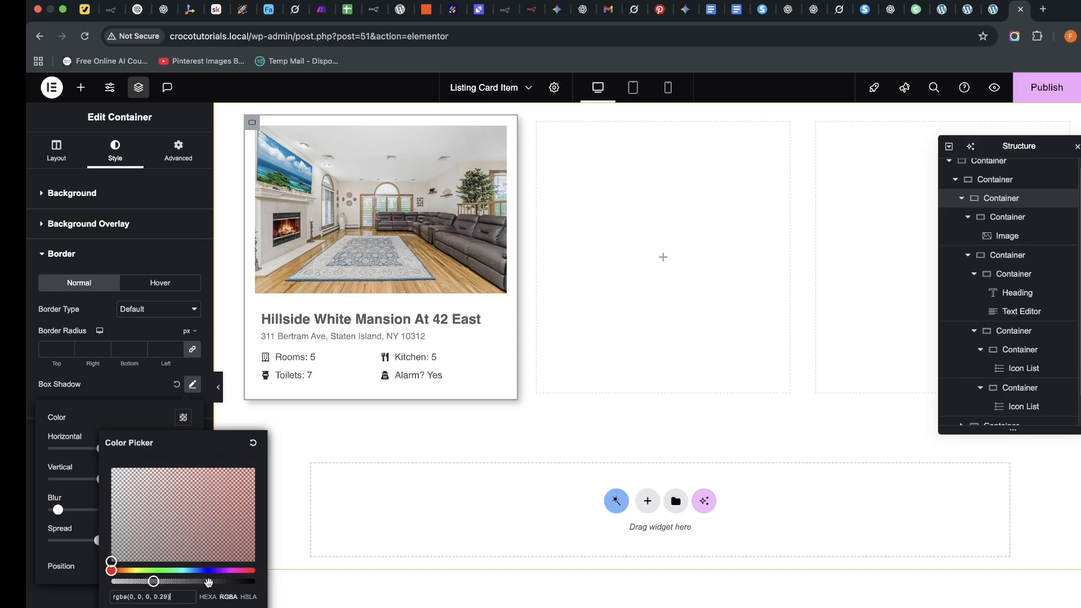
{"action": "left_click", "coordinate": [377, 420]}
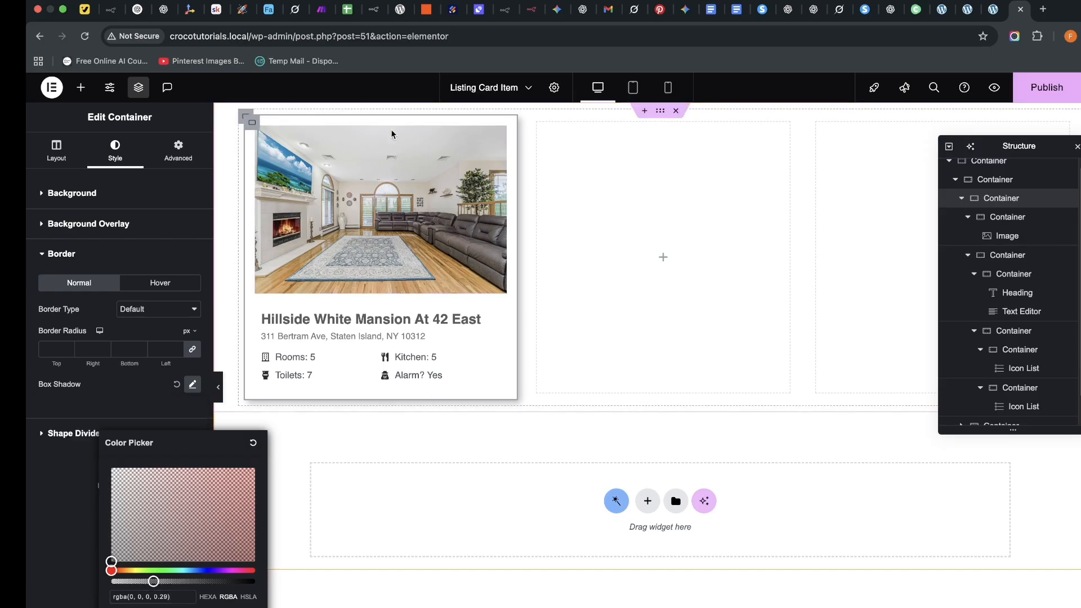
{"action": "left_click", "coordinate": [1032, 93]}
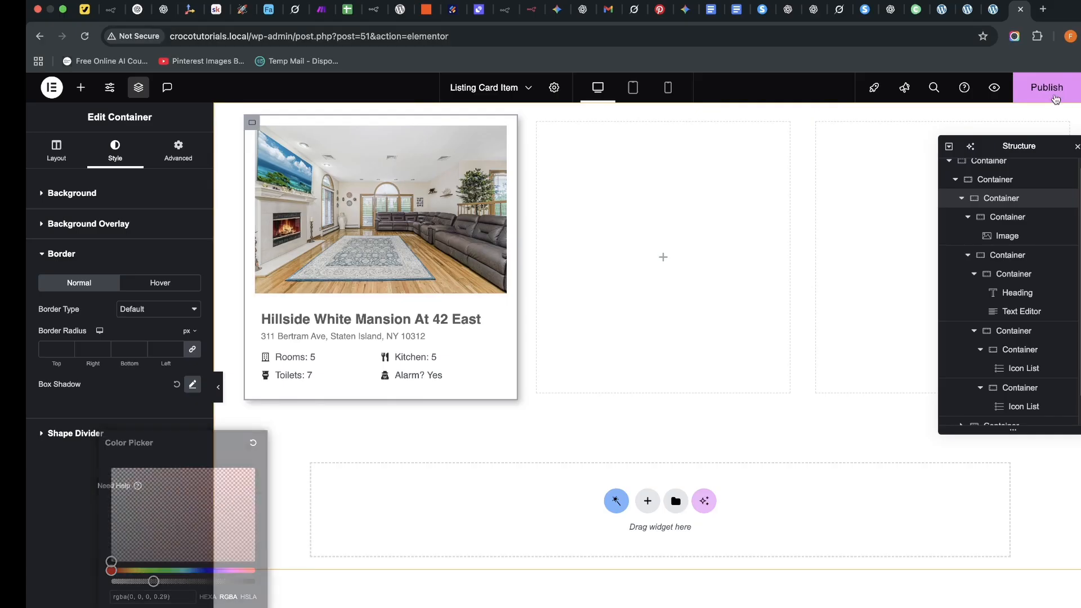
Make the listing item clickable in its listing settings and have the link open in a new window.
{"action": "left_click", "coordinate": [554, 89]}
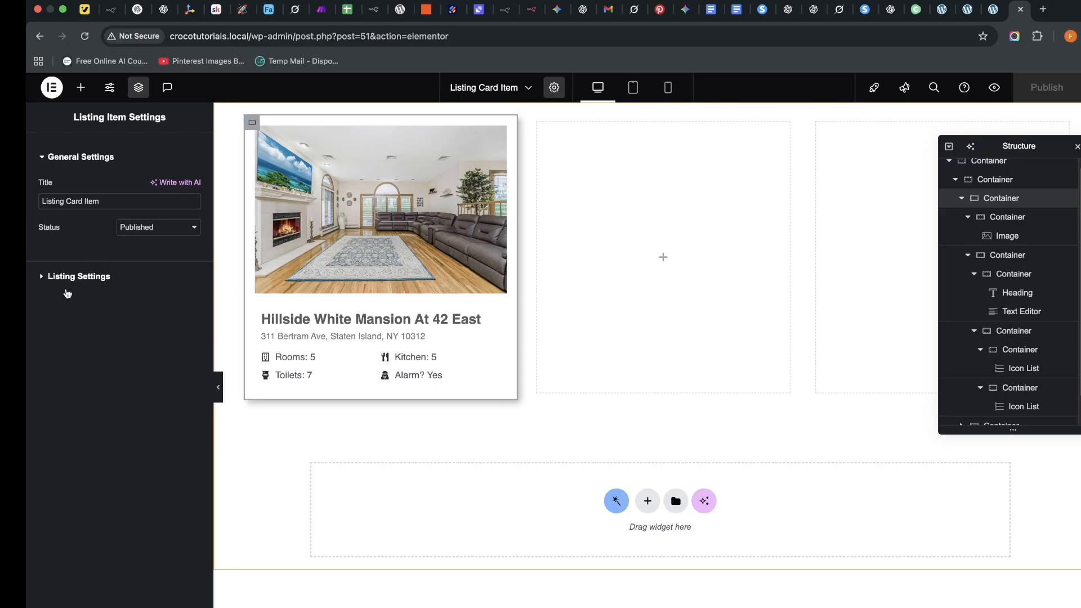
{"action": "left_click", "coordinate": [46, 278]}
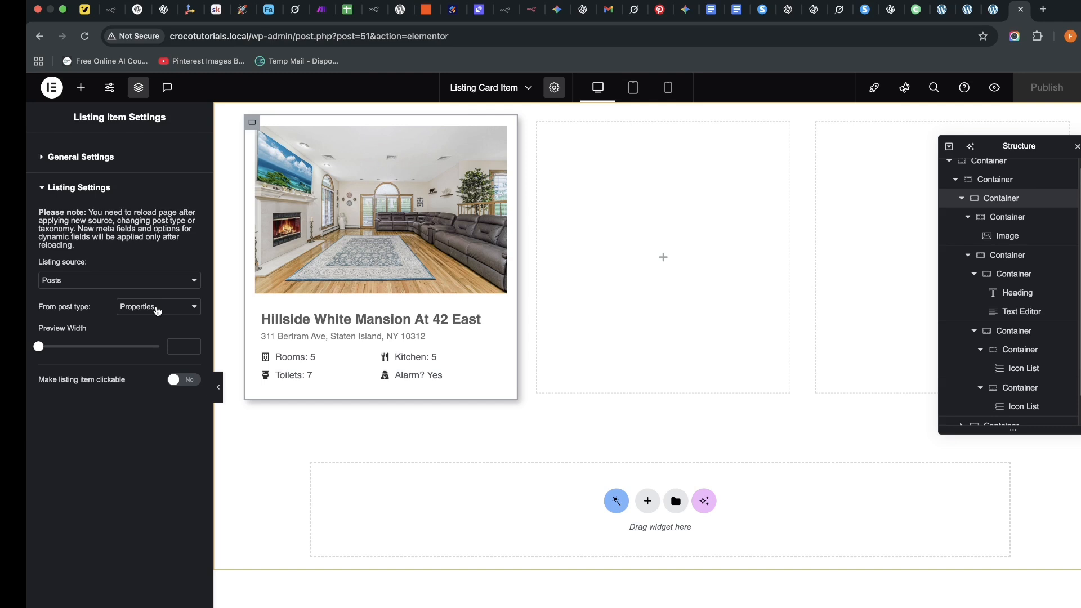
{"action": "left_click", "coordinate": [187, 383]}
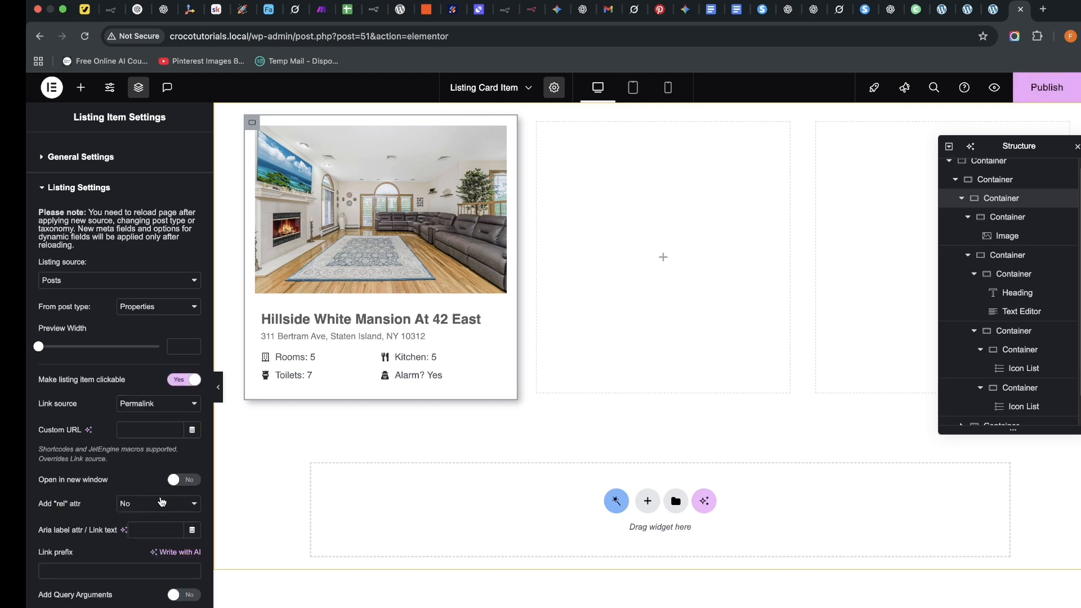
{"action": "left_click", "coordinate": [177, 482]}
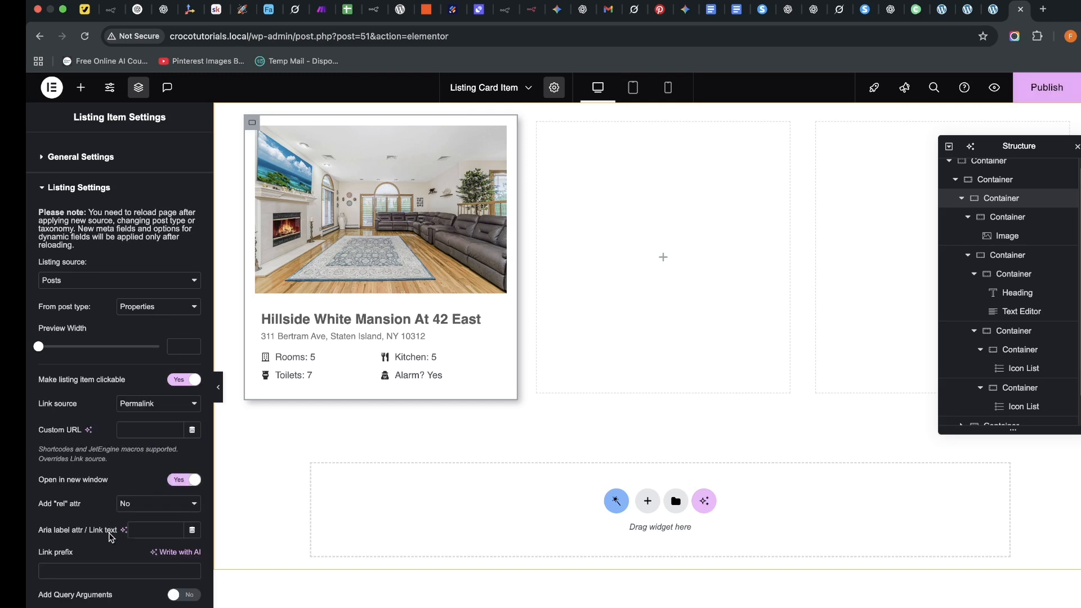
Keep Permalink as the listing item's link source and save the template.
{"action": "left_click", "coordinate": [154, 405]}
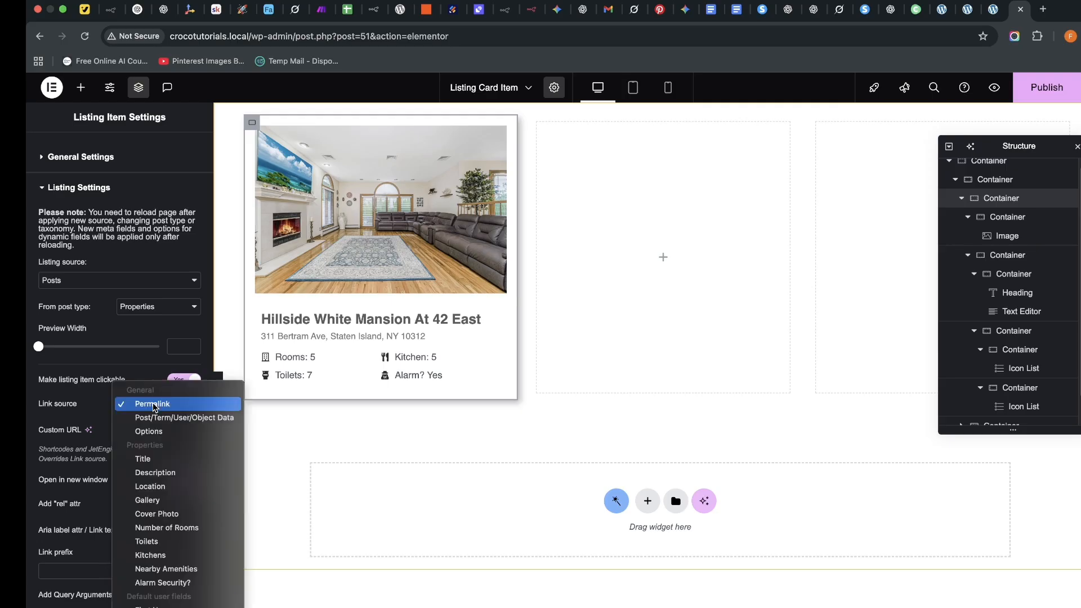
{"action": "left_click", "coordinate": [154, 406]}
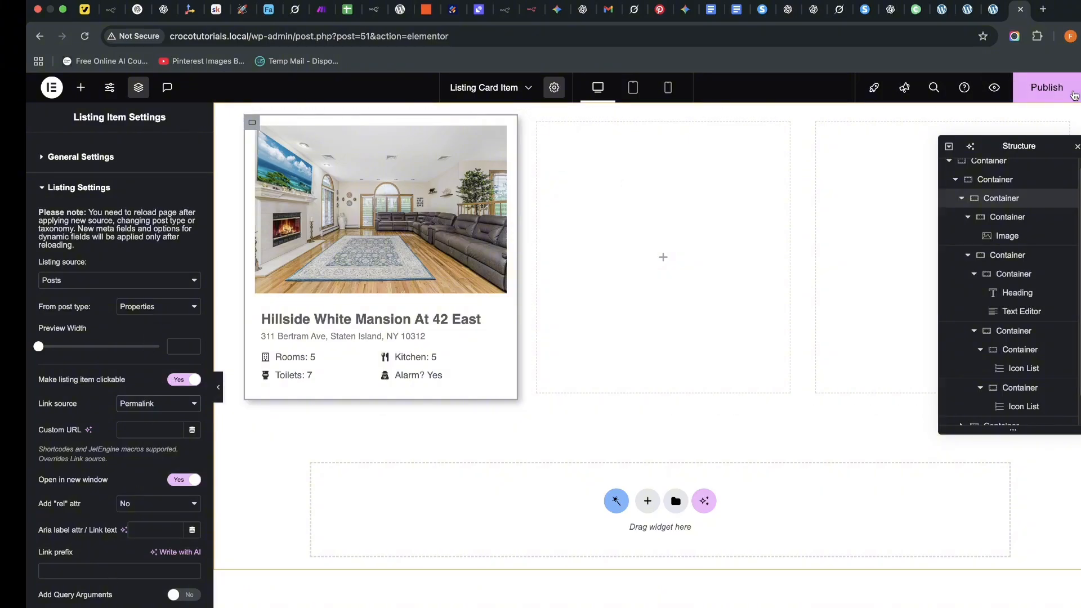
{"action": "key", "text": "super+s"}
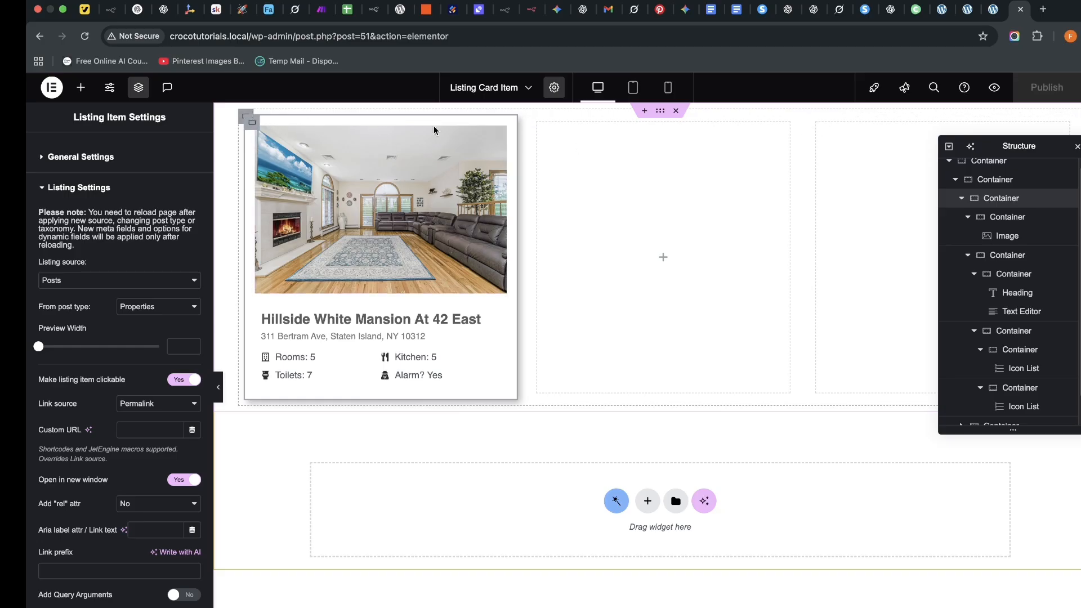
Set the card container's border radius to 5 px on all four corners.
{"action": "left_click", "coordinate": [818, 122]}
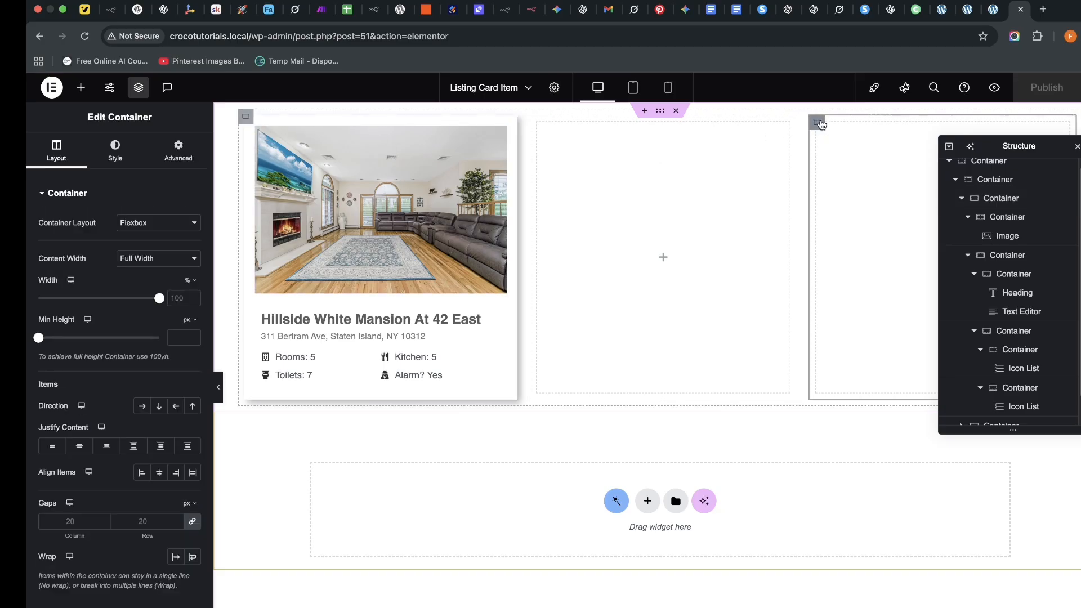
{"action": "right_click", "coordinate": [820, 123]}
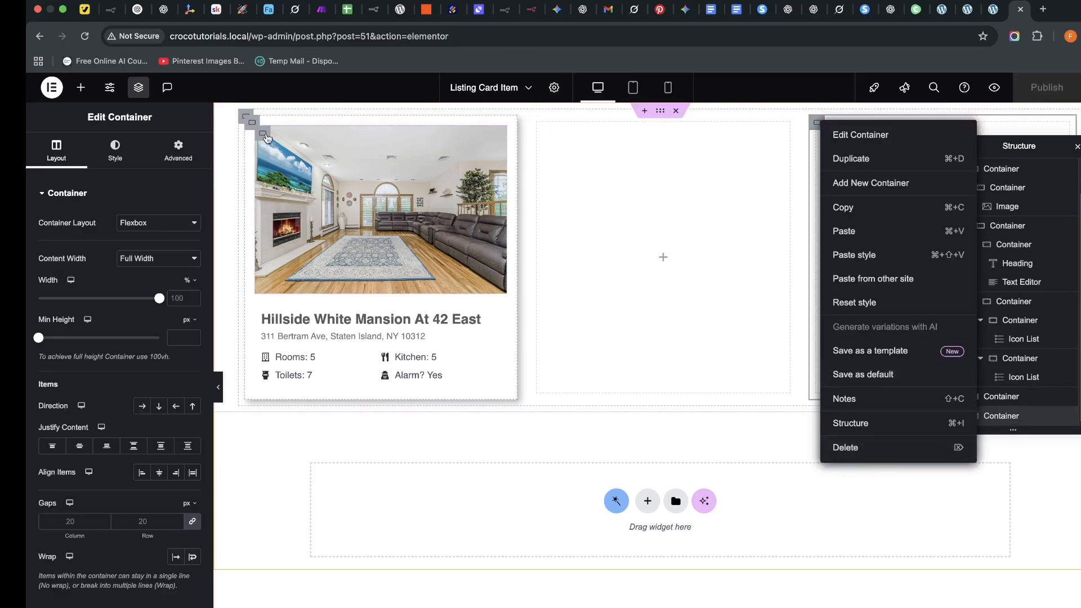
{"action": "left_click", "coordinate": [267, 138]}
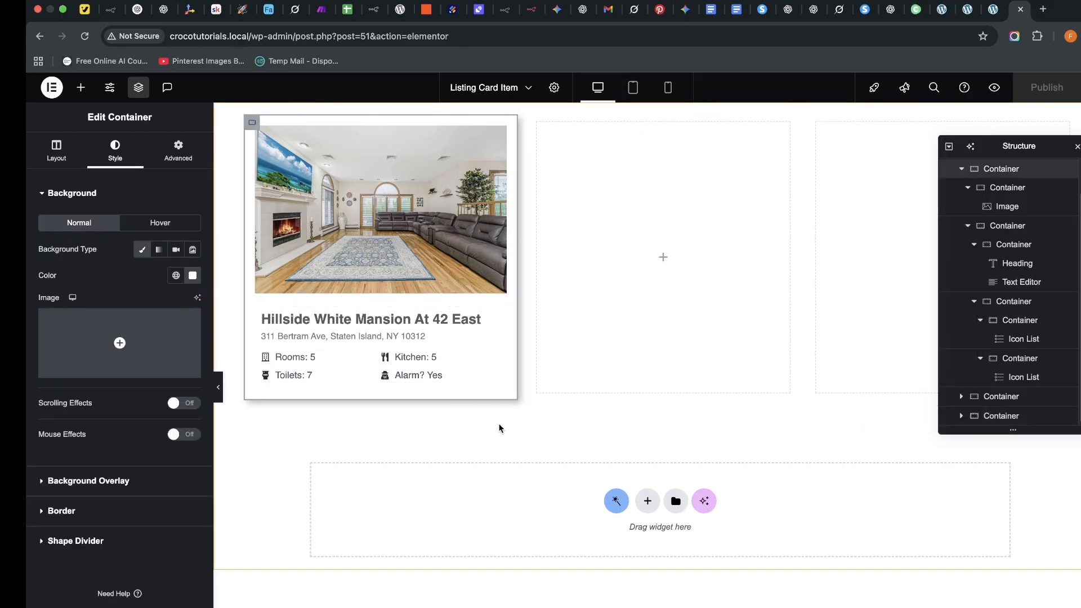
{"action": "left_click", "coordinate": [96, 511]}
{"action": "left_click", "coordinate": [175, 346]}
{"action": "left_click", "coordinate": [176, 347]}
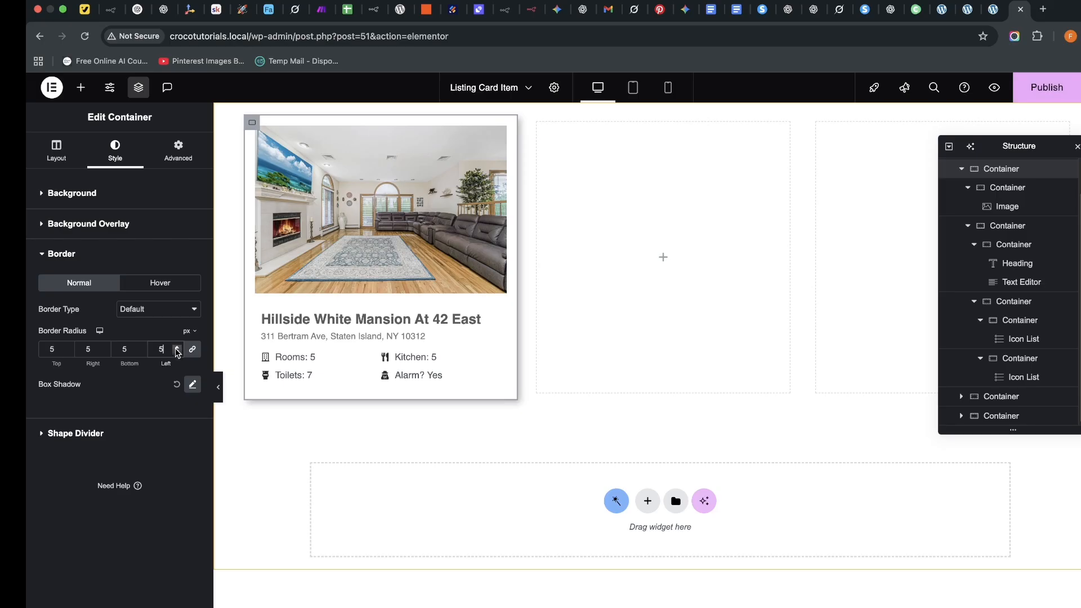
Delete the two empty containers beside the property card.
{"action": "left_click", "coordinate": [537, 124]}
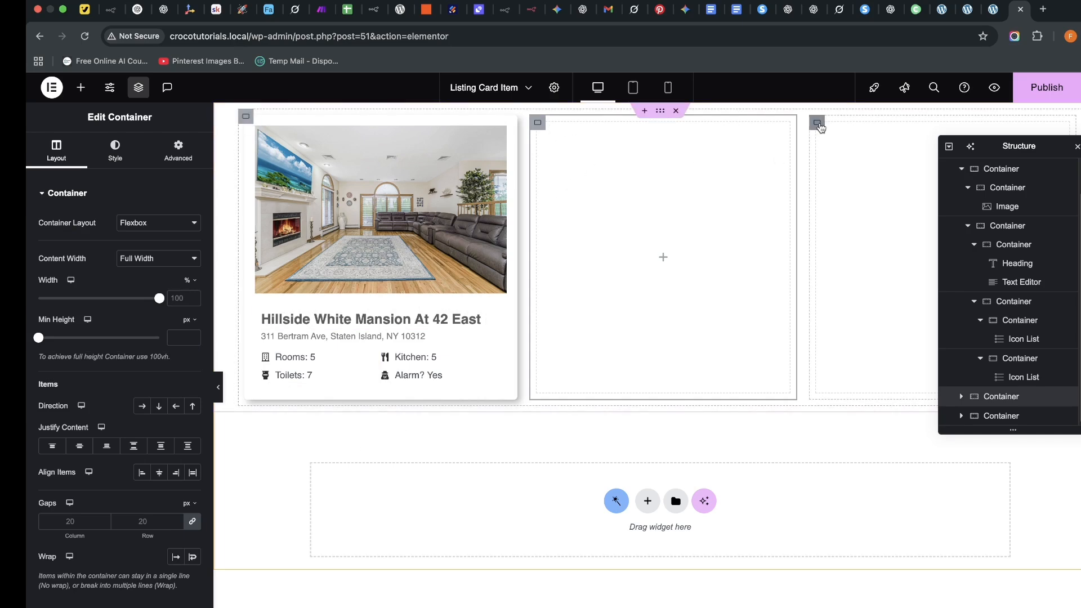
{"action": "left_click", "coordinate": [817, 124]}
{"action": "right_click", "coordinate": [820, 128]}
{"action": "left_click", "coordinate": [842, 451]}
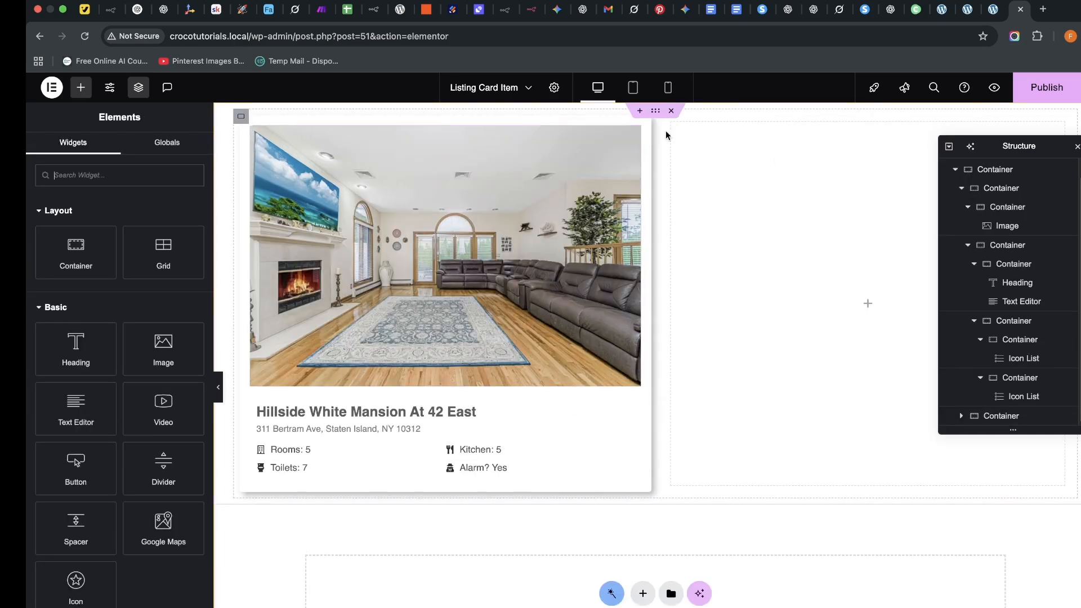
{"action": "left_click", "coordinate": [676, 129]}
{"action": "right_click", "coordinate": [677, 128]}
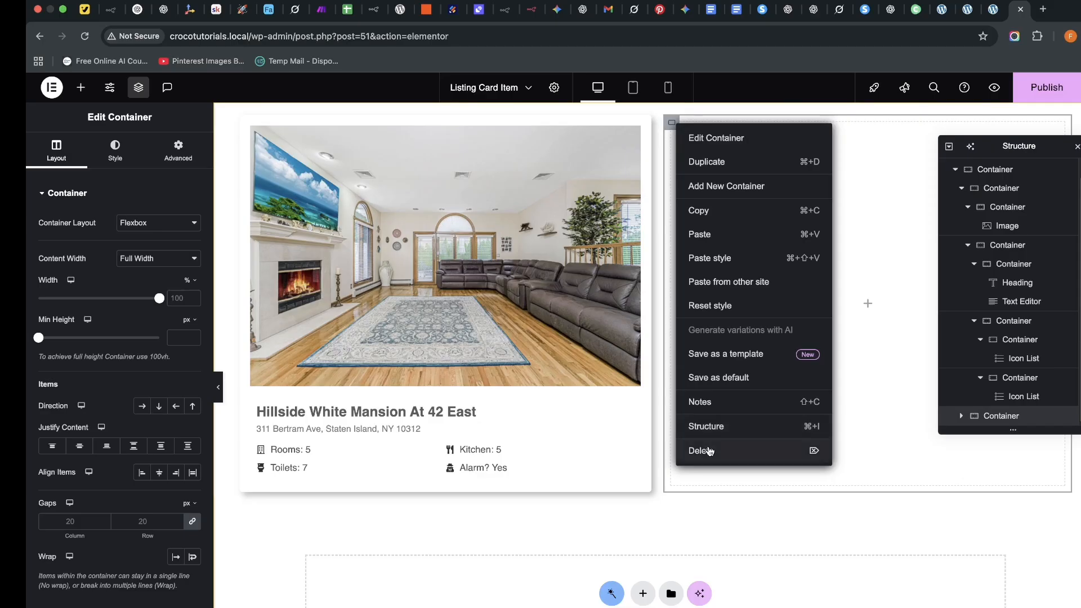
{"action": "left_click", "coordinate": [706, 451]}
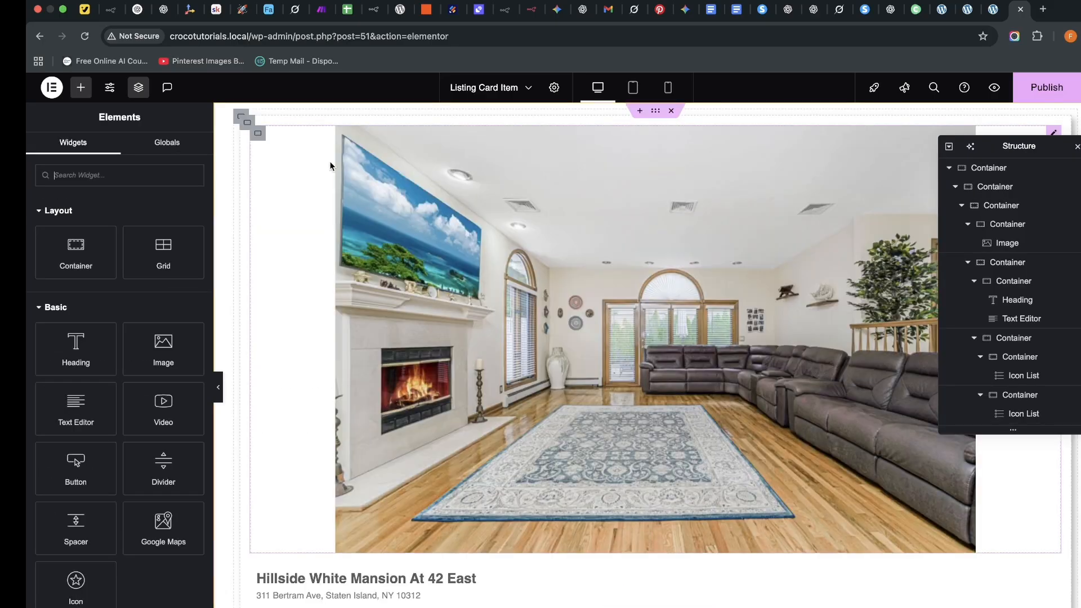
Set the padding of the container surrounding the card to 0 px on all sides and publish the template.
{"action": "left_click", "coordinate": [239, 116]}
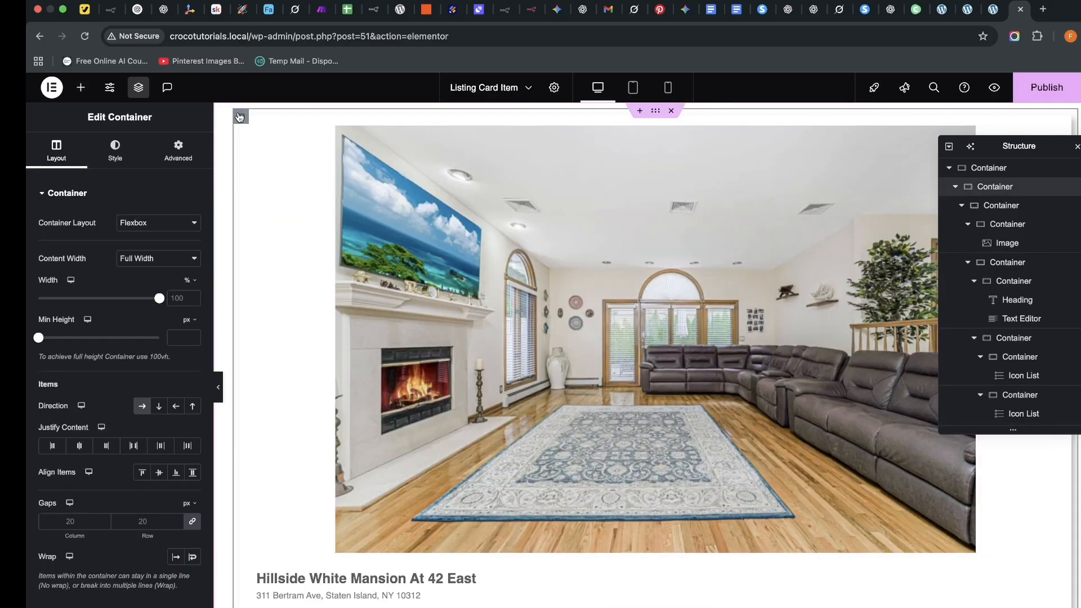
{"action": "left_click", "coordinate": [178, 149]}
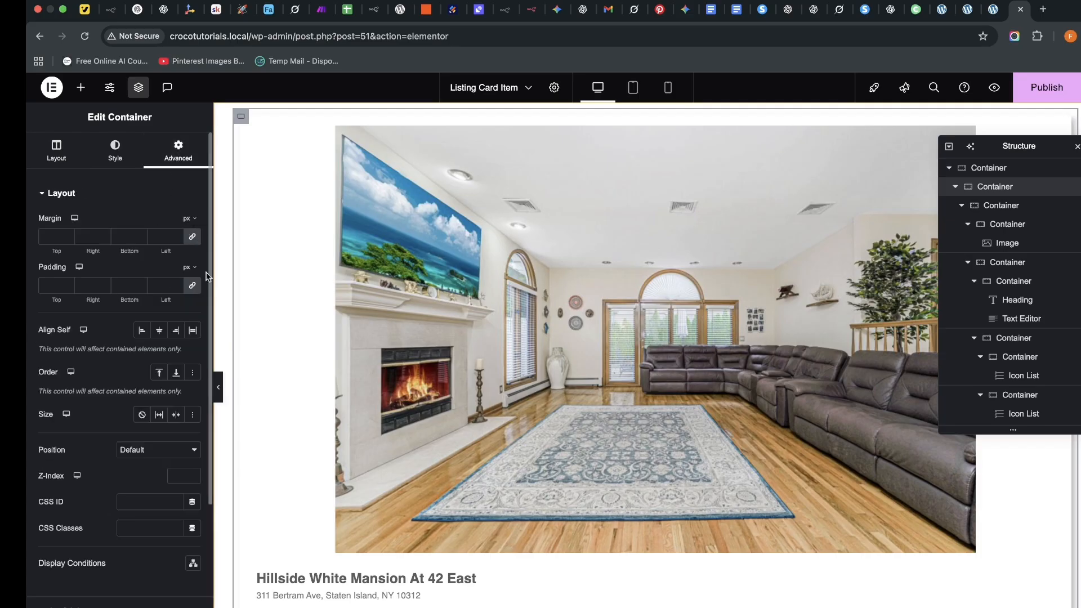
{"action": "left_click", "coordinate": [192, 285]}
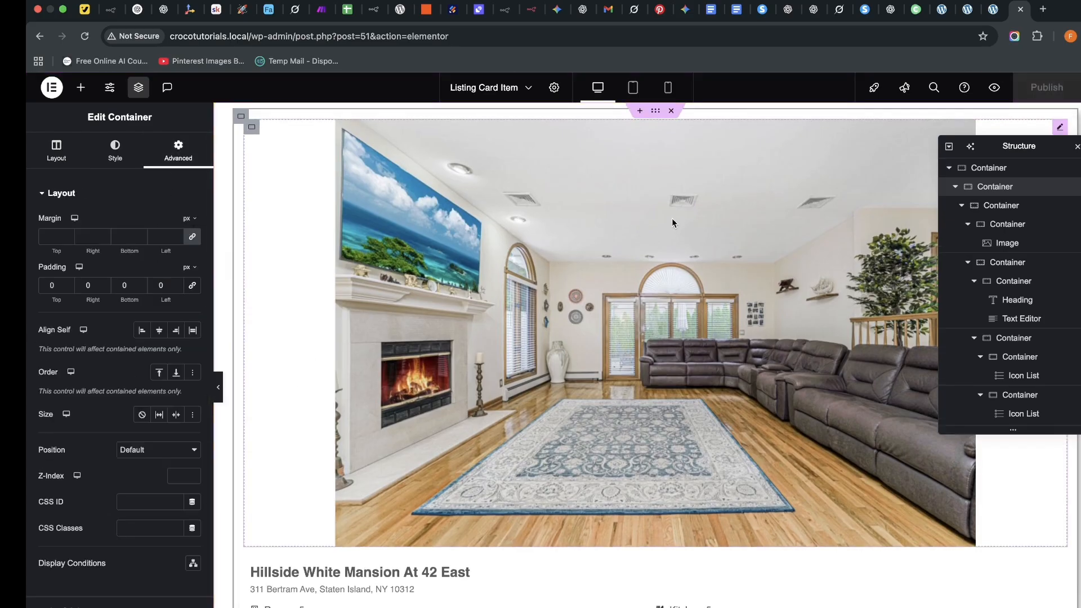
Switch to the Home Page editor, reload it and close the Structure panel.
{"action": "left_click", "coordinate": [992, 10]}
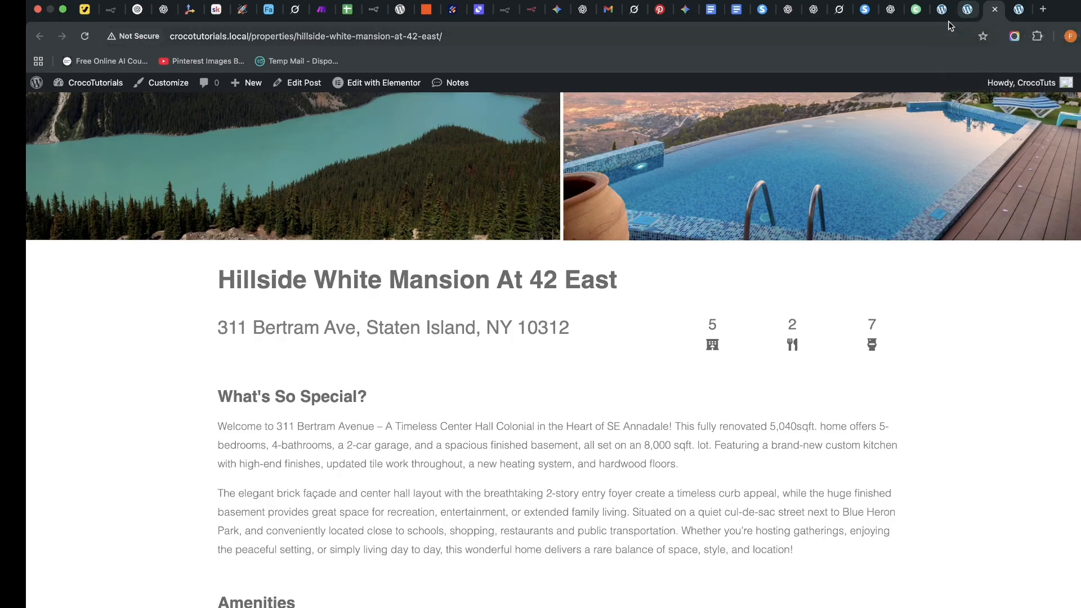
{"action": "left_click", "coordinate": [967, 10]}
{"action": "left_click", "coordinate": [941, 9]}
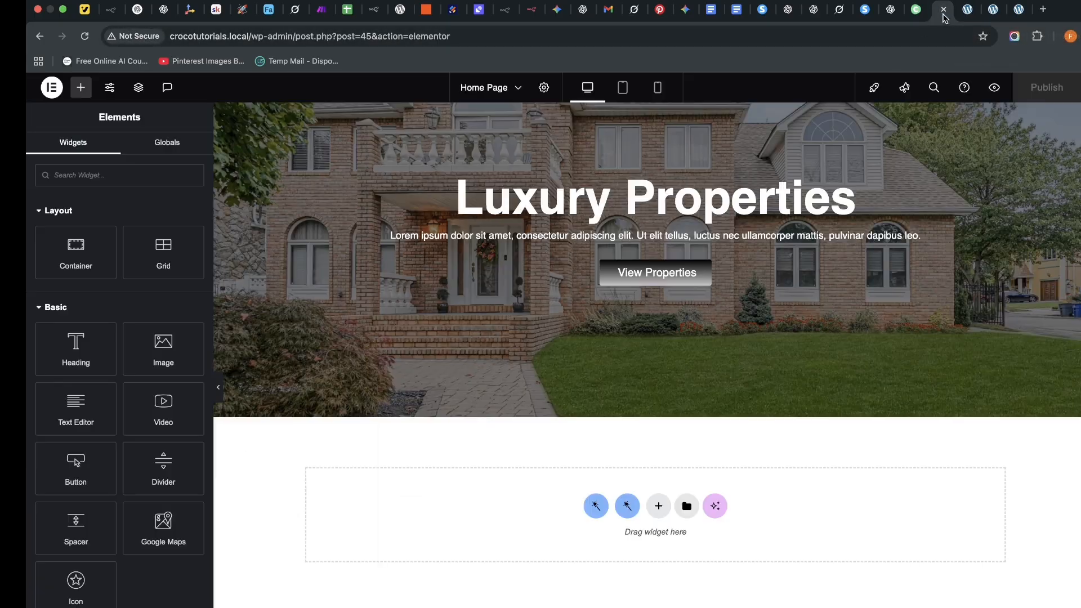
{"action": "left_click", "coordinate": [84, 36]}
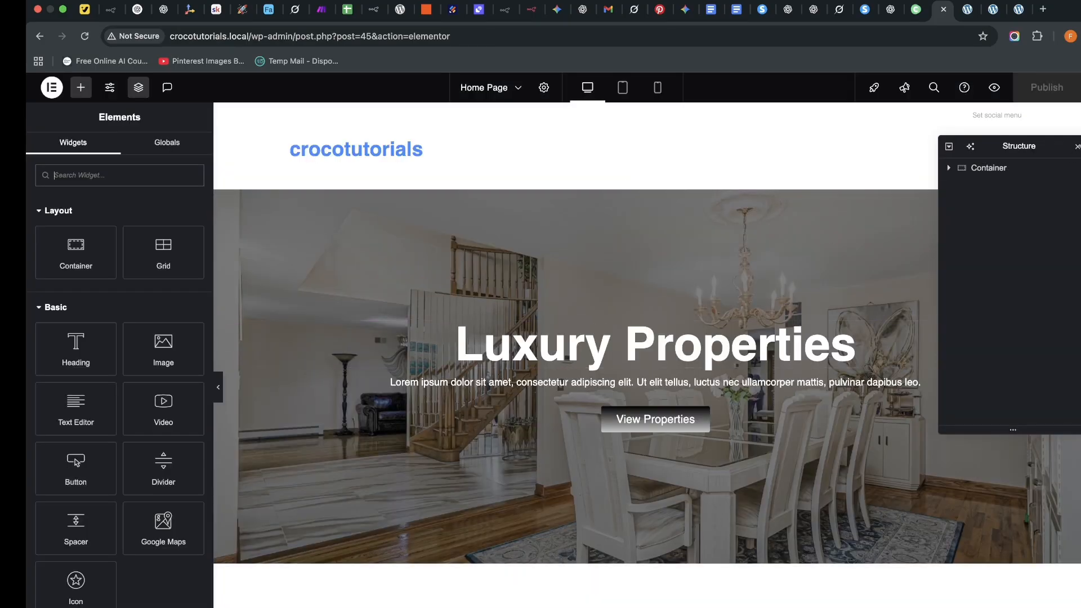
{"action": "left_click", "coordinate": [1076, 147]}
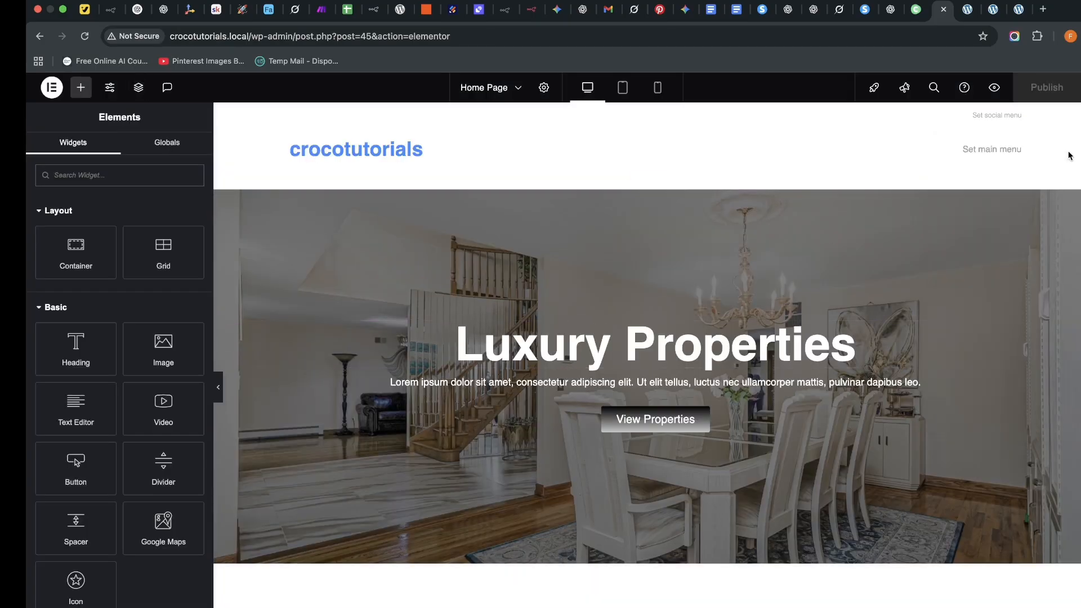
Add a one-column flexbox section below the Luxury Properties hero and place a container inside it.
{"action": "scroll", "coordinate": [402, 483], "scroll_direction": "down", "scroll_amount": 3}
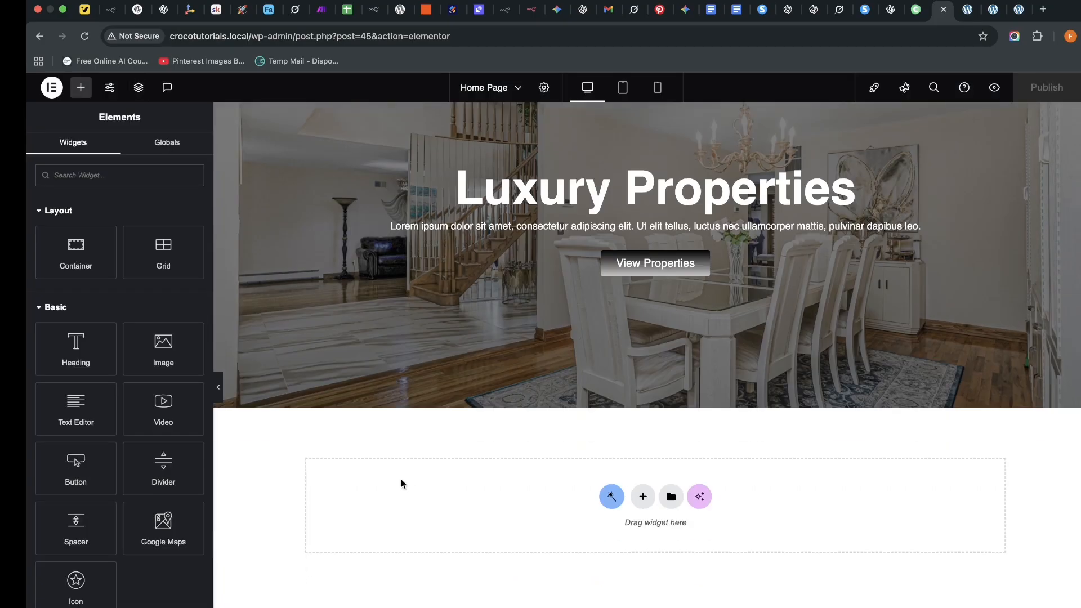
{"action": "left_click", "coordinate": [642, 496]}
{"action": "left_click", "coordinate": [614, 529]}
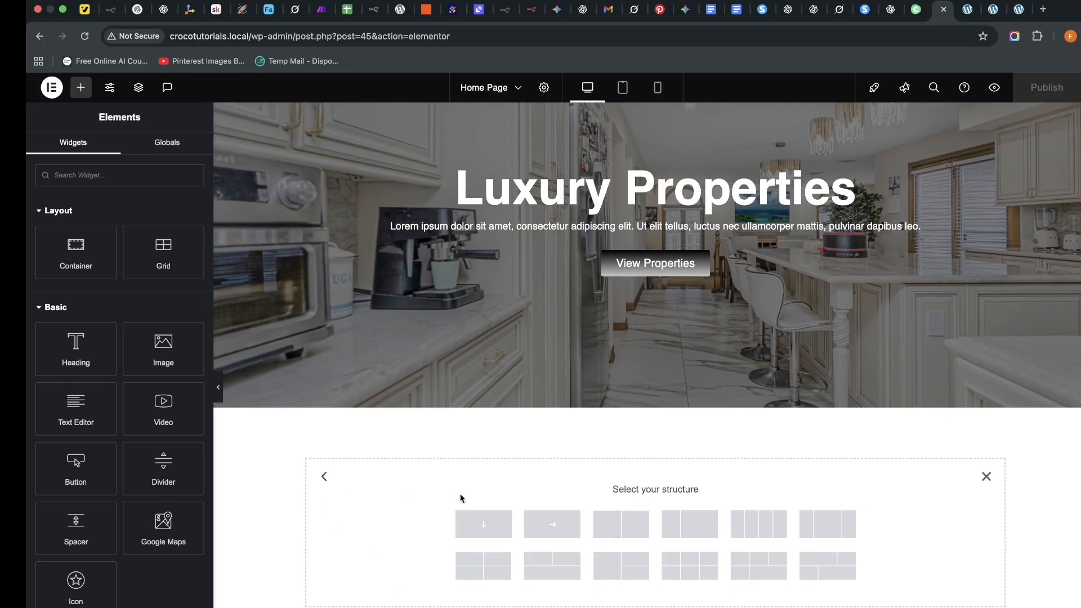
{"action": "left_click", "coordinate": [492, 532]}
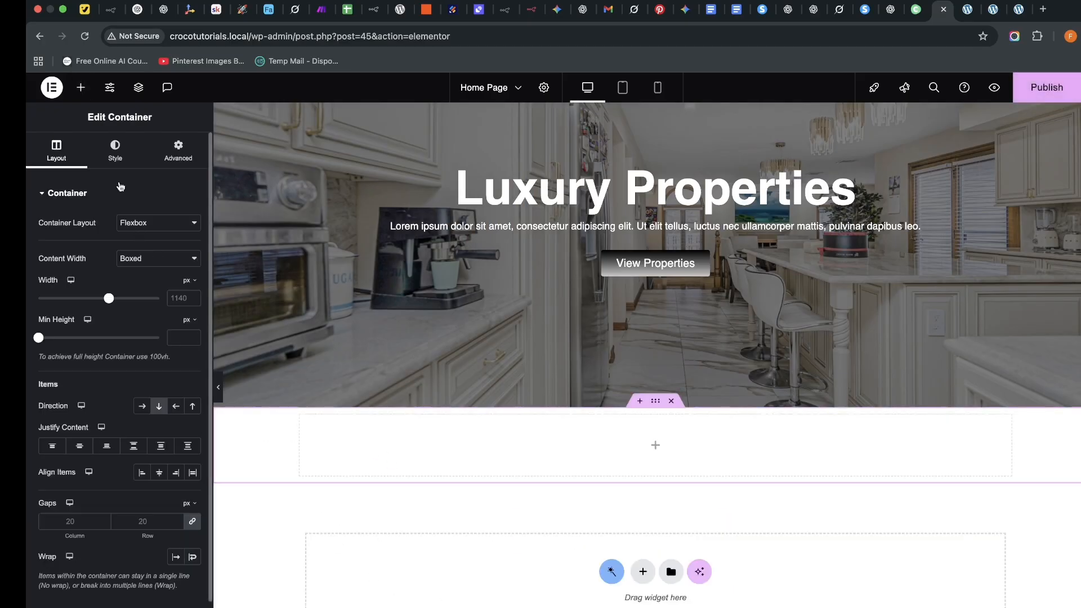
{"action": "left_click", "coordinate": [87, 95]}
{"action": "left_click_drag", "start_coordinate": [72, 255], "coordinate": [628, 453]}
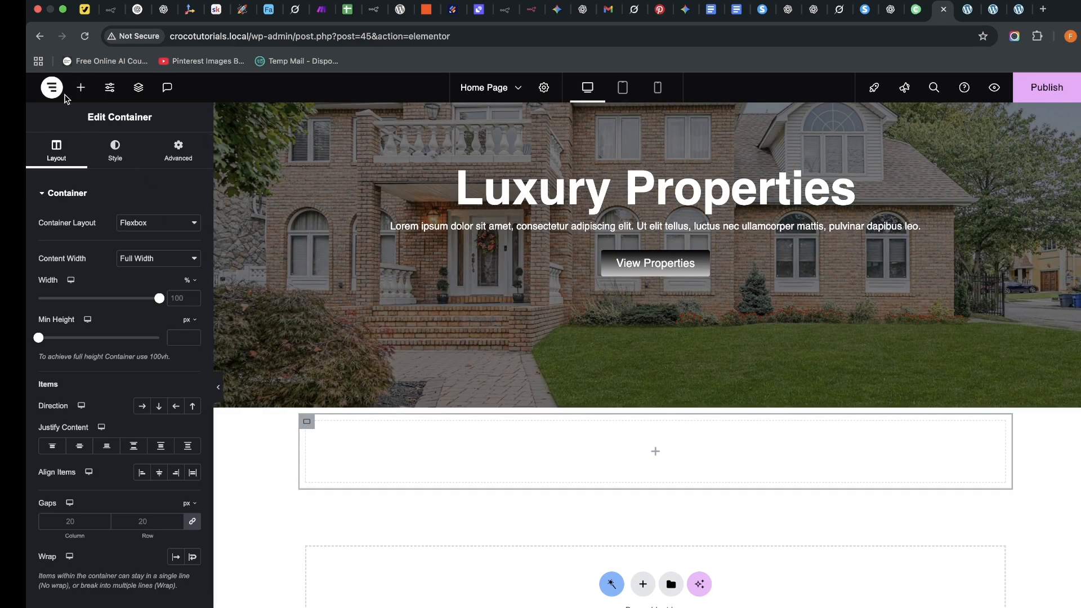
Nest another container inside the new section's inner container and duplicate it.
{"action": "left_click", "coordinate": [78, 88]}
{"action": "left_click_drag", "start_coordinate": [75, 248], "coordinate": [325, 424]}
{"action": "right_click", "coordinate": [326, 429]}
{"action": "left_click", "coordinate": [378, 368]}
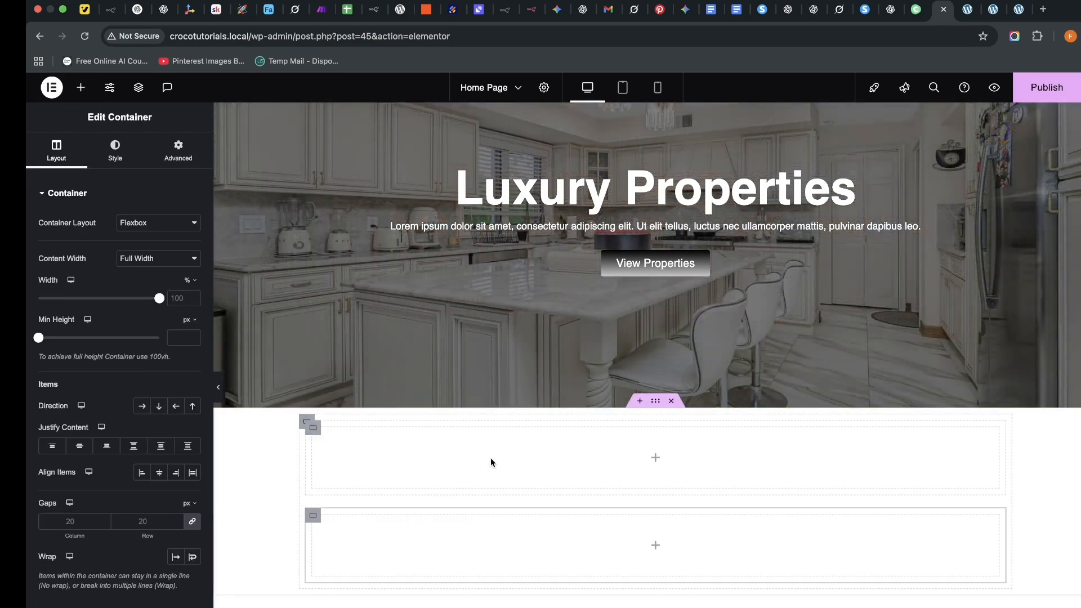
Add a heading to the upper nested container and set its title to "Featured Listings".
{"action": "left_click", "coordinate": [80, 88]}
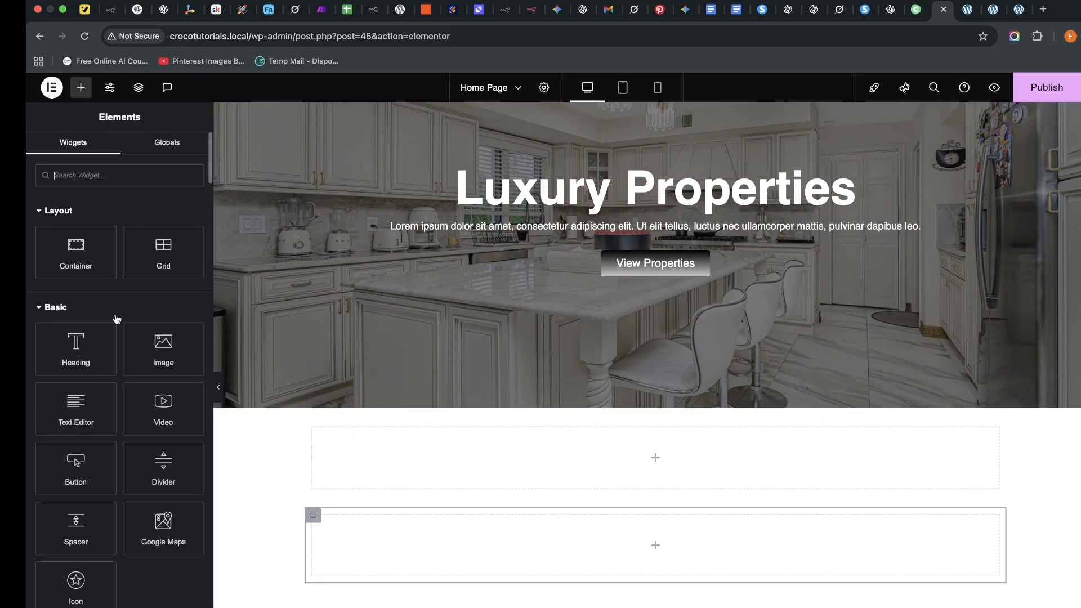
{"action": "left_click_drag", "start_coordinate": [82, 360], "coordinate": [712, 462]}
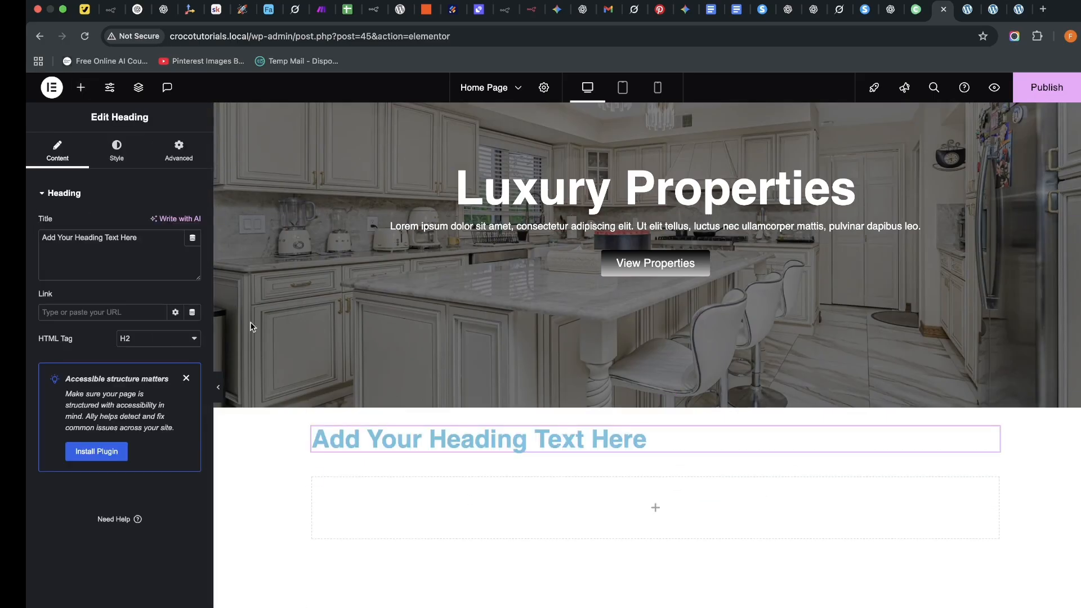
{"action": "triple_click", "coordinate": [136, 241]}
{"action": "type", "text": "F"}
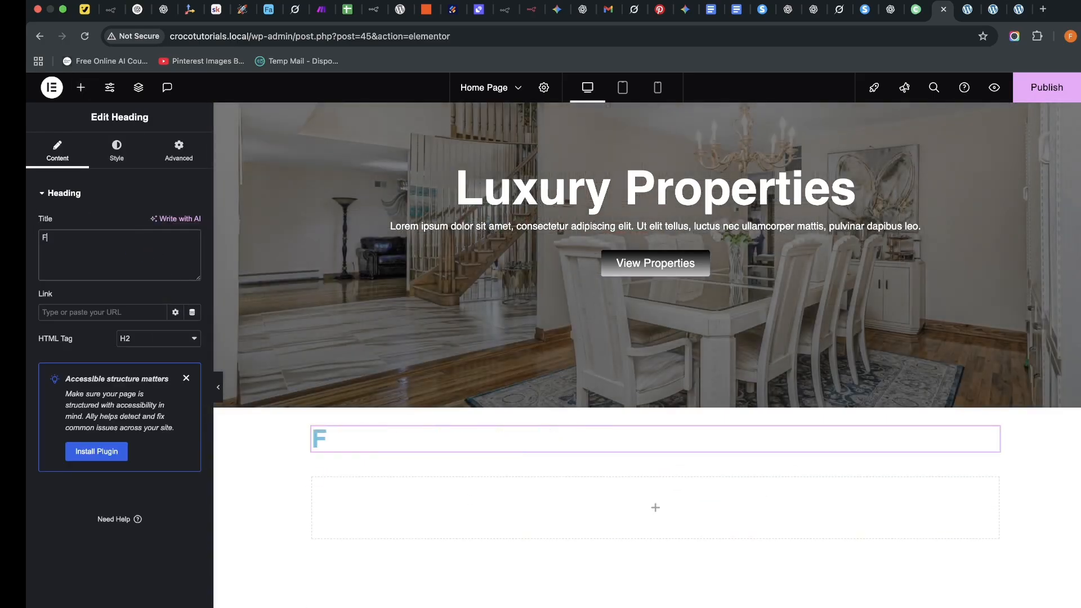
{"action": "type", "text": "eatured"}
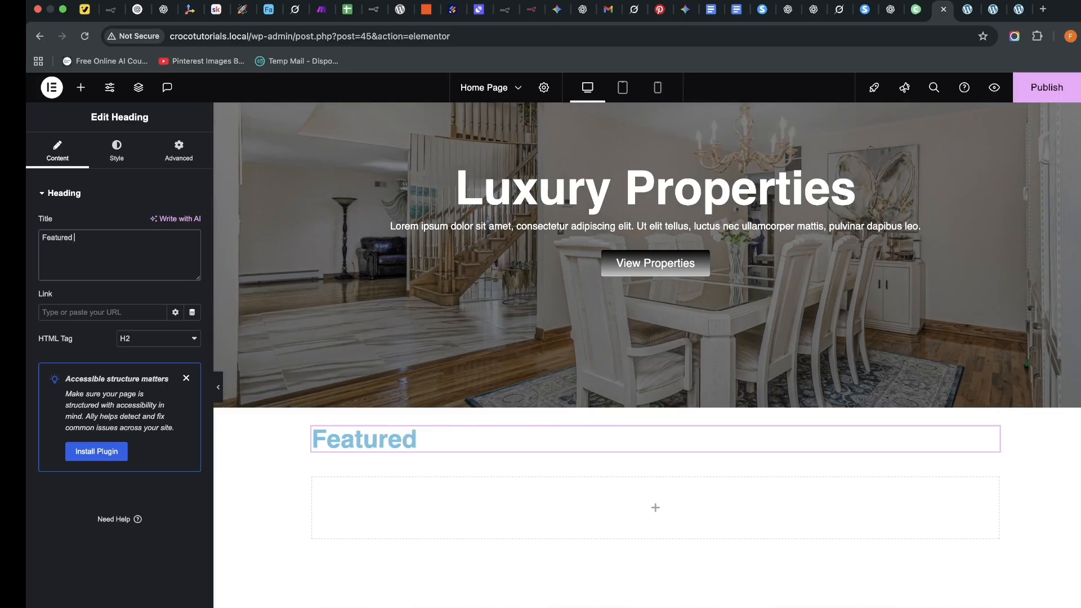
{"action": "type", "text": " Listings"}
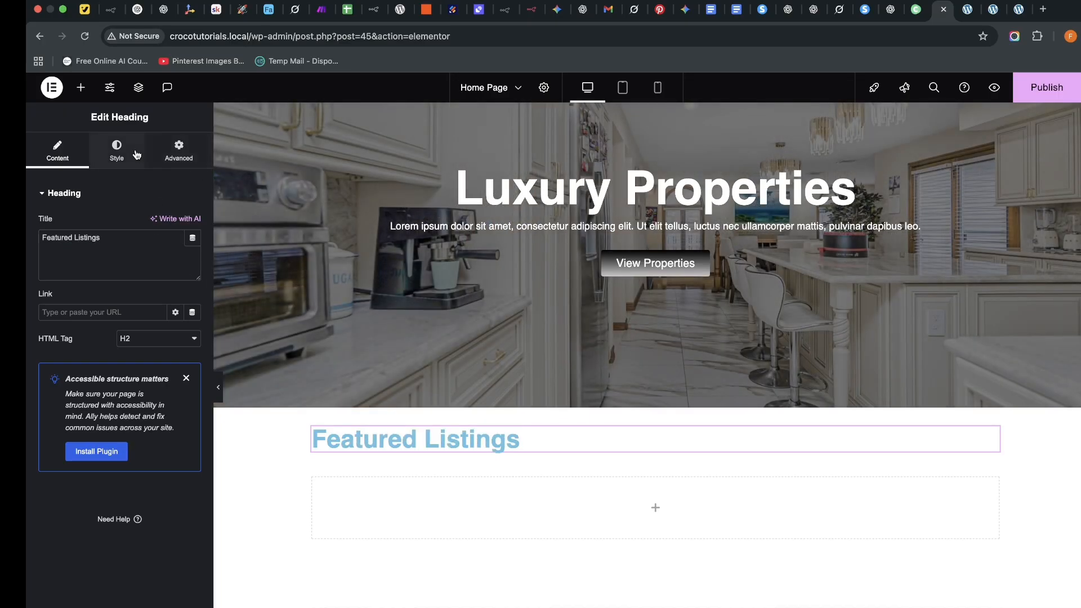
Centre the Featured Listings heading and set its text colour to #383838.
{"action": "left_click", "coordinate": [117, 151]}
{"action": "left_click", "coordinate": [159, 223]}
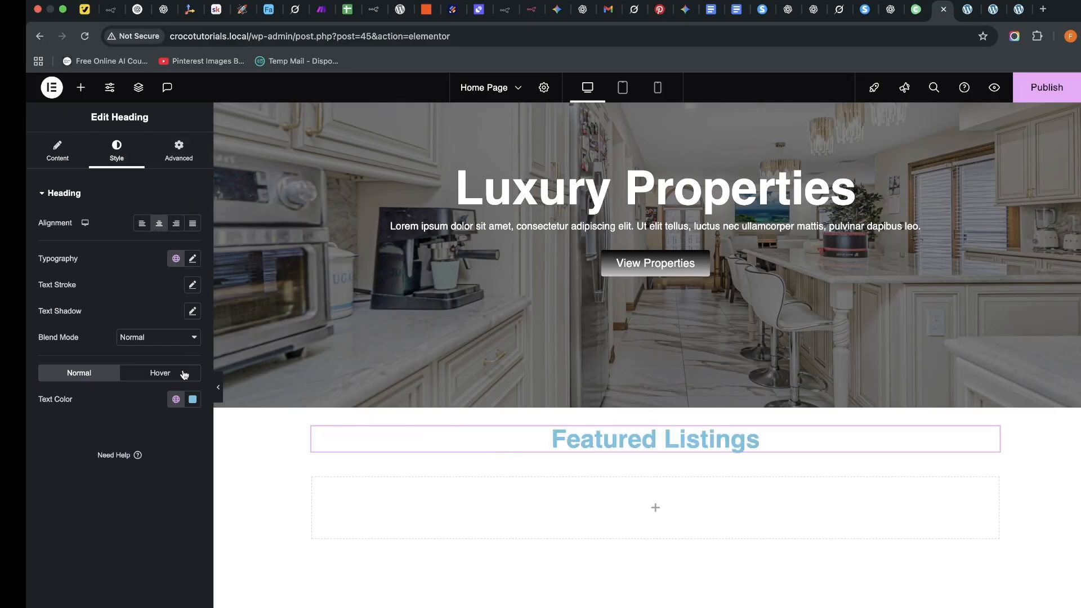
{"action": "left_click", "coordinate": [193, 399]}
{"action": "left_click_drag", "start_coordinate": [146, 523], "coordinate": [79, 526]}
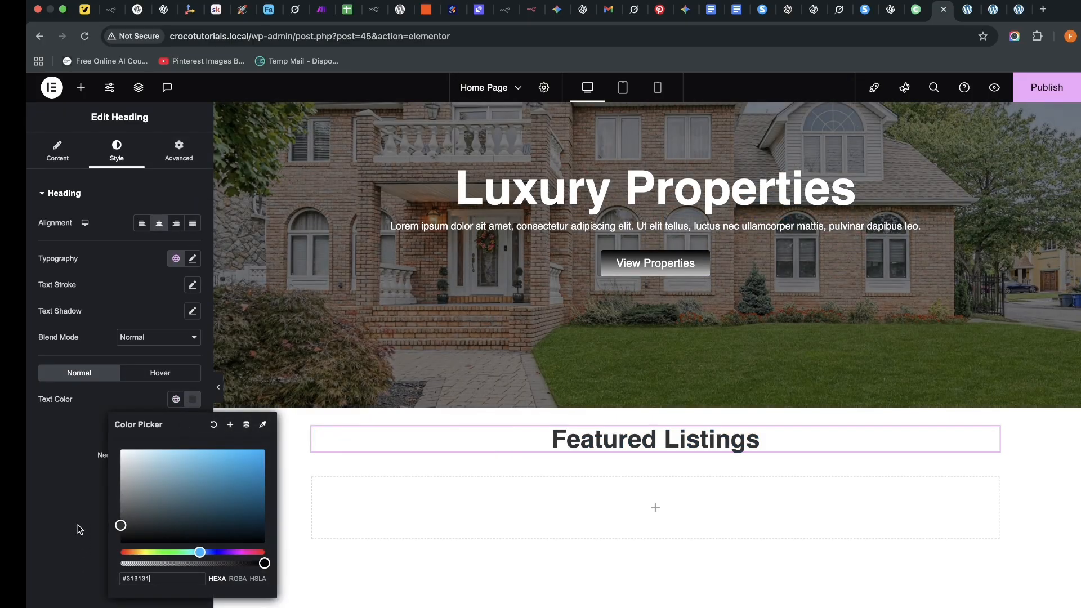
{"action": "mouse_move", "coordinate": [80, 529]}
{"action": "left_mouse_down"}
{"action": "mouse_move", "coordinate": [79, 495]}
{"action": "mouse_move", "coordinate": [69, 528]}
{"action": "left_mouse_up"}
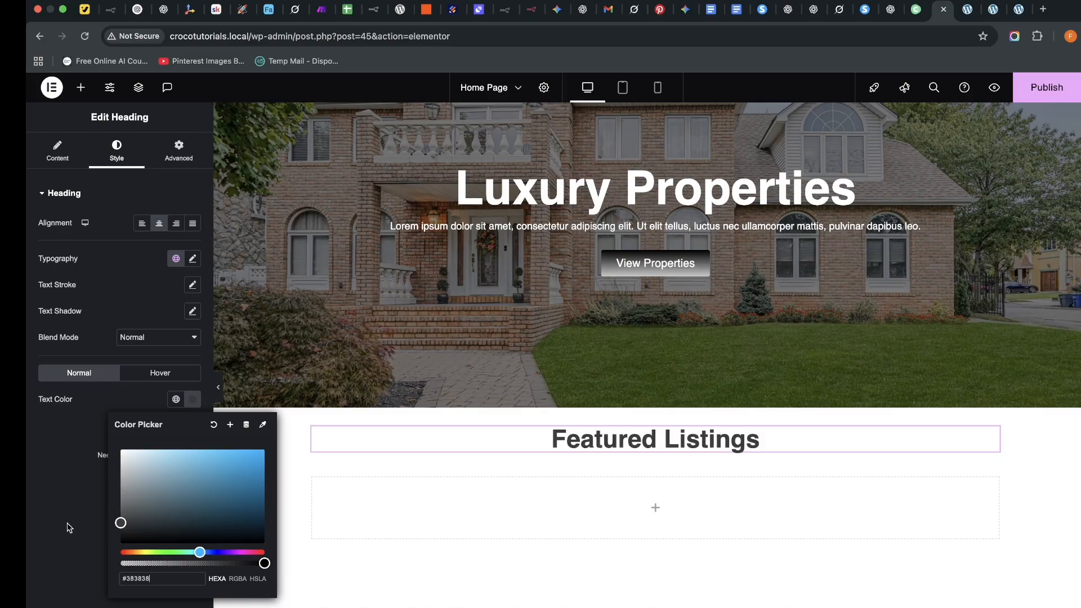
{"action": "left_click", "coordinate": [69, 527]}
Set the Featured Listings heading's font family to DM Sans and its weight to 500 (Medium).
{"action": "left_click", "coordinate": [192, 259]}
{"action": "left_click", "coordinate": [155, 318]}
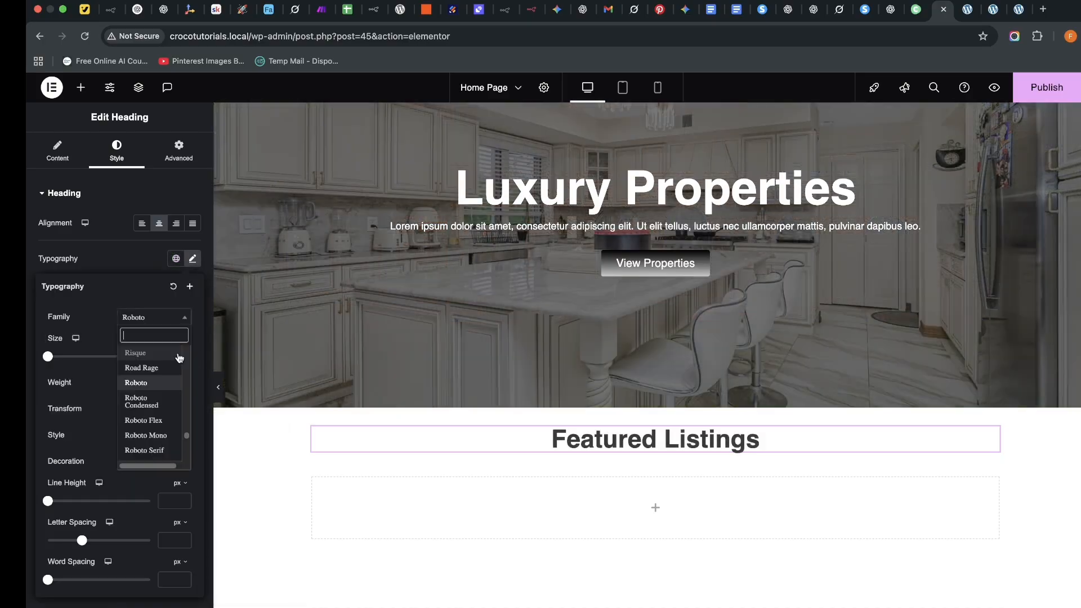
{"action": "type", "text": "dm sans"}
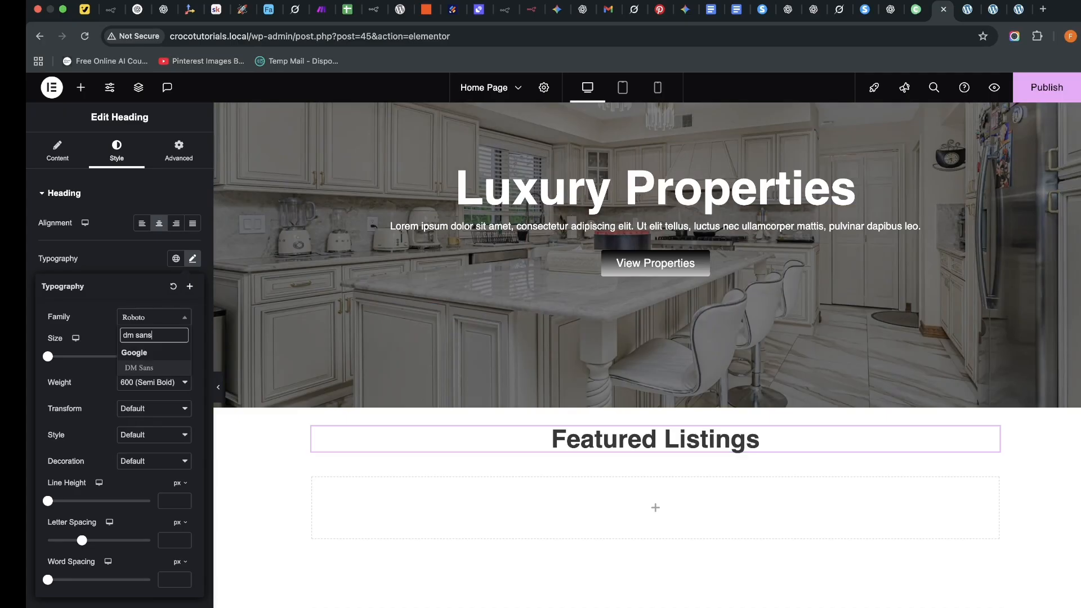
{"action": "left_click", "coordinate": [151, 368]}
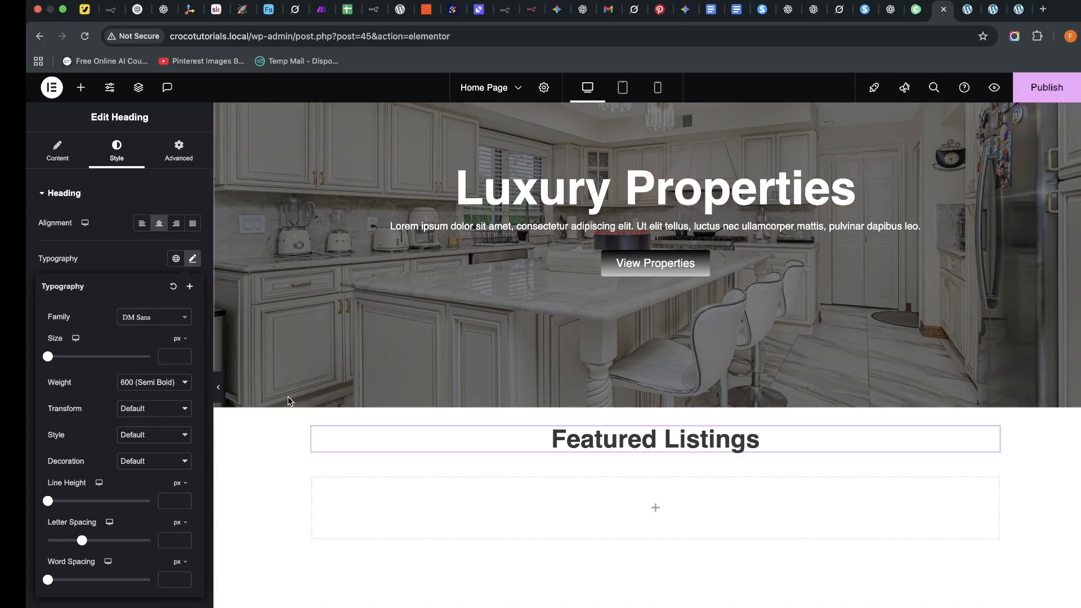
{"action": "left_click", "coordinate": [147, 388]}
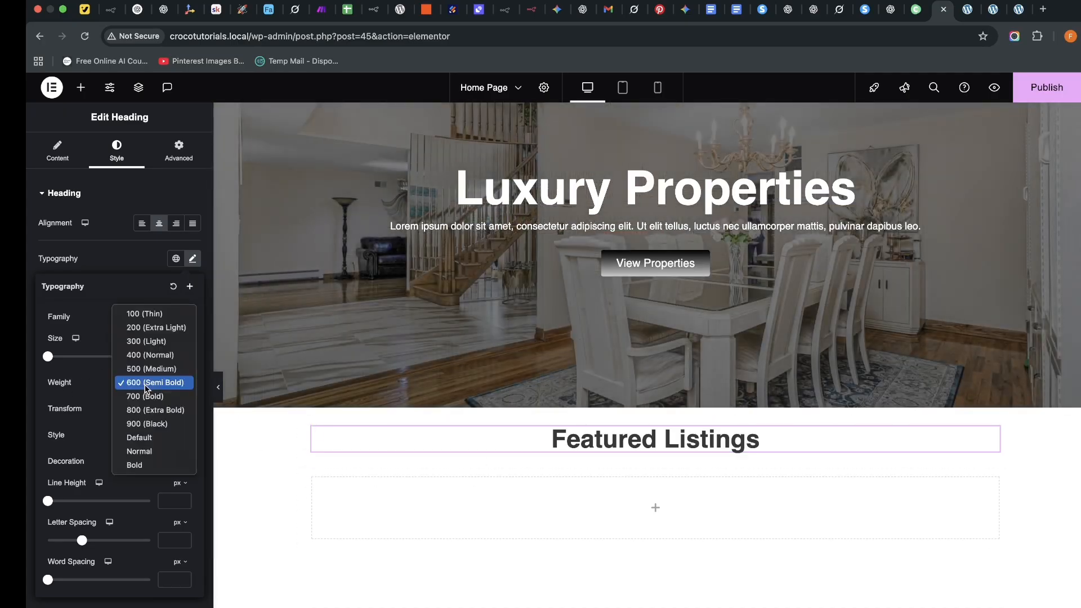
{"action": "left_click", "coordinate": [31, 525]}
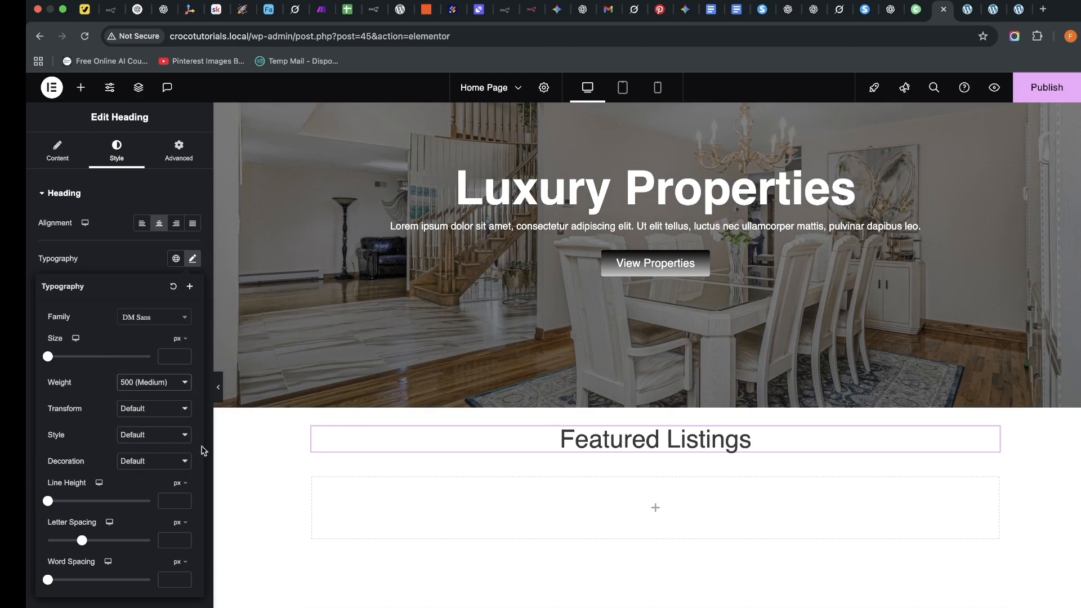
Find the Listing Grid widget and place it in the empty container below the Featured Listings heading.
{"action": "left_click", "coordinate": [80, 88]}
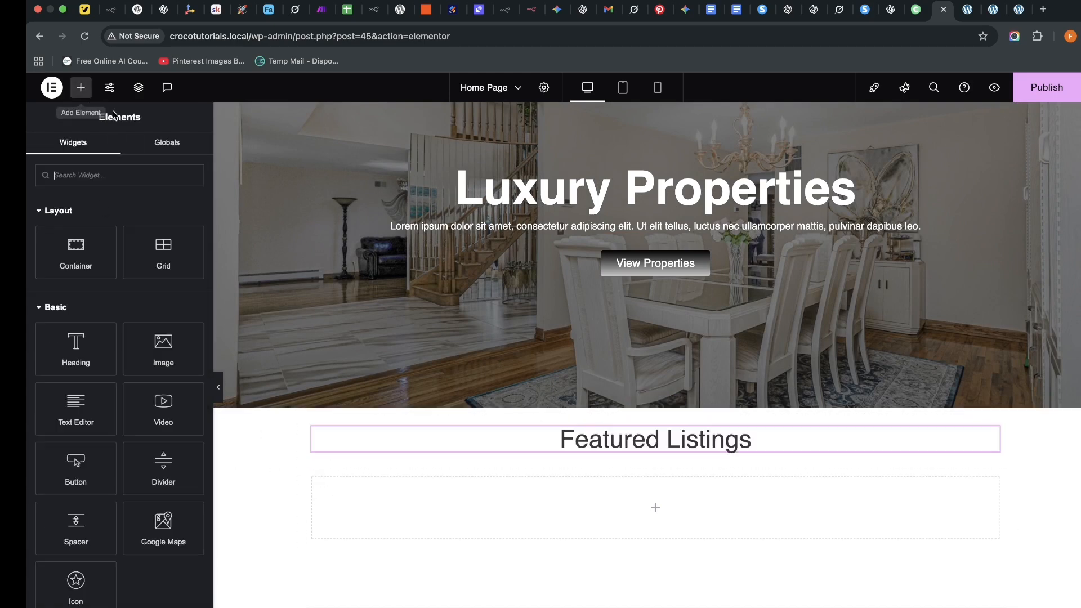
{"action": "left_click", "coordinate": [101, 179]}
{"action": "type", "text": "grid"}
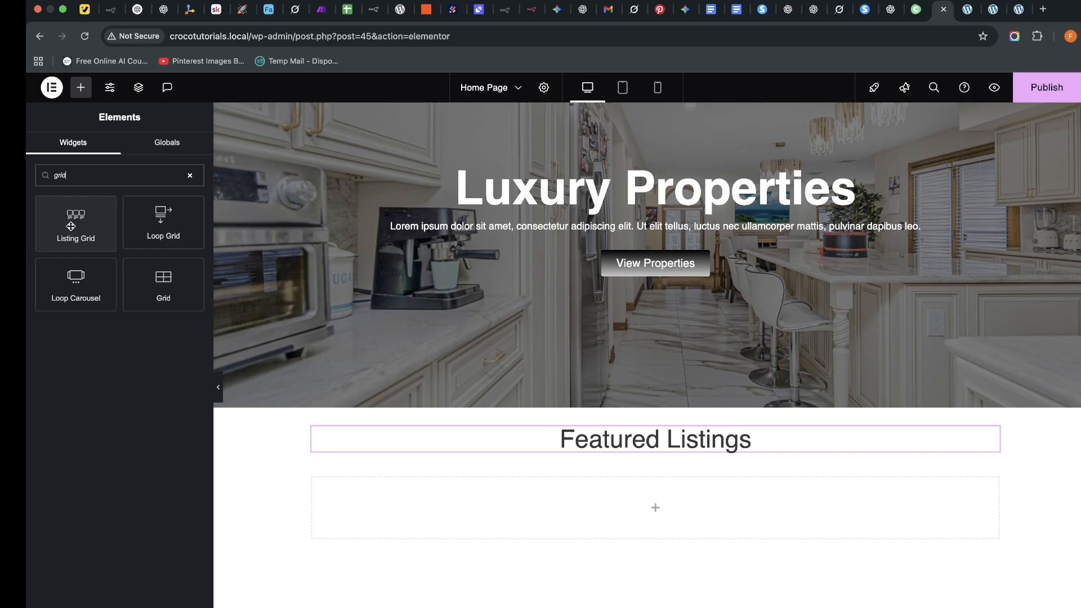
{"action": "left_click_drag", "start_coordinate": [76, 222], "coordinate": [597, 510]}
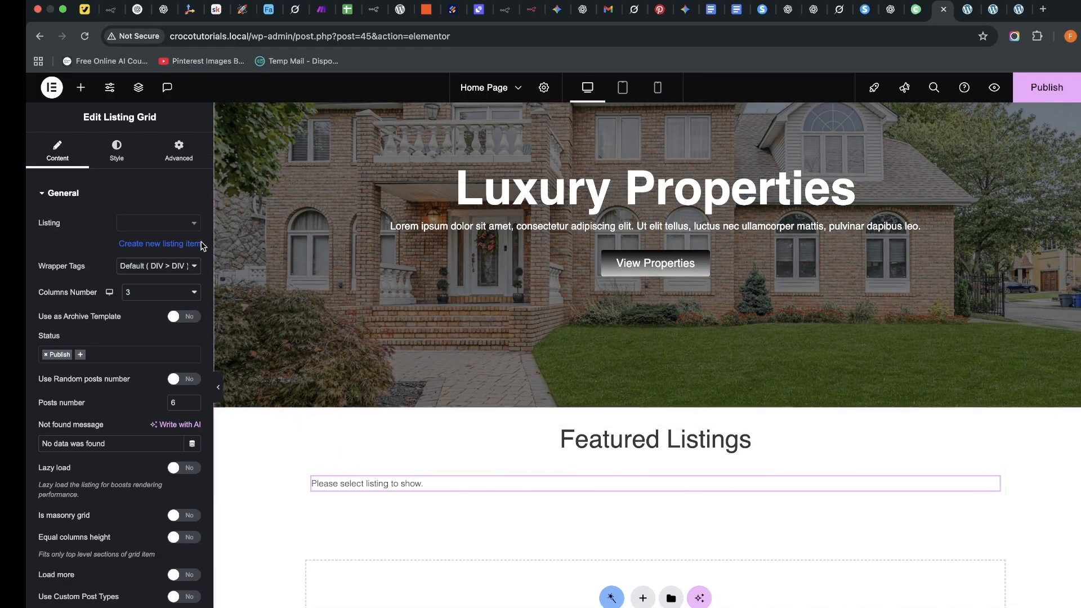
Assign the Listing Card Item template as the listing shown by the new Listing Grid.
{"action": "left_click", "coordinate": [167, 226]}
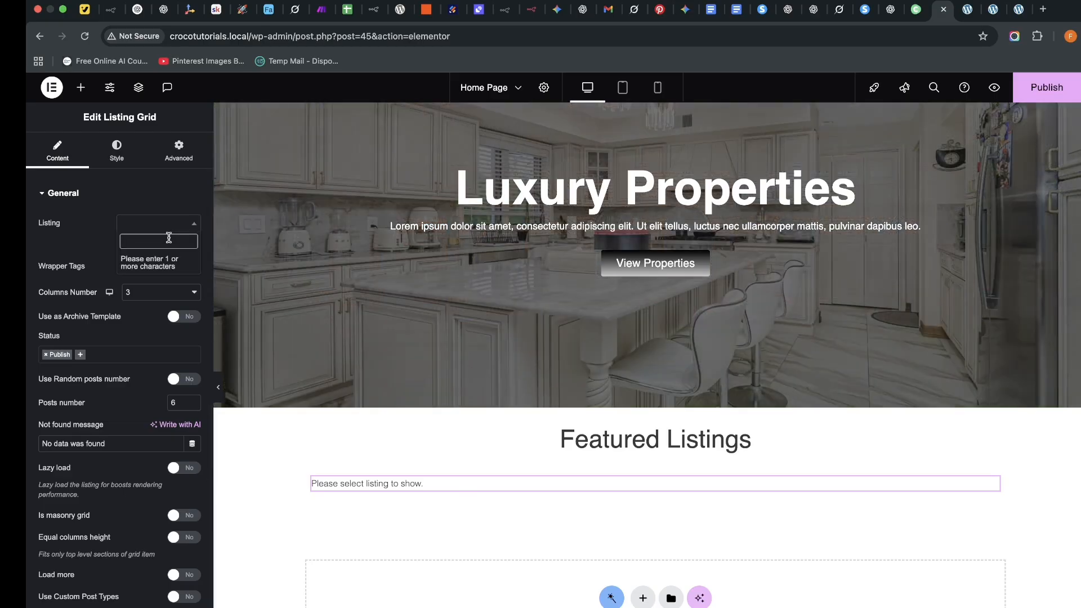
{"action": "type", "text": "listi"}
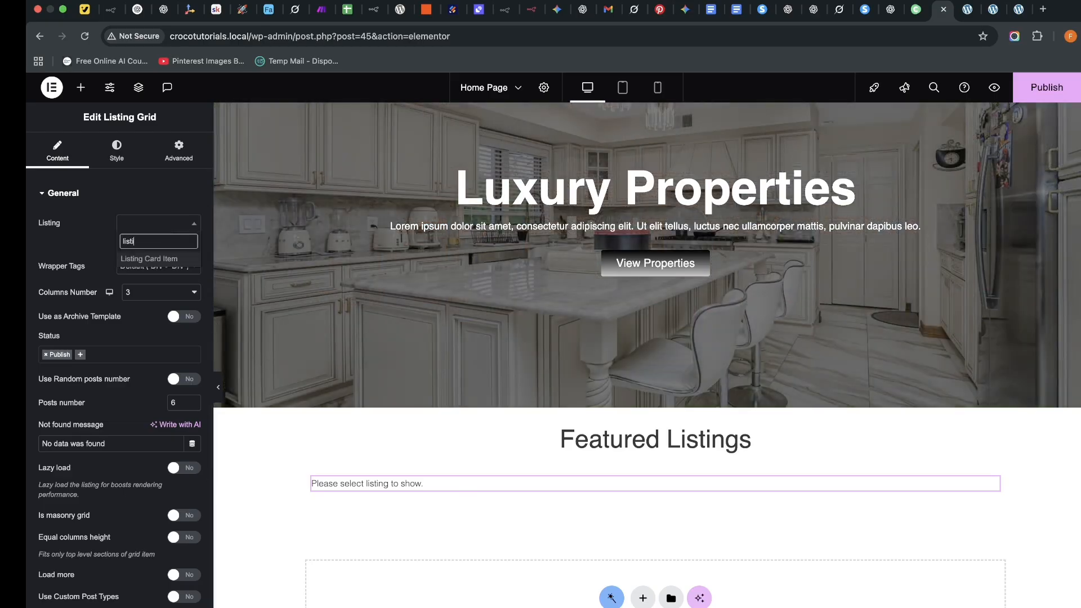
{"action": "left_click", "coordinate": [163, 260]}
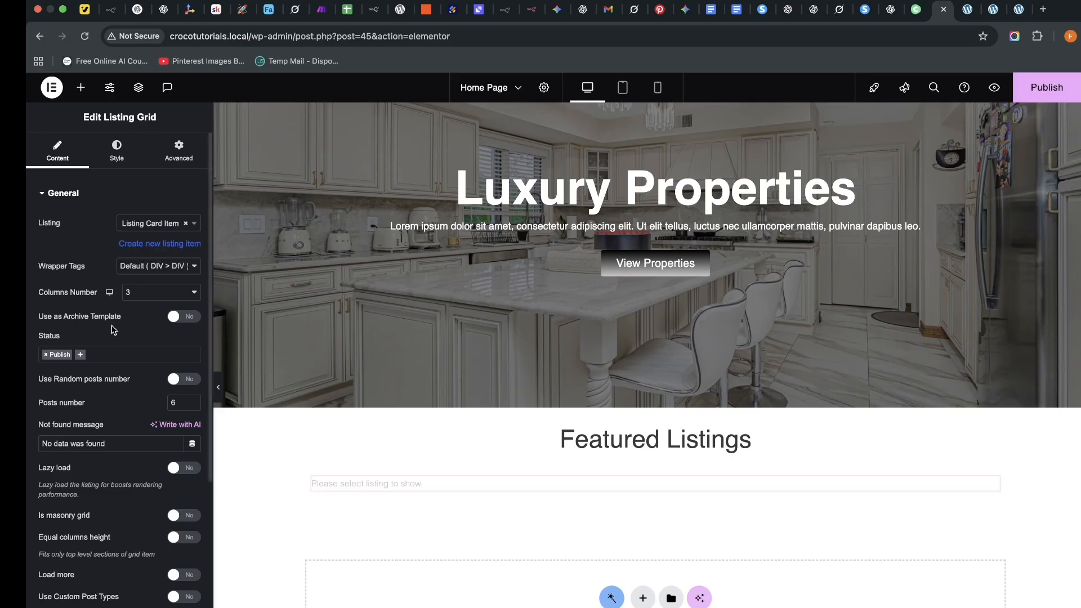
{"action": "scroll", "coordinate": [535, 435], "scroll_direction": "down", "scroll_amount": 3}
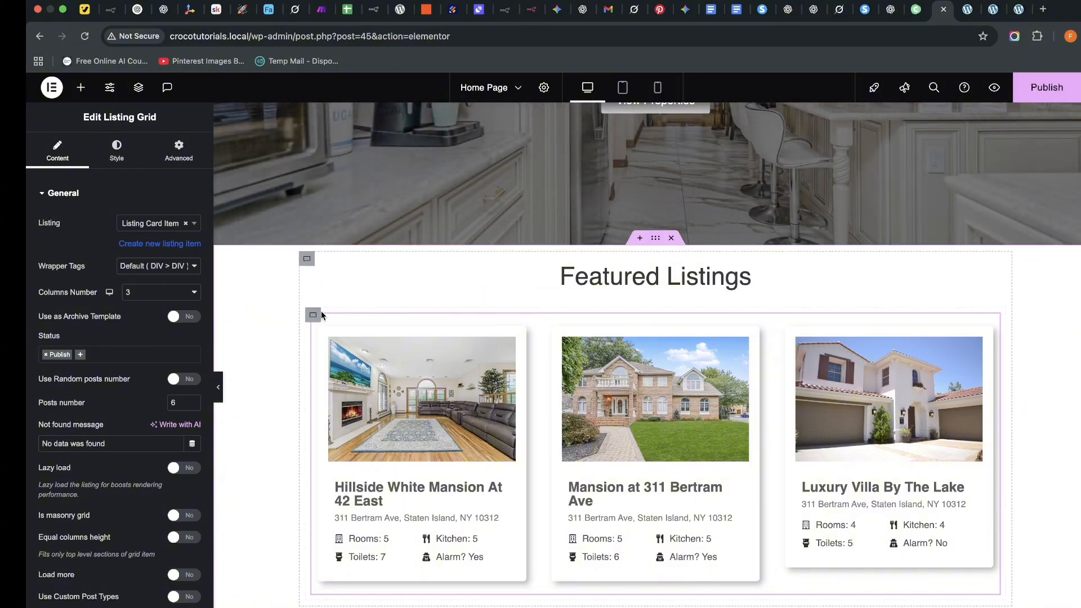
Save the home page, preview its Featured Listings section on the front end, and return to the editor.
{"action": "key", "text": "super+s"}
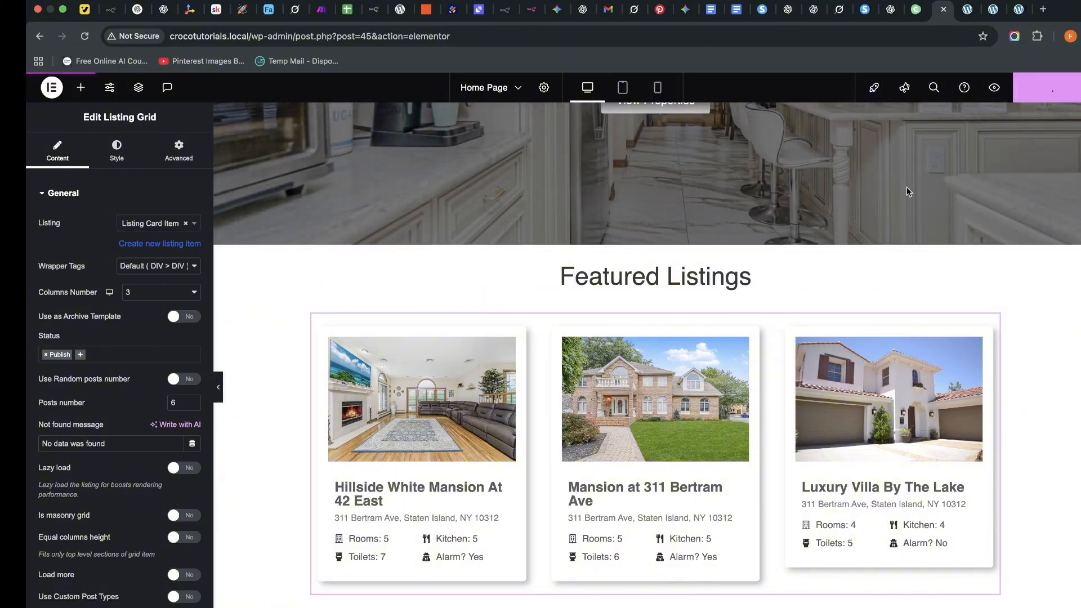
{"action": "left_click", "coordinate": [994, 87]}
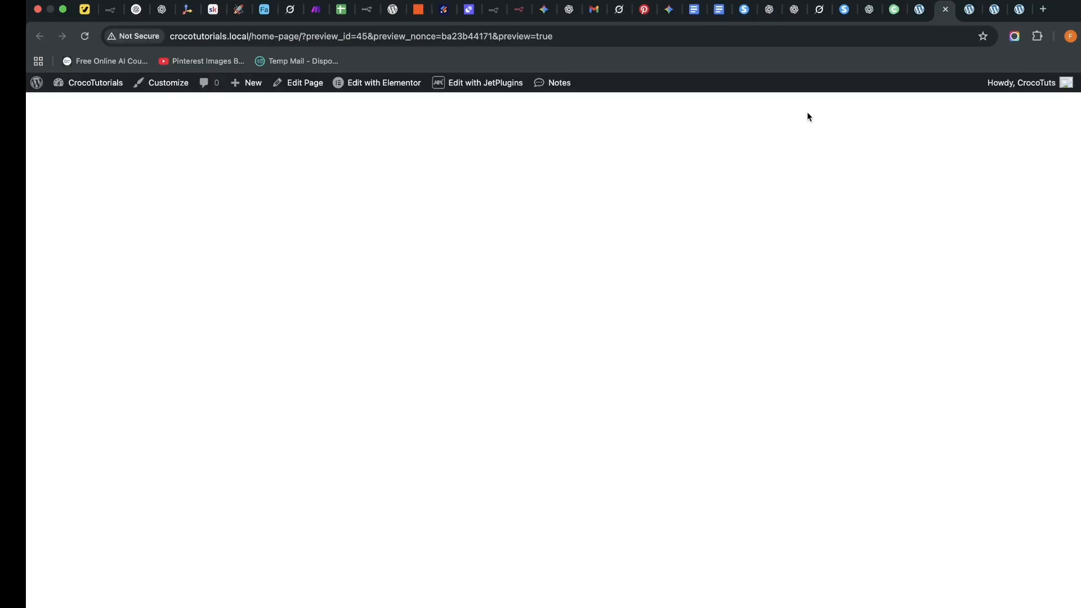
{"action": "scroll", "coordinate": [629, 347], "scroll_direction": "down", "scroll_amount": 5}
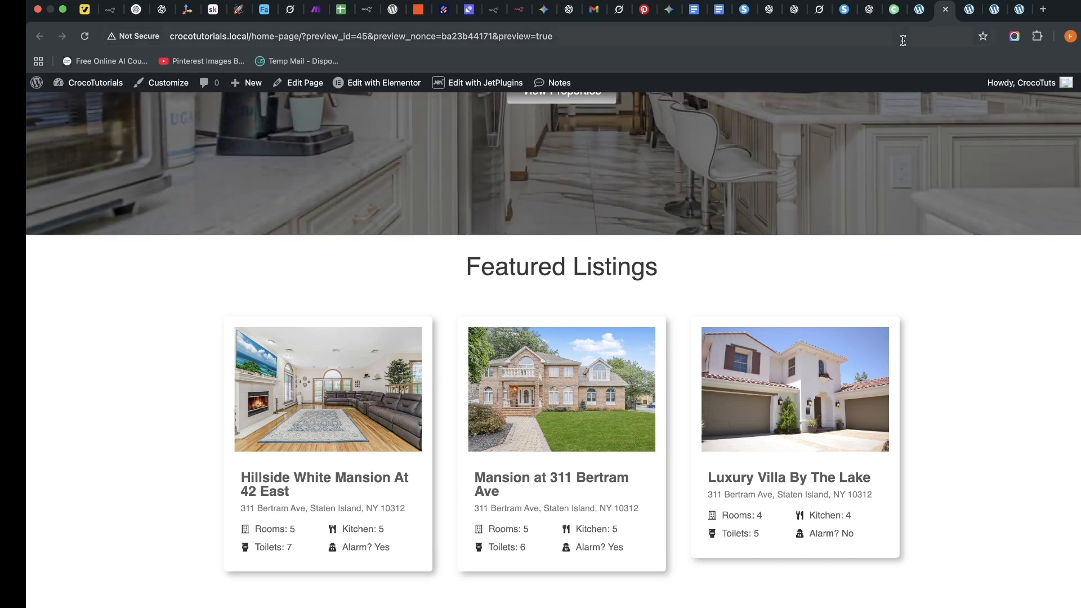
{"action": "left_click", "coordinate": [919, 9]}
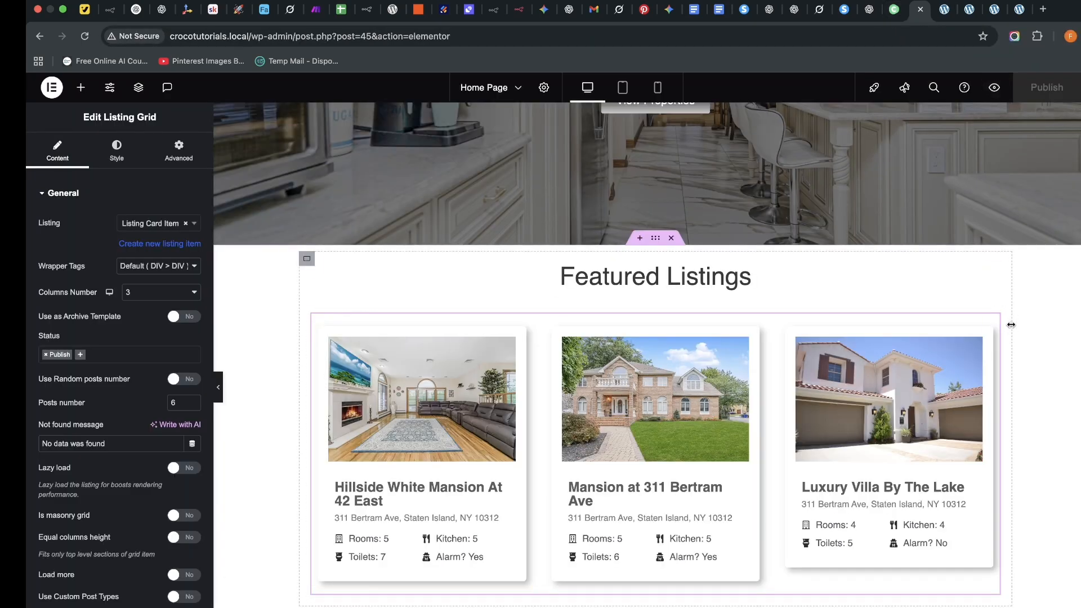
Set the boxed content width of the Featured Listings section's outer container to 1300 px.
{"action": "left_click", "coordinate": [656, 239]}
{"action": "left_click_drag", "start_coordinate": [111, 303], "coordinate": [126, 305]}
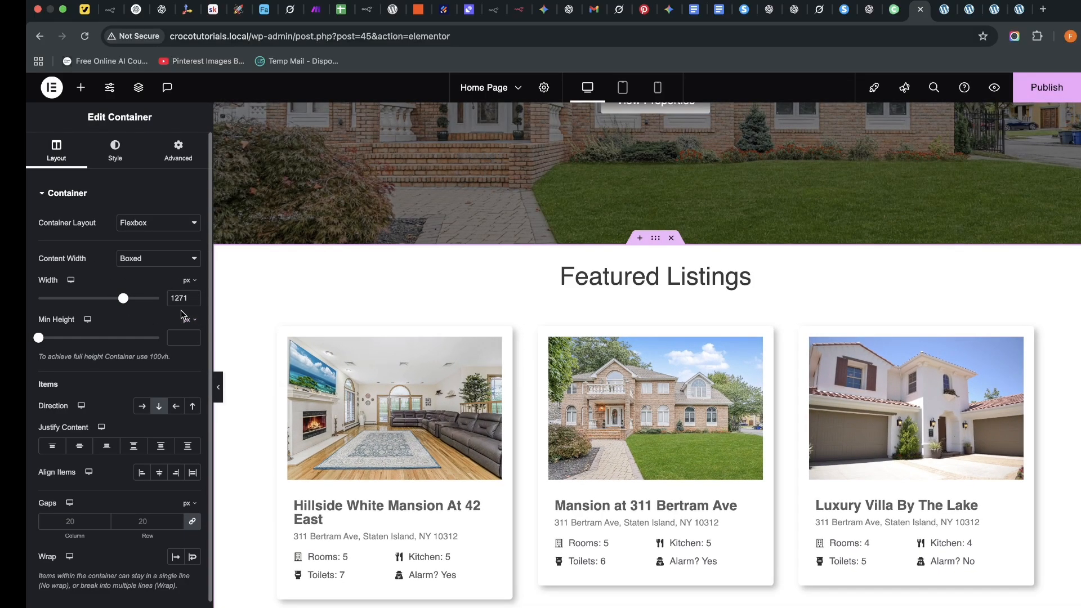
{"action": "left_click", "coordinate": [194, 297]}
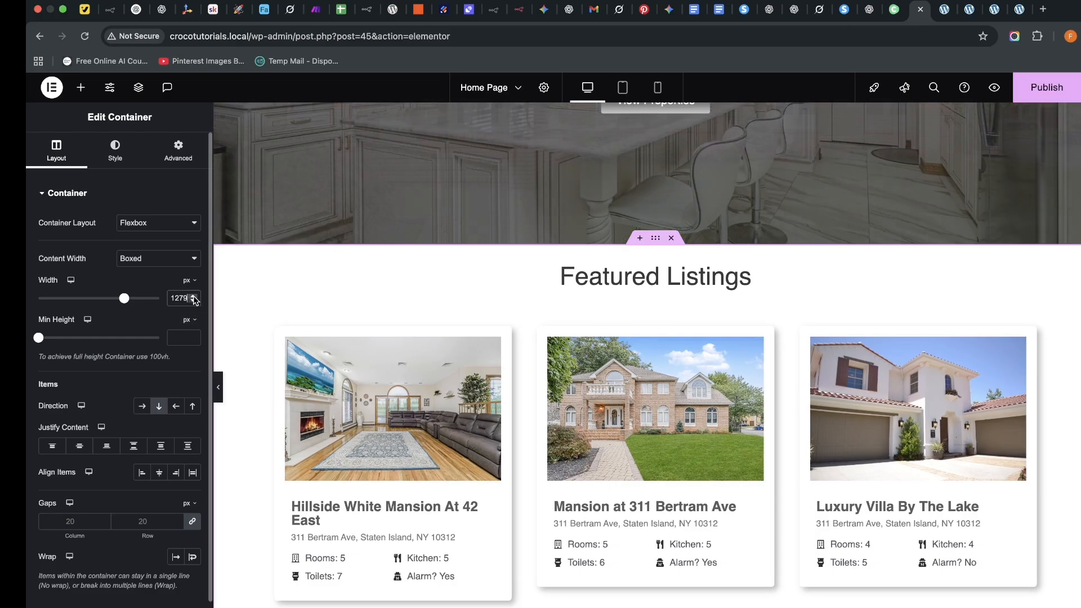
{"action": "left_click", "coordinate": [193, 297]}
{"action": "left_click", "coordinate": [194, 297]}
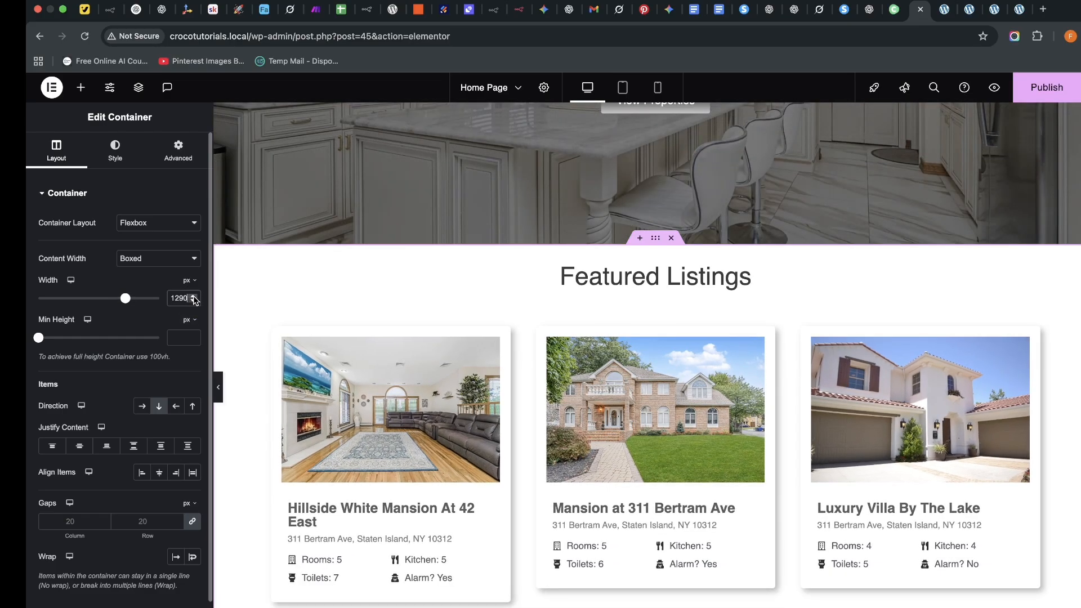
{"action": "left_click", "coordinate": [193, 296]}
{"action": "left_click", "coordinate": [193, 297]}
{"action": "left_click", "coordinate": [194, 297]}
{"action": "left_click", "coordinate": [194, 297]}
{"action": "left_click", "coordinate": [193, 296]}
{"action": "left_click", "coordinate": [194, 297]}
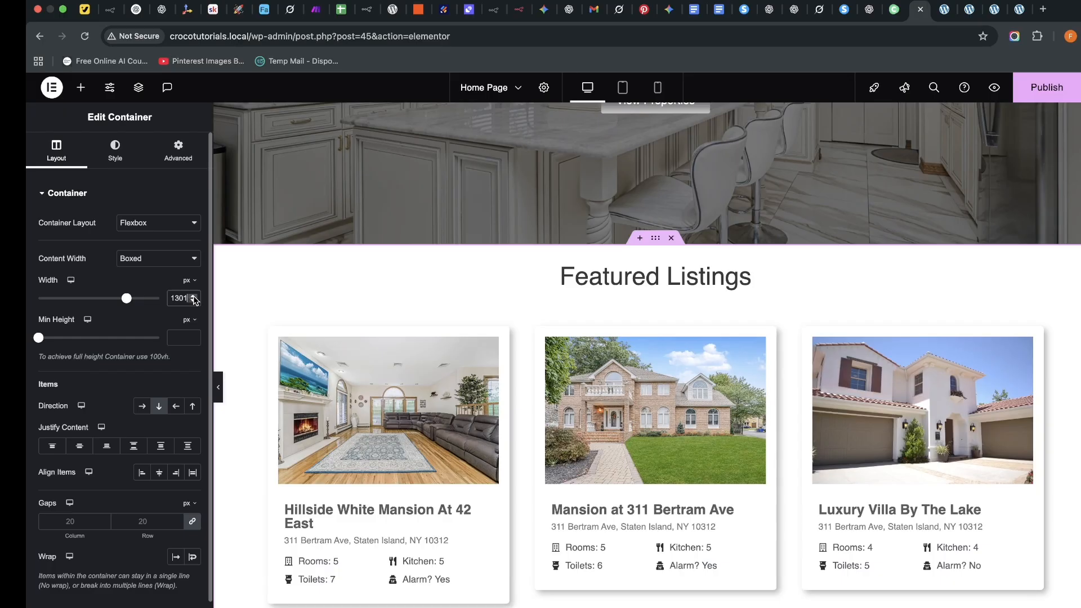
{"action": "left_click", "coordinate": [194, 301]}
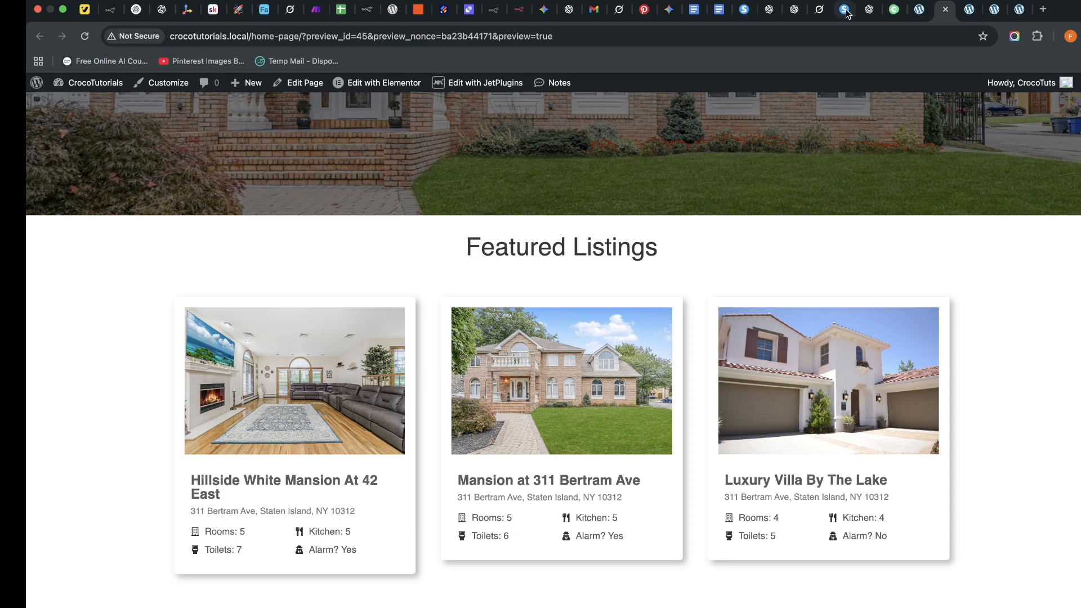
Return to the editor and widen the Featured Listings section's outer container to 1350 px.
{"action": "left_click", "coordinate": [919, 10]}
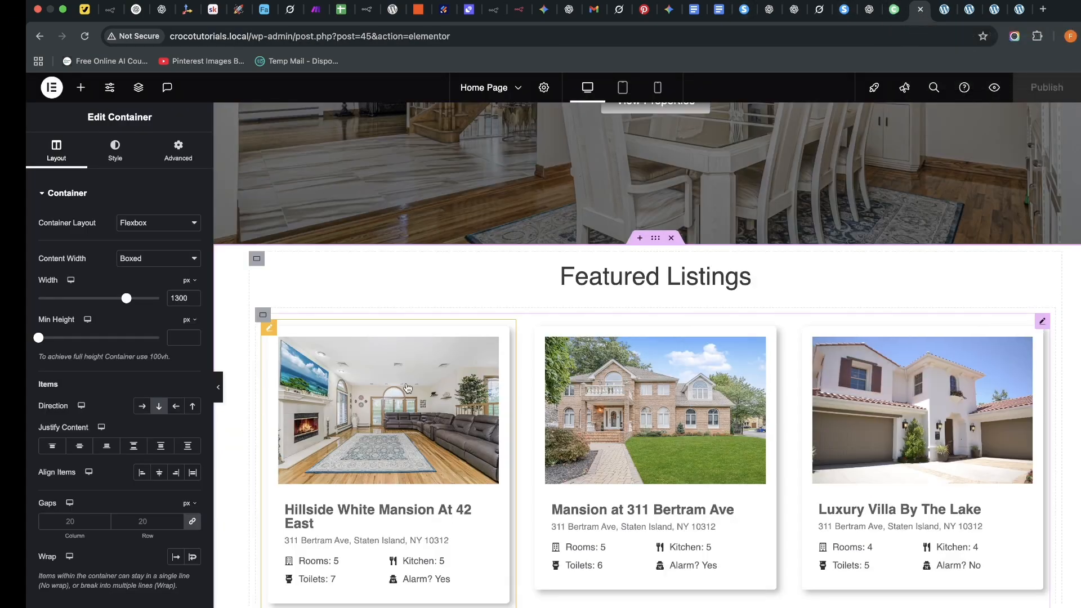
{"action": "left_click_drag", "start_coordinate": [128, 301], "coordinate": [133, 301]}
{"action": "left_click", "coordinate": [192, 296]}
{"action": "left_click", "coordinate": [192, 296]}
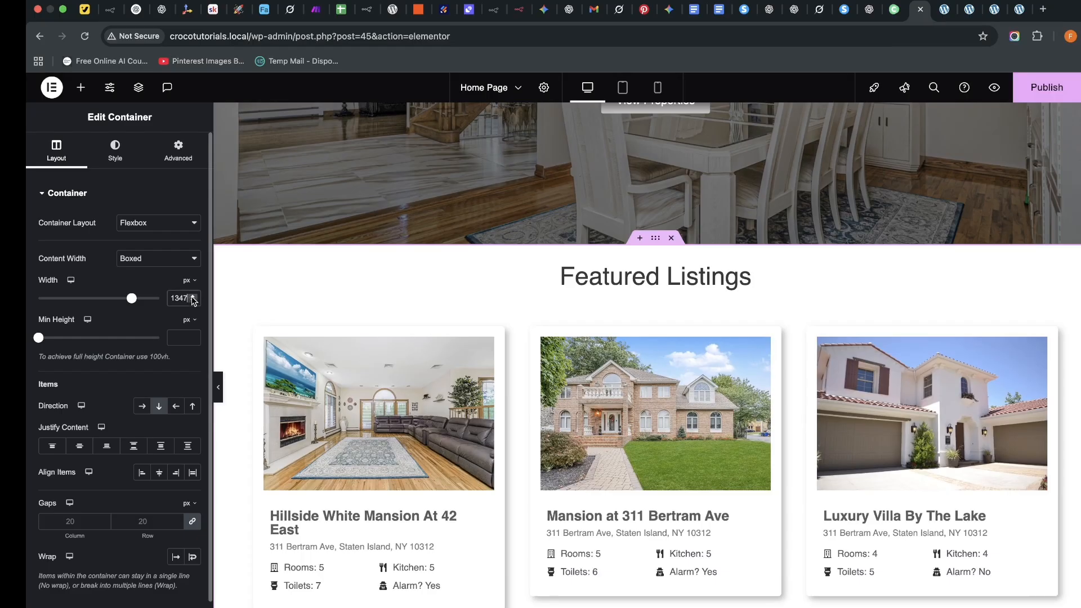
{"action": "left_click", "coordinate": [193, 296]}
{"action": "left_click", "coordinate": [192, 296]}
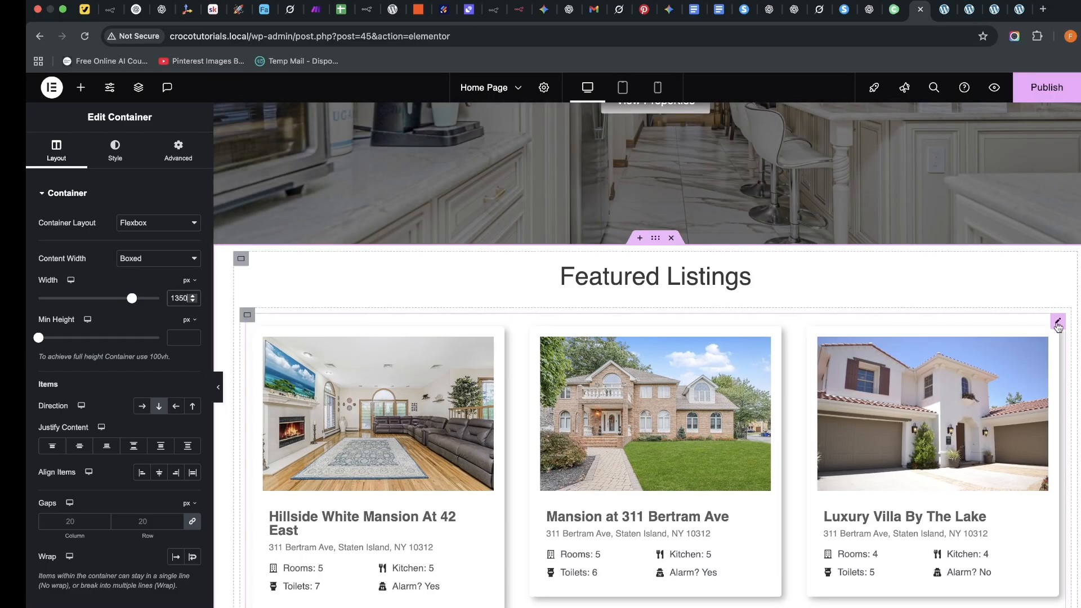
Set the Listing Grid's horizontal column gap to 0 px and publish the home page.
{"action": "left_click", "coordinate": [250, 321]}
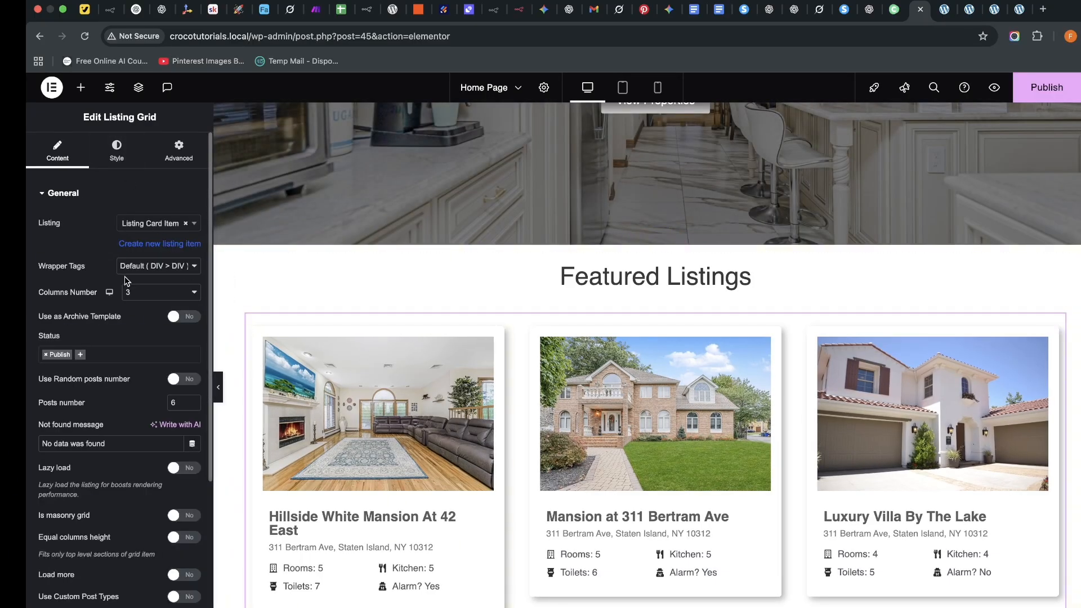
{"action": "scroll", "coordinate": [148, 430], "scroll_direction": "down", "scroll_amount": 1}
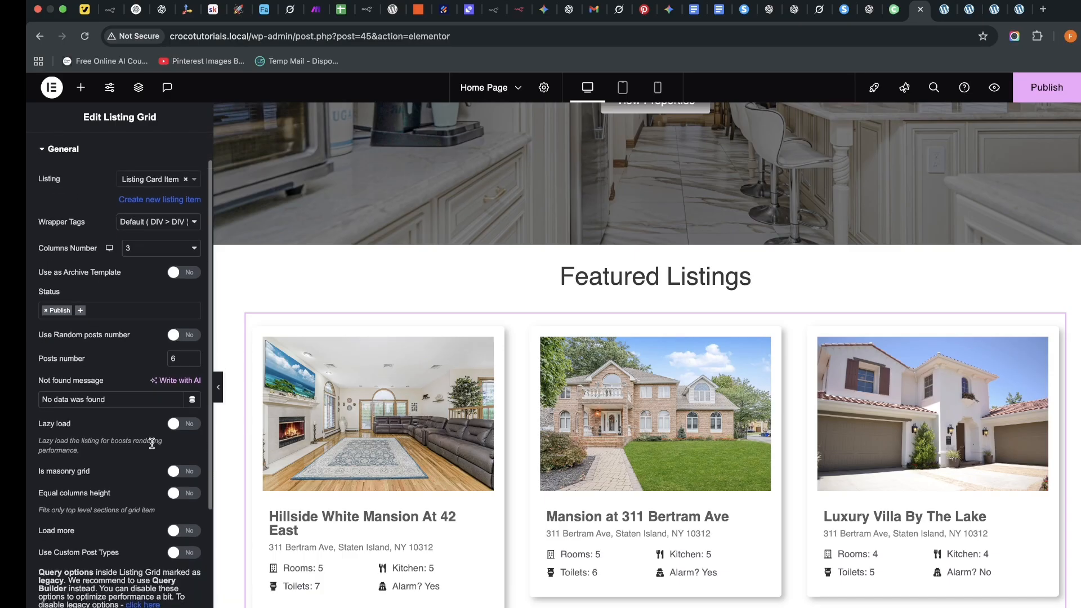
{"action": "scroll", "coordinate": [150, 433], "scroll_direction": "down", "scroll_amount": 2}
{"action": "scroll", "coordinate": [152, 436], "scroll_direction": "up", "scroll_amount": 2}
{"action": "scroll", "coordinate": [153, 437], "scroll_direction": "up", "scroll_amount": 1}
{"action": "left_click", "coordinate": [117, 152]}
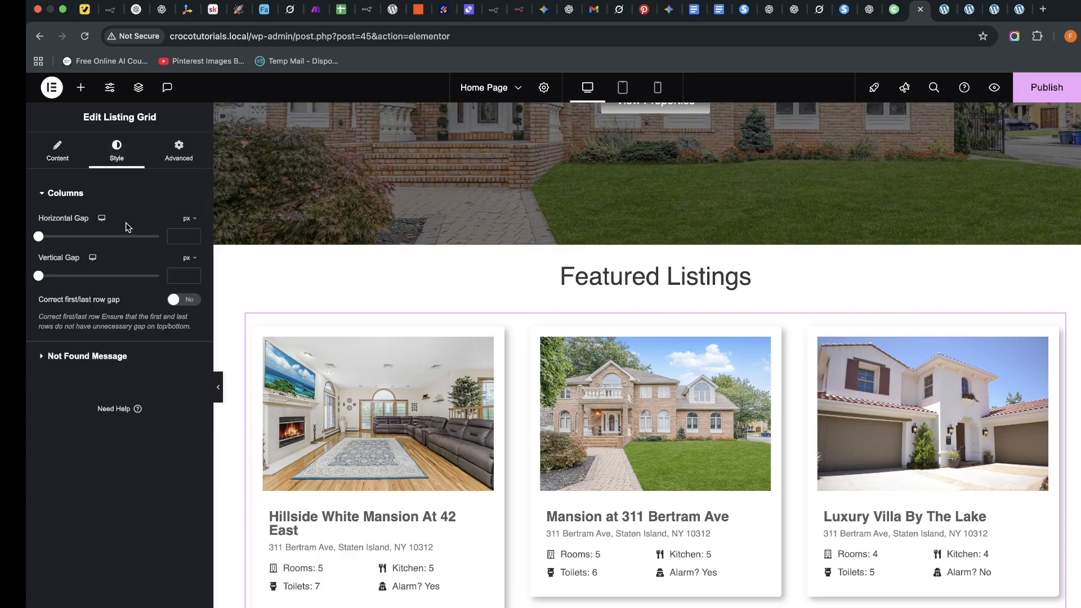
{"action": "left_click", "coordinate": [38, 236]}
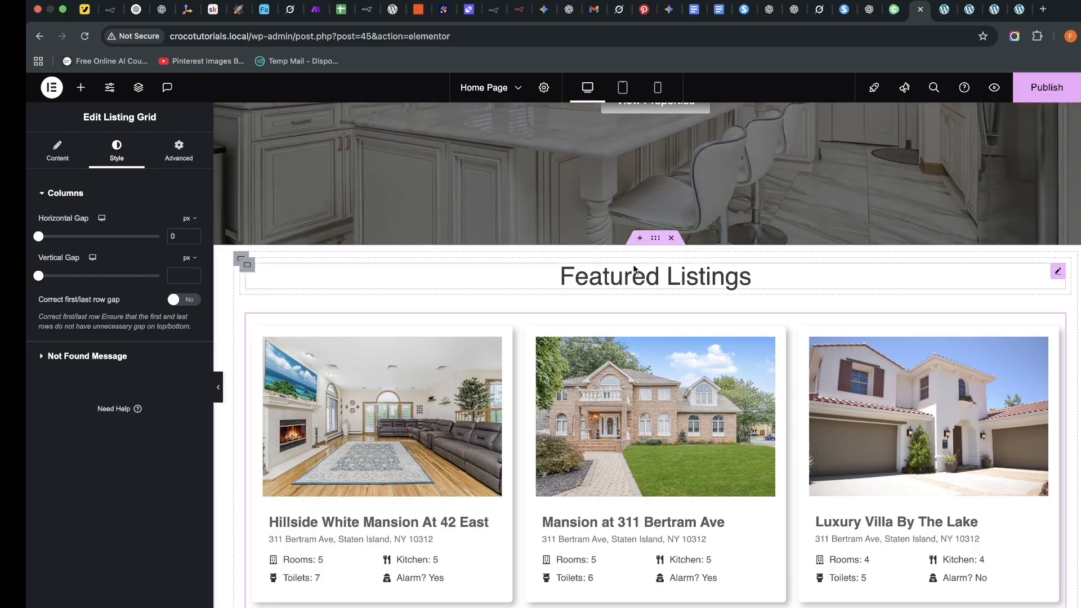
{"action": "left_click", "coordinate": [1045, 87]}
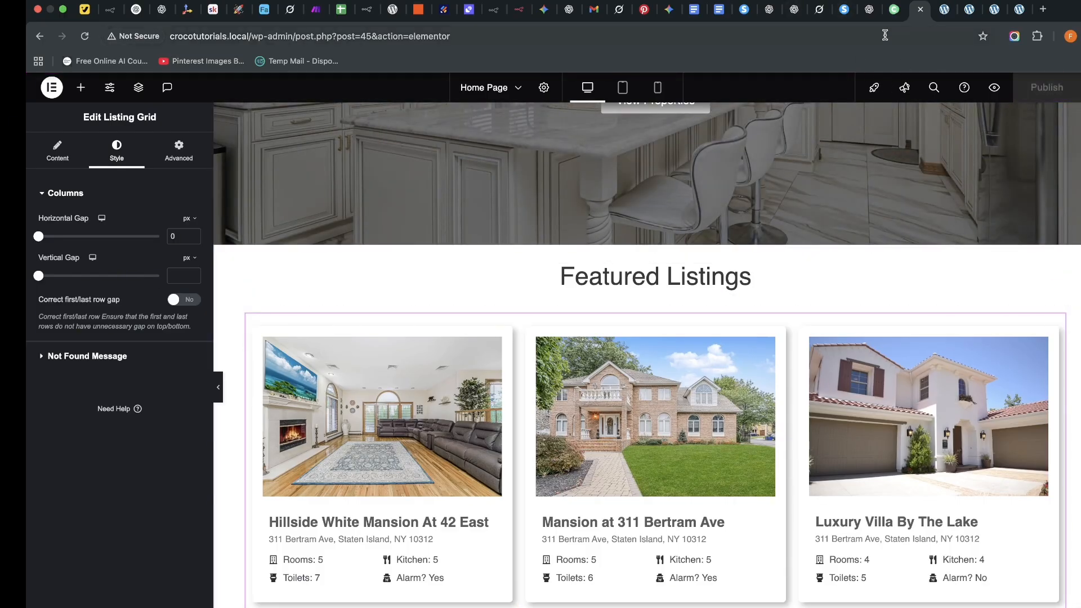
Reload the home page preview and check the spacing of the property cards under Featured Listings.
{"action": "left_click", "coordinate": [942, 14]}
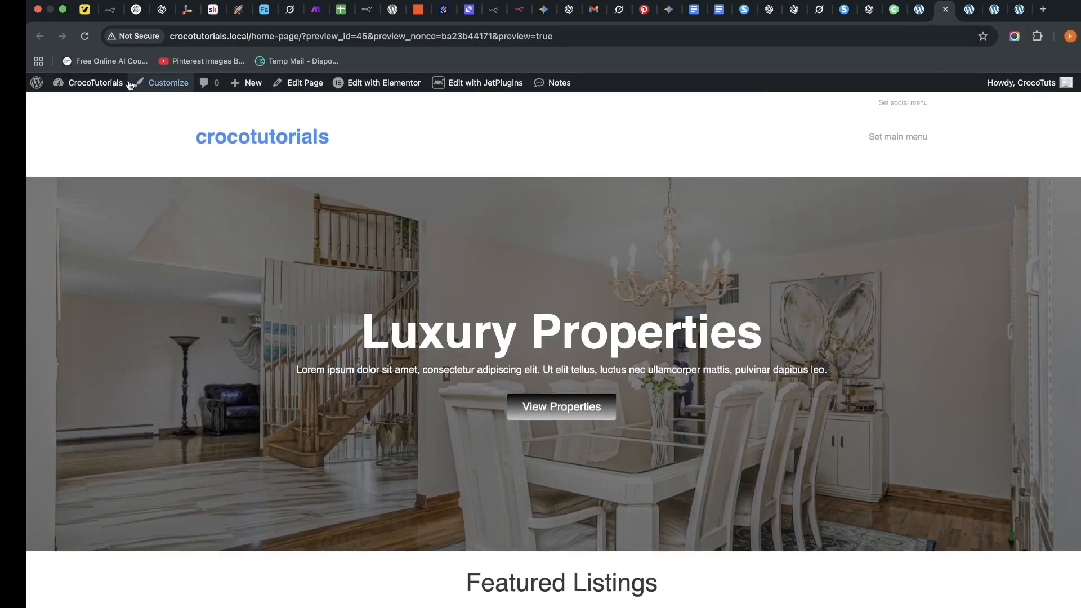
{"action": "left_click", "coordinate": [84, 36]}
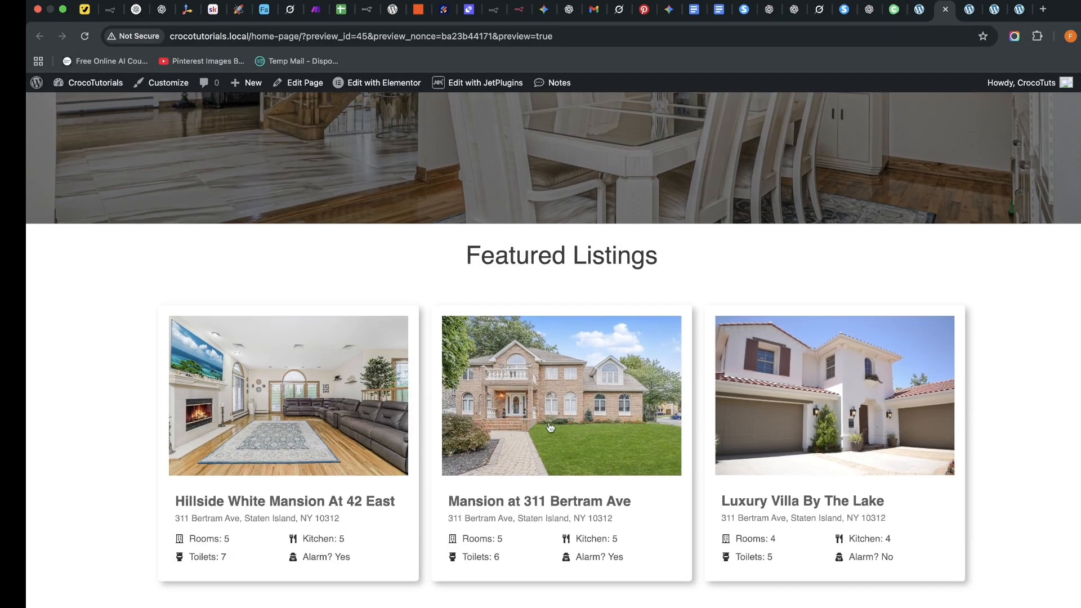
{"action": "scroll", "coordinate": [863, 429], "scroll_direction": "down", "scroll_amount": 1}
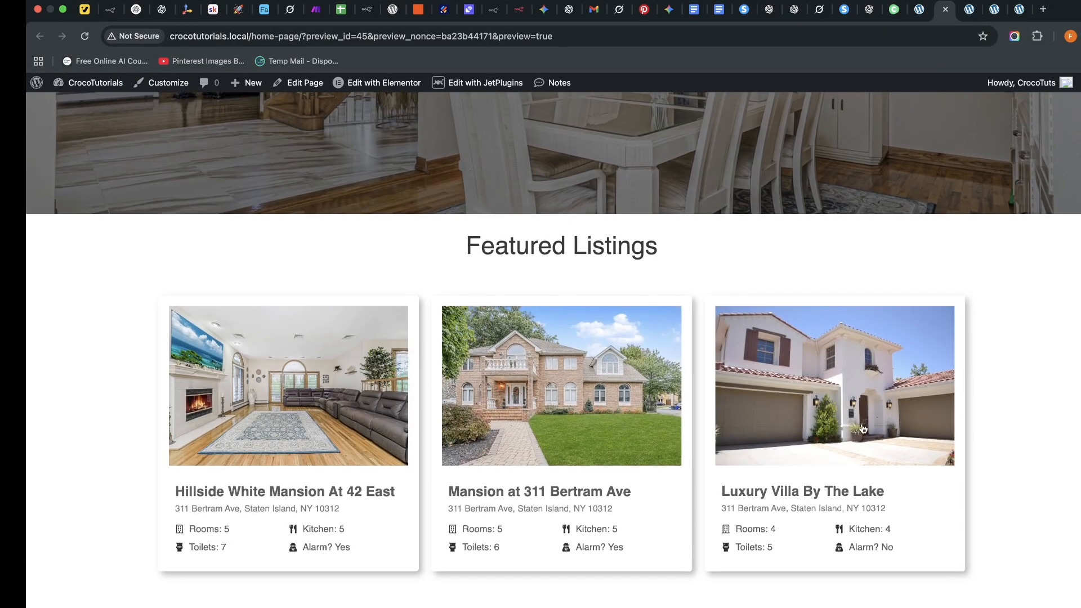
Open the Hillside White Mansion At 42 East property from its card and review its details page down to the location section.
{"action": "left_click", "coordinate": [304, 493]}
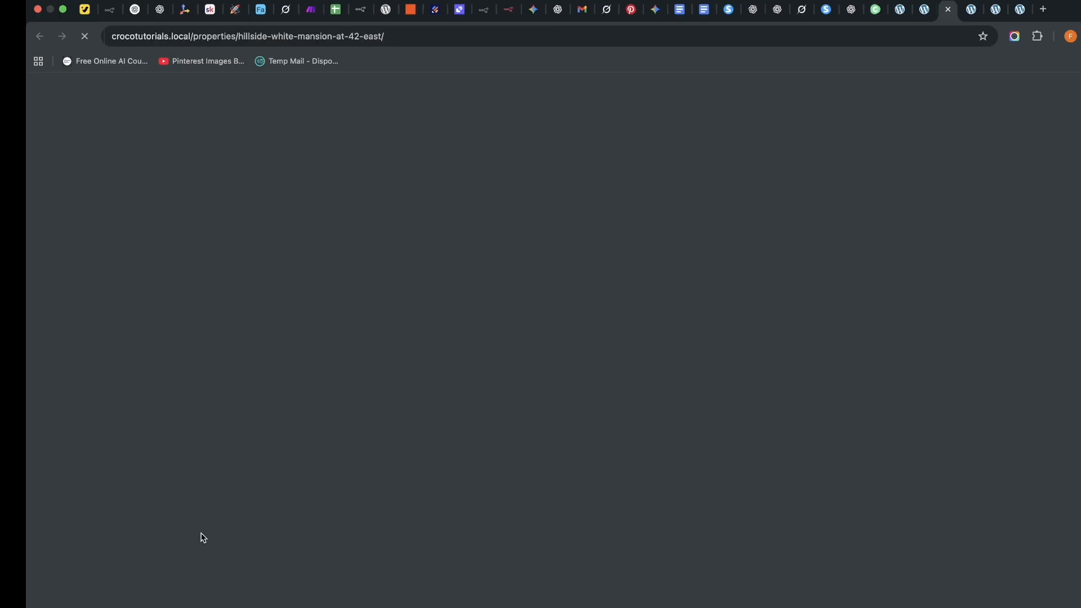
{"action": "scroll", "coordinate": [665, 400], "scroll_direction": "down", "scroll_amount": 10}
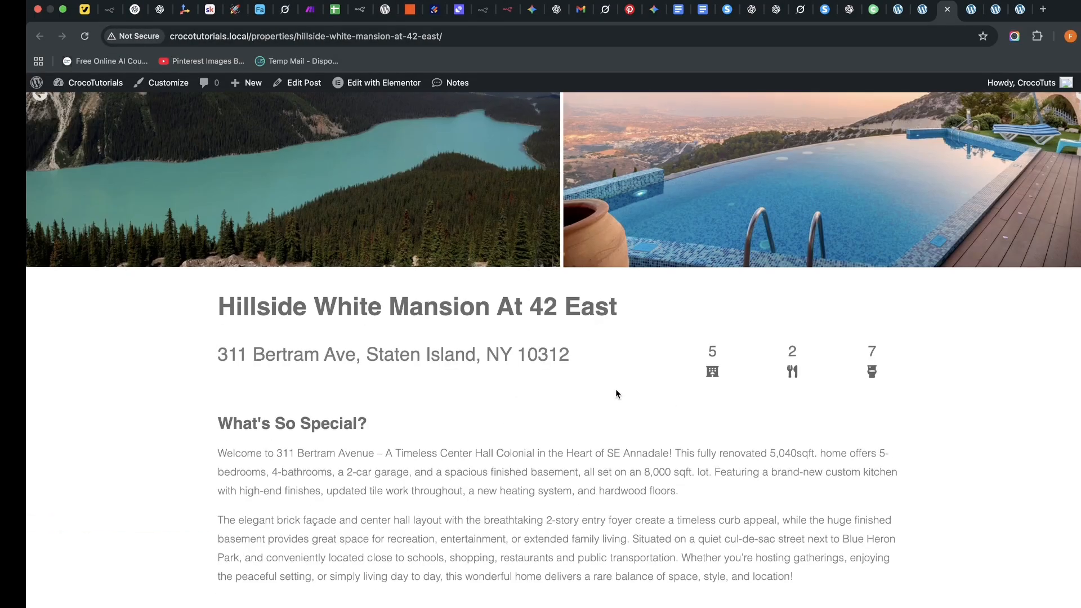
{"action": "scroll", "coordinate": [491, 445], "scroll_direction": "up", "scroll_amount": 10}
{"action": "scroll", "coordinate": [516, 386], "scroll_direction": "down", "scroll_amount": 10}
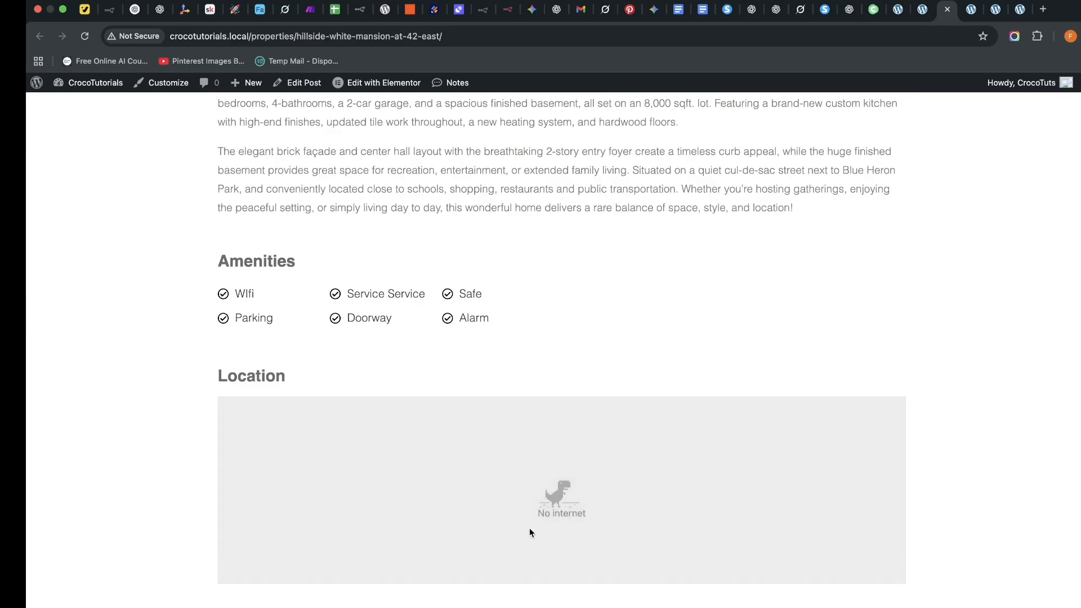
Return to the home page preview and check that the Luxury Villa By The Lake card opens its property page, closing that page again.
{"action": "scroll", "coordinate": [529, 532], "scroll_direction": "up", "scroll_amount": 15}
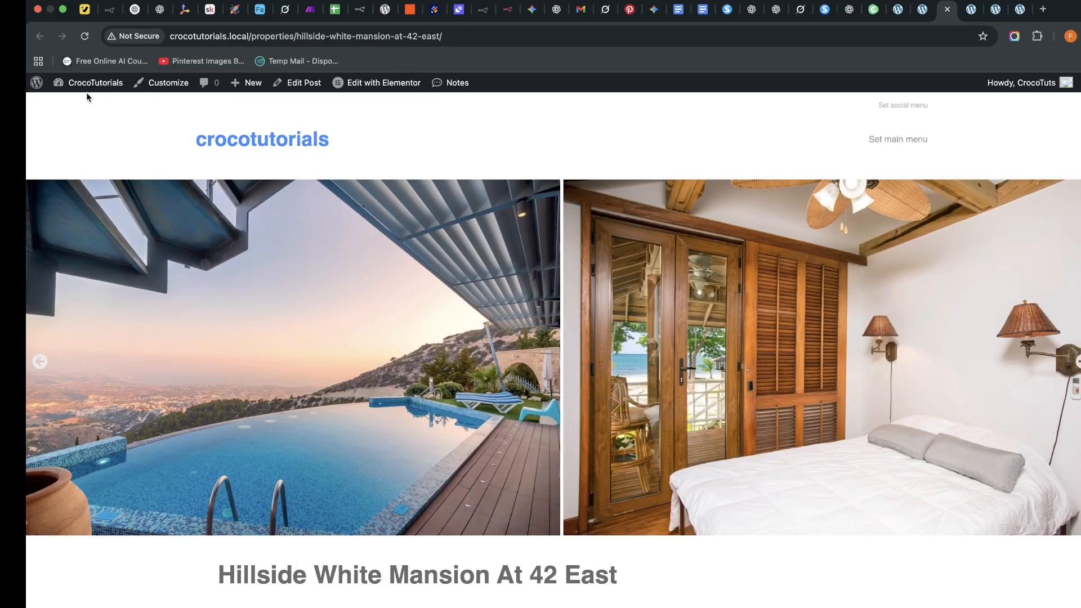
{"action": "left_click", "coordinate": [917, 10]}
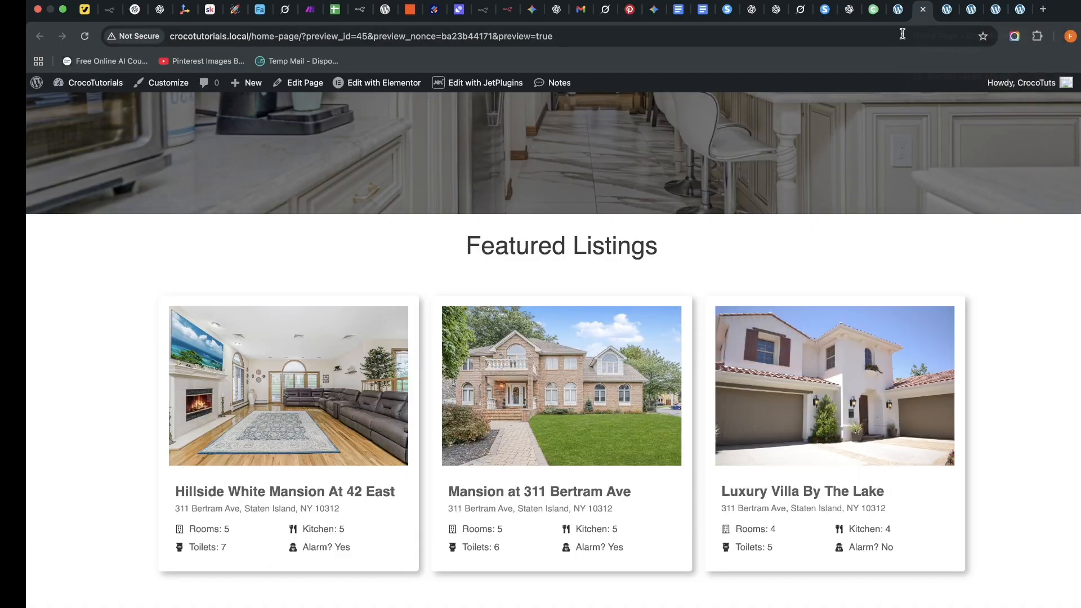
{"action": "left_click", "coordinate": [777, 495]}
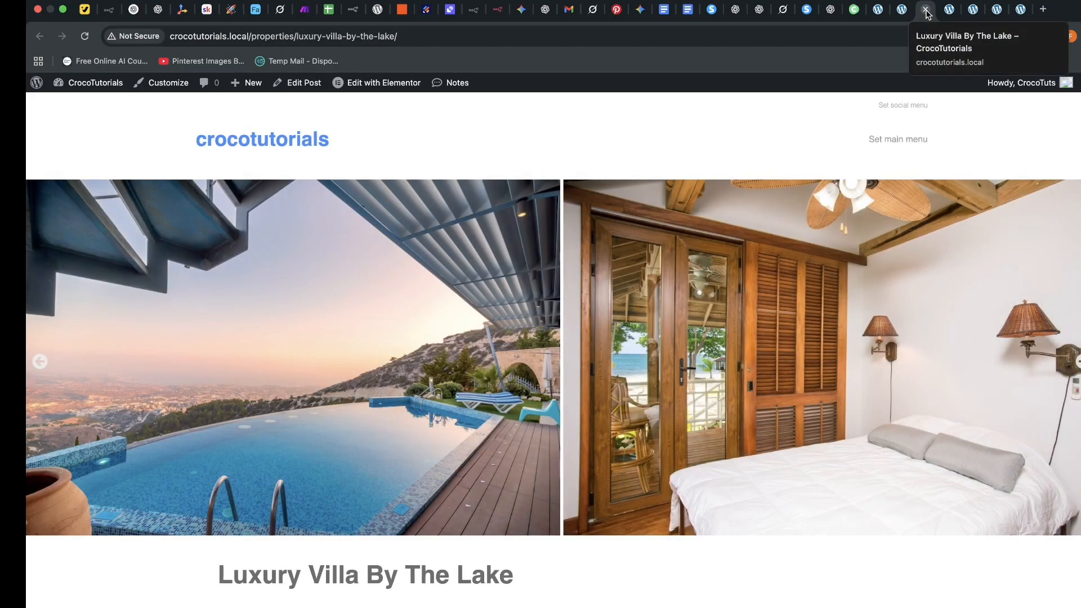
{"action": "left_click", "coordinate": [926, 11]}
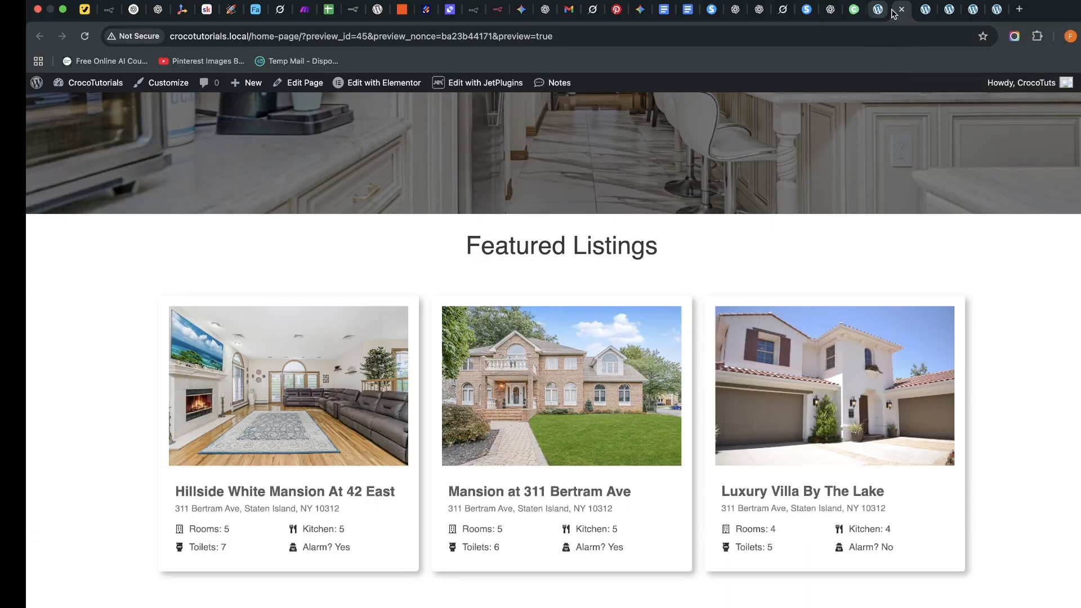
Return to the home page's Elementor editor and review the layout of the Luxury Properties hero and the Featured Listings section.
{"action": "left_click", "coordinate": [883, 10]}
{"action": "scroll", "coordinate": [607, 406], "scroll_direction": "down", "scroll_amount": 4}
{"action": "scroll", "coordinate": [675, 383], "scroll_direction": "up", "scroll_amount": 8}
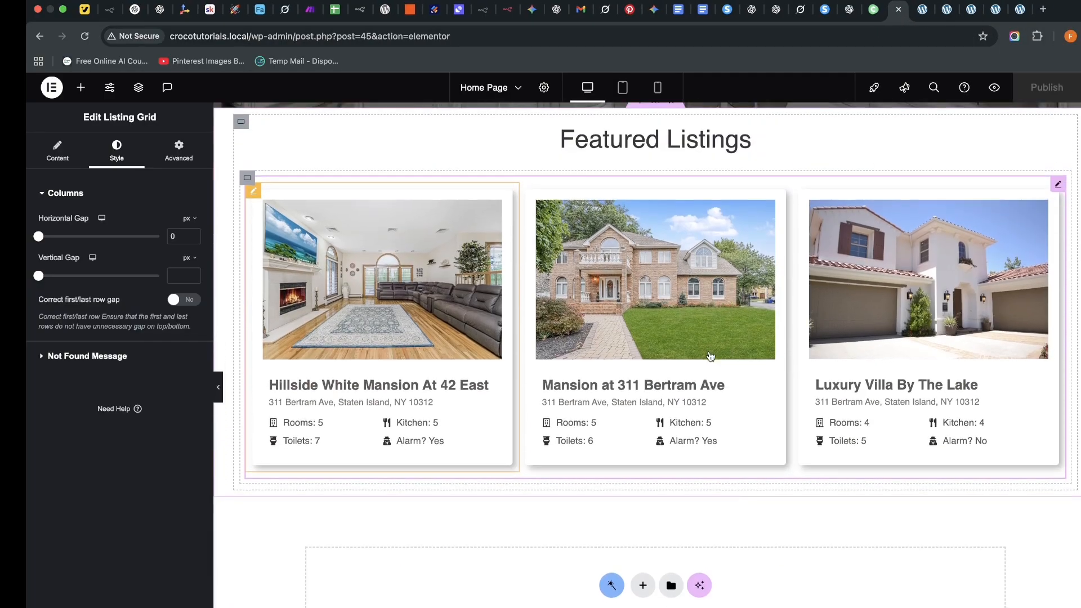
{"action": "scroll", "coordinate": [724, 356], "scroll_direction": "down", "scroll_amount": 5}
{"action": "scroll", "coordinate": [816, 254], "scroll_direction": "up", "scroll_amount": 6}
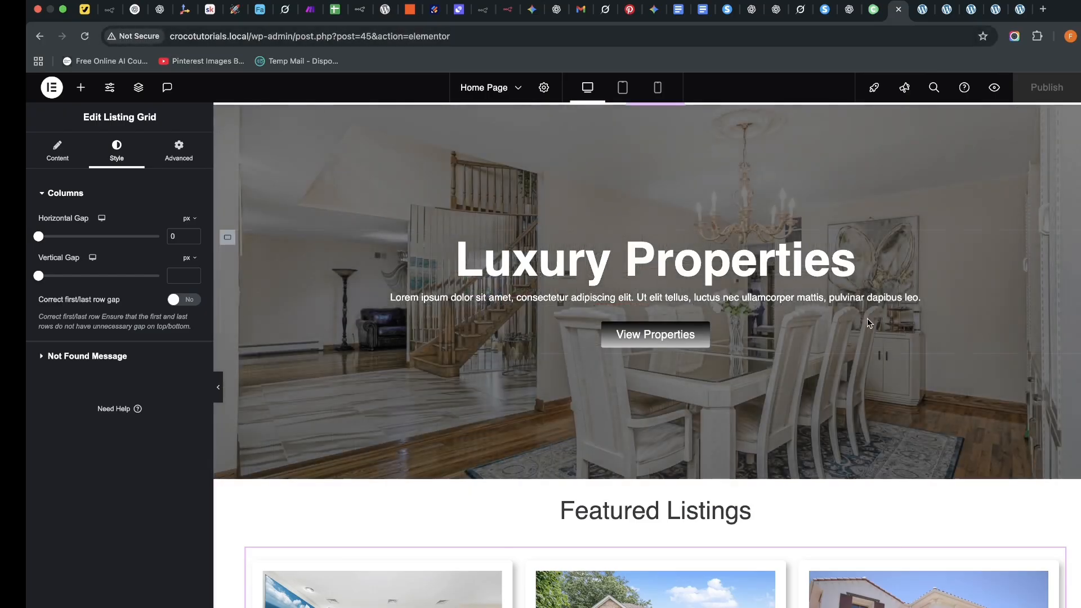
{"action": "scroll", "coordinate": [753, 452], "scroll_direction": "down", "scroll_amount": 2}
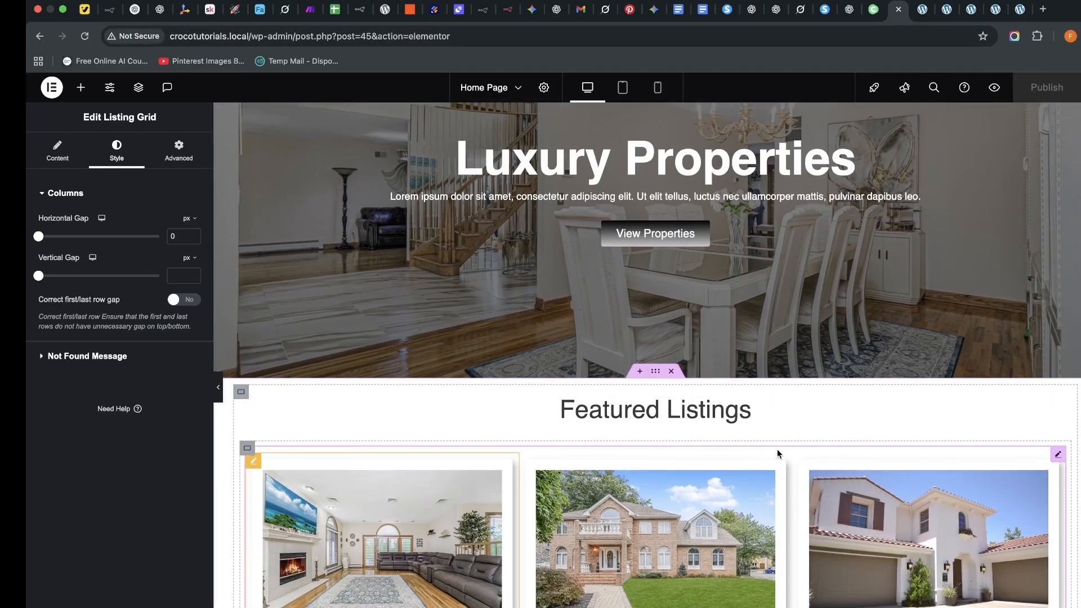
{"action": "scroll", "coordinate": [774, 451], "scroll_direction": "down", "scroll_amount": 4}
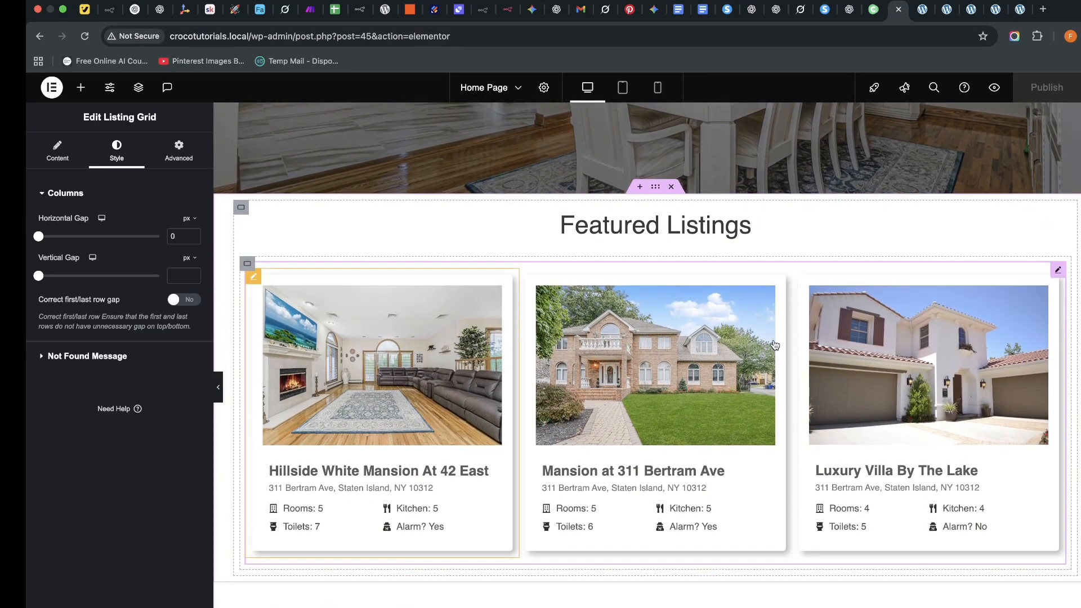